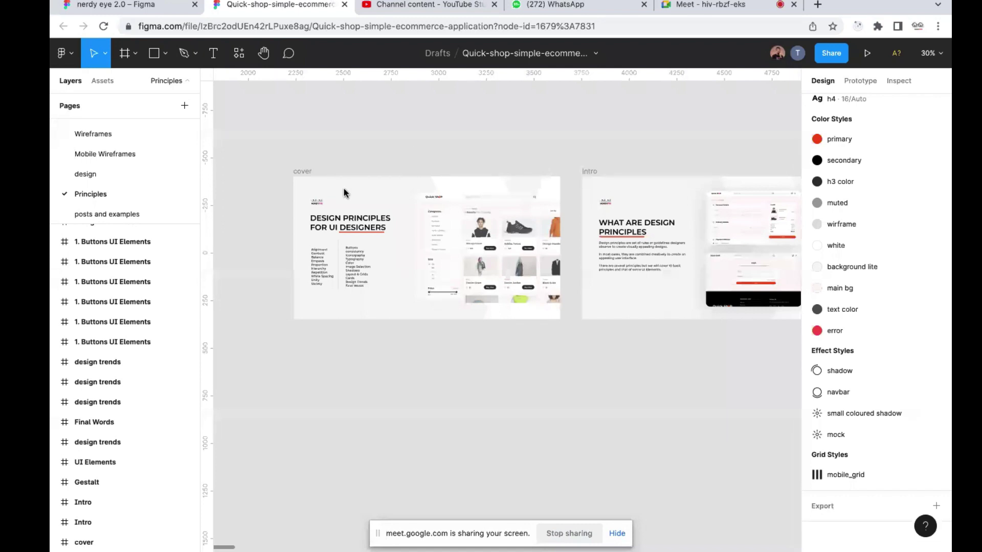
Select the cover frame on the Principles page and present the prototype from it
scroll(283, 241, "up", 5)
left_click(310, 117)
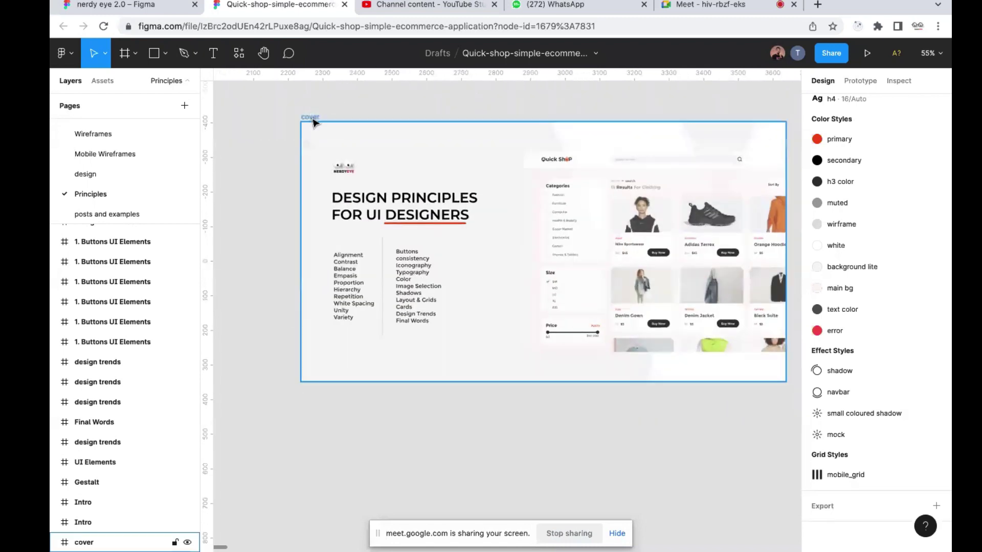
left_click(867, 52)
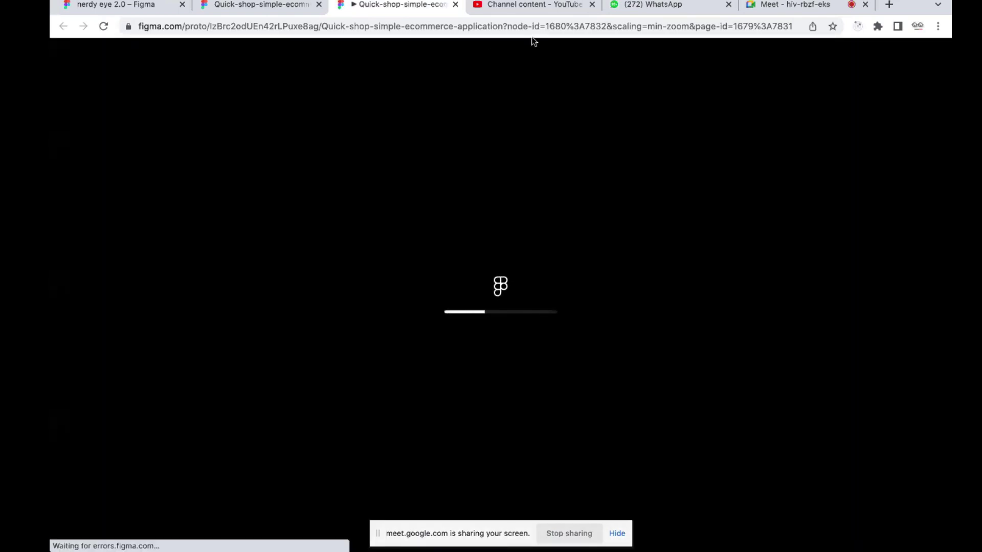
Switch to the Google Meet call and admit everyone waiting to join
left_click(782, 7)
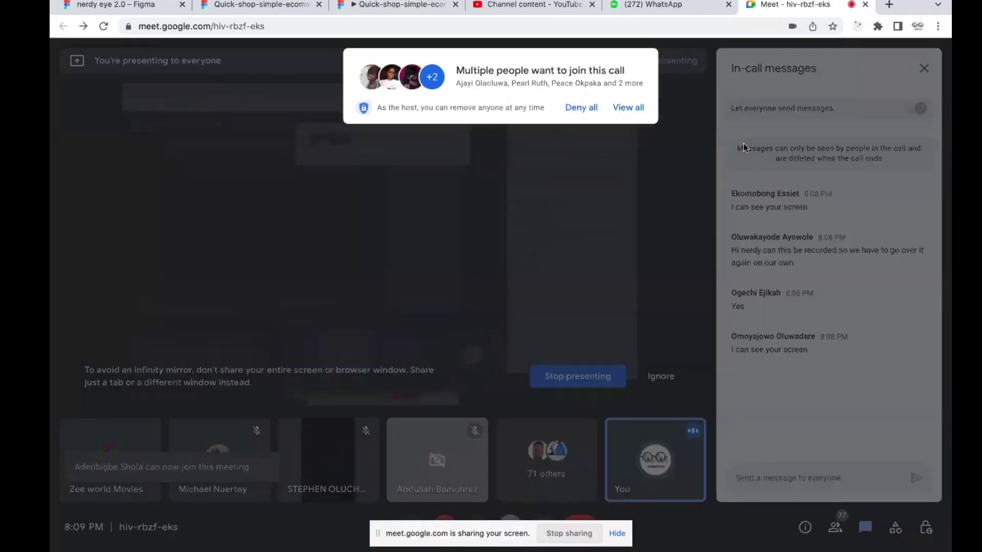
left_click(628, 107)
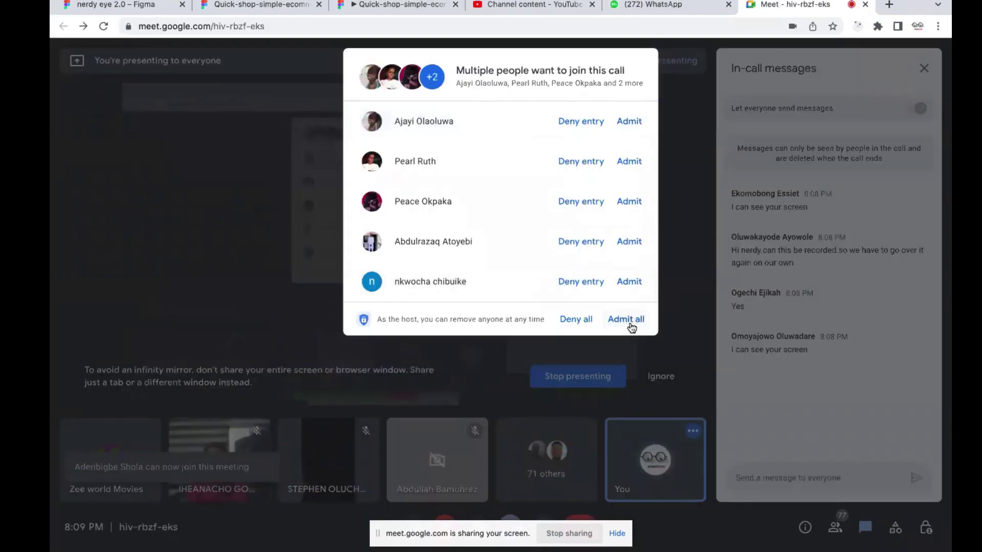
left_click(631, 321)
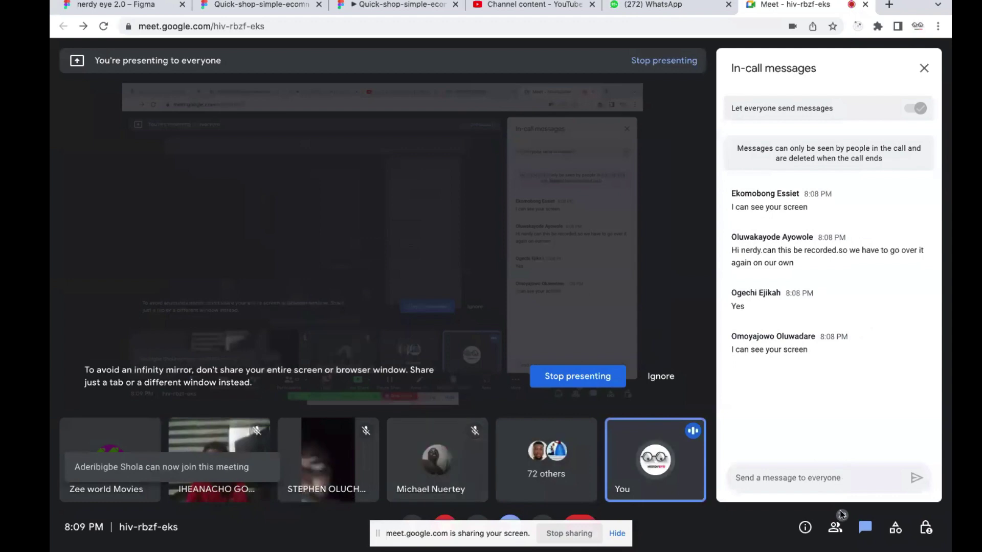
Look through the call's full participant list, then return to the Figma prototype presentation
left_click(833, 532)
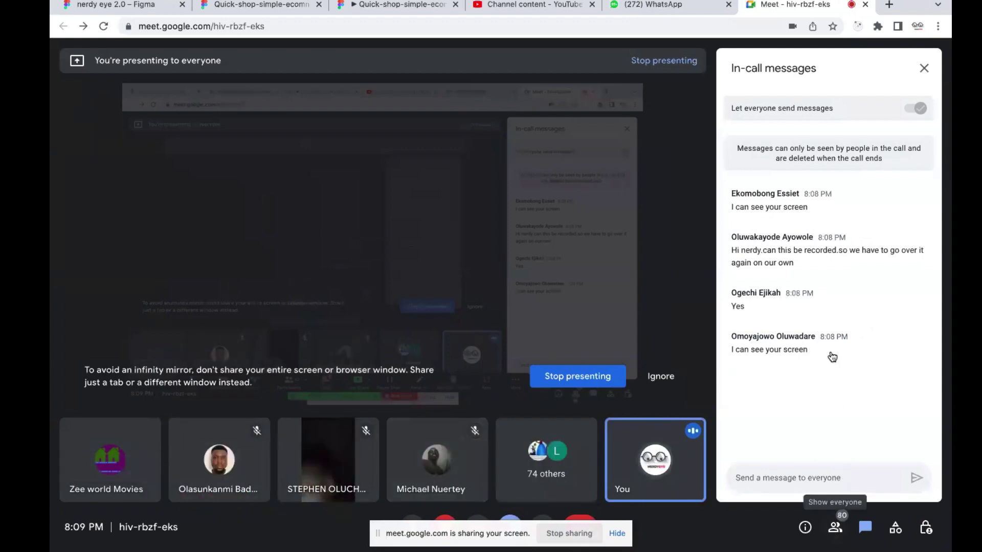
scroll(860, 373, "up", 15)
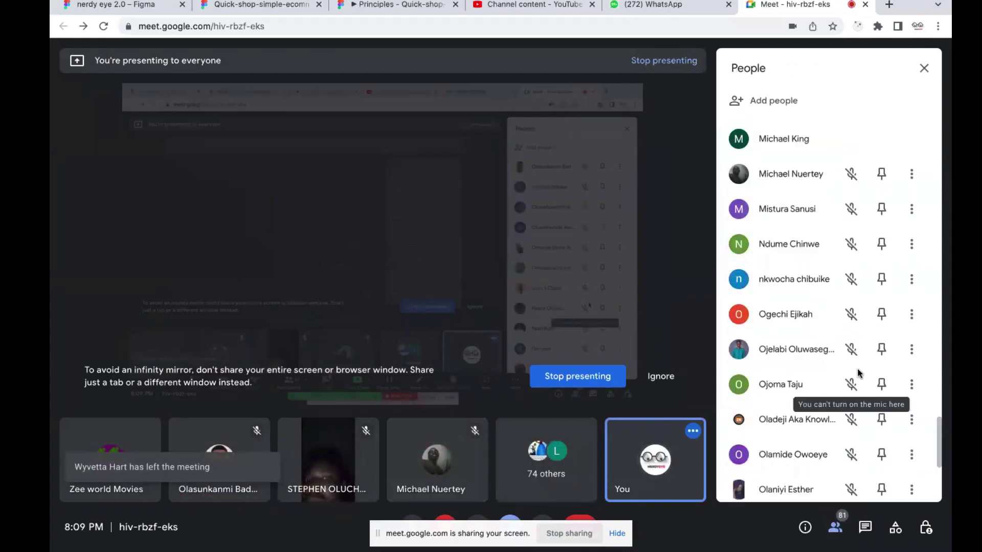
scroll(857, 368, "up", 5)
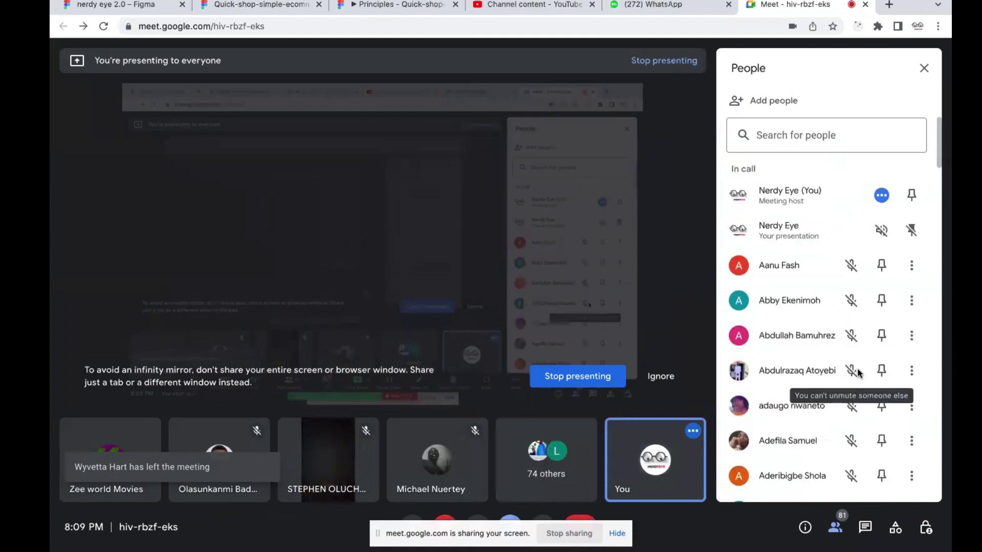
left_click(376, 7)
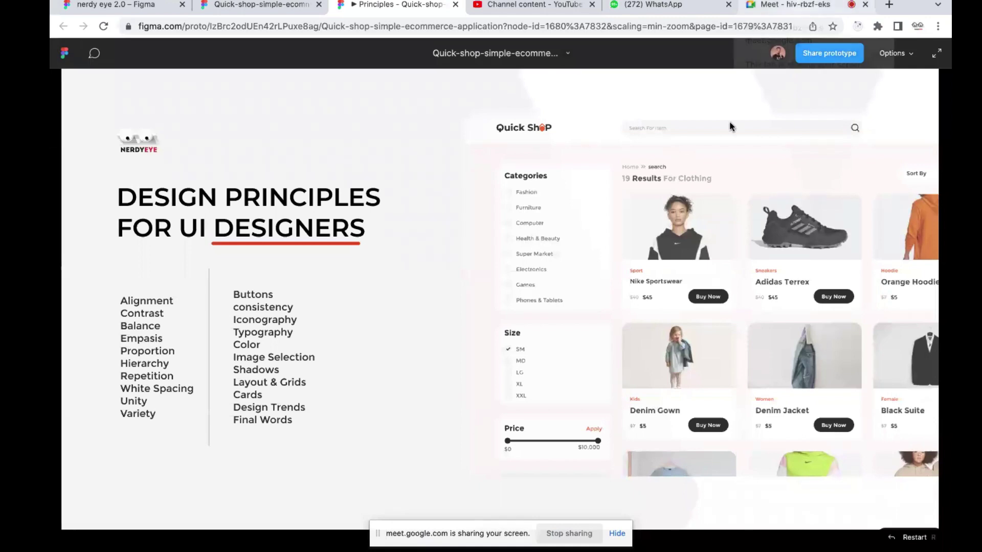
Admit all the people waiting in Google Meet and return to the Figma presentation of the cover slide
left_click(778, 7)
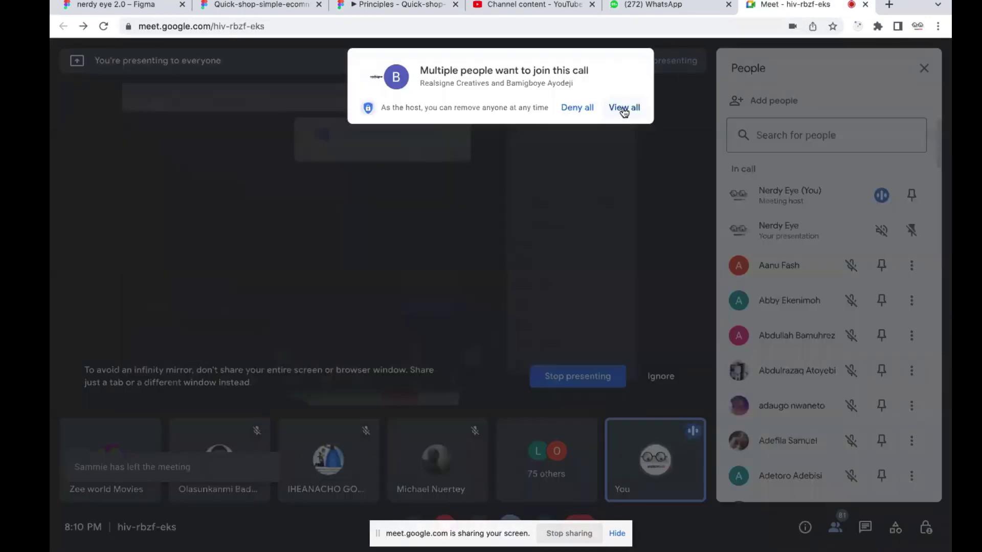
left_click(624, 107)
left_click(629, 207)
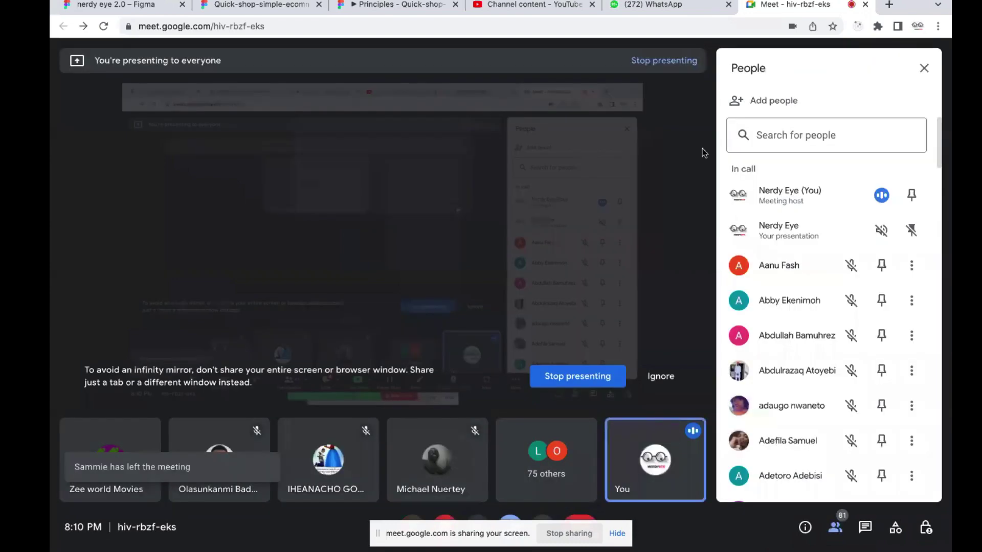
left_click(263, 8)
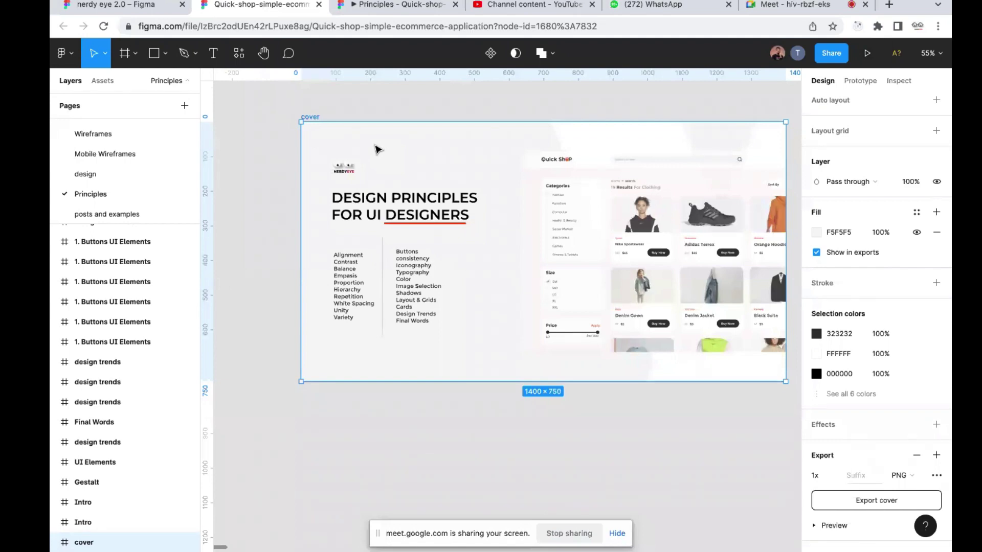
left_click(377, 5)
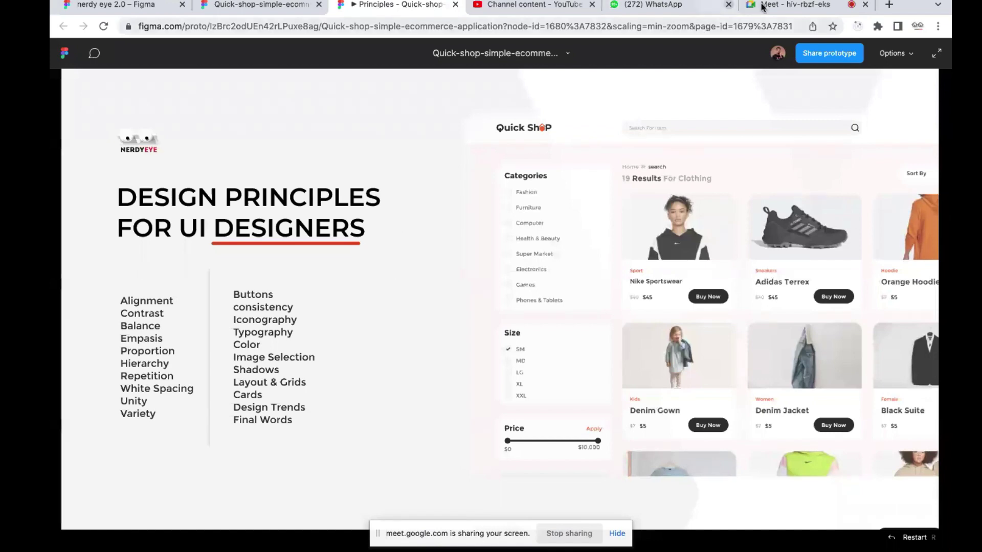
Admit the single person waiting in Google Meet and go back to the Figma cover slide
left_click(795, 5)
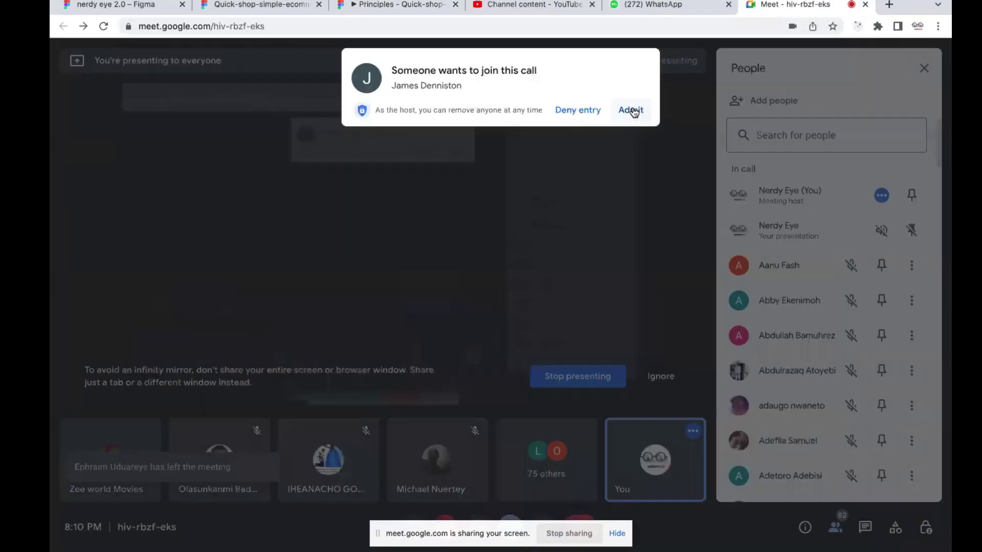
left_click(632, 106)
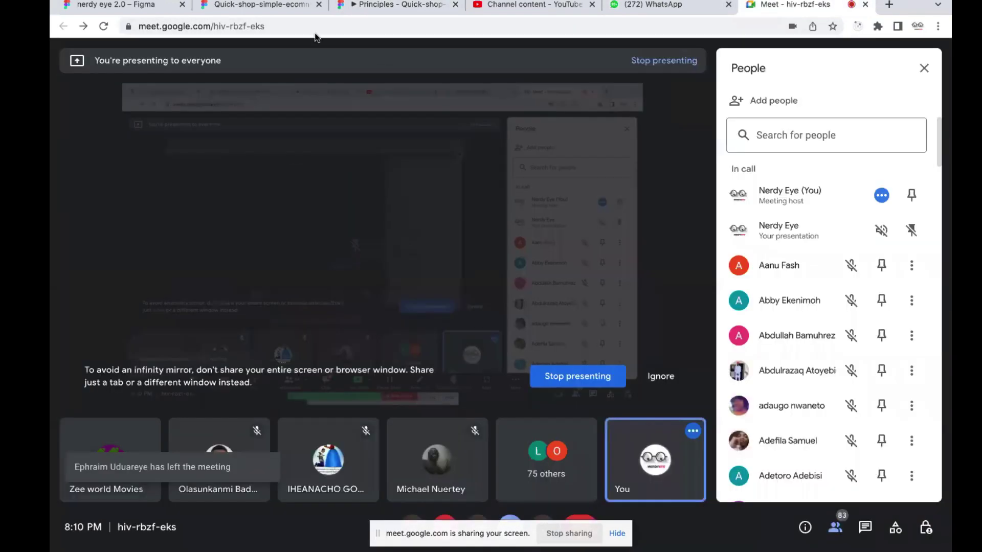
left_click(395, 6)
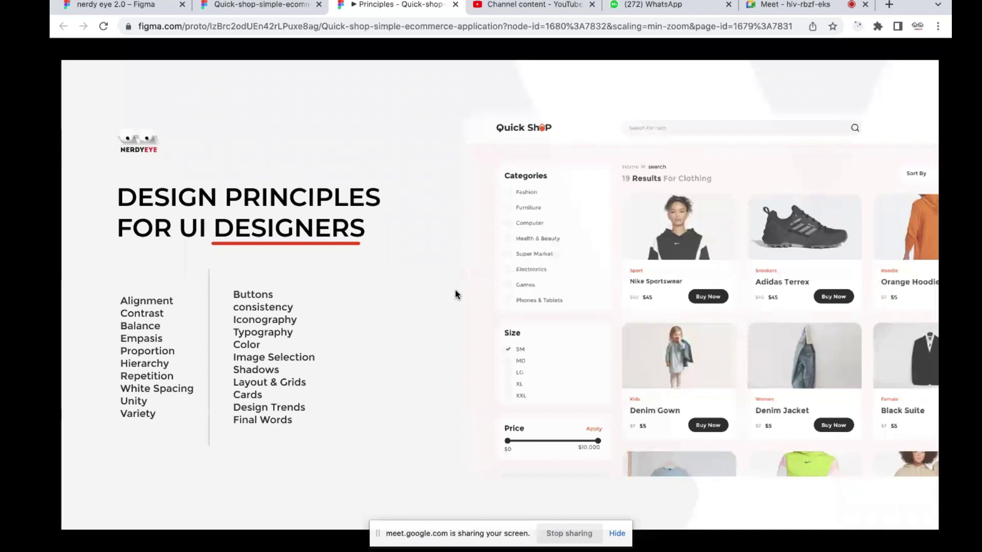
Move the presentation from the cover to the "What are design principles" slide
key("Right")
key("Left")
key("Left")
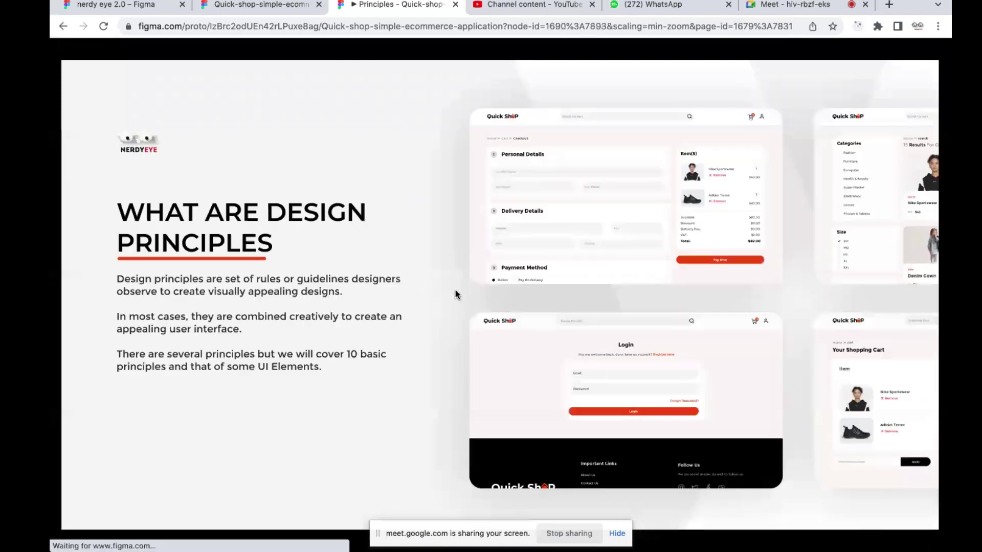
key("Right")
key("Left")
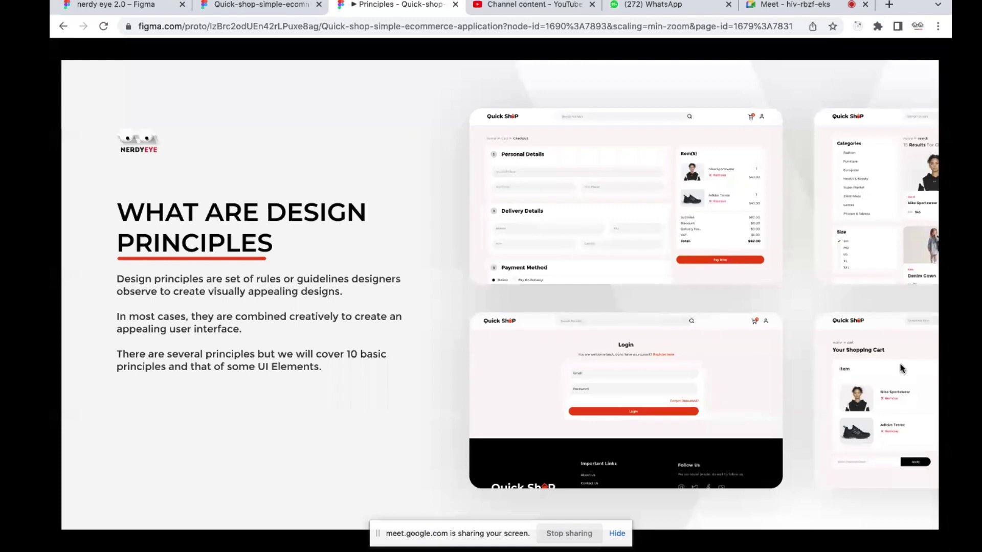
Admit everyone waiting in Google Meet and return to the "What are design principles" slide in Figma
left_click(792, 3)
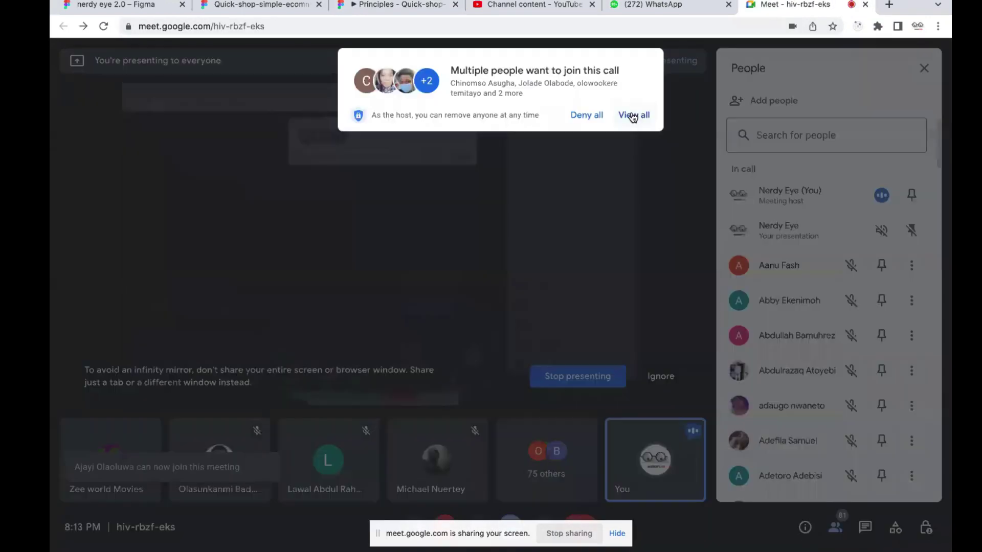
left_click(634, 116)
left_click(632, 329)
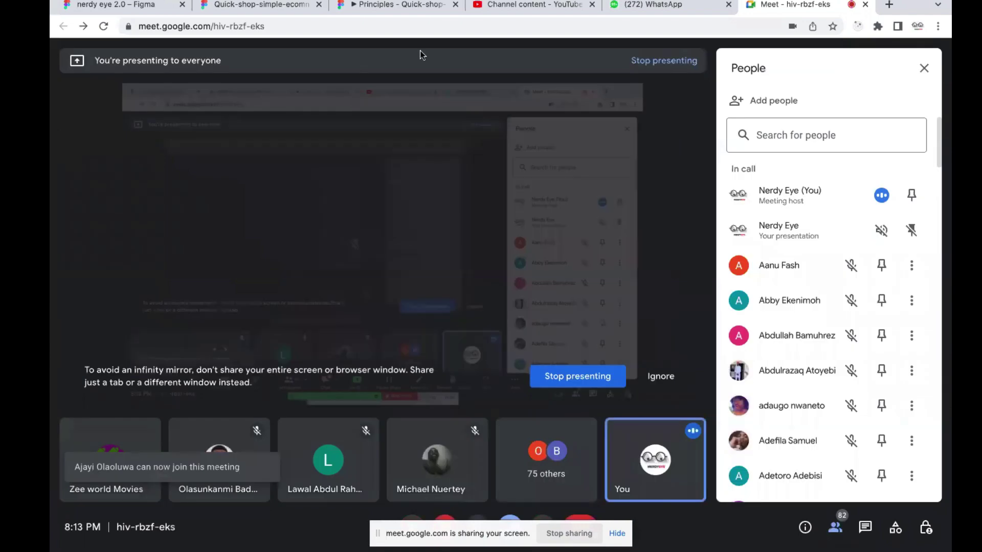
left_click(398, 4)
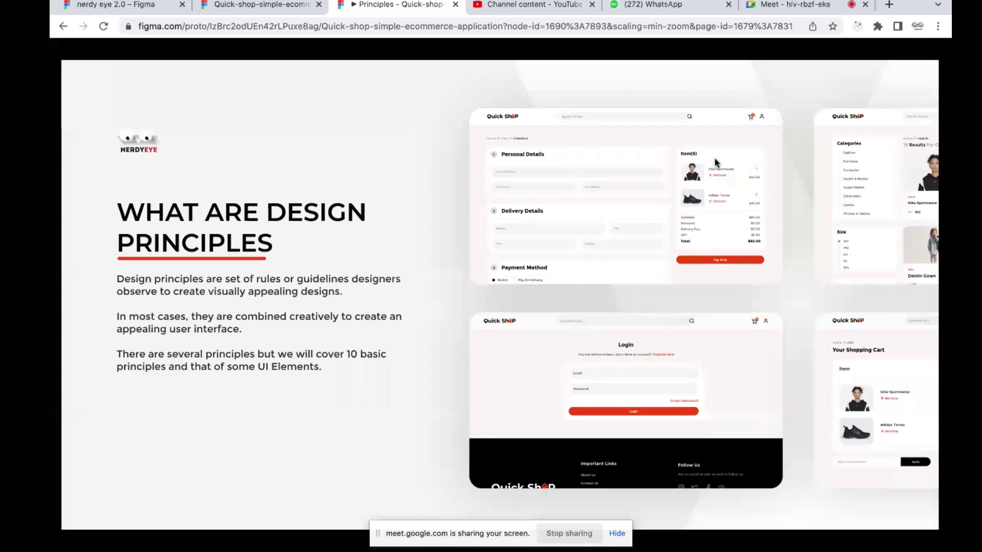
Admit the next waiting person in Google Meet and advance the Figma presentation to "10 basic principles of design"
left_click(778, 3)
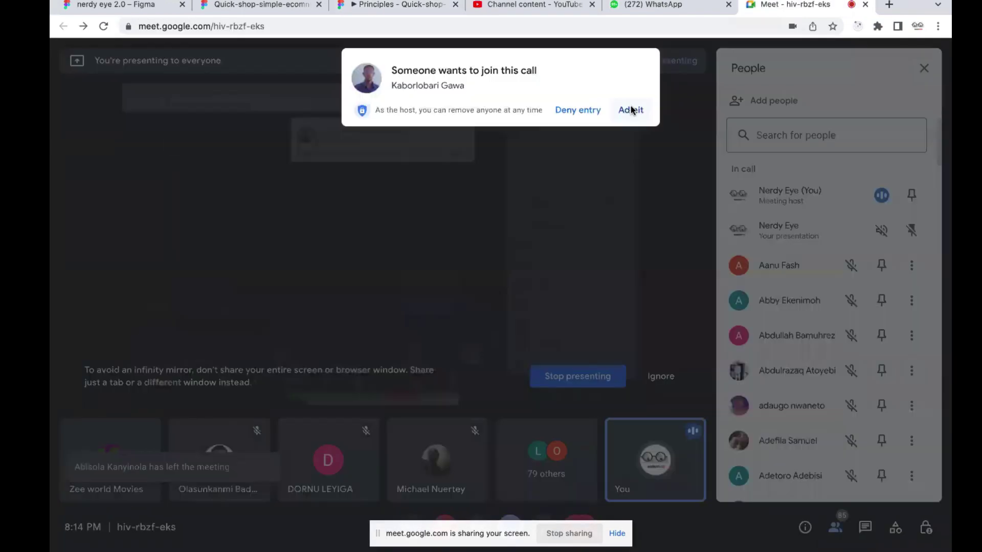
left_click(630, 107)
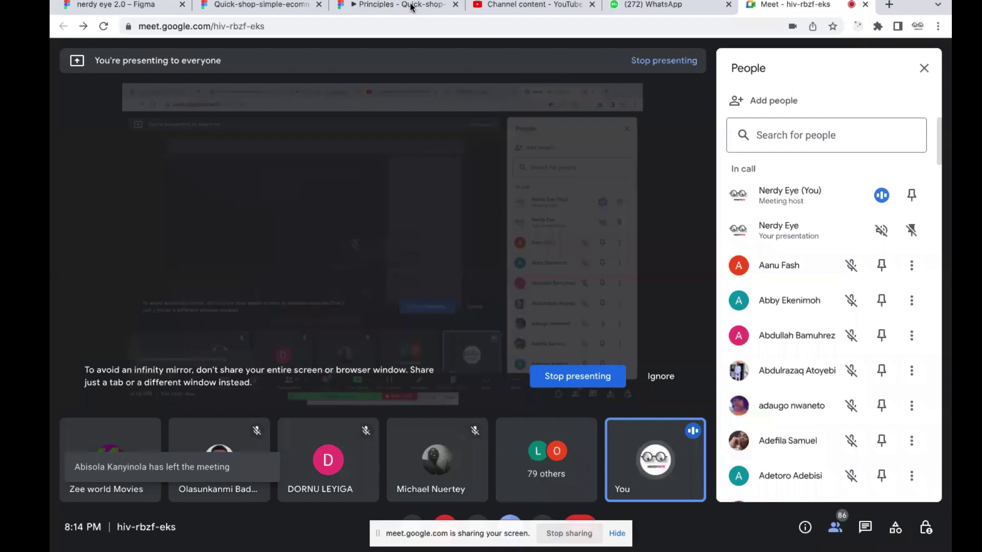
left_click(410, 6)
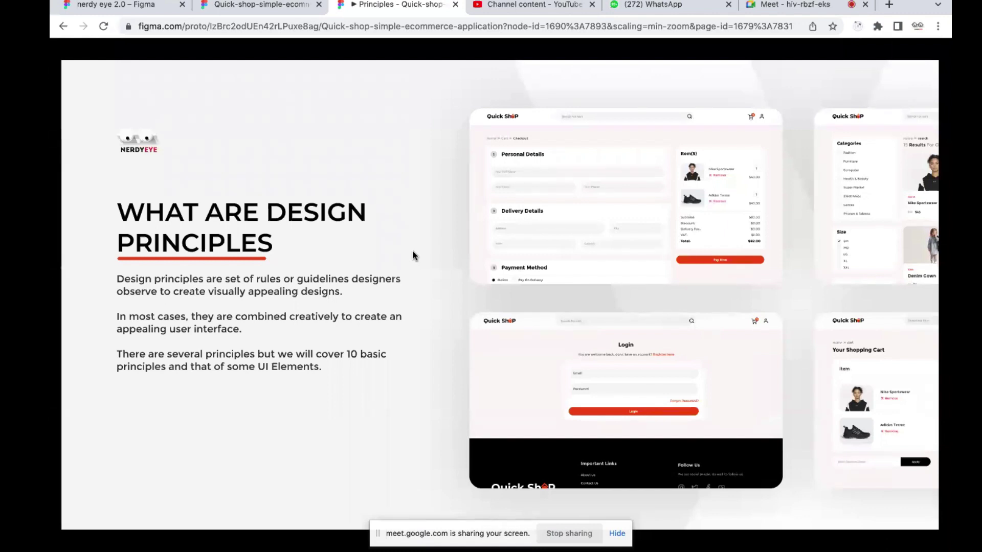
key("Right")
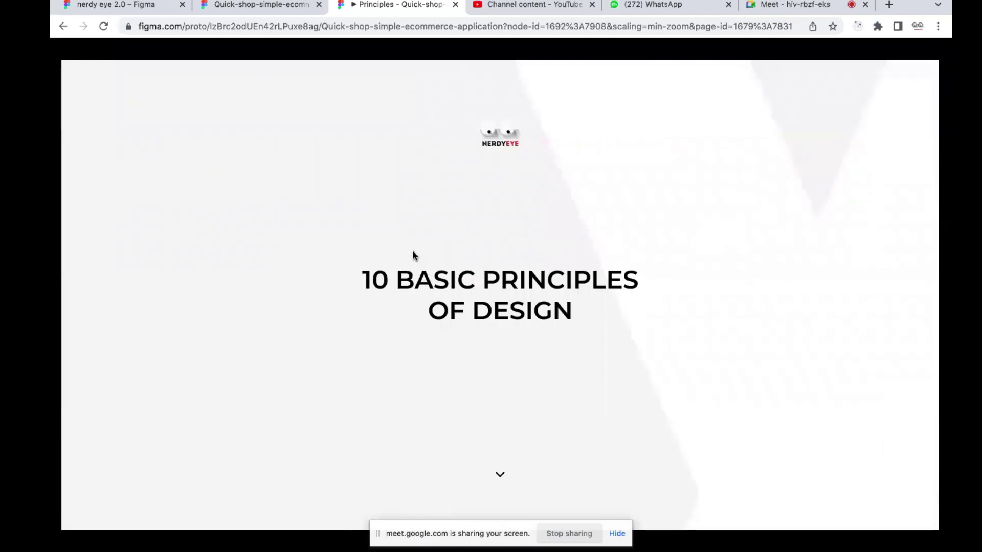
Let the waiting person into the Google Meet call and advance the Figma presentation to the "1. Alignment" slide
left_click(782, 5)
left_click(643, 110)
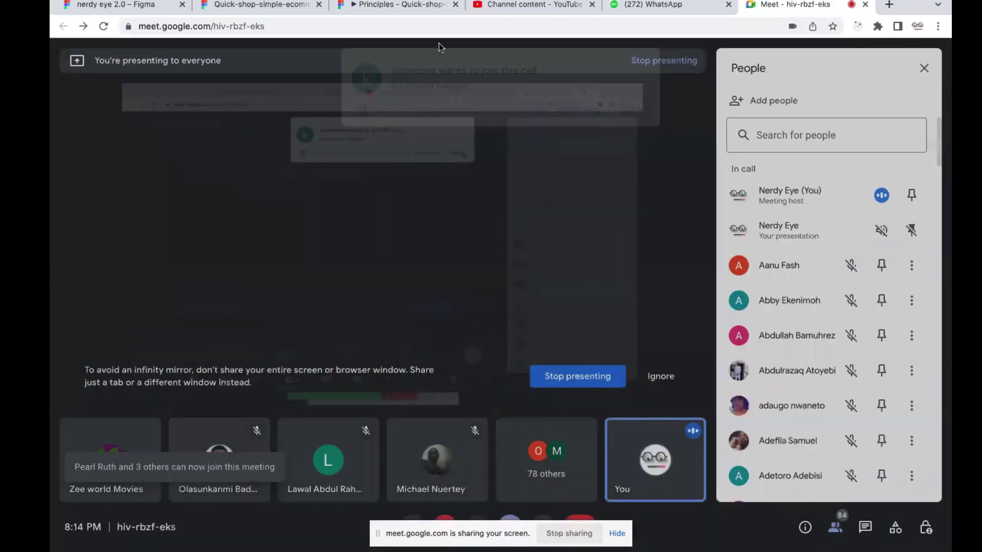
left_click(421, 12)
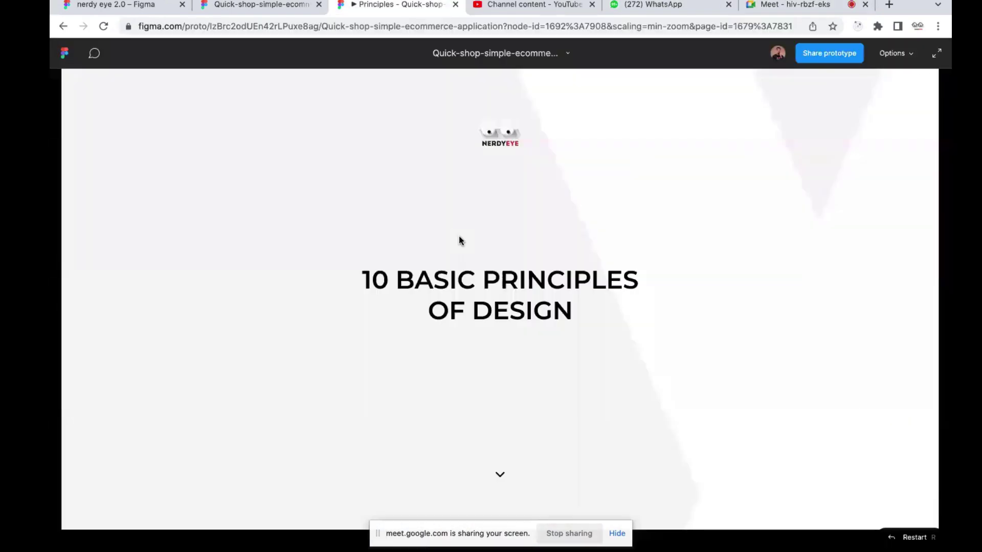
key("Right")
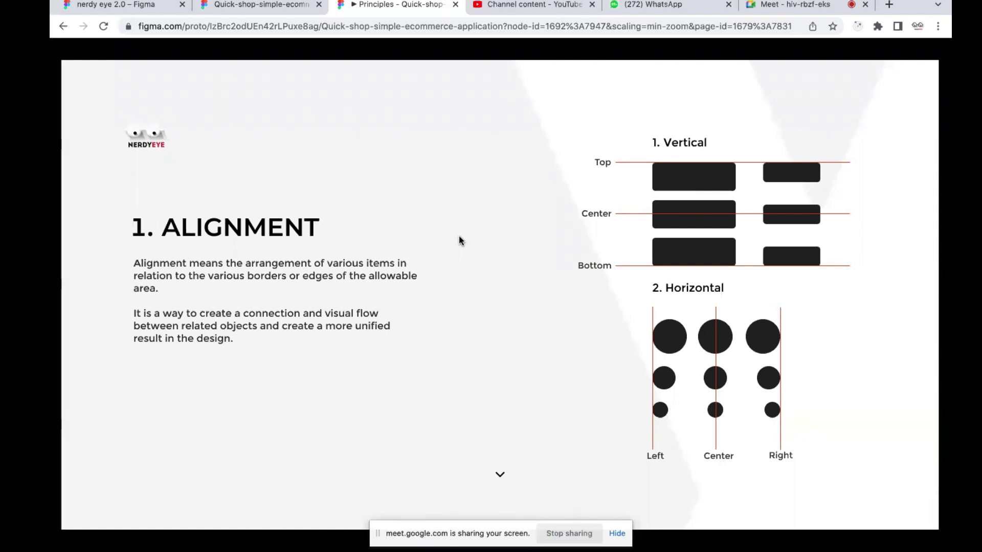
Admit the person waiting in Google Meet and switch to the Quick-shop design file in Figma
left_click(759, 9)
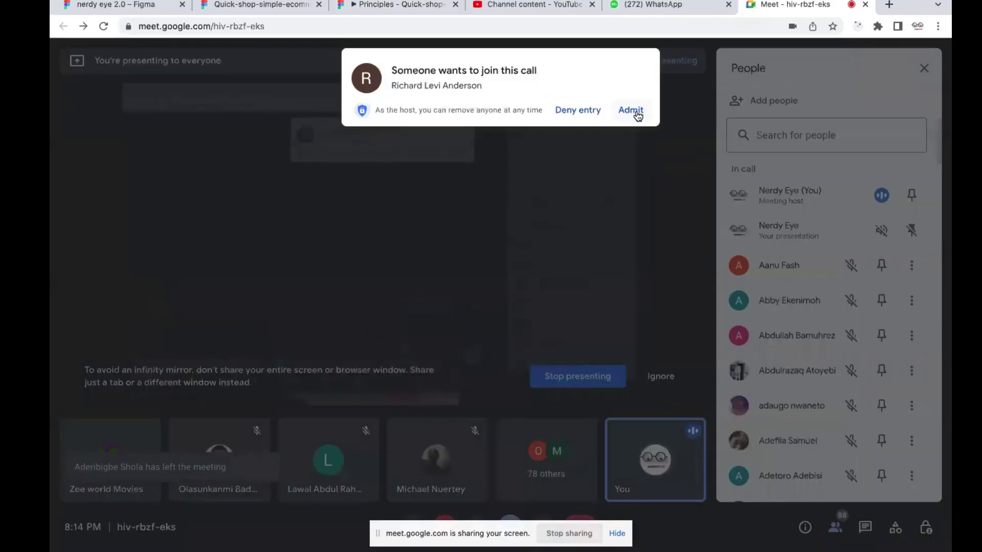
left_click(635, 111)
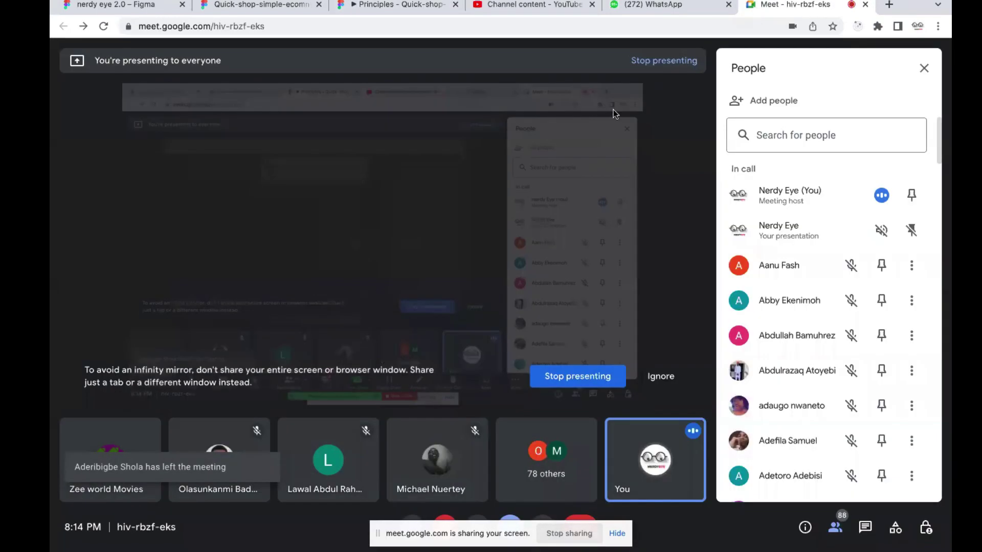
left_click(272, 5)
Show the row of slide frames from the cover to "1. Alignment - Basic" and deselect the cover frame
scroll(358, 162, "down", 6)
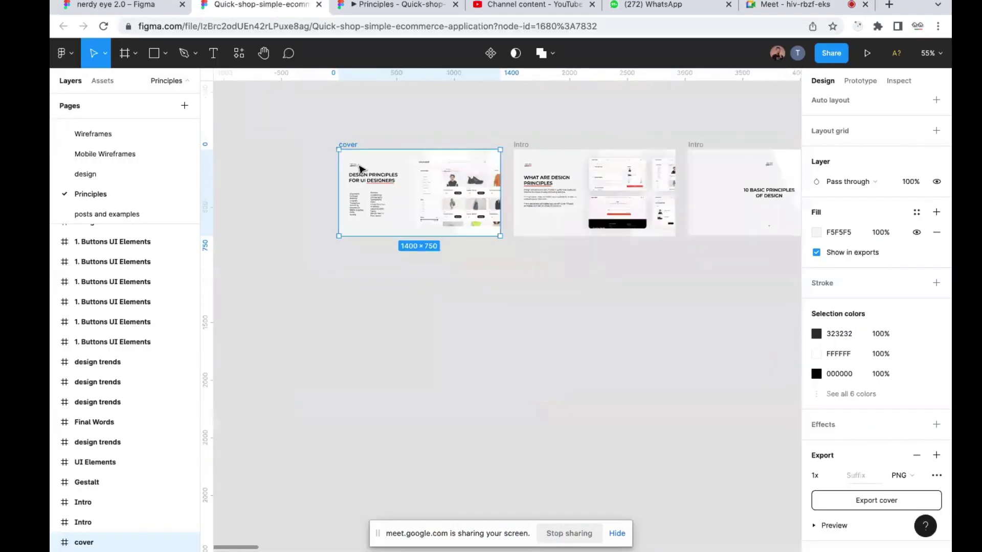
scroll(360, 169, "down", 4)
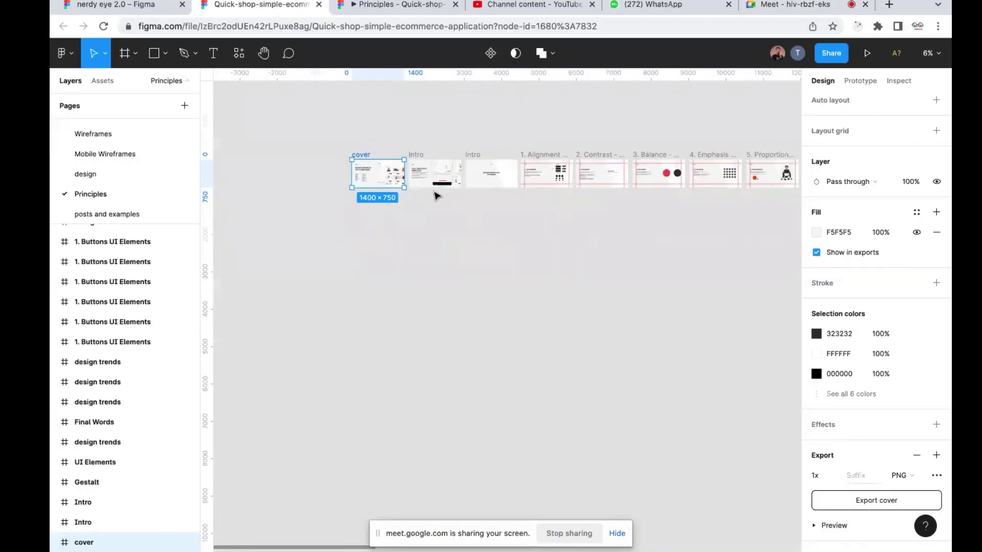
scroll(340, 177, "up", 3)
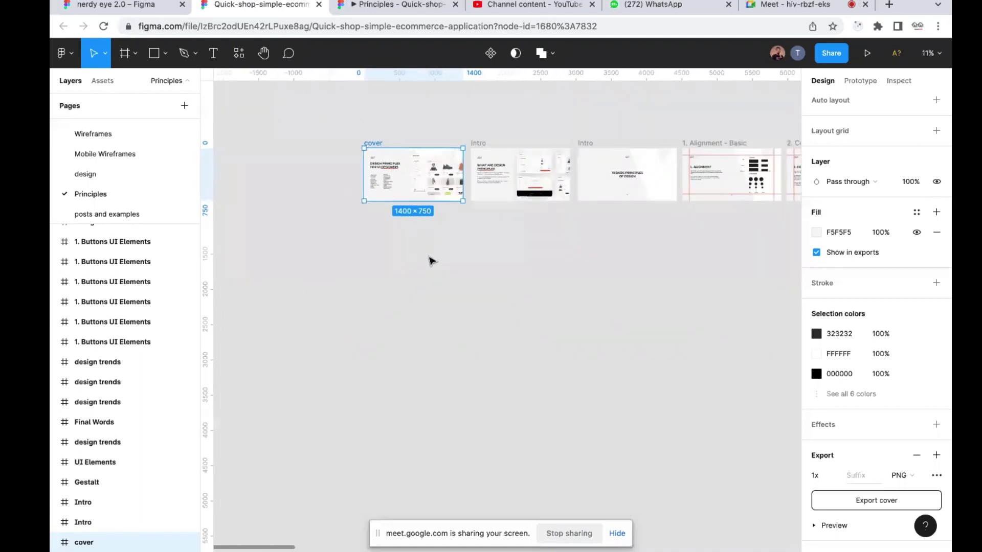
left_click(568, 278)
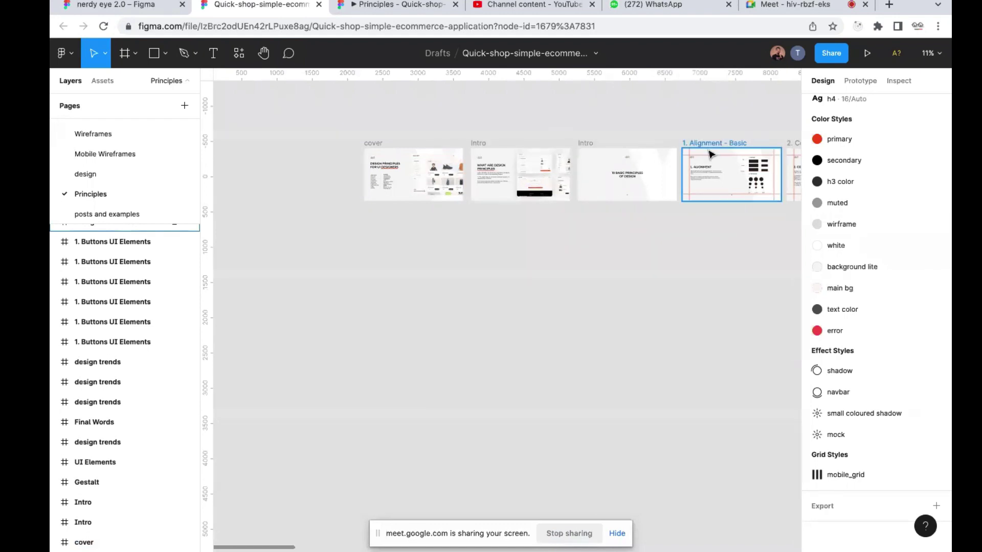
Switch to the Google Meet call, admit the person waiting to join, and look through the list of participants
left_click(791, 6)
scroll(834, 358, "down", 3)
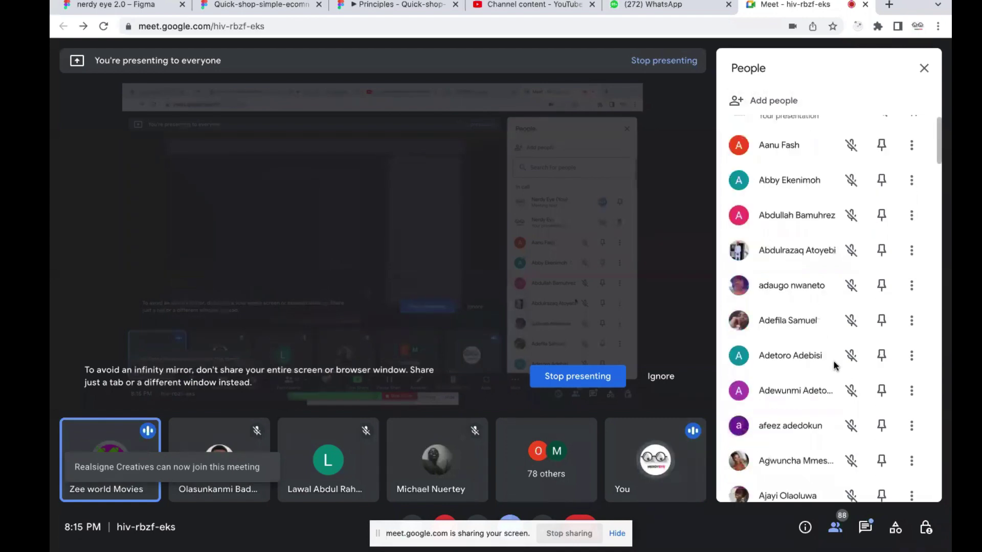
scroll(835, 365, "down", 6)
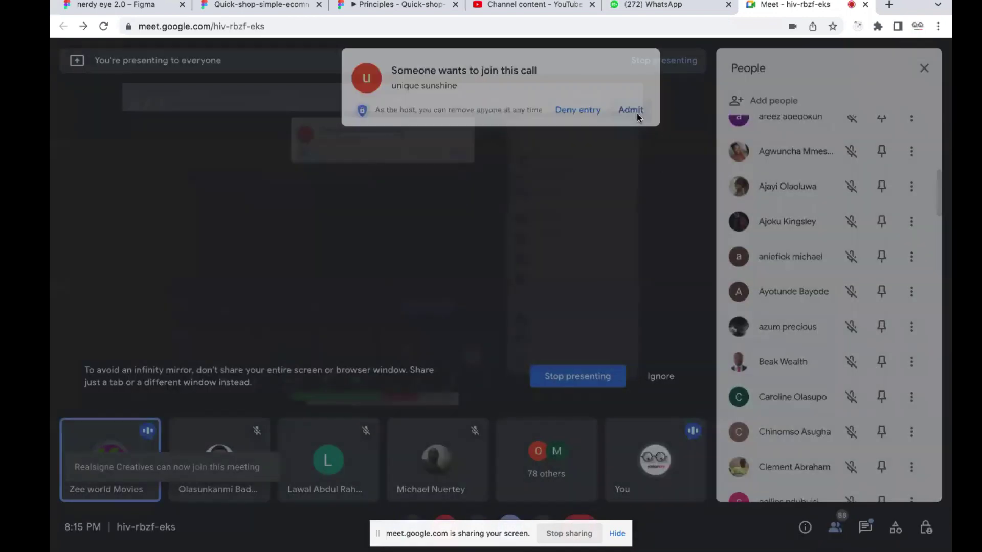
left_click(638, 118)
scroll(849, 373, "down", 10)
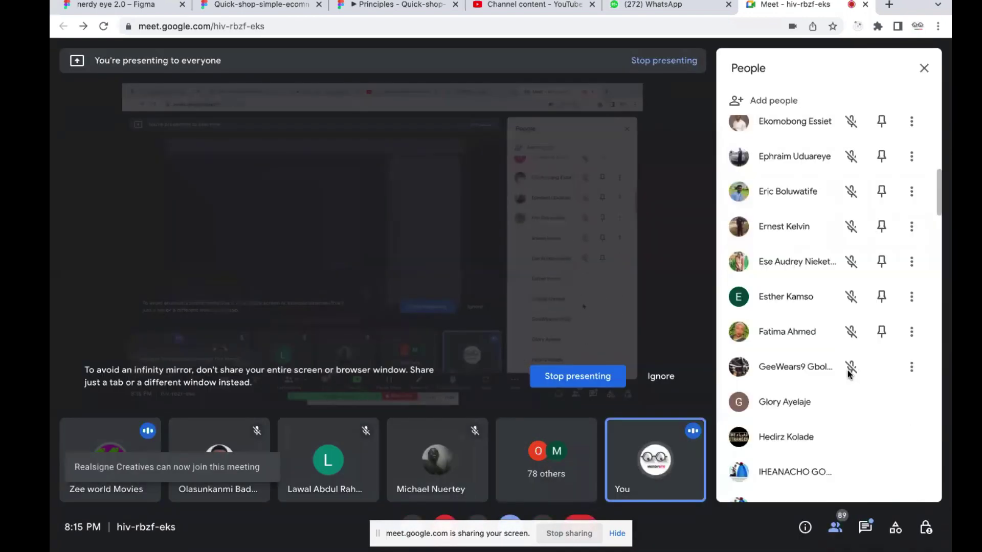
scroll(849, 373, "down", 10)
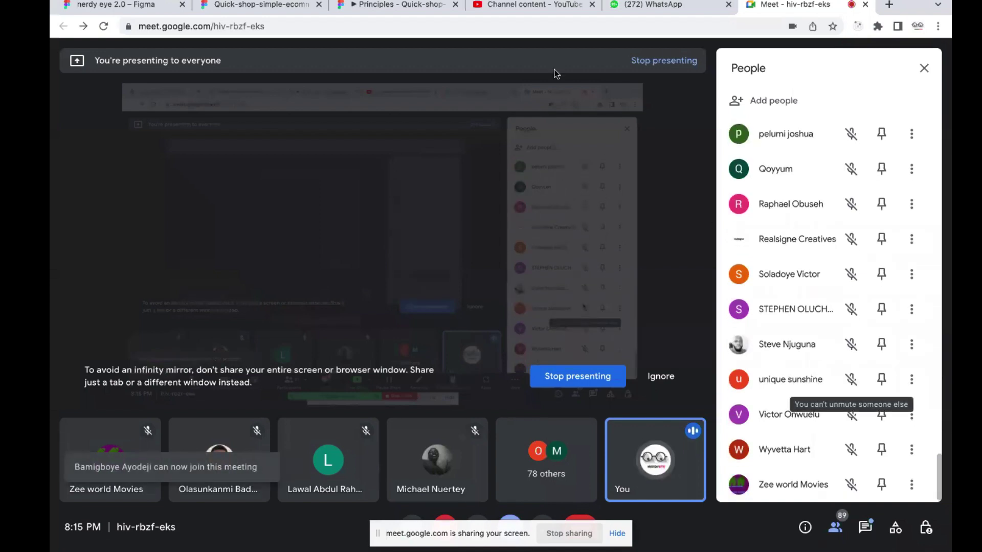
Return to the Quick-shop design file in Figma and examine the "1. Alignment - Basic" slide up close
left_click(261, 6)
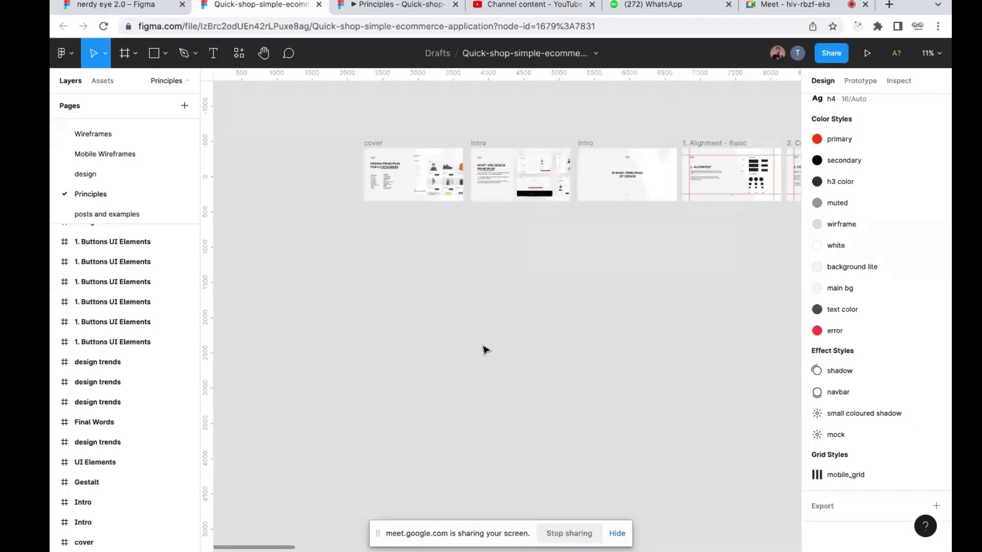
scroll(485, 350, "right", 2)
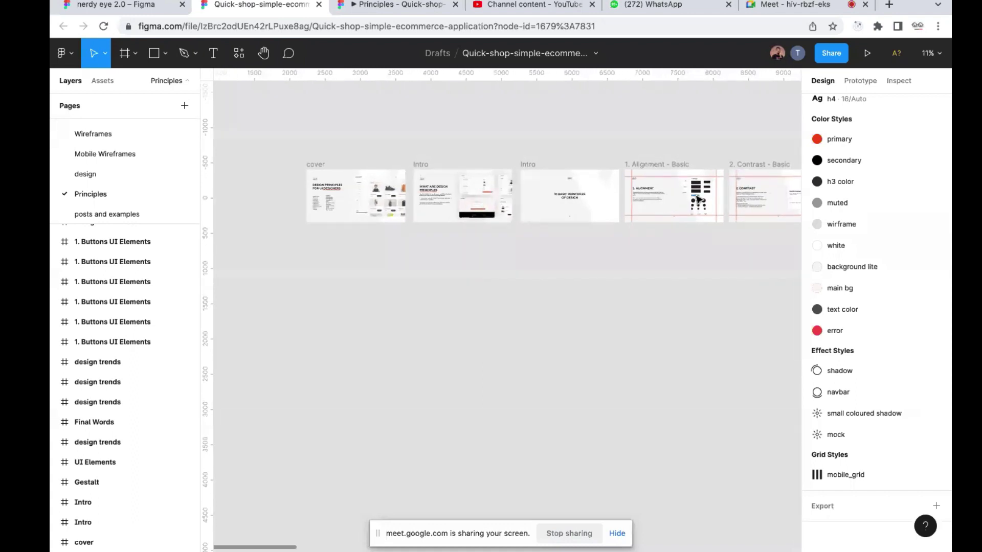
scroll(697, 199, "up", 5)
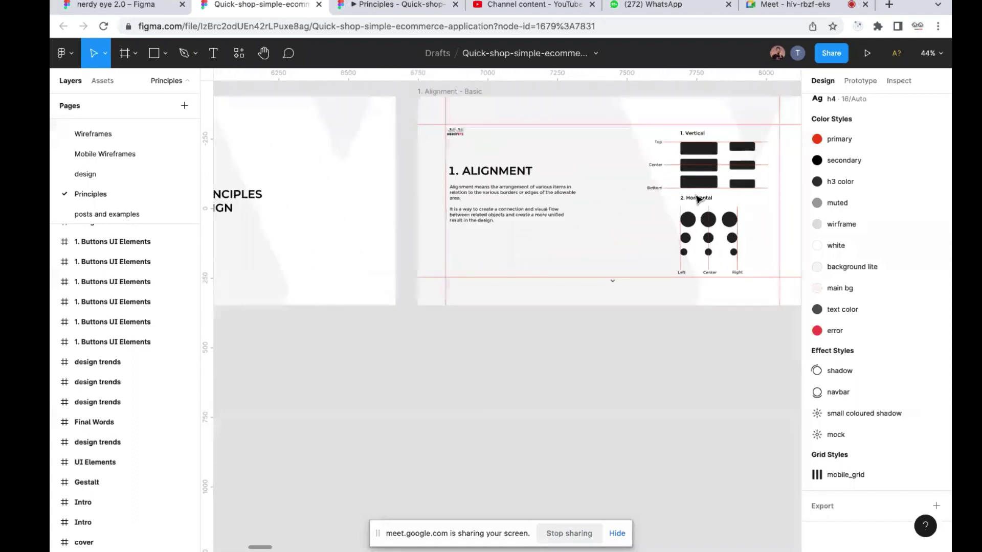
scroll(628, 327, "down", 5)
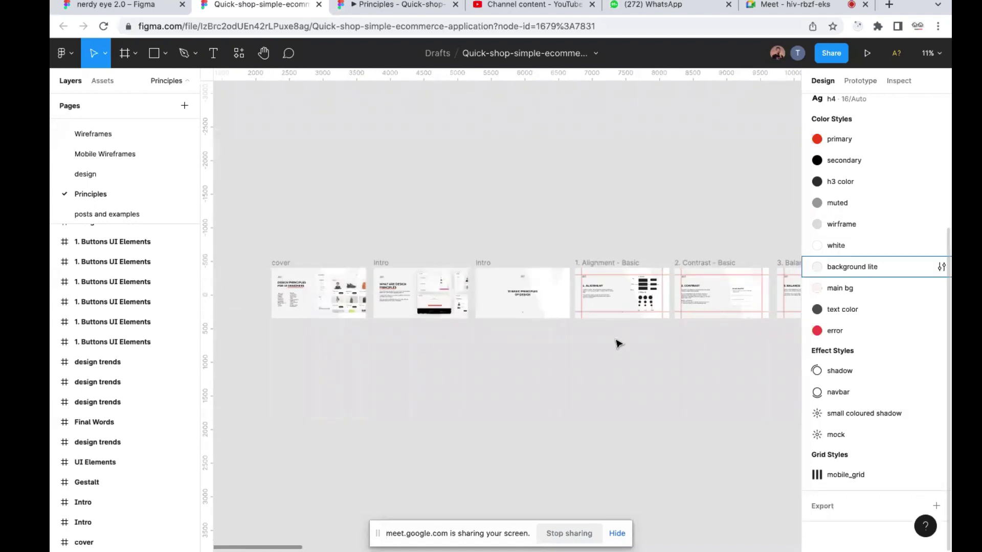
Add an empty iPhone 11 Pro / X frame (375 × 812) on the canvas below the row of slides
scroll(616, 342, "down", 3)
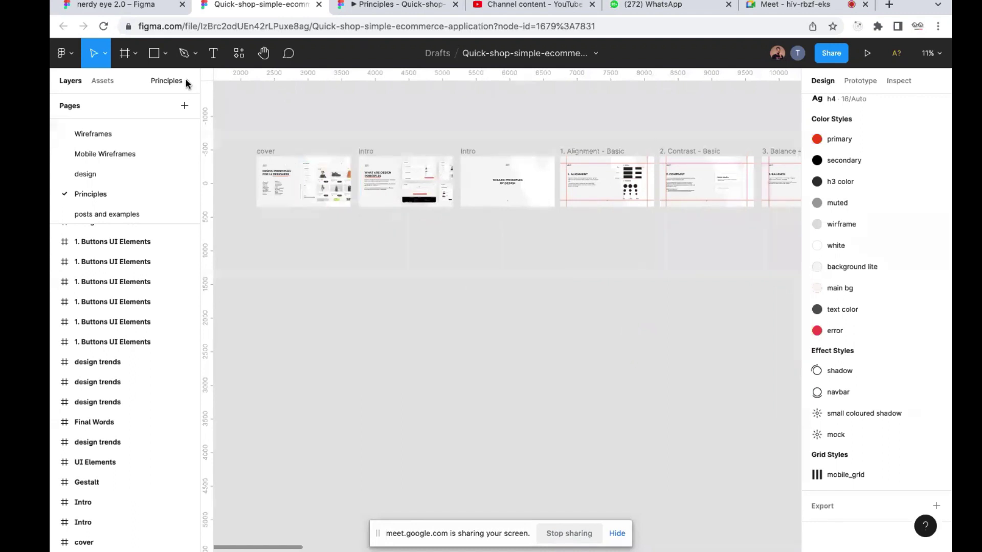
left_click(125, 53)
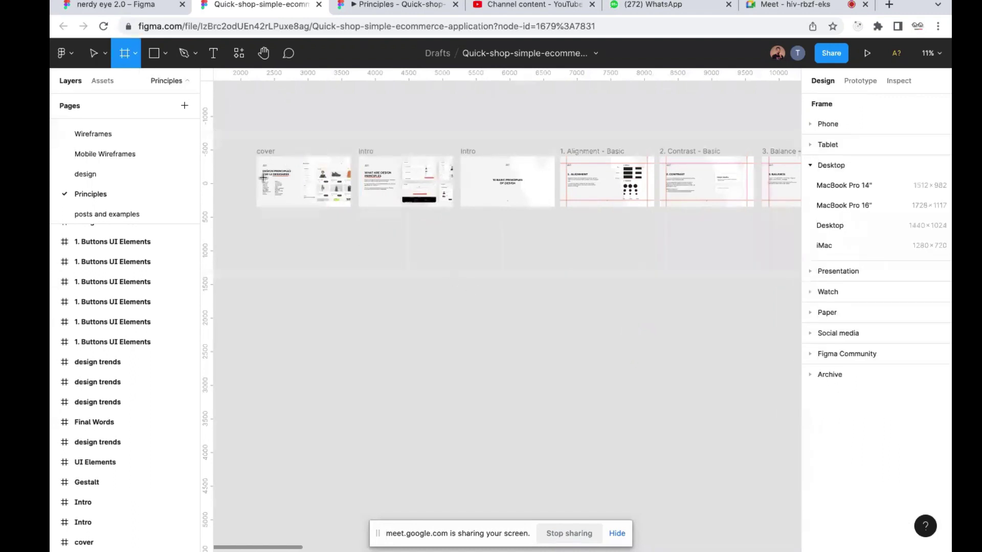
left_click(820, 144)
left_click(822, 125)
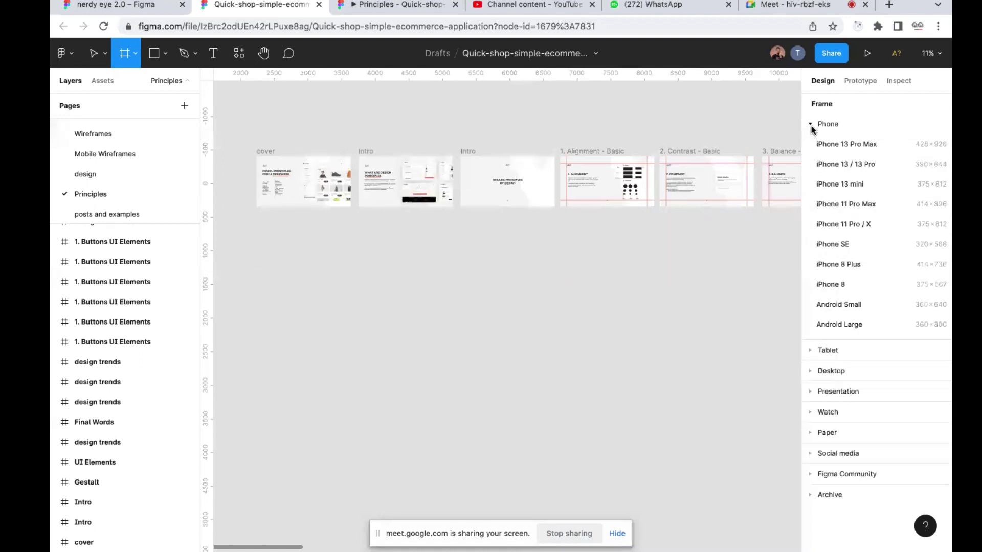
left_click(867, 224)
scroll(456, 339, "up", 5)
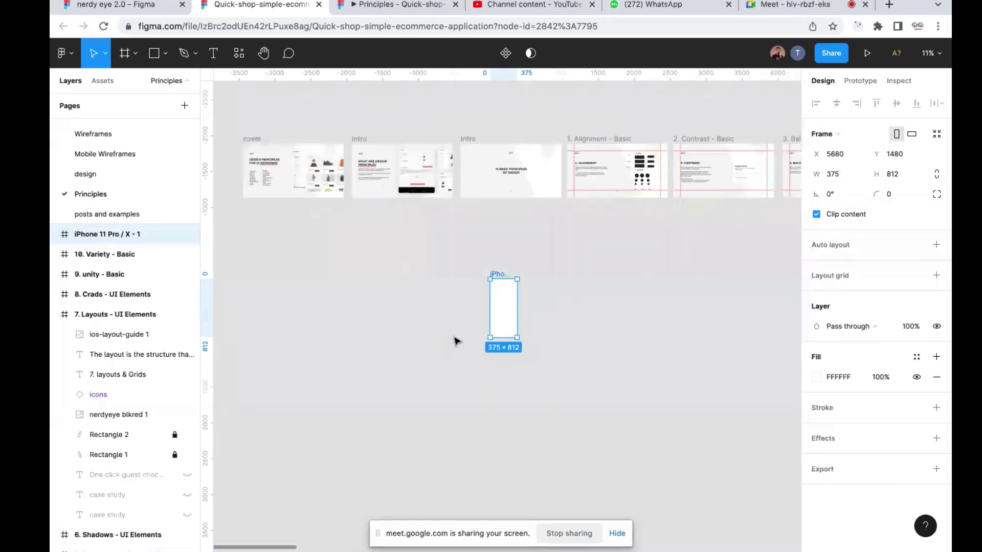
scroll(576, 304, "right", 3)
scroll(576, 304, "down", 1)
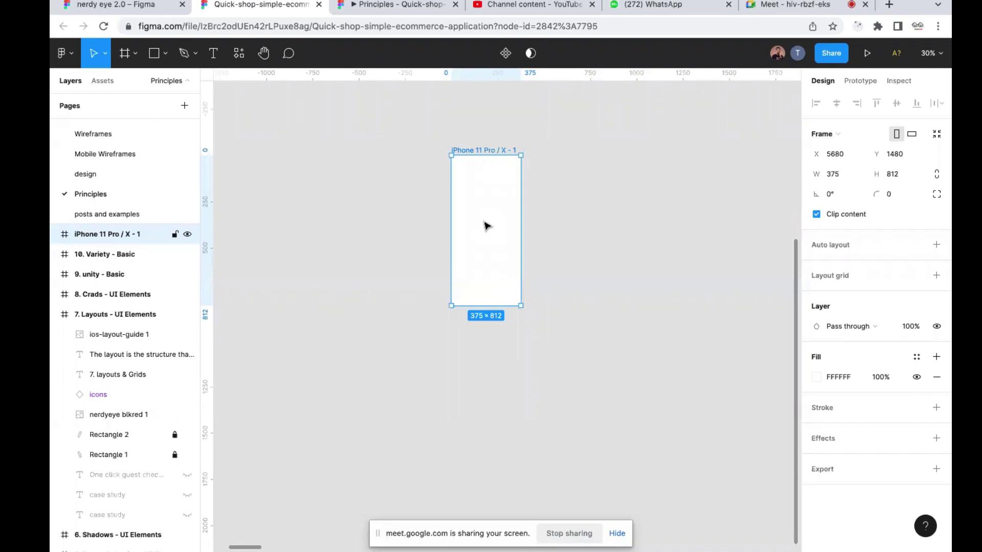
Search Google Images for "iphone ui layout" in a new browser tab
left_click(889, 5)
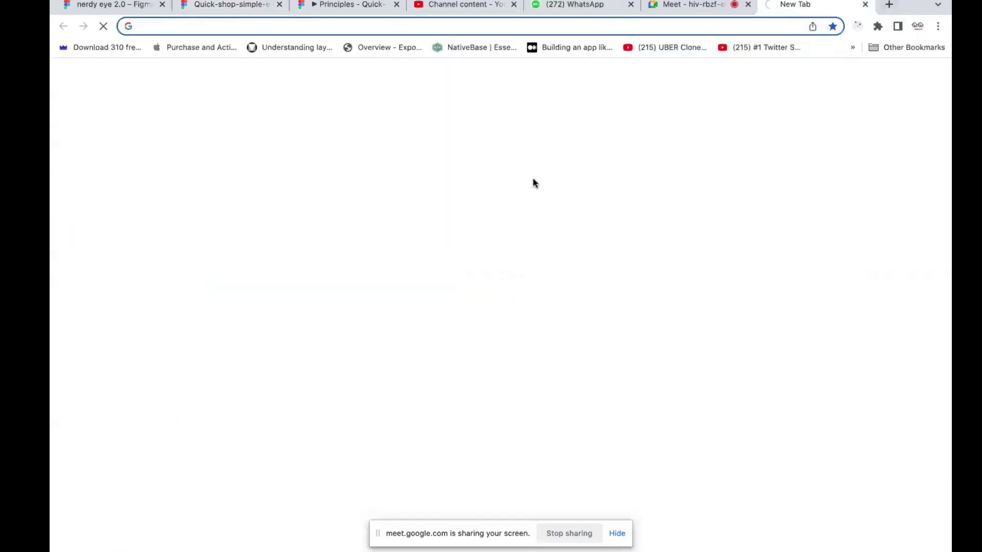
left_click(502, 257)
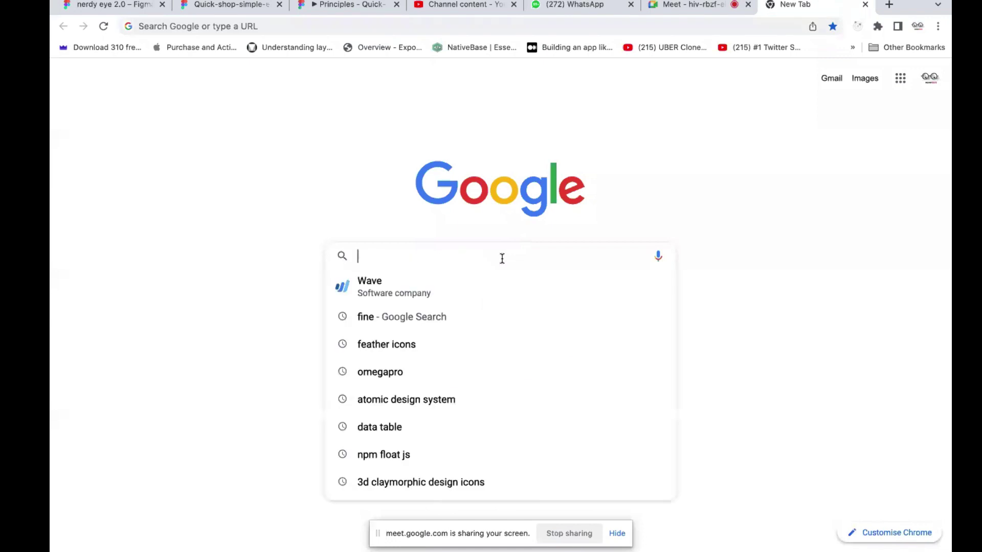
type("iphon")
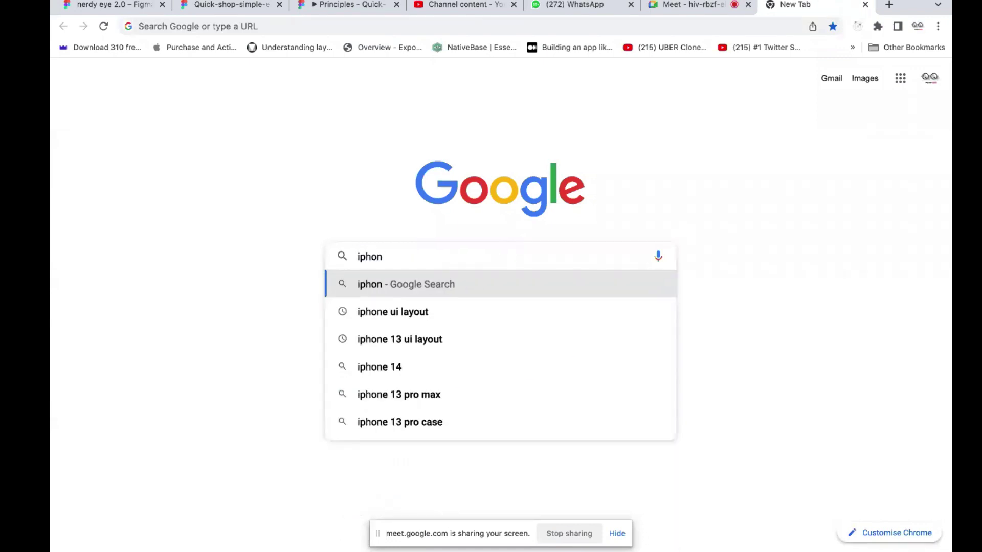
type("e ui")
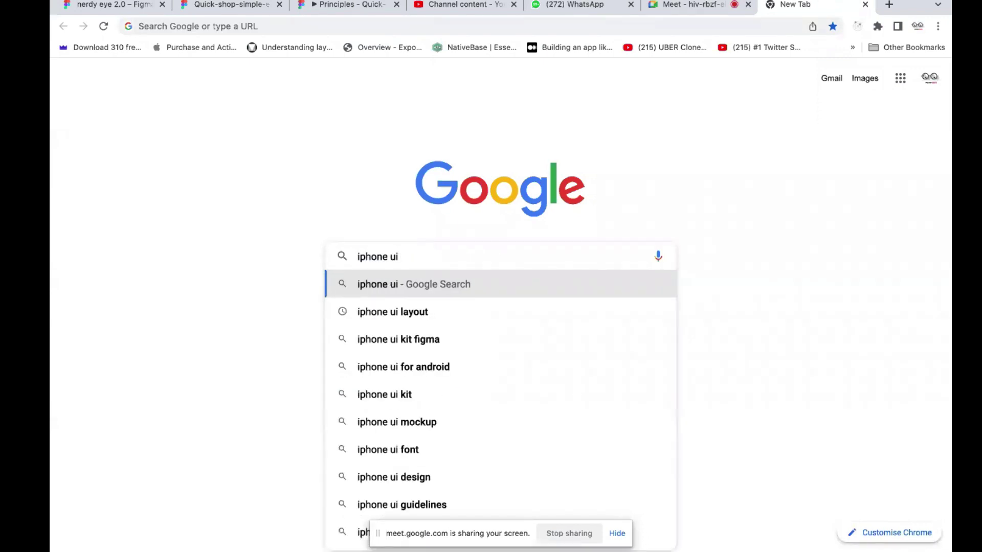
key("Down")
key("Return")
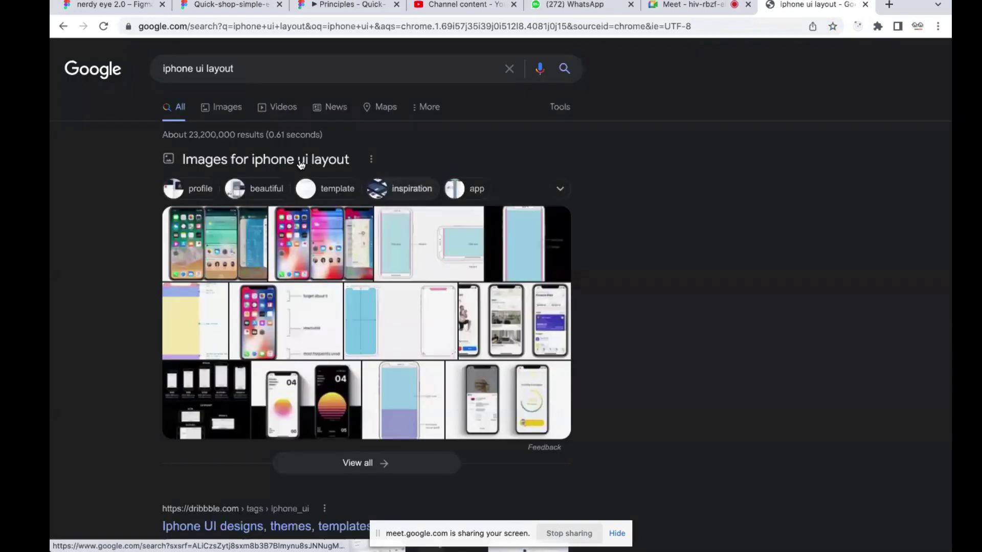
left_click(220, 110)
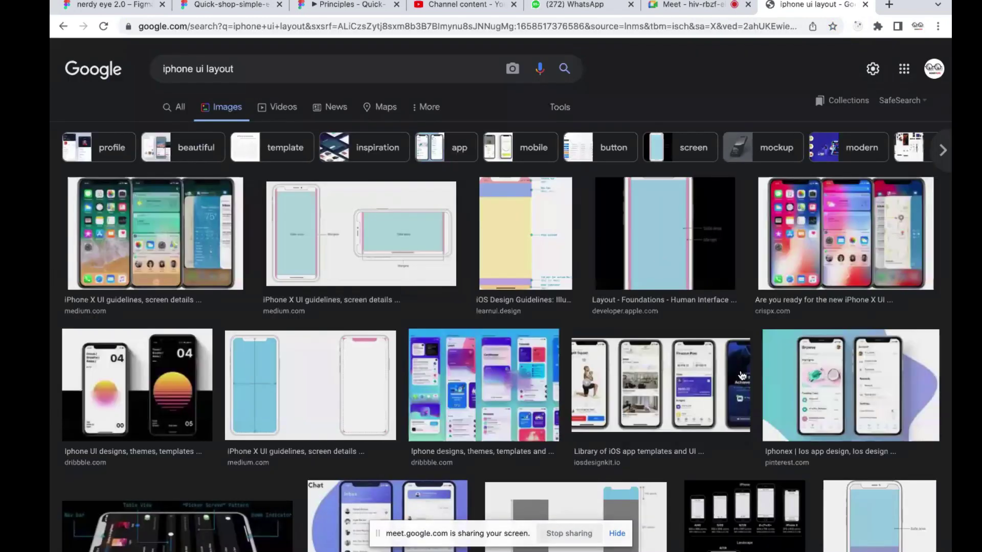
Look through the image results for a suitable iPhone layout guide
scroll(742, 376, "down", 6)
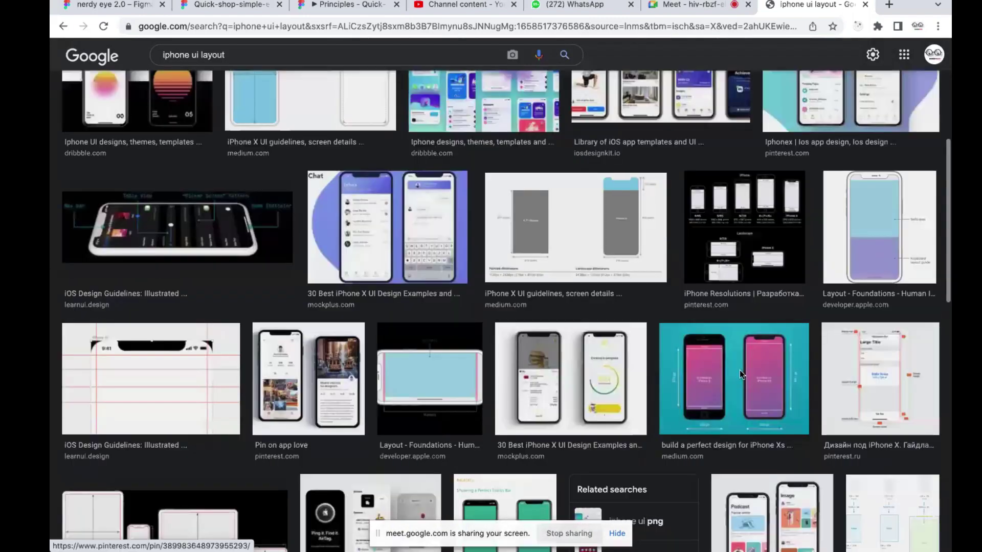
scroll(740, 374, "down", 7)
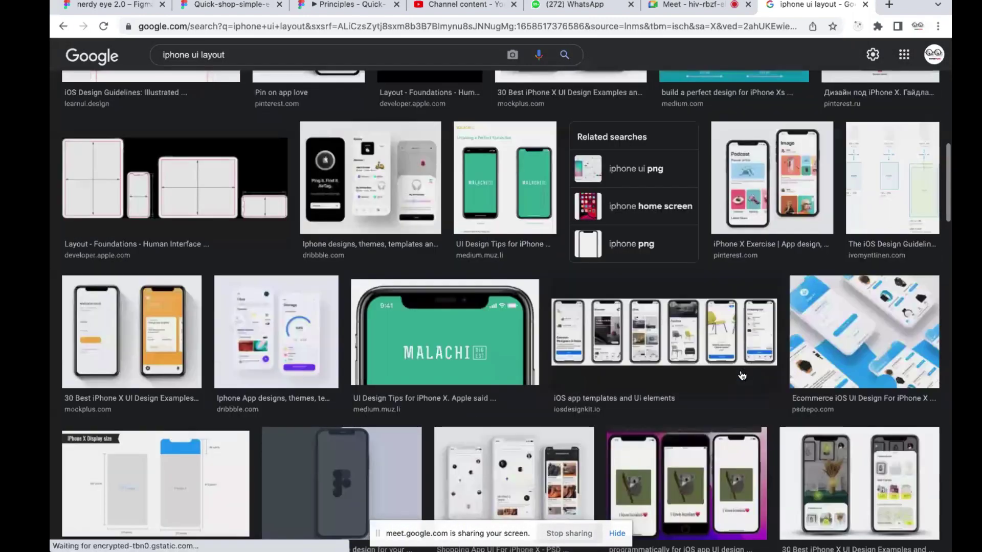
scroll(742, 376, "down", 2)
scroll(741, 376, "down", 7)
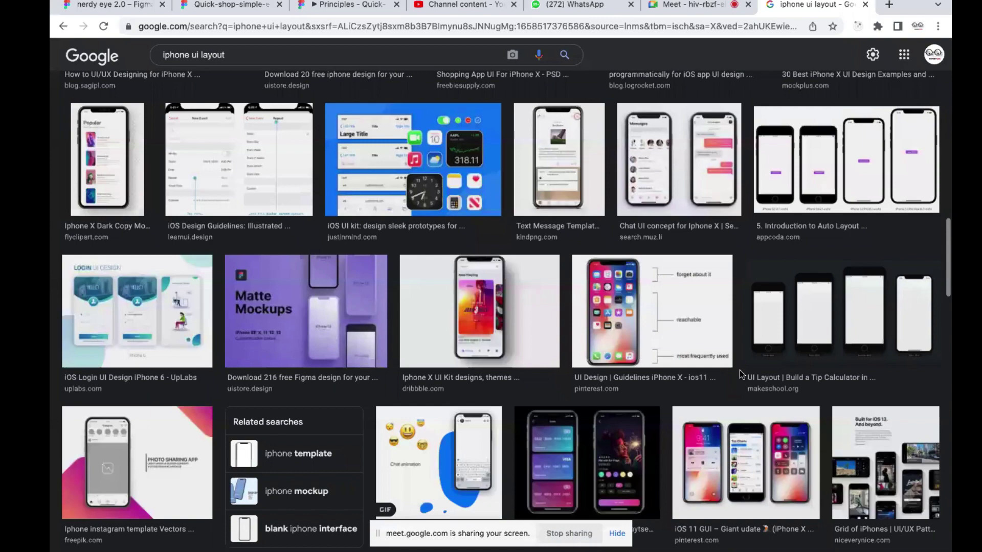
scroll(739, 374, "up", 20)
scroll(740, 375, "down", 1)
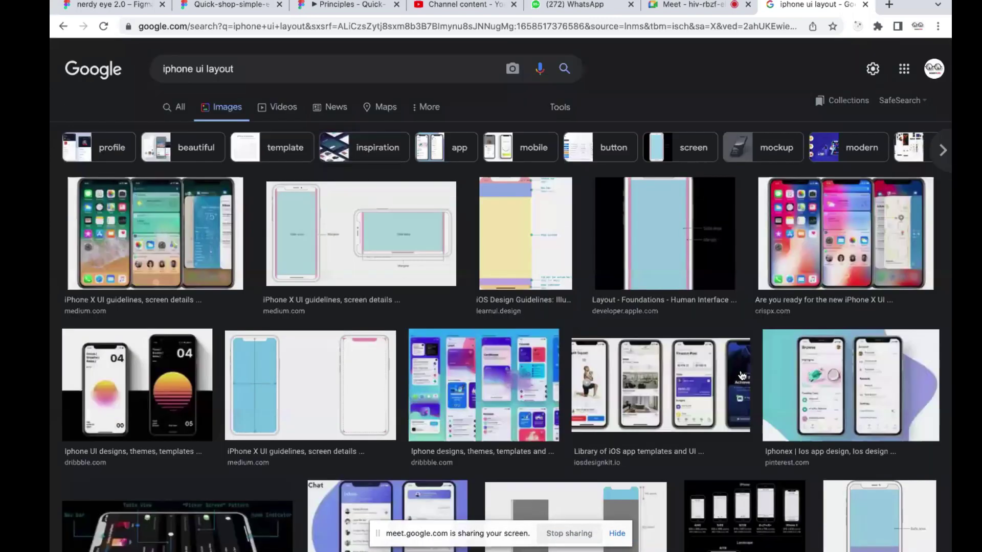
Preview the Apple Developer "Layout - Foundations" image and look through its related images
left_click(672, 253)
scroll(706, 339, "down", 5)
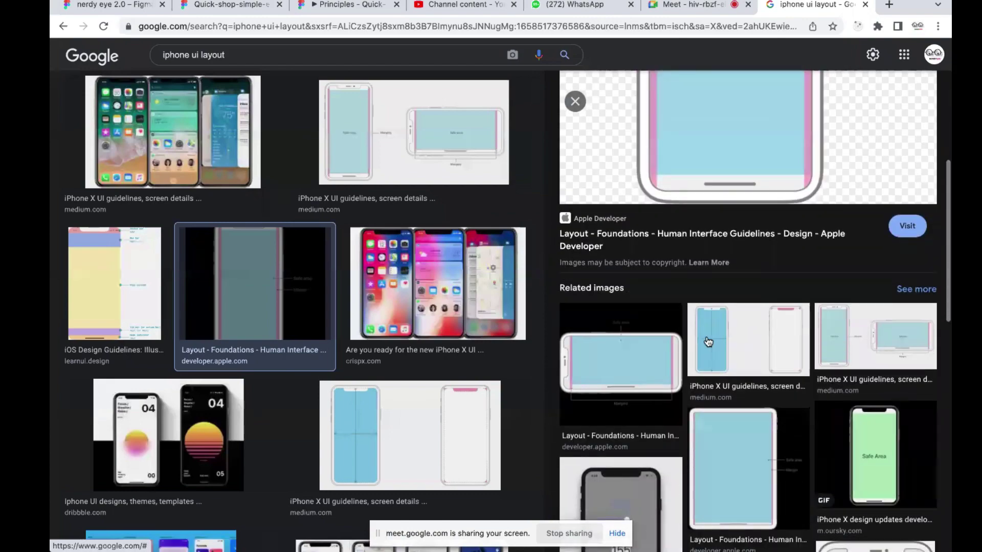
scroll(708, 342, "down", 9)
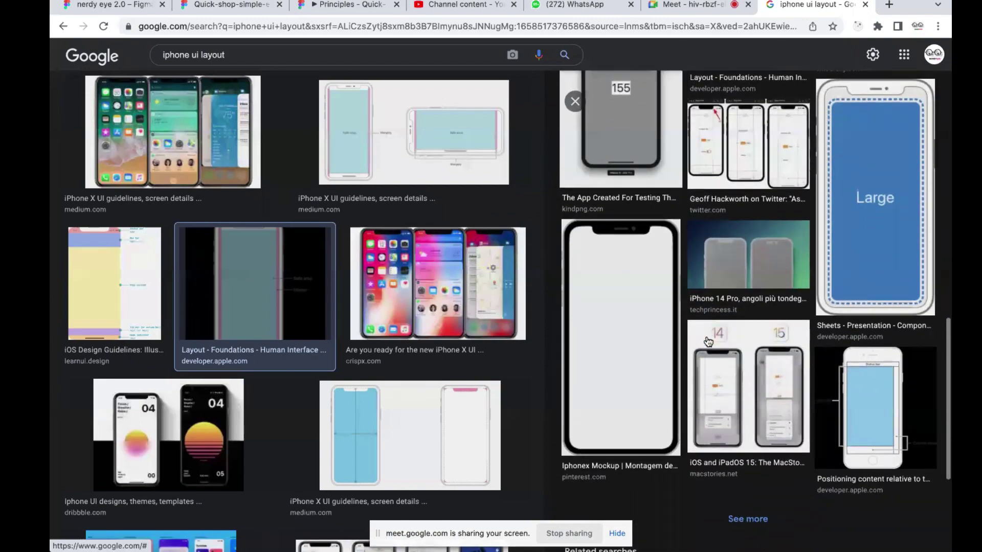
scroll(706, 337, "down", 8)
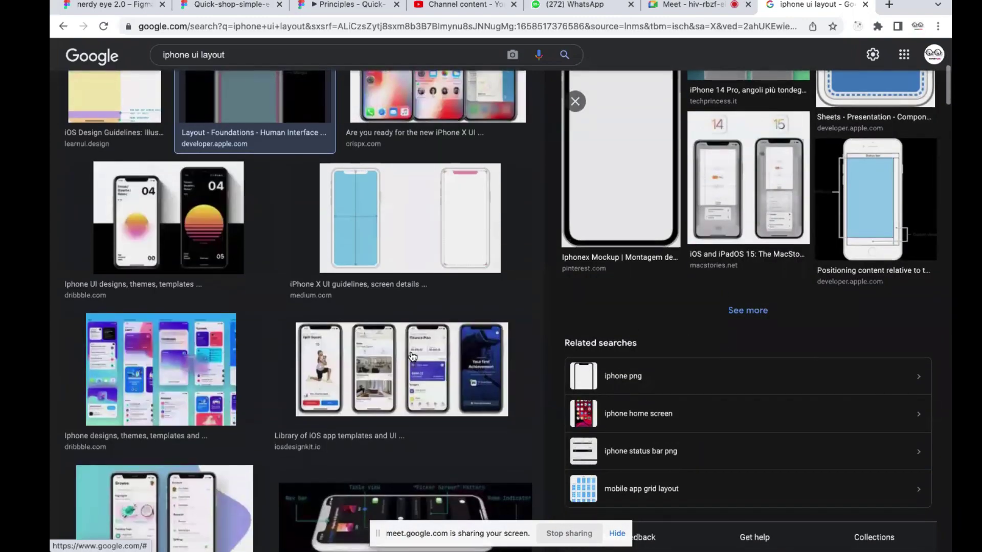
Find the Pinterest iPhone X guideline diagram with the 375 x 734 pt Safe Area and copy its image
scroll(412, 356, "down", 15)
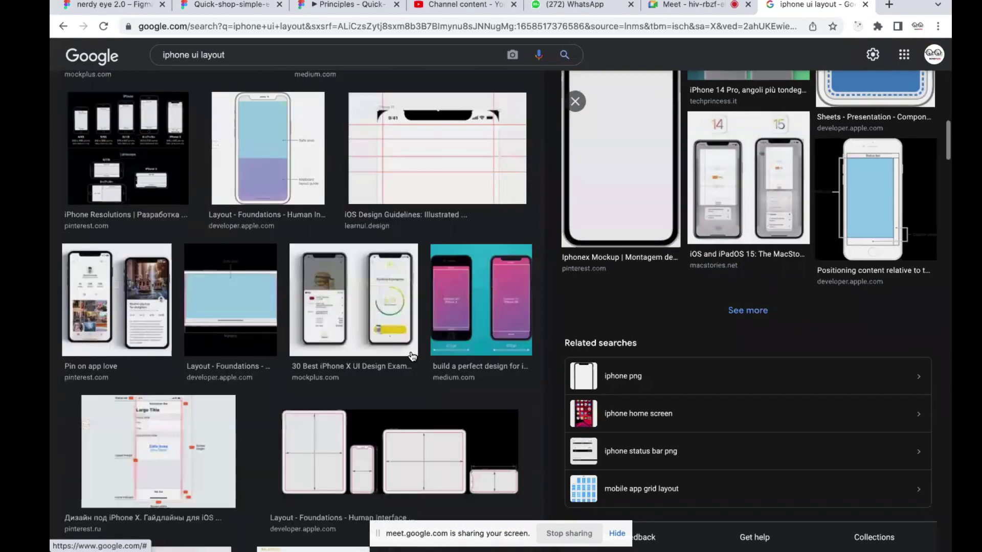
scroll(412, 356, "down", 2)
left_click(169, 346)
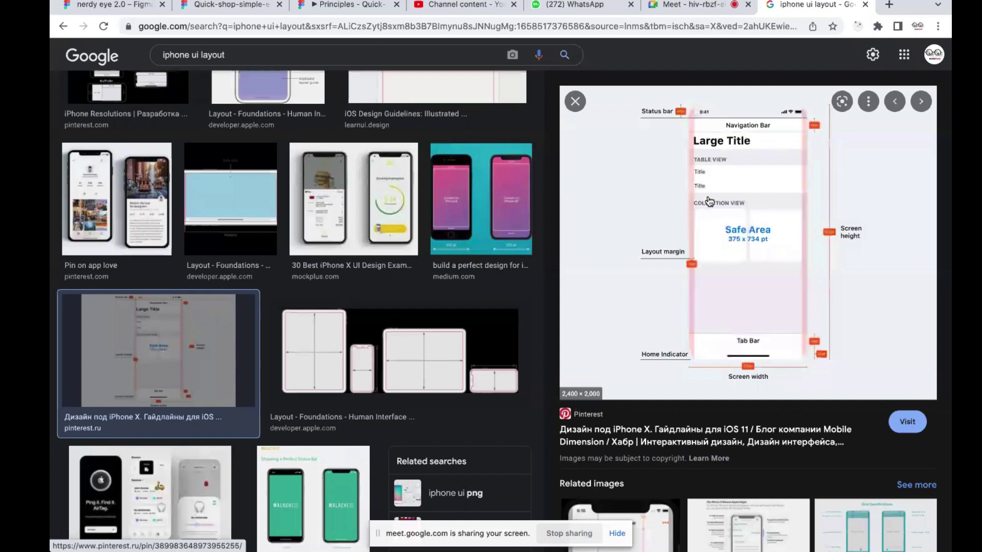
right_click(783, 235)
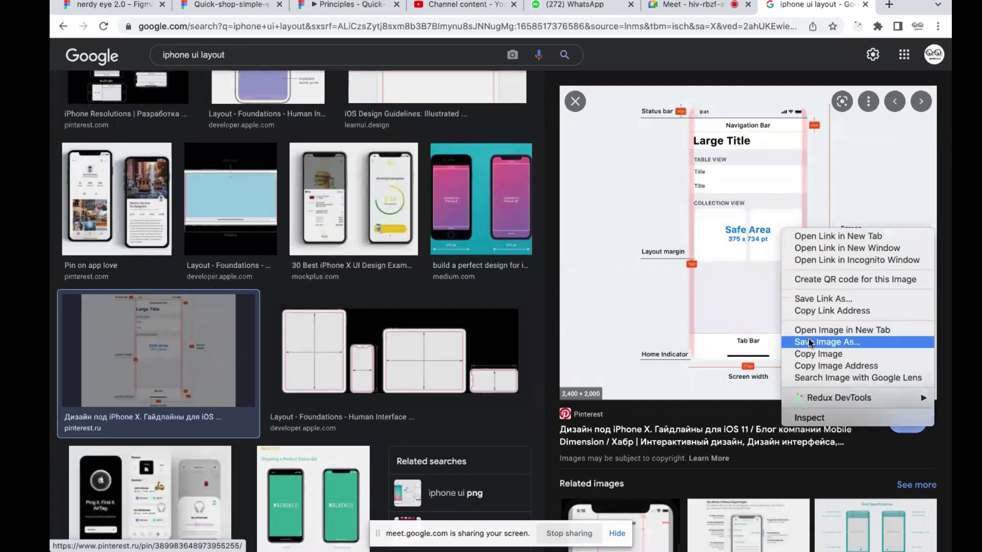
left_click(811, 355)
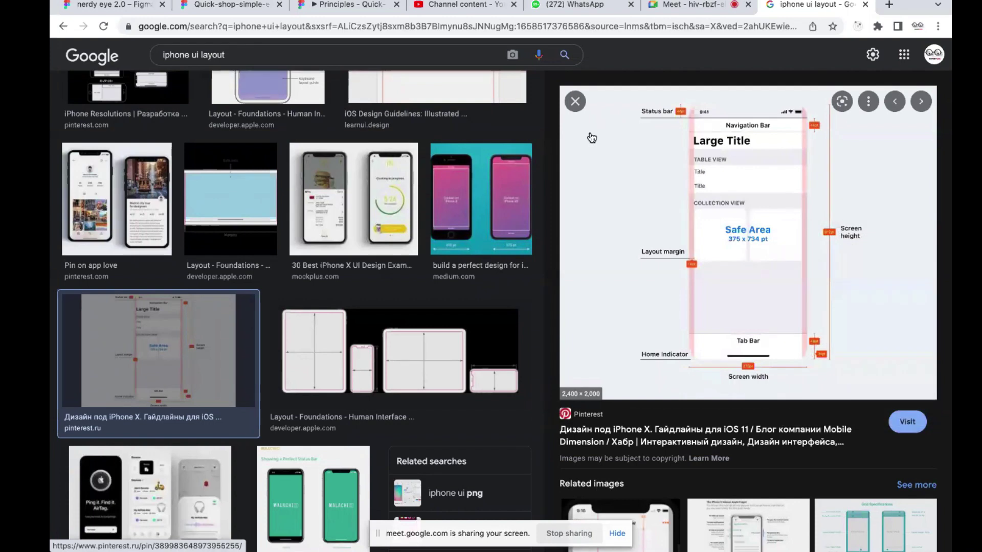
Paste the copied layout diagram into the Quick-shop design file and place it beside the blank iPhone frame at about X 6949, Y 1100
left_click(228, 4)
scroll(389, 343, "down", 5)
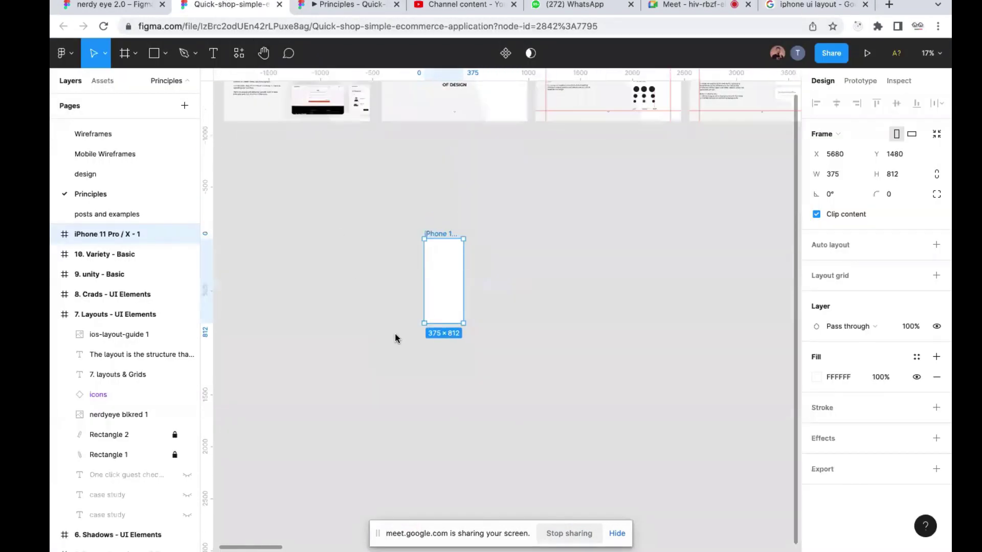
scroll(395, 333, "left", 3)
left_click(346, 272)
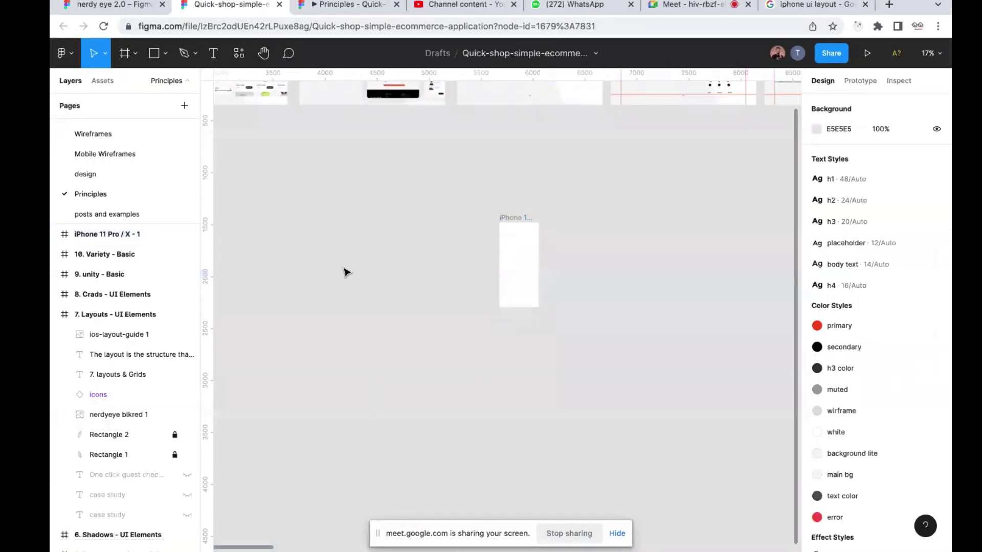
key("ctrl+v")
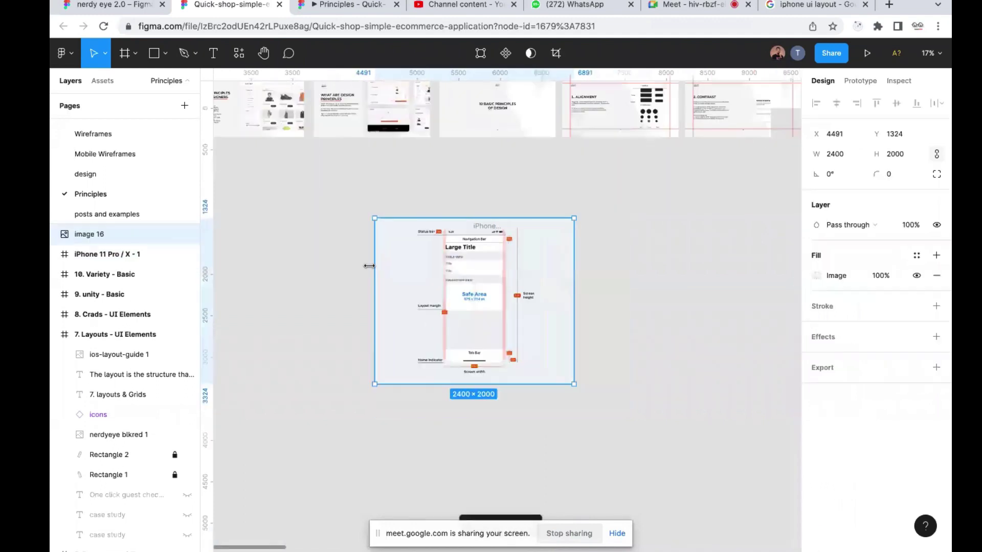
scroll(395, 272, "down", 3)
left_click_drag(394, 272, 513, 257)
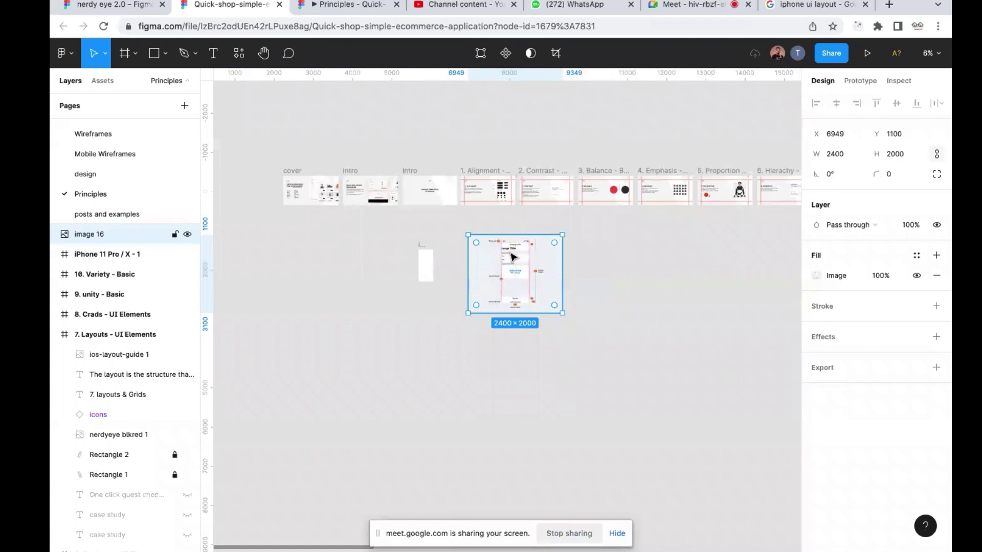
key("shift+2")
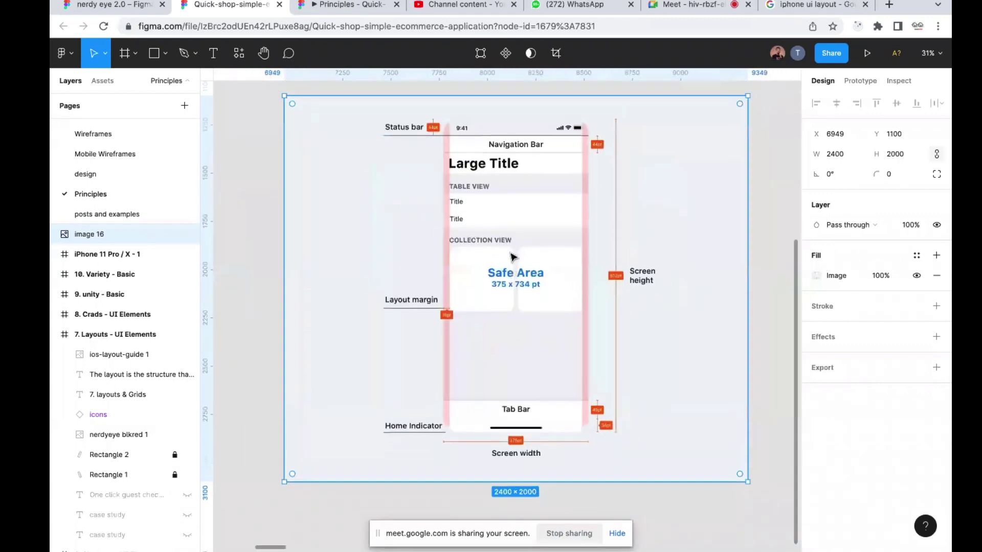
Examine the bar heights and layout margins marked on the layout diagram, along with the blank iPhone frame beside it
scroll(513, 257, "down", 1)
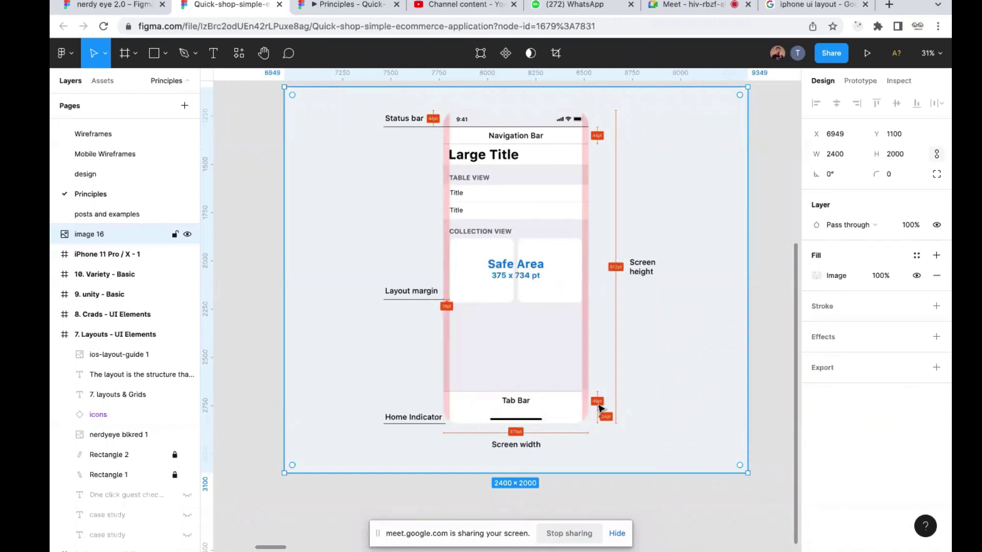
scroll(600, 407, "down", 5)
scroll(562, 389, "left", 2)
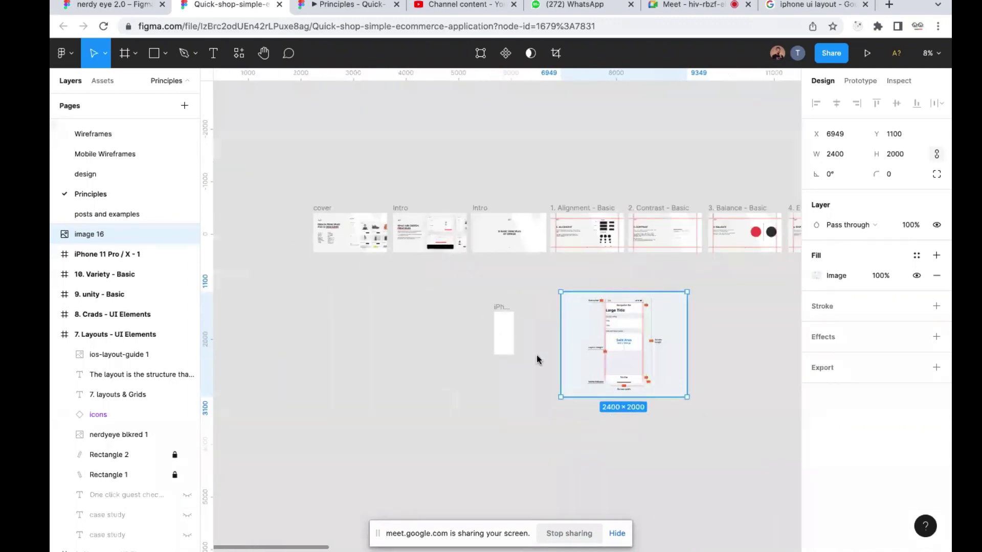
scroll(537, 359, "up", 3)
scroll(492, 288, "up", 5)
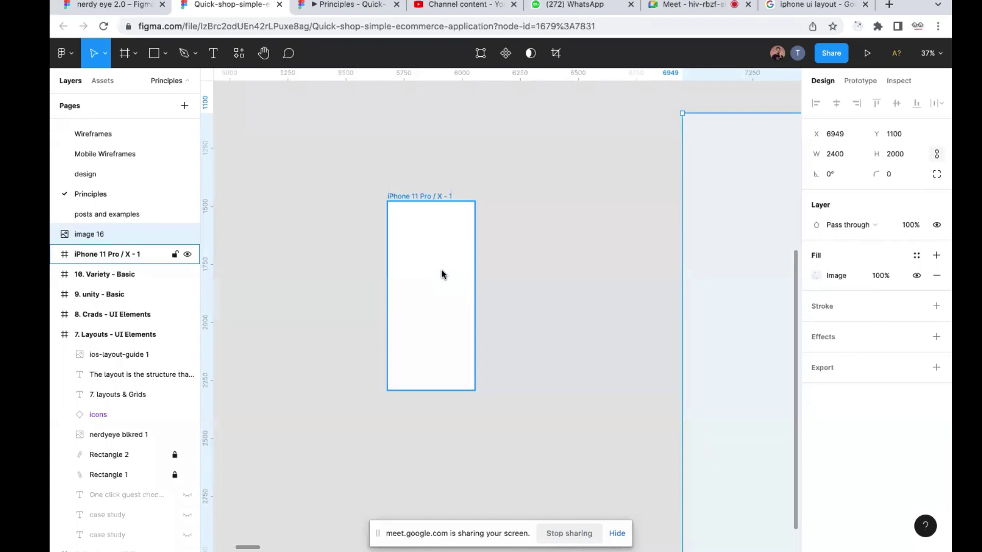
scroll(441, 274, "down", 2)
scroll(442, 274, "up", 2)
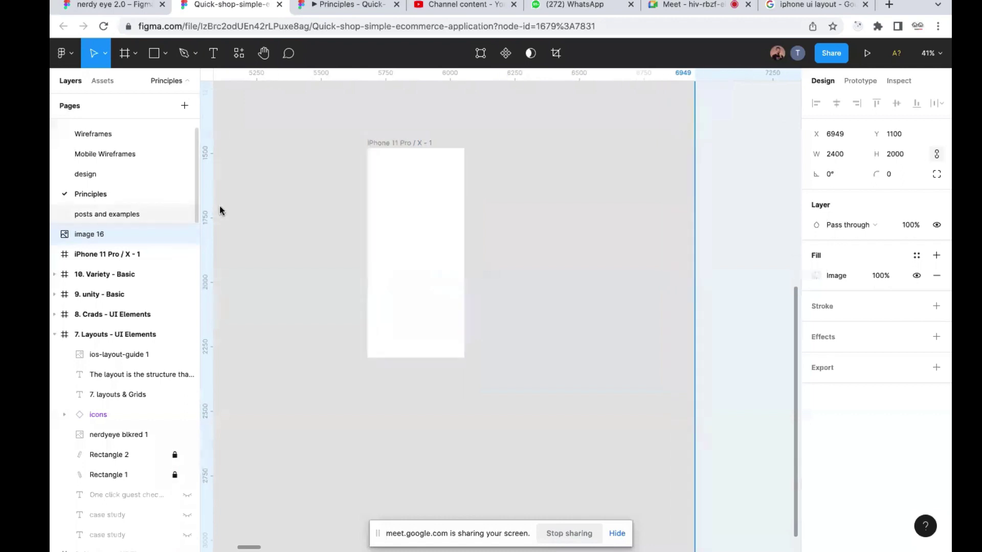
Pull a vertical guide onto the canvas at X 5341 and show where the Rulers setting is among the view options
left_click_drag(208, 204, 280, 204)
left_click(261, 184)
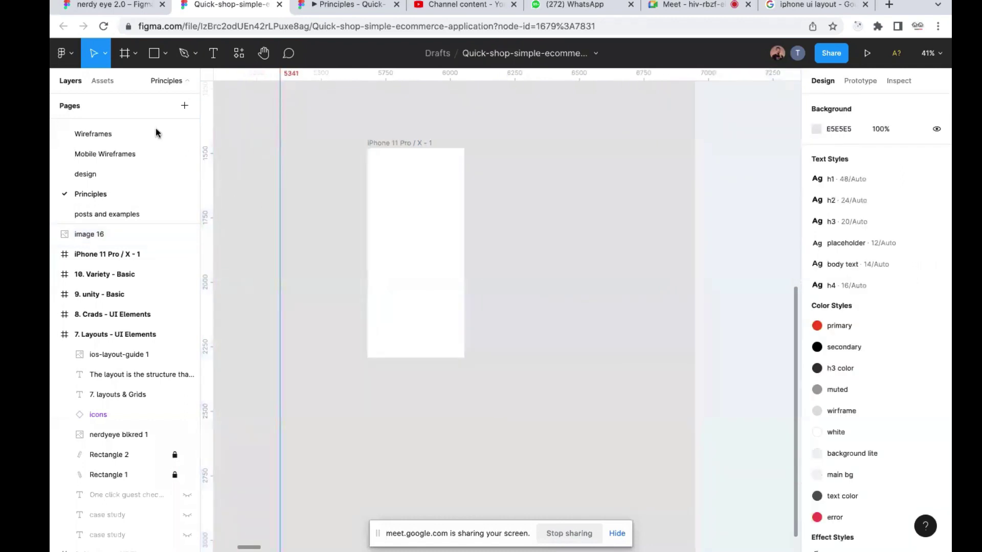
left_click(74, 58)
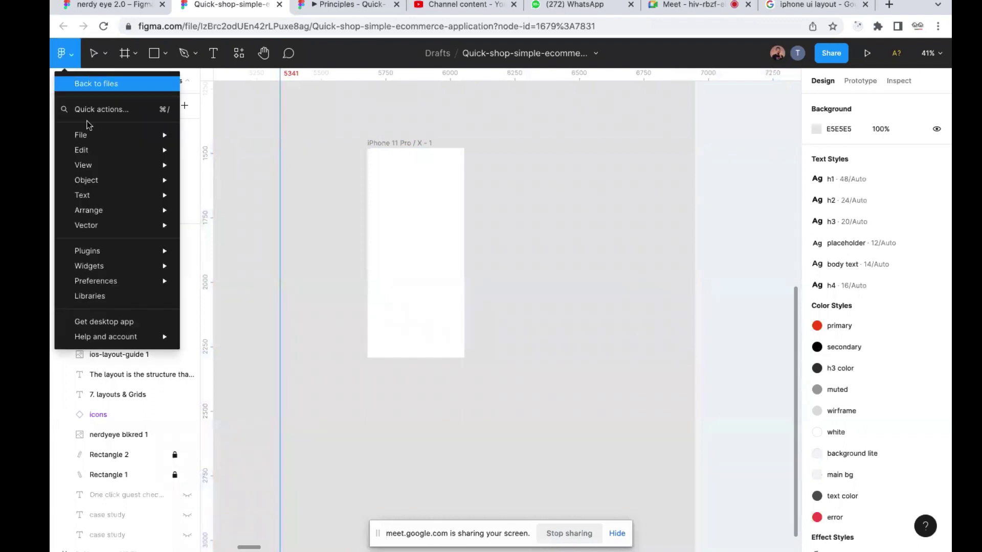
mouse_move(93, 137)
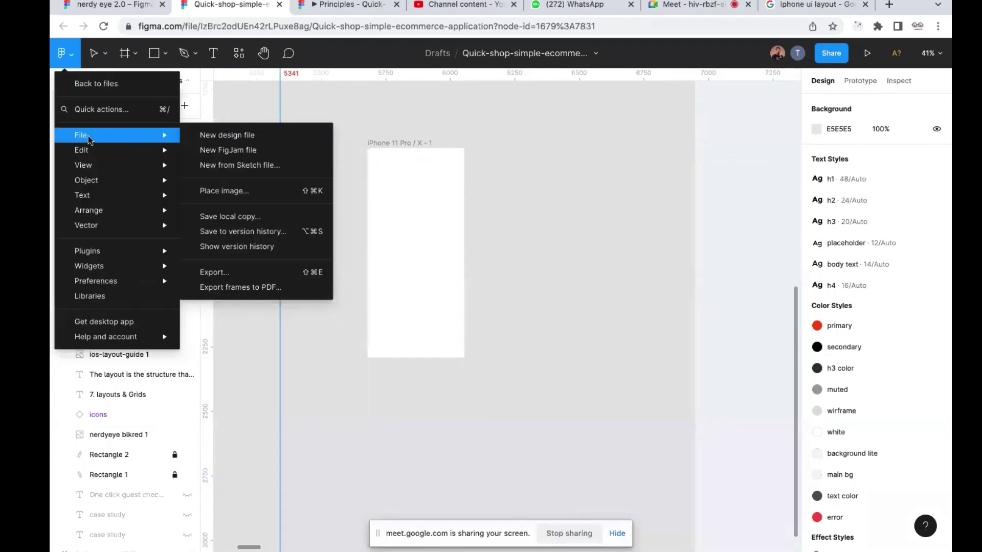
mouse_move(91, 166)
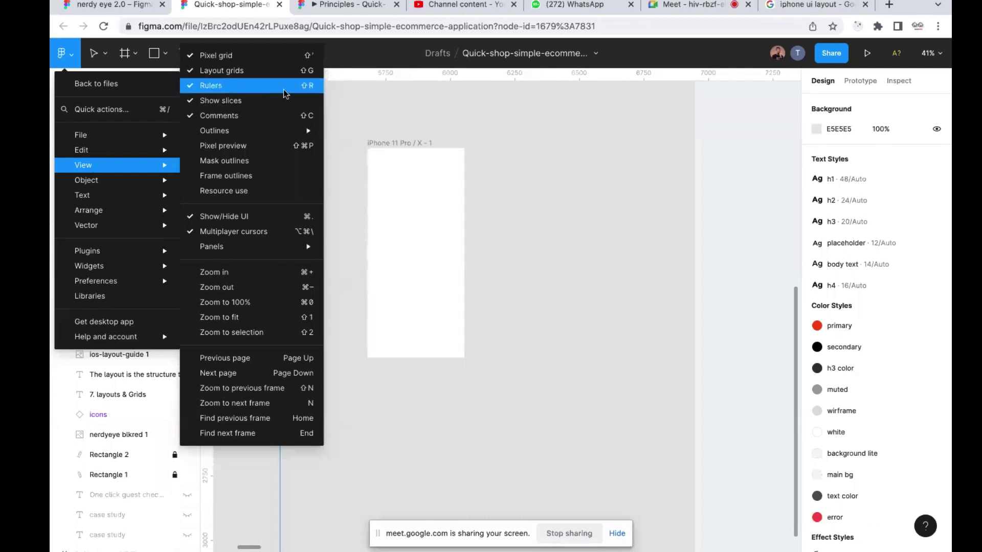
left_click(492, 98)
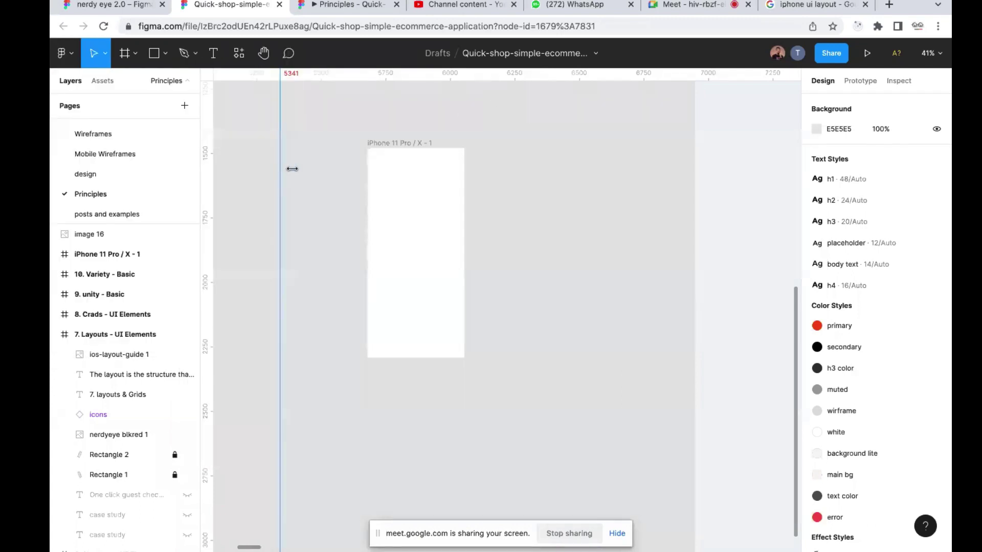
Move the vertical guide into the iPhone frame, 16 px from its left edge
left_click_drag(280, 170, 366, 172)
scroll(373, 173, "up", 5)
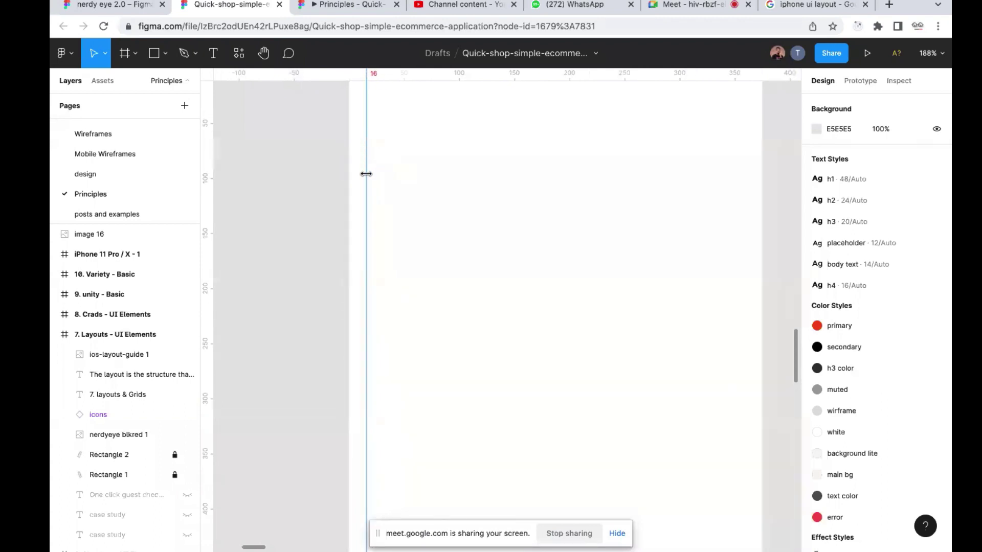
scroll(303, 186, "down", 3)
scroll(285, 188, "right", 1)
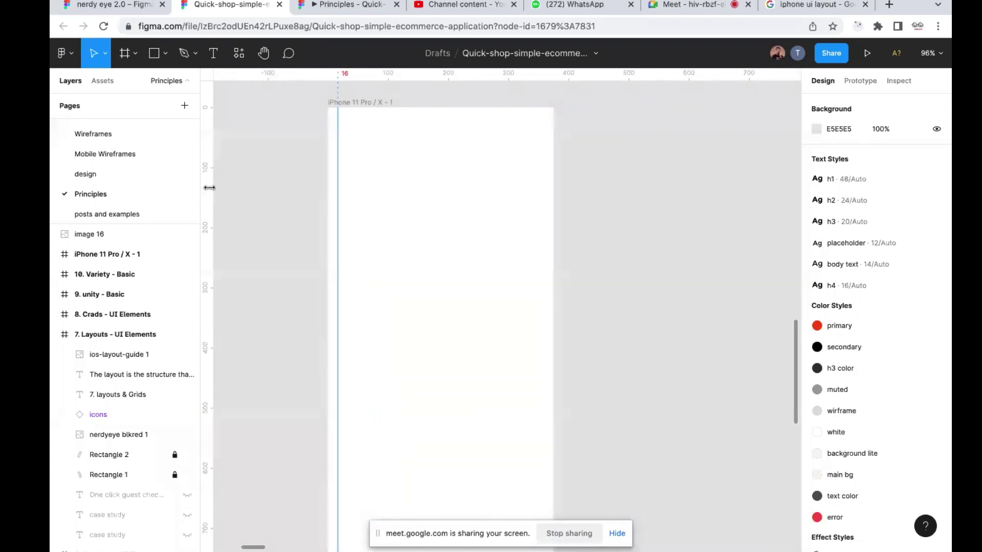
Add a second vertical guide near the iPhone frame's right edge, at about X 348
left_click_drag(207, 186, 537, 176)
left_click(372, 103)
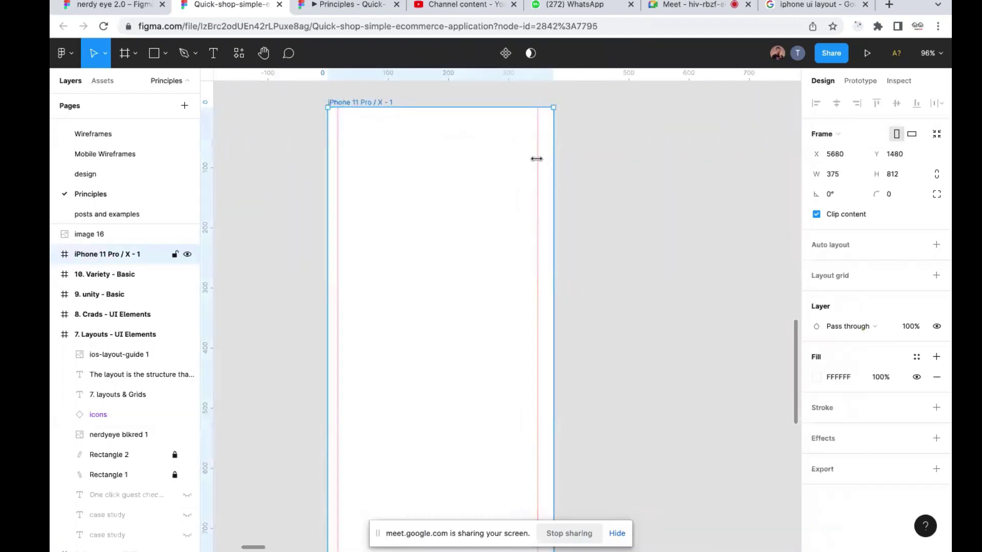
mouse_move(537, 158)
left_mouse_down()
mouse_move(520, 158)
mouse_move(531, 159)
left_mouse_up()
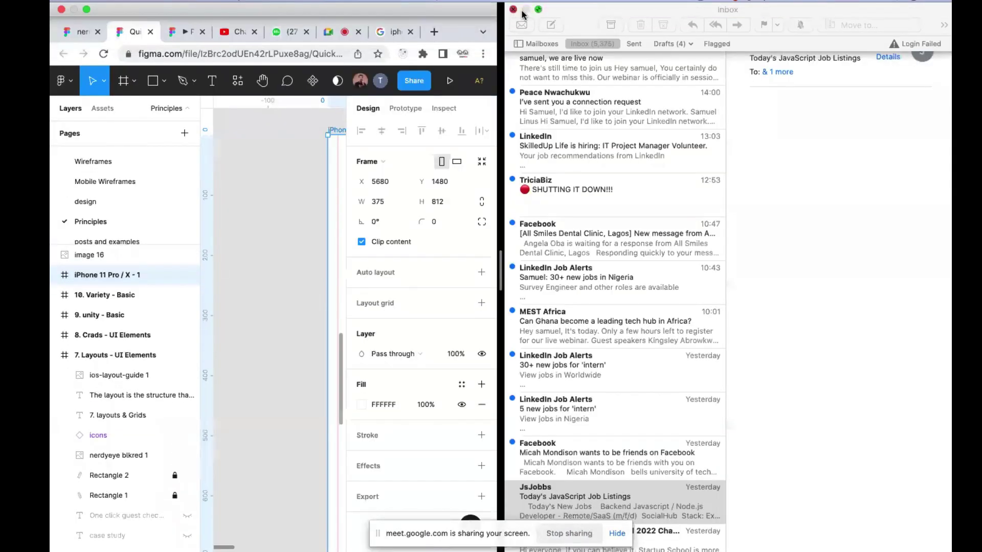
Close the Mail inbox window beside the browser and return to the design file
left_click(513, 9)
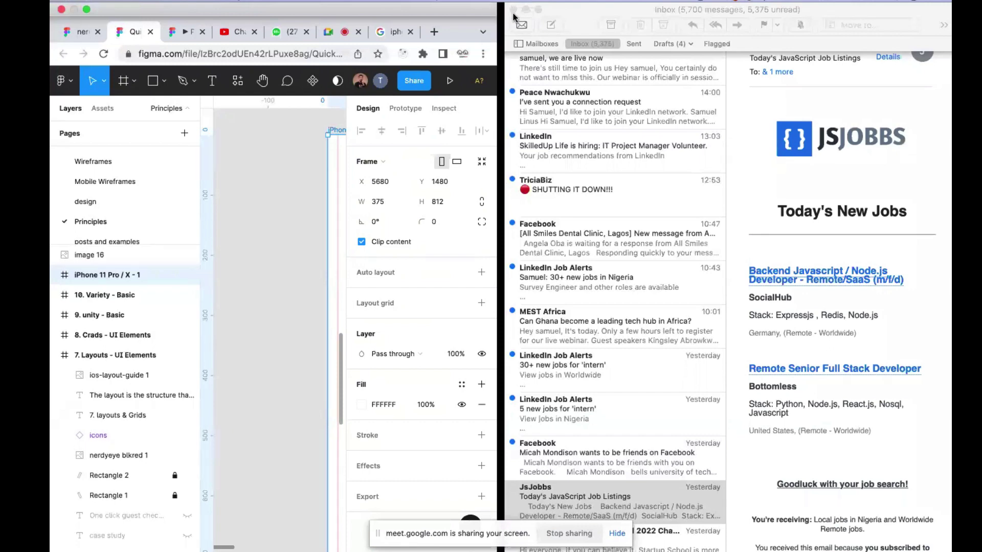
left_click(514, 11)
left_click(514, 10)
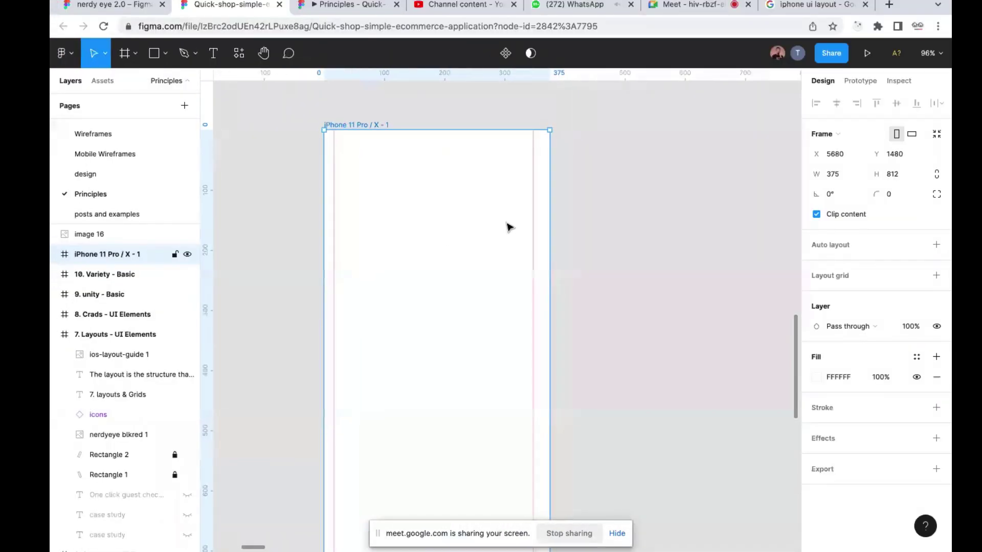
Move the guide near the iPhone frame's right edge to about X 363
right_click(534, 225)
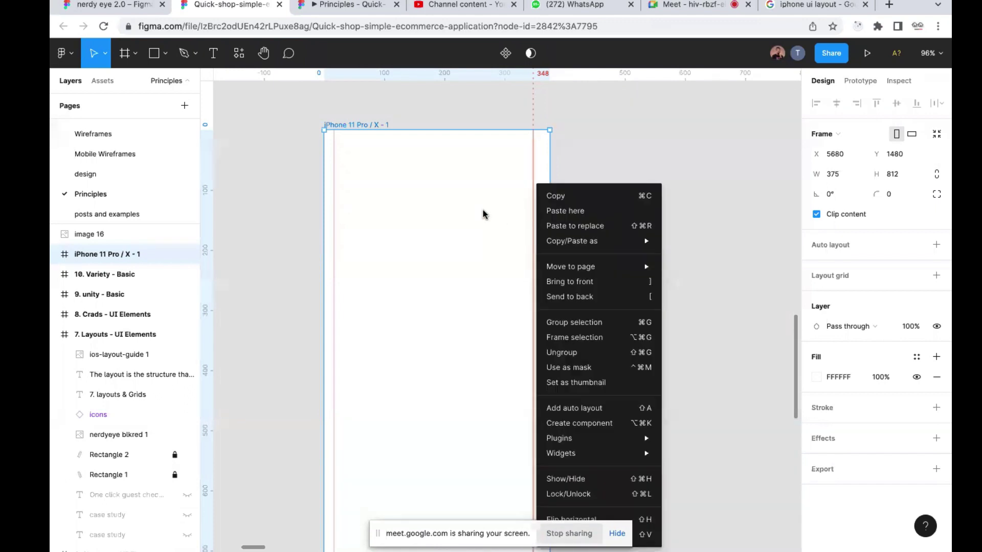
left_click(542, 174)
left_click_drag(533, 168, 541, 170)
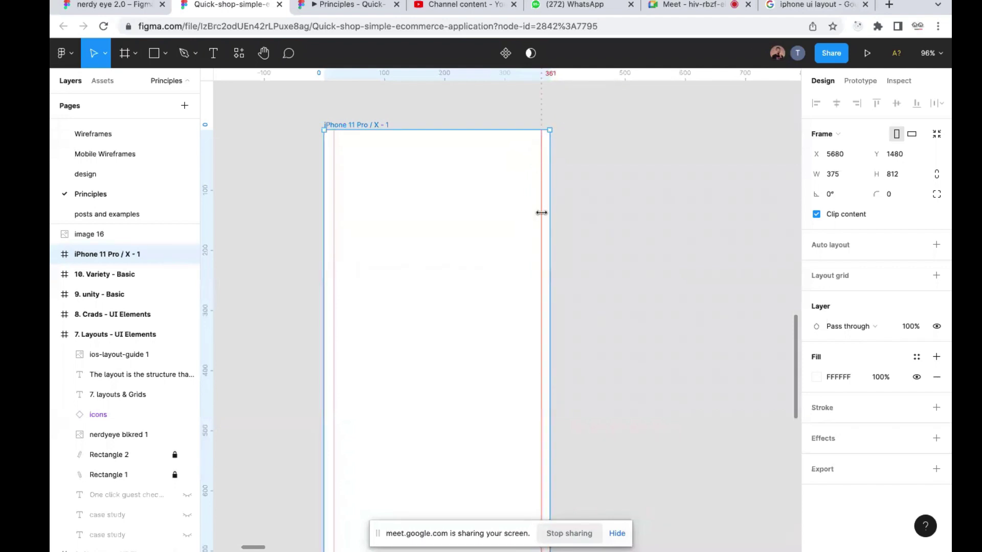
scroll(541, 212, "up", 5)
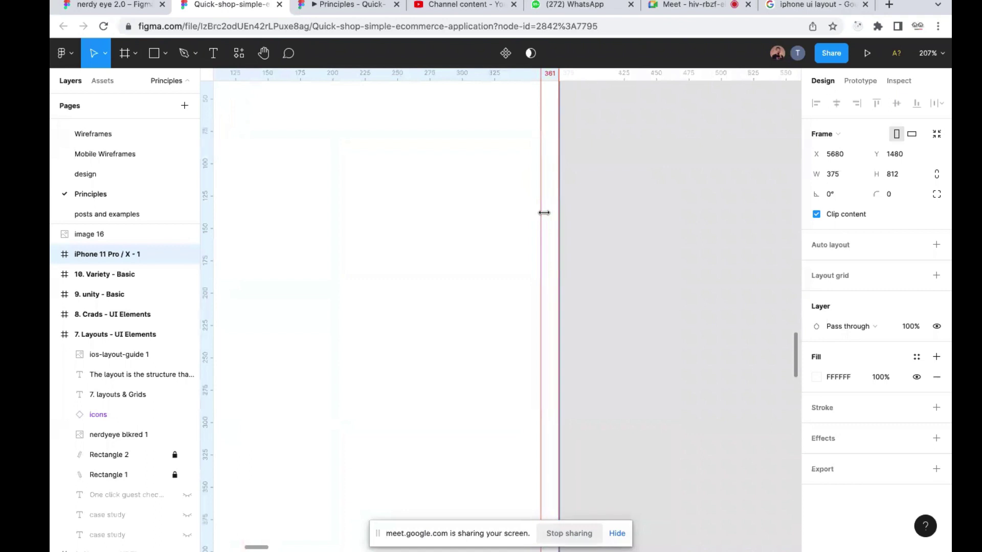
scroll(544, 213, "down", 2)
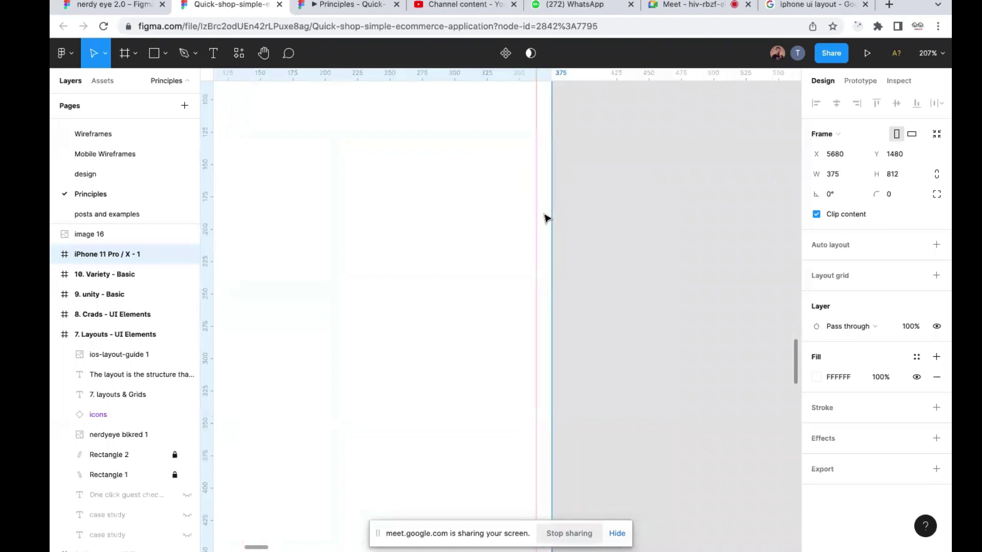
Draw a rectangle about 37 × 41 px inside the iPhone frame and set its width to 16
scroll(547, 218, "down", 6)
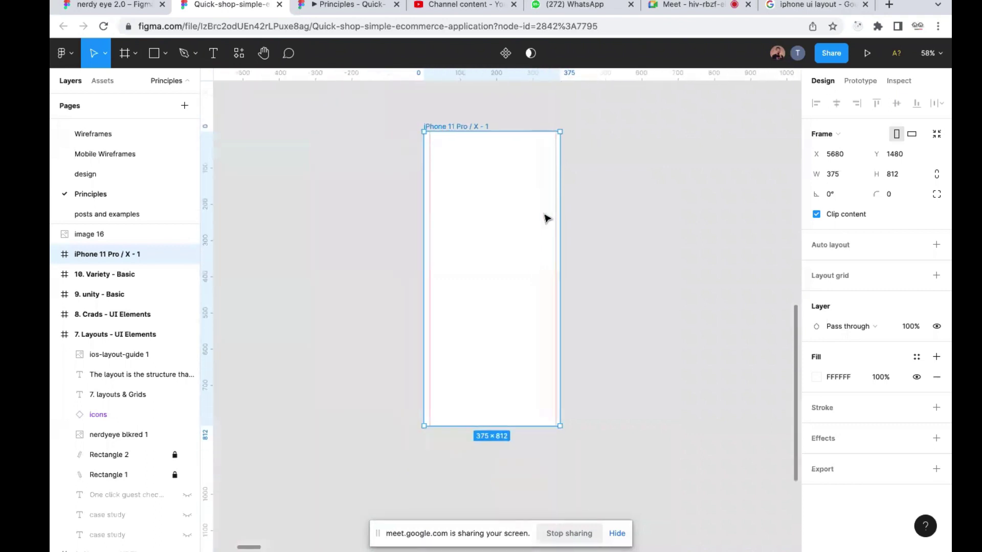
scroll(545, 214, "up", 3)
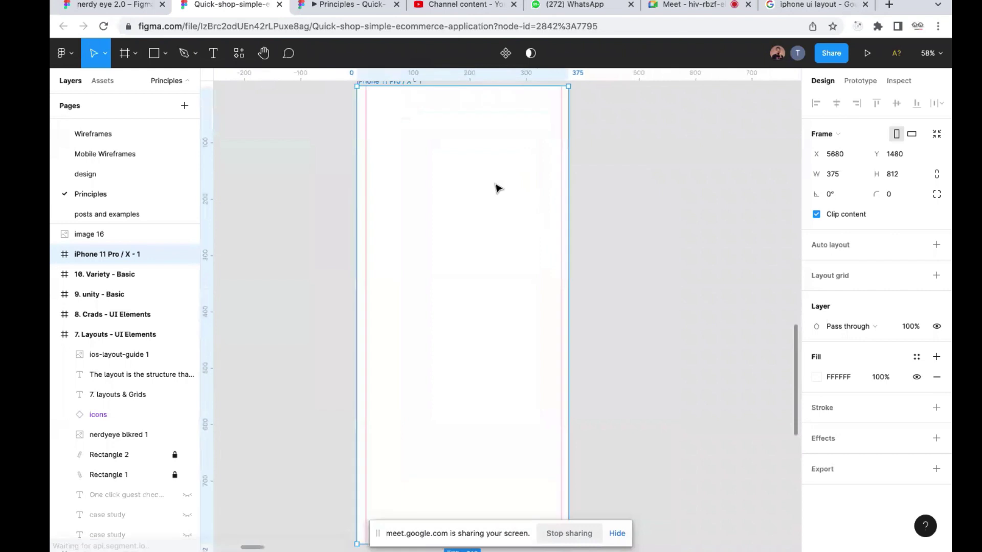
left_click(154, 54)
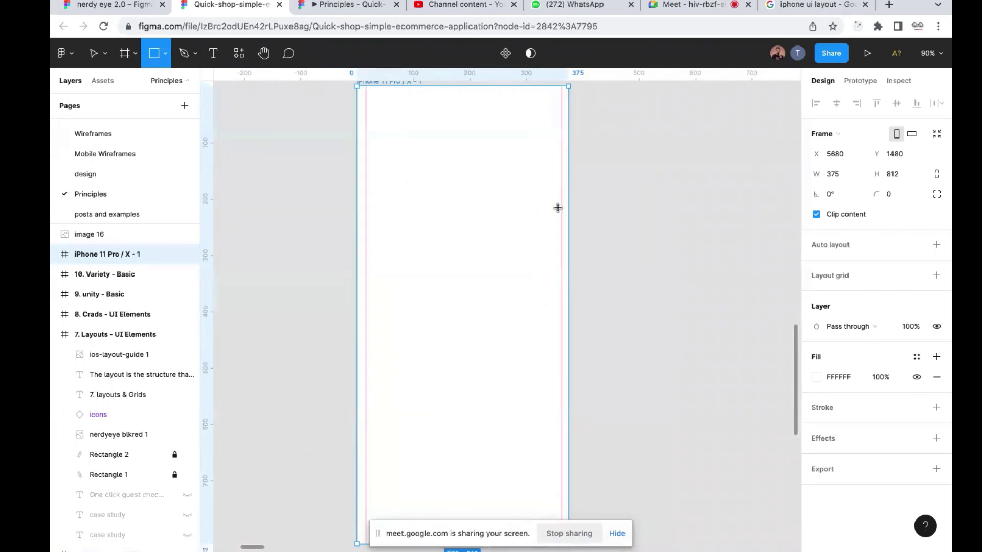
left_click_drag(521, 206, 500, 183)
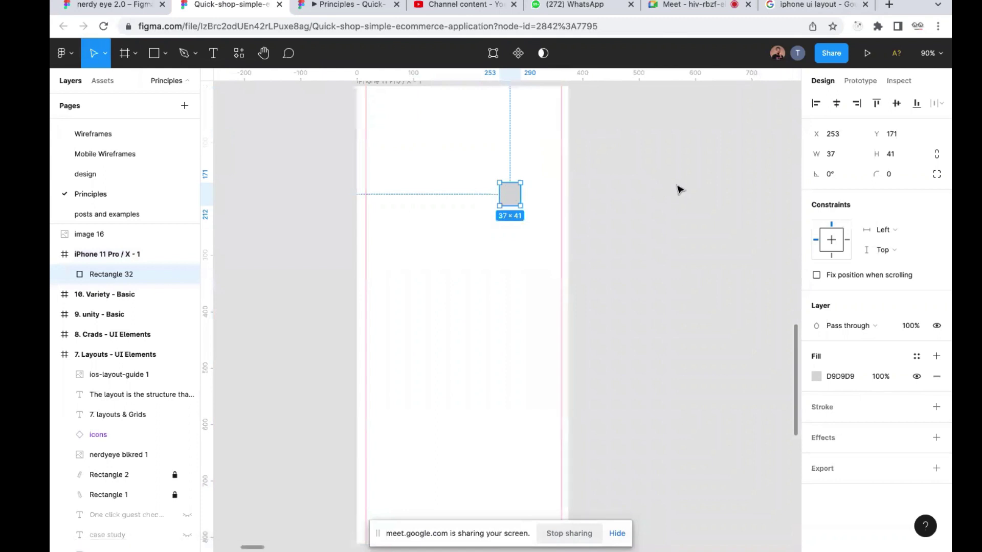
left_click(833, 154)
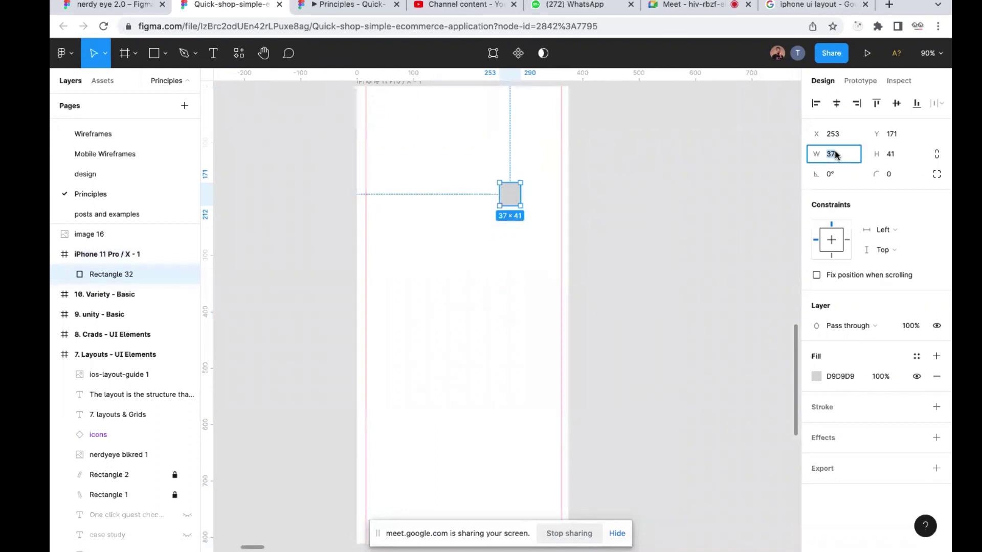
key("Return")
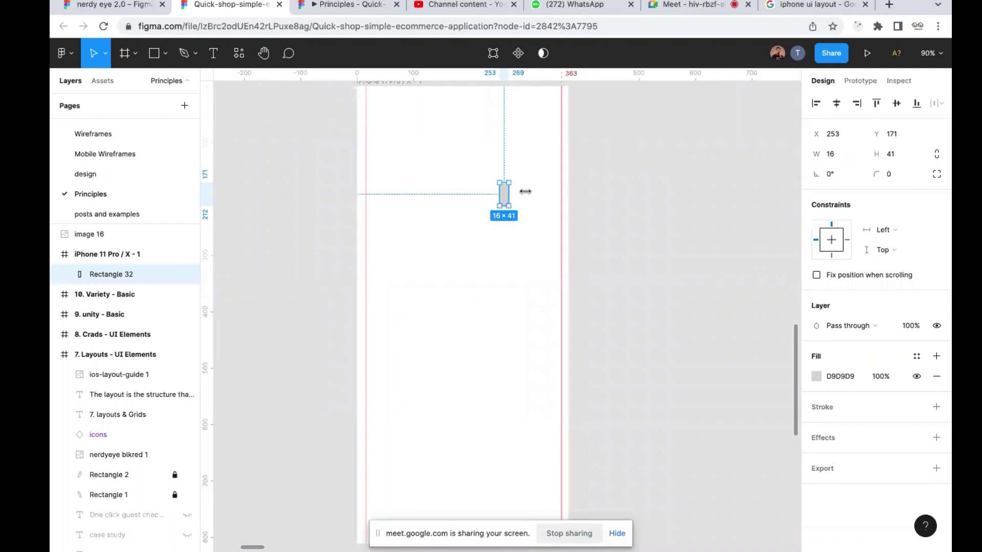
Place the rectangle flush with the iPhone frame's right edge and move the nearby vertical guide to its left side at X 359
scroll(450, 197, "up", 5)
left_click_drag(583, 194, 714, 197)
scroll(721, 192, "up", 5)
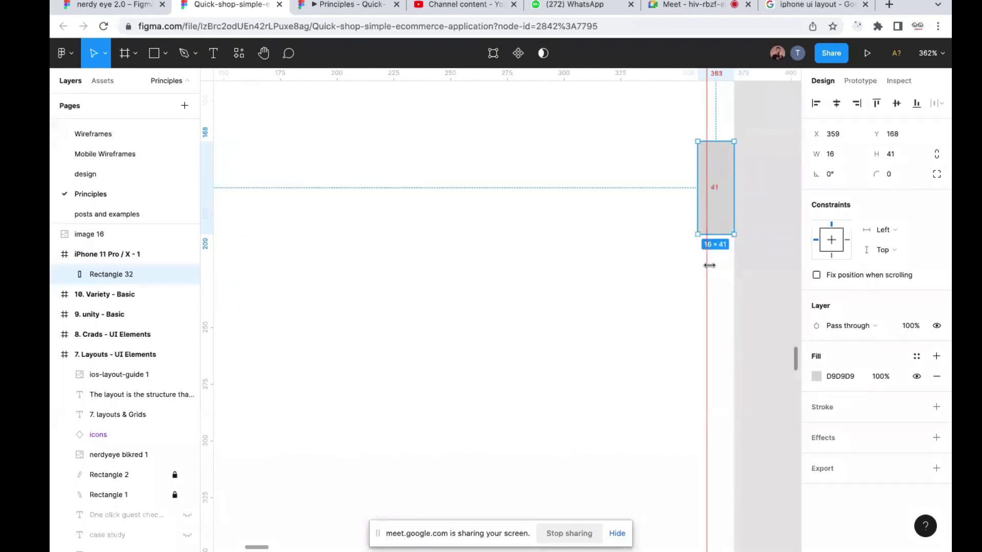
left_click_drag(703, 266, 698, 267)
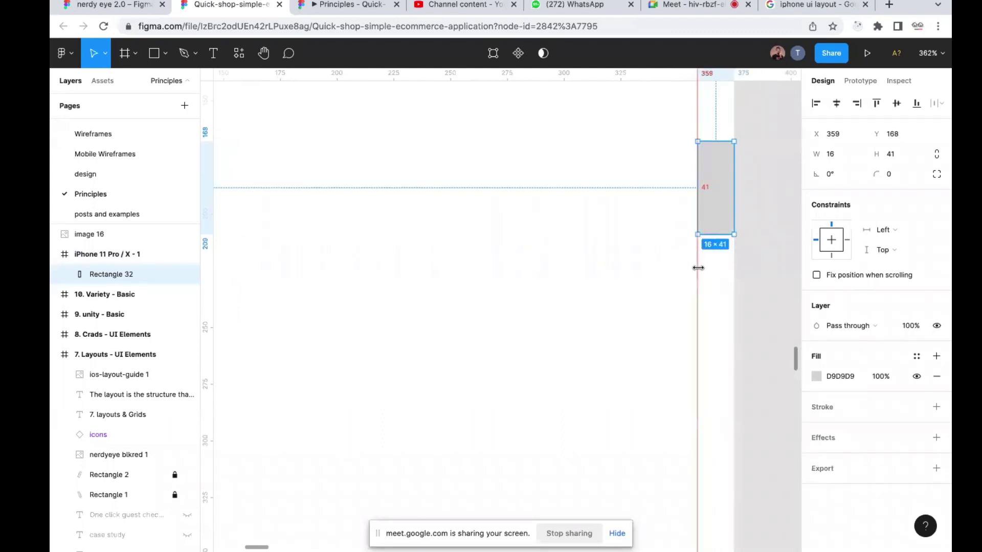
Move the rectangle away from the frame's edge to about X 226, Y 119 and set its height to 44
scroll(699, 268, "down", 10)
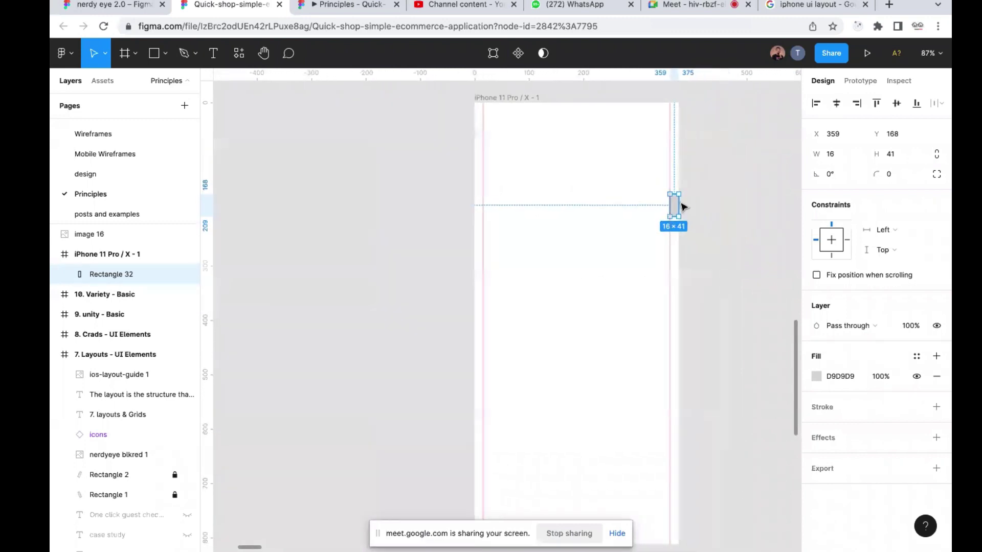
scroll(676, 207, "up", 3)
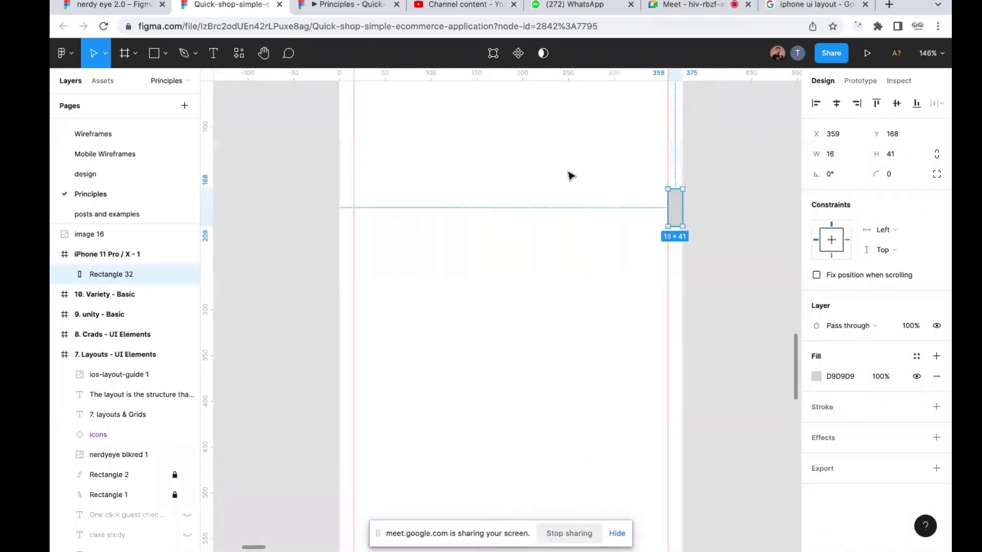
key("ctrl+z")
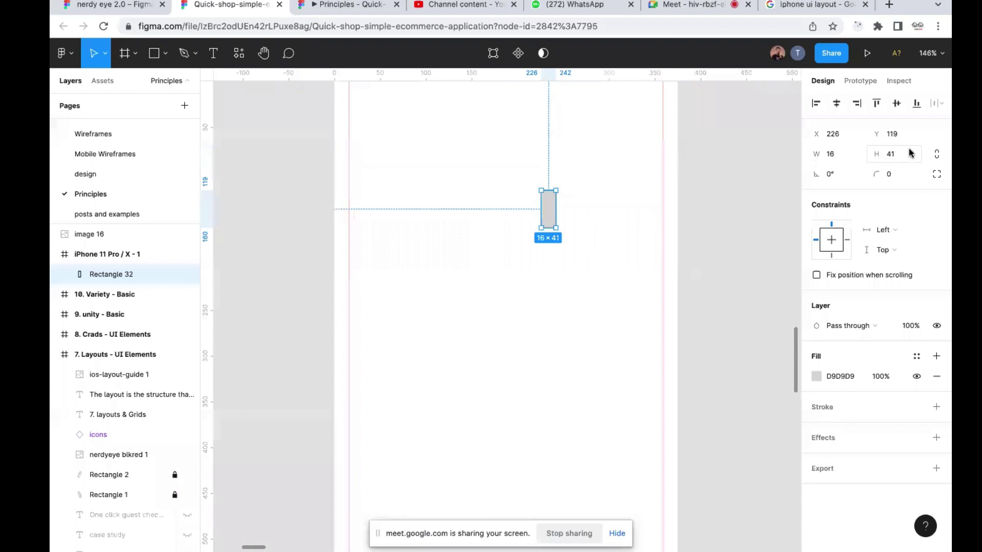
left_click(910, 153)
type("44")
key("Return")
Using the rectangle as a 44 px spacer from the frame's top edge, add horizontal guides at Y 44 and Y 88
scroll(530, 248, "up", 2)
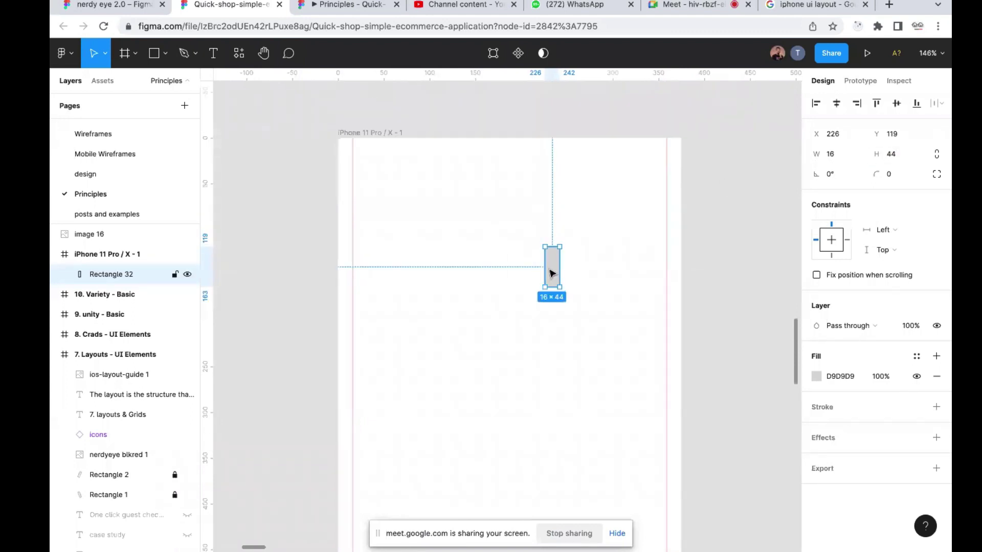
left_click_drag(552, 273, 537, 160)
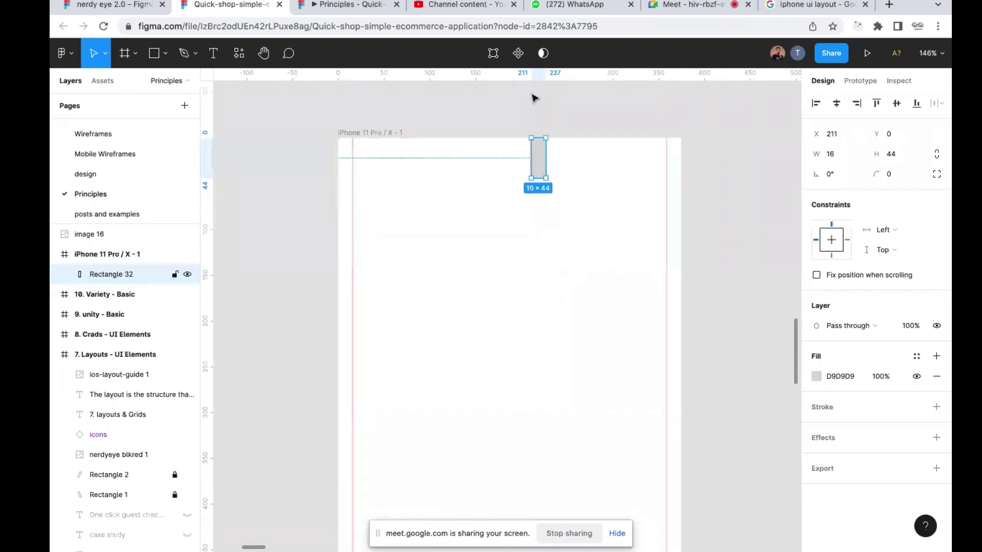
left_click_drag(524, 77, 537, 204)
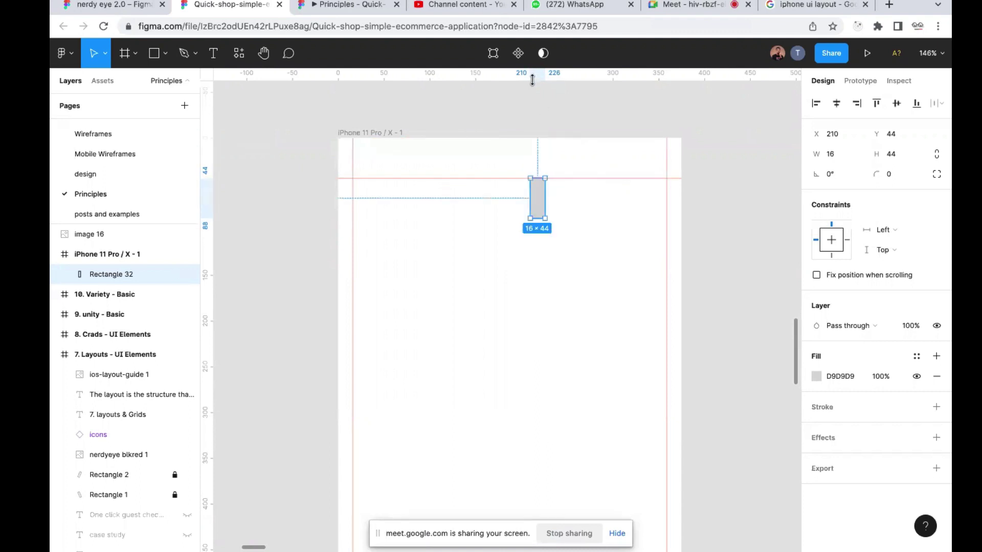
left_click_drag(532, 81, 530, 219)
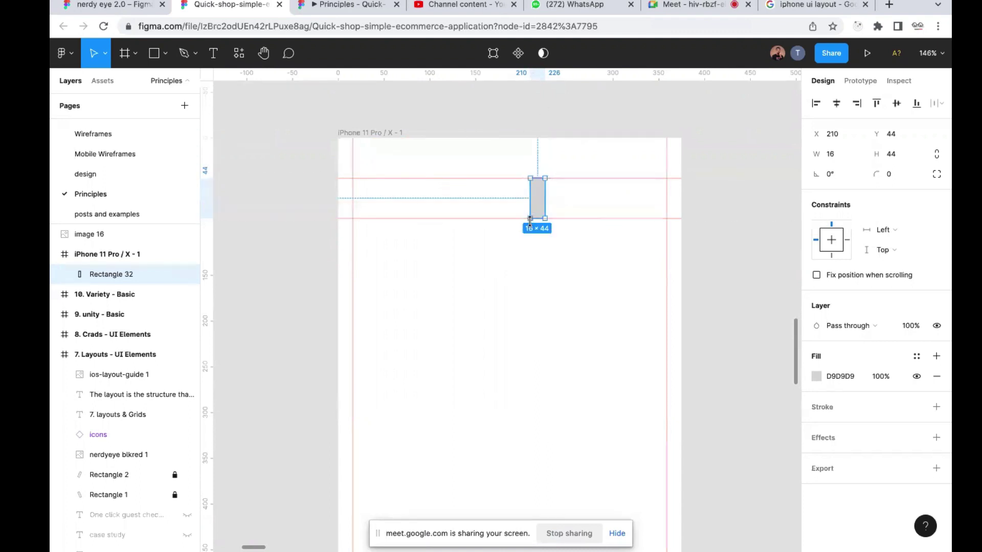
scroll(532, 225, "down", 10)
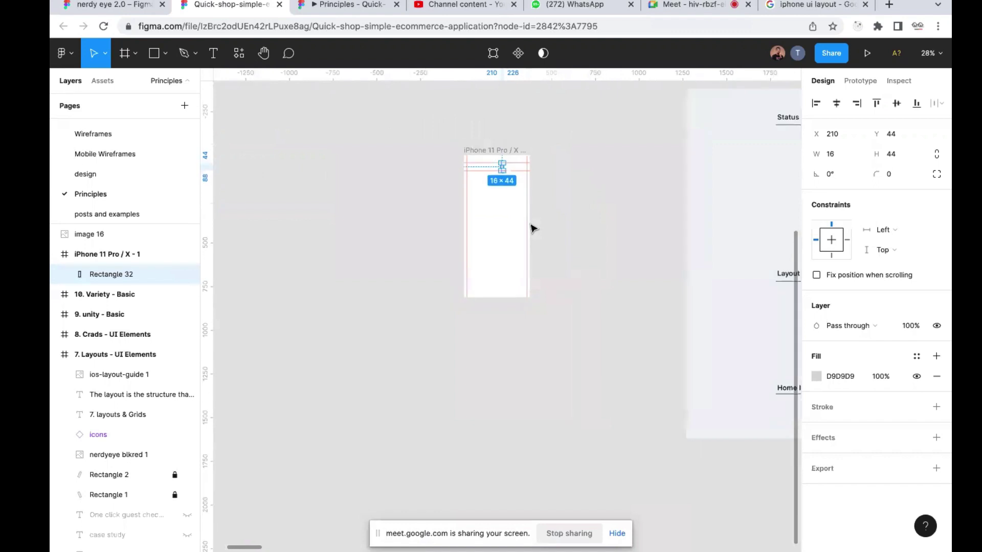
Check the tab bar and home indicator heights in the layout reference image and set the rectangle's height to 34
scroll(532, 229, "right", 10)
scroll(532, 229, "down", 2)
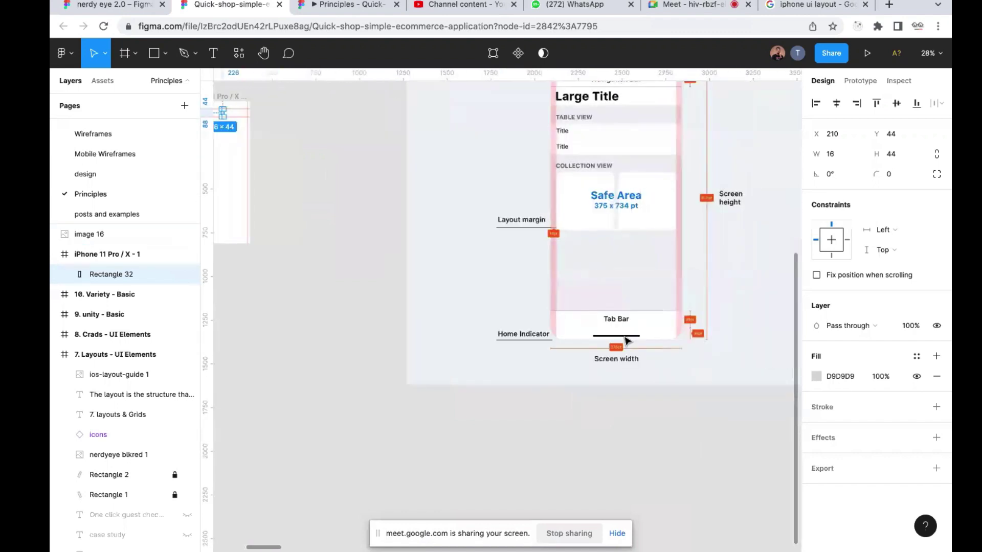
scroll(625, 341, "up", 10)
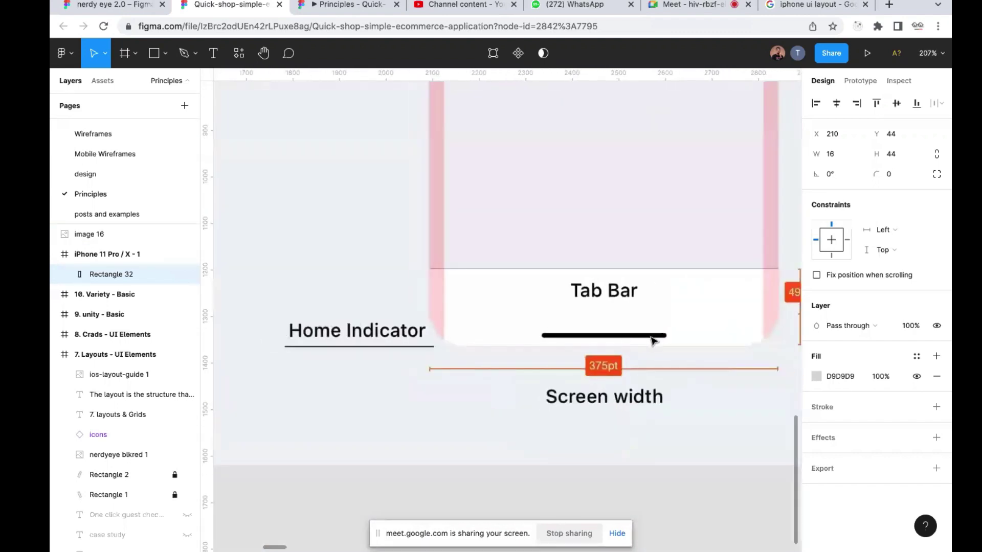
scroll(665, 336, "right", 3)
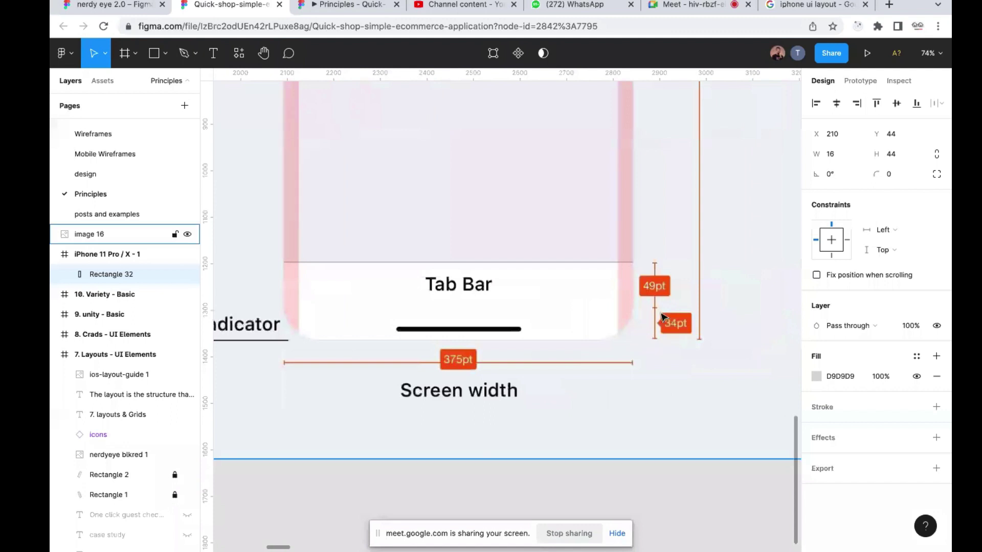
scroll(640, 303, "down", 10)
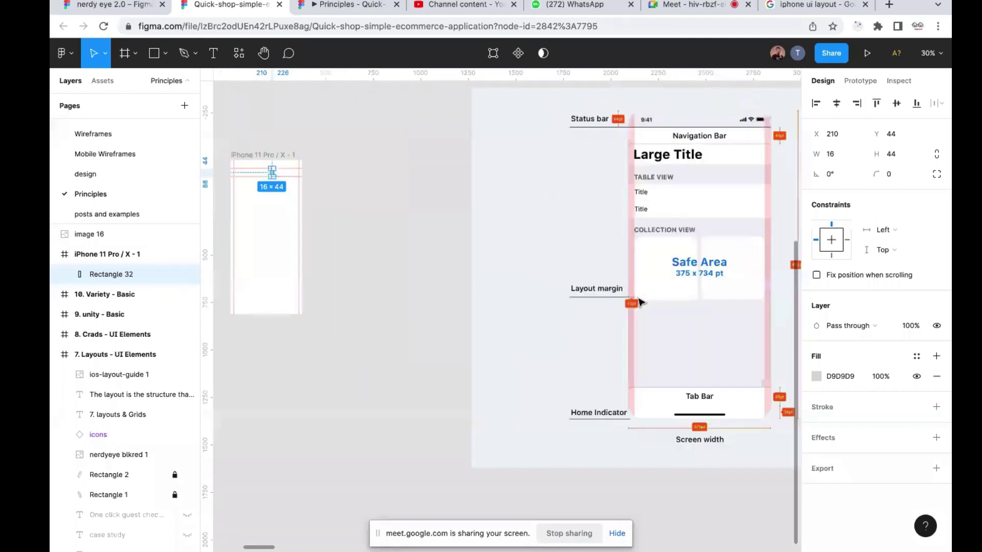
scroll(500, 314, "up", 8)
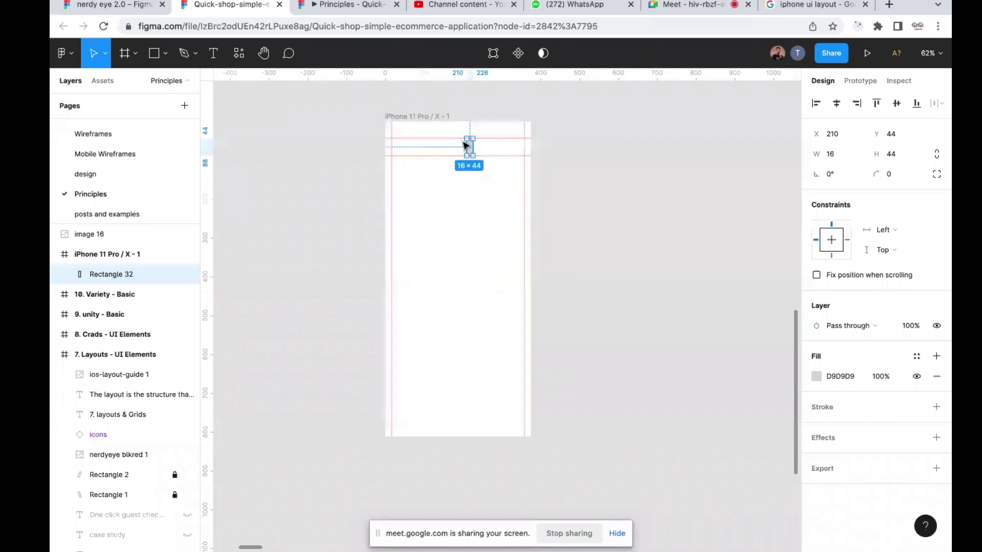
left_click(892, 156)
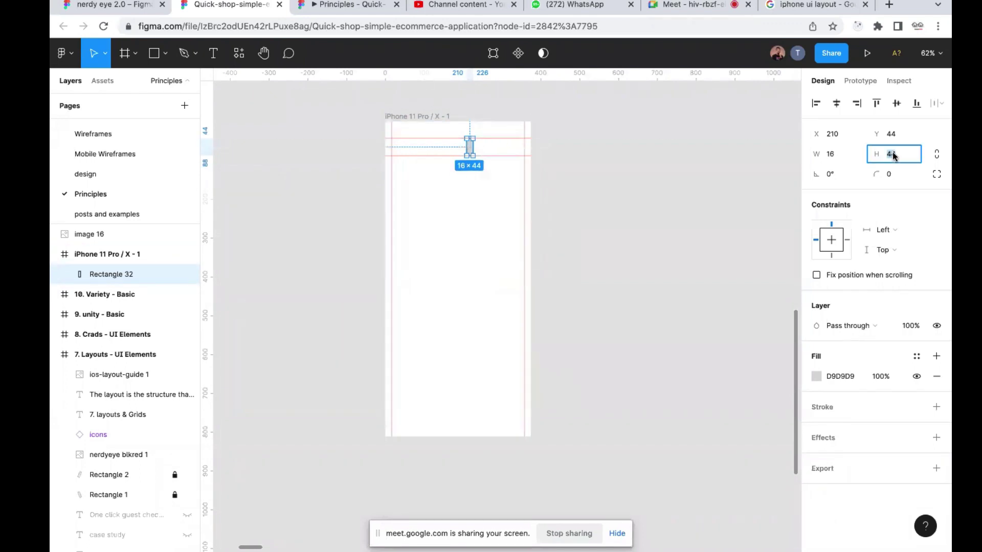
key("Return")
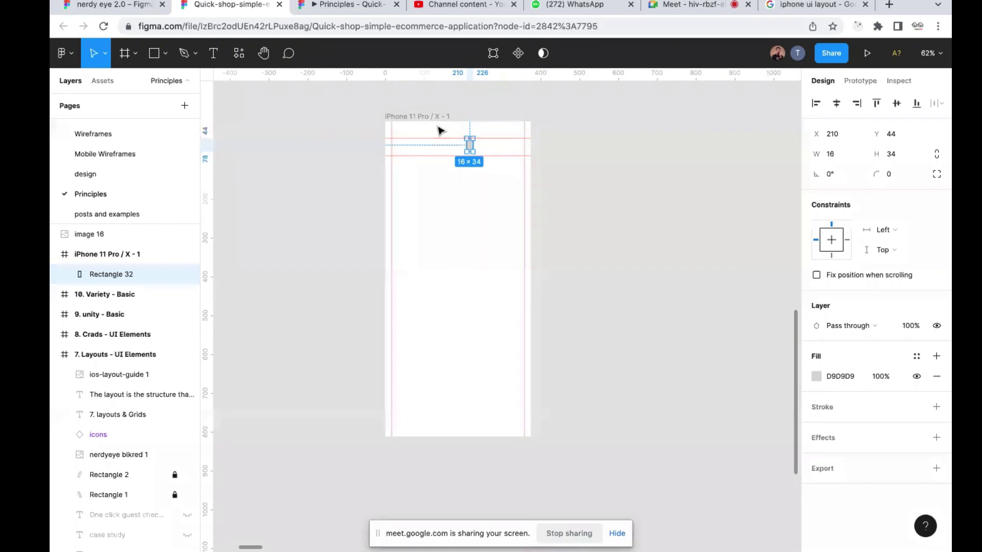
Move the rectangle down flush with the iPhone frame's bottom edge, at X 172, Y 778
scroll(440, 131, "up", 5)
scroll(481, 160, "down", 3)
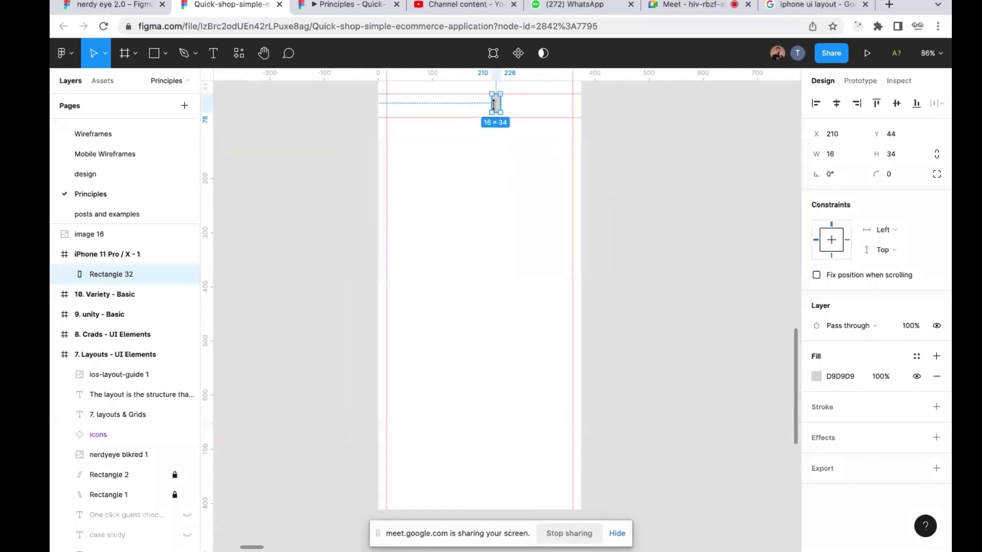
key("shift+Down")
left_click_drag(496, 108, 495, 270)
scroll(491, 307, "down", 3)
left_click_drag(482, 232, 474, 384)
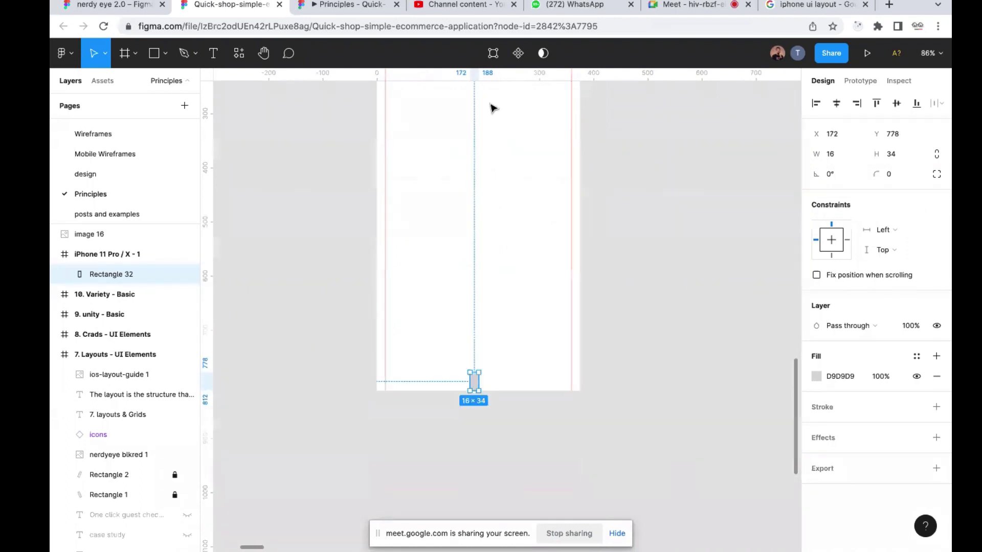
Add a horizontal guide at Y 778 along the rectangle's top edge to mark the home indicator area
left_click_drag(488, 223, 491, 372)
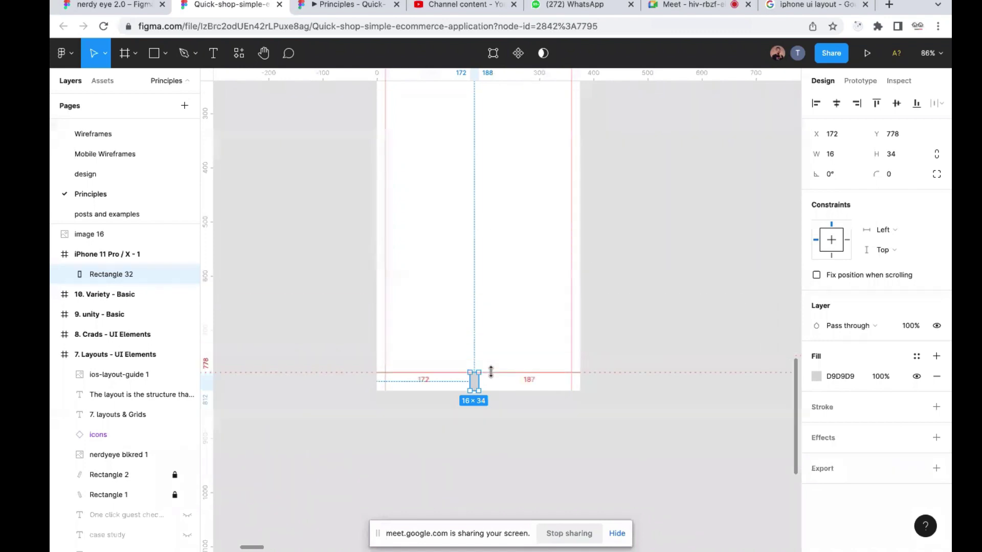
left_click(473, 399)
scroll(474, 398, "up", 5)
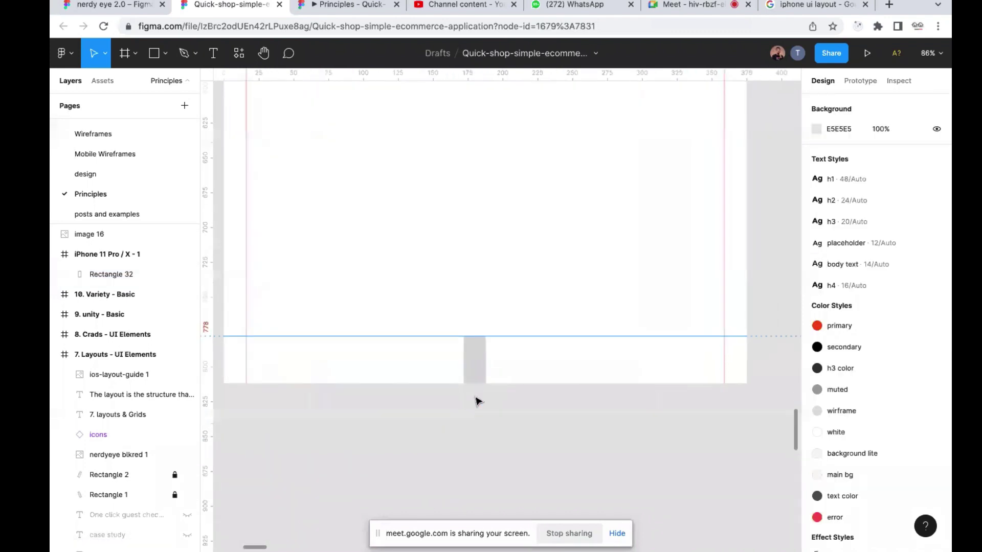
scroll(516, 370, "down", 5)
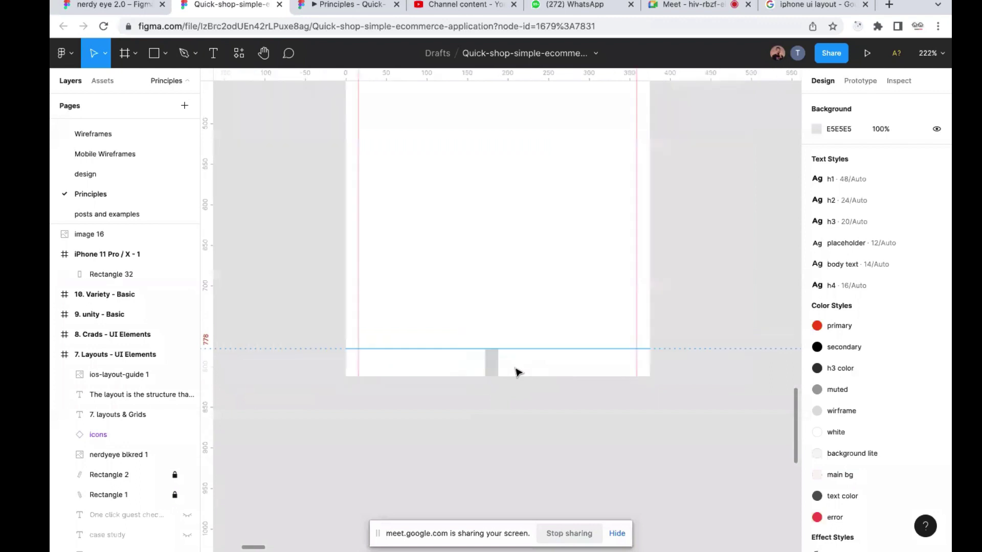
scroll(514, 369, "down", 4)
scroll(516, 371, "up", 3)
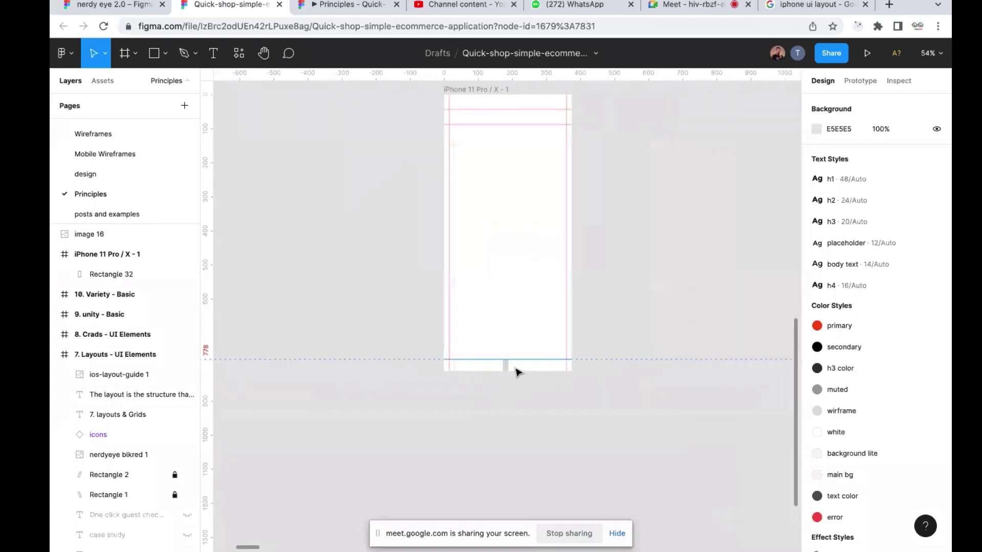
Move the rectangle up onto the home indicator guide at X 180, Y 744 and set its height to 49
scroll(505, 372, "up", 2)
left_click(499, 368)
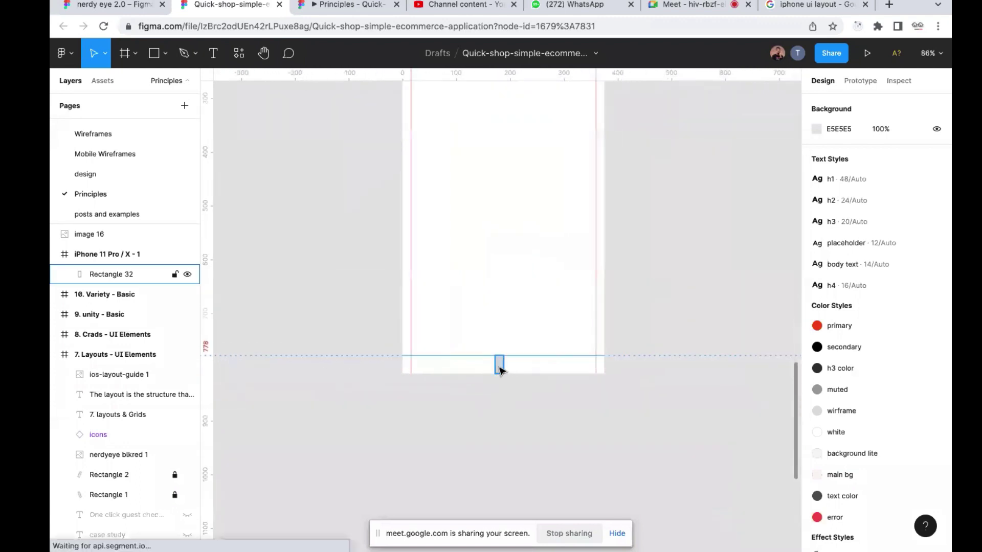
left_click(500, 368)
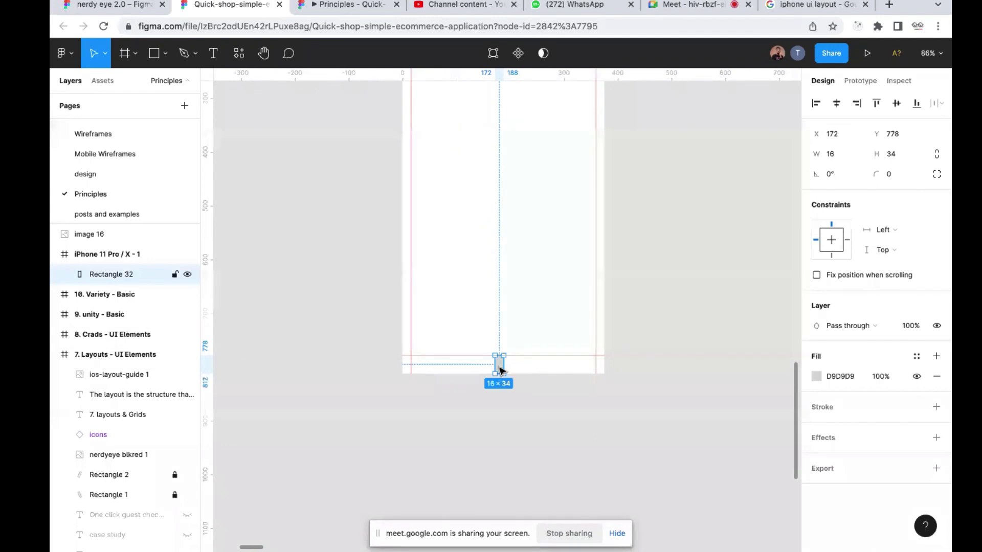
left_click_drag(499, 369, 504, 350)
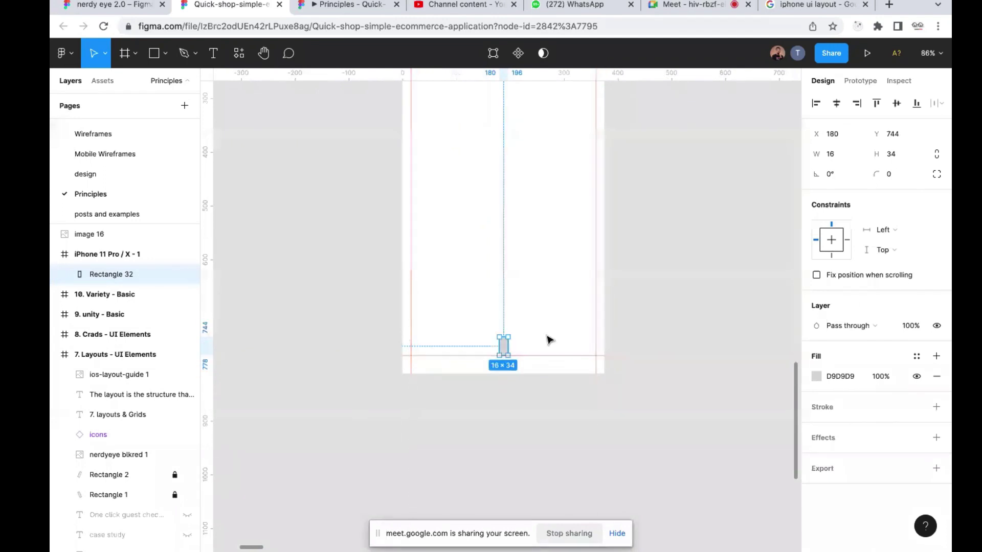
left_click(900, 152)
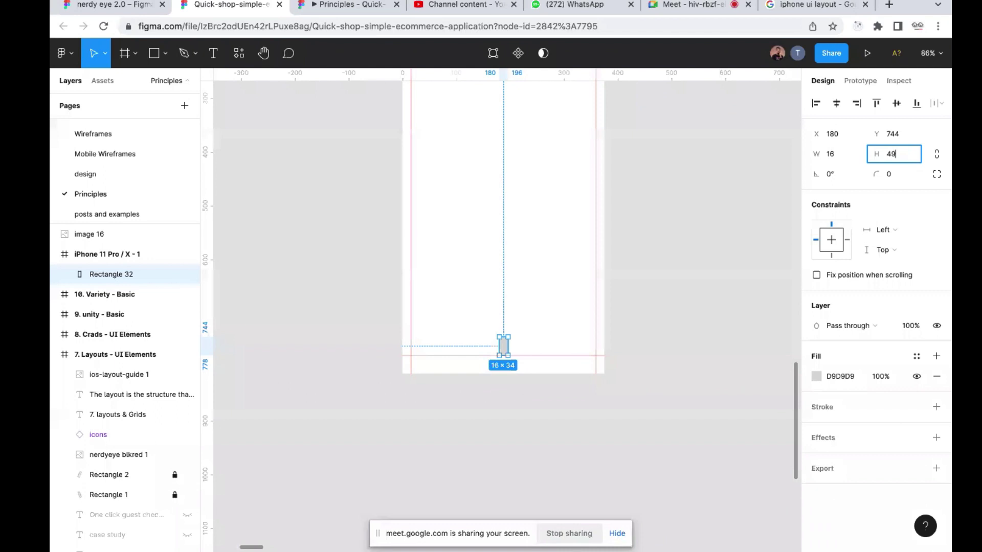
key("Return")
Shift the rectangle up to Y 729 so it rests on the home indicator guide, and add a horizontal guide at Y 729
scroll(481, 369, "up", 5)
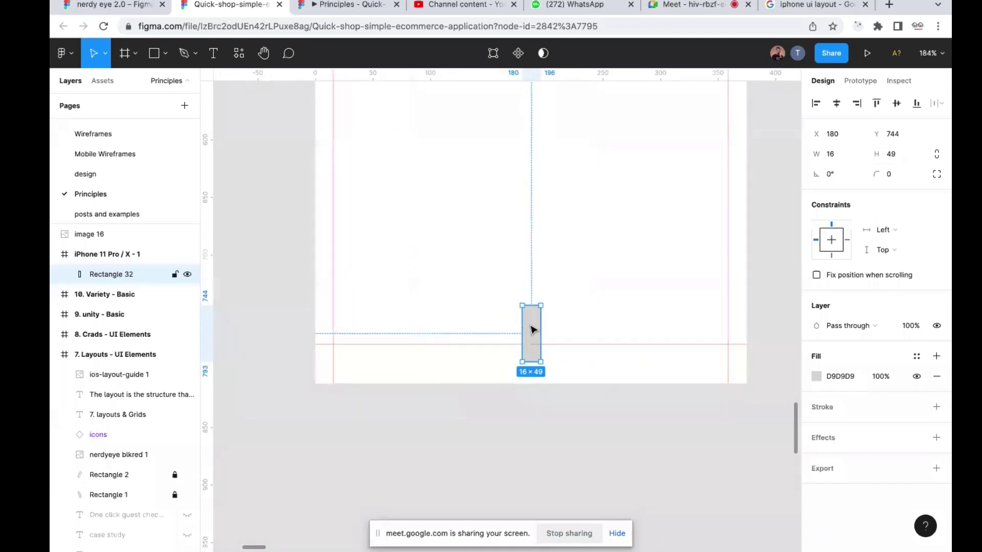
left_click_drag(532, 329, 532, 313)
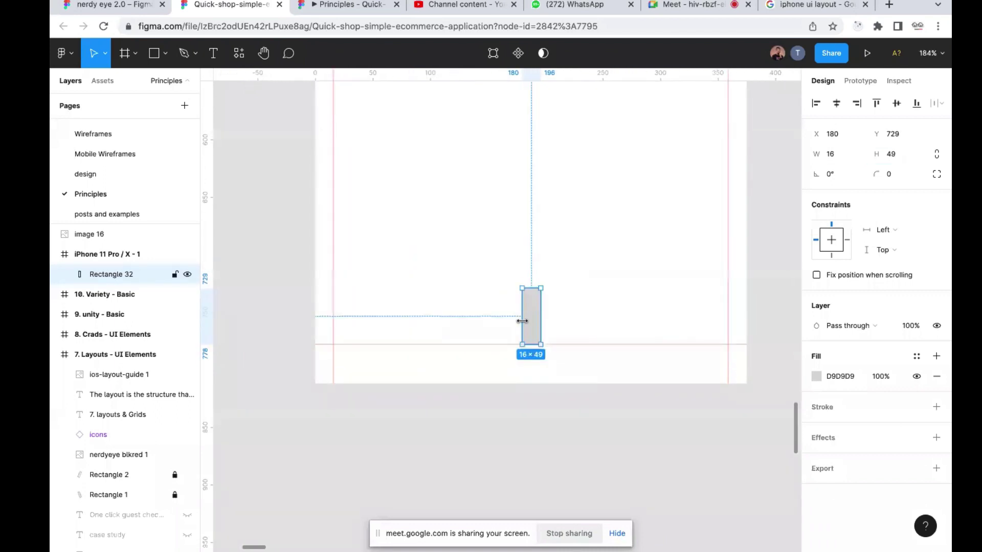
scroll(522, 325, "down", 4)
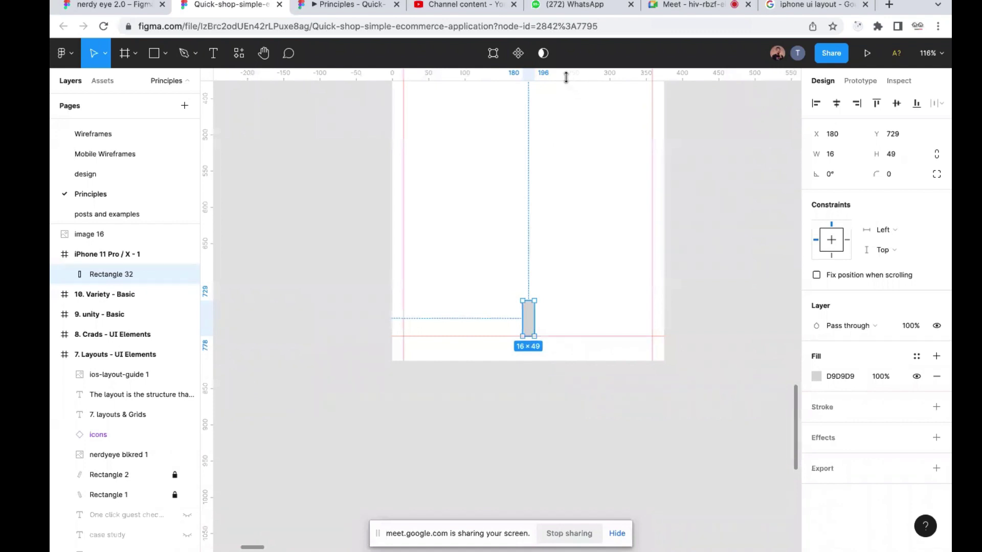
left_click_drag(566, 77, 562, 301)
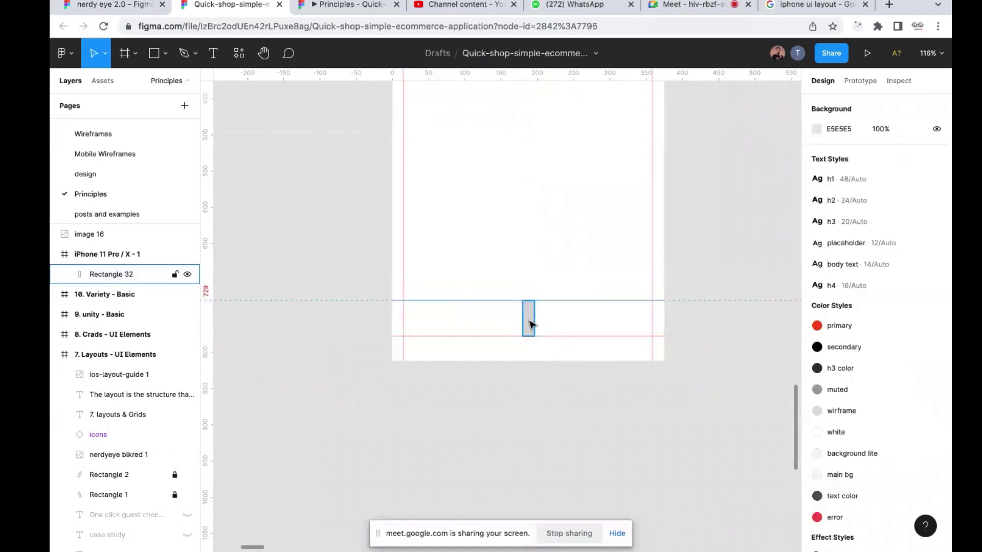
Delete the spacer rectangle from the iPhone frame
left_click(530, 325)
key("Delete")
scroll(531, 324, "down", 5)
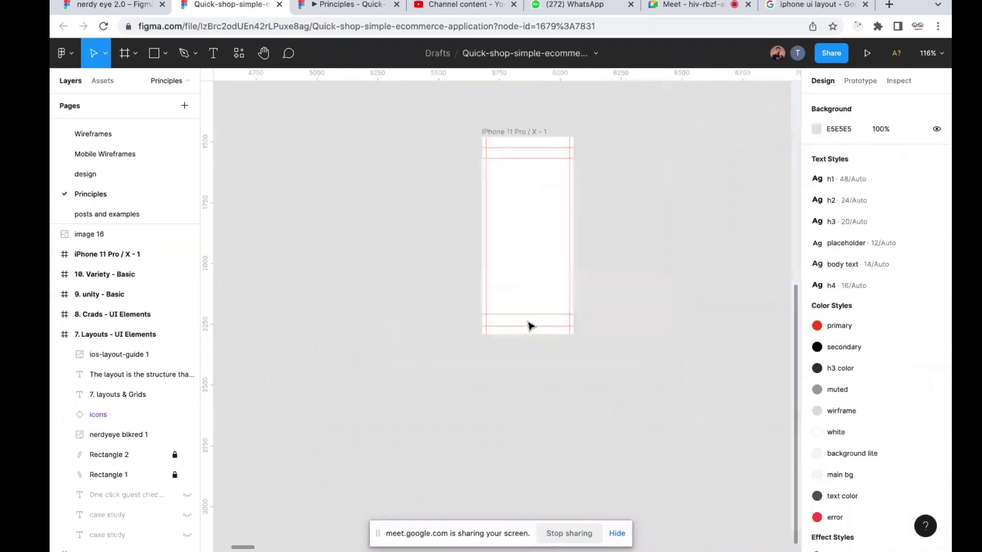
scroll(511, 270, "up", 5)
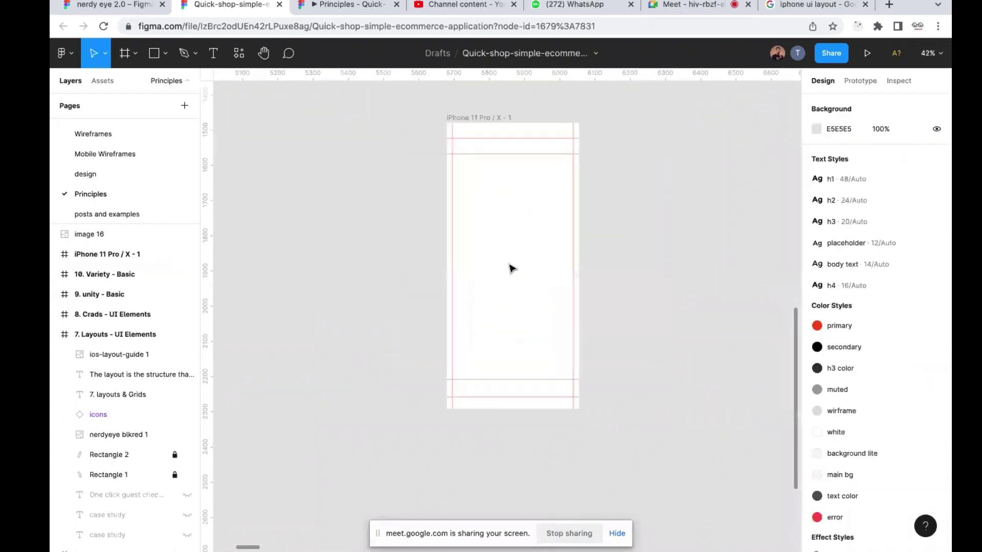
Delete the iPhone layout reference image beside the frame from the canvas
scroll(511, 269, "right", 3)
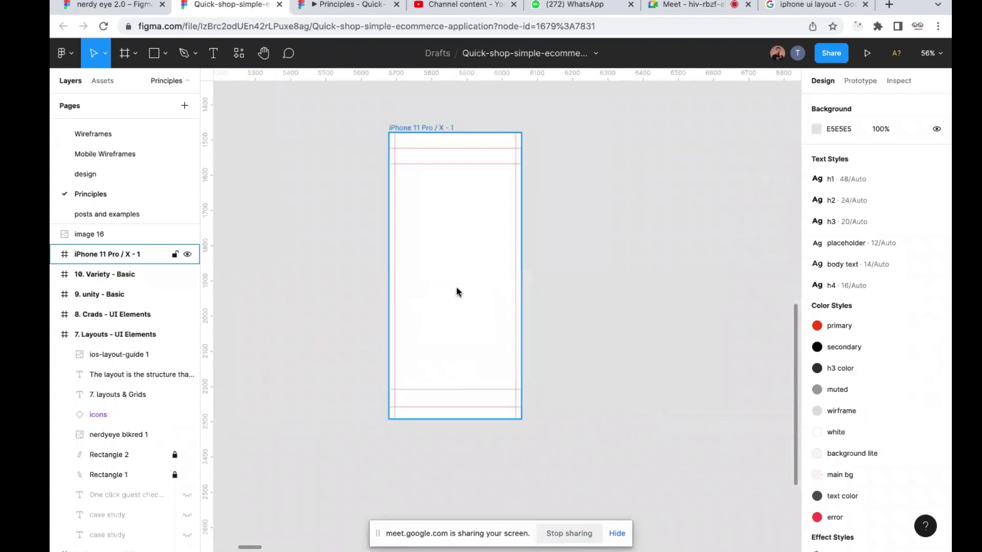
scroll(439, 299, "right", 5)
scroll(440, 299, "down", 5)
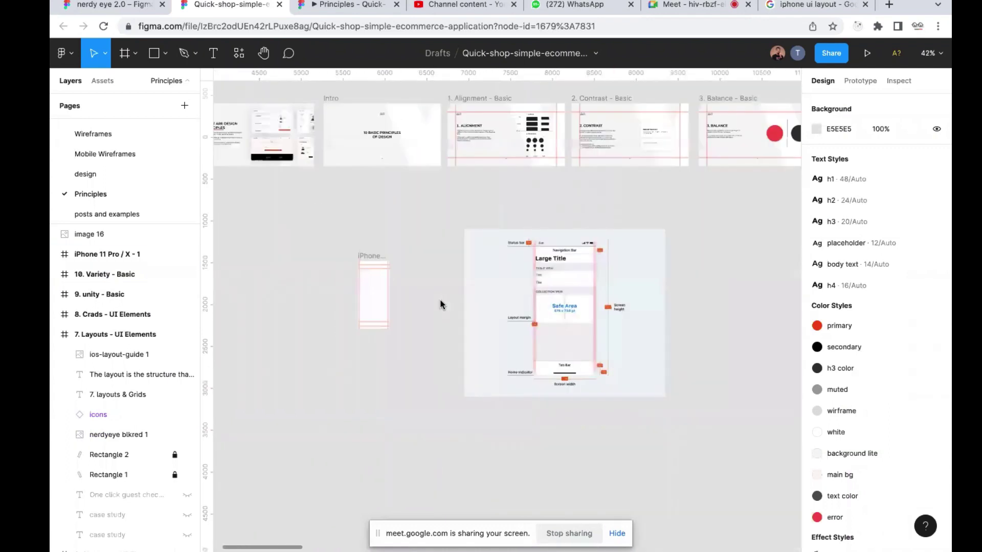
left_click(529, 263)
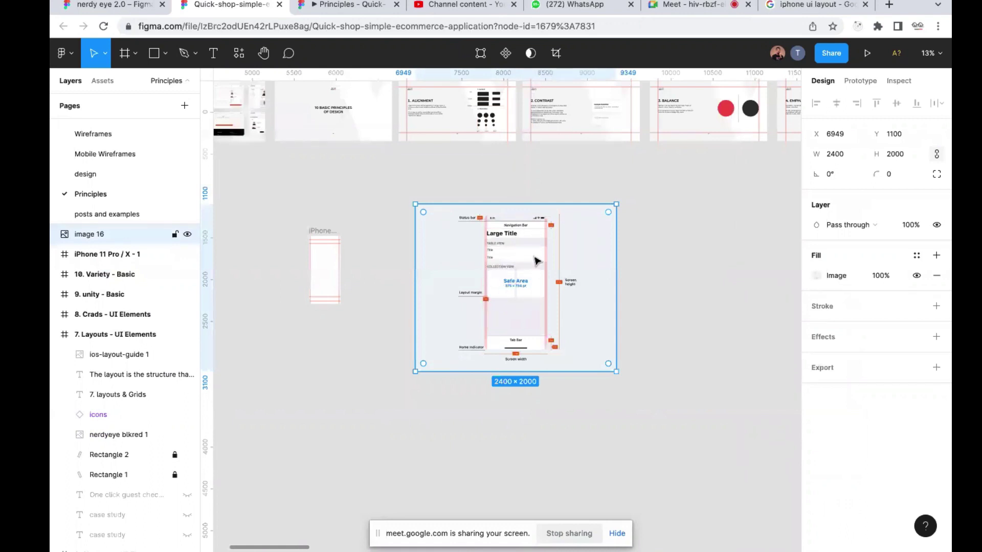
scroll(535, 261, "up", 5)
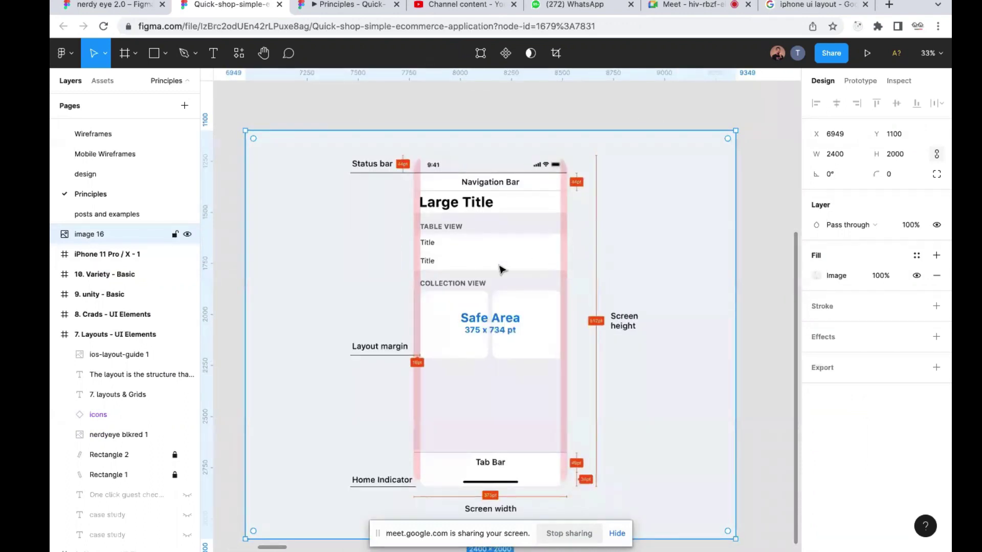
key("Delete")
Examine the finished guides on the iPhone frame and the alignment slide above it
scroll(499, 269, "down", 8)
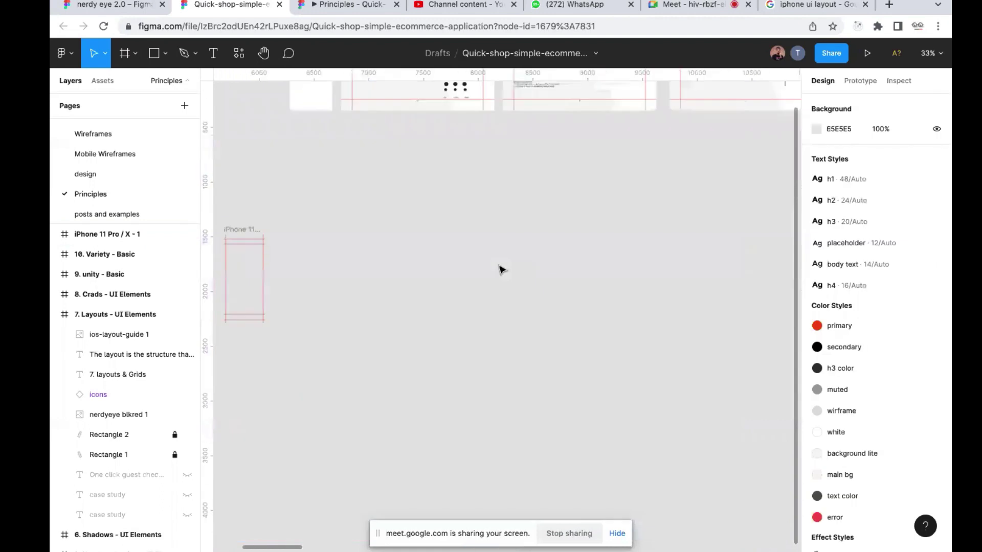
scroll(448, 276, "up", 5)
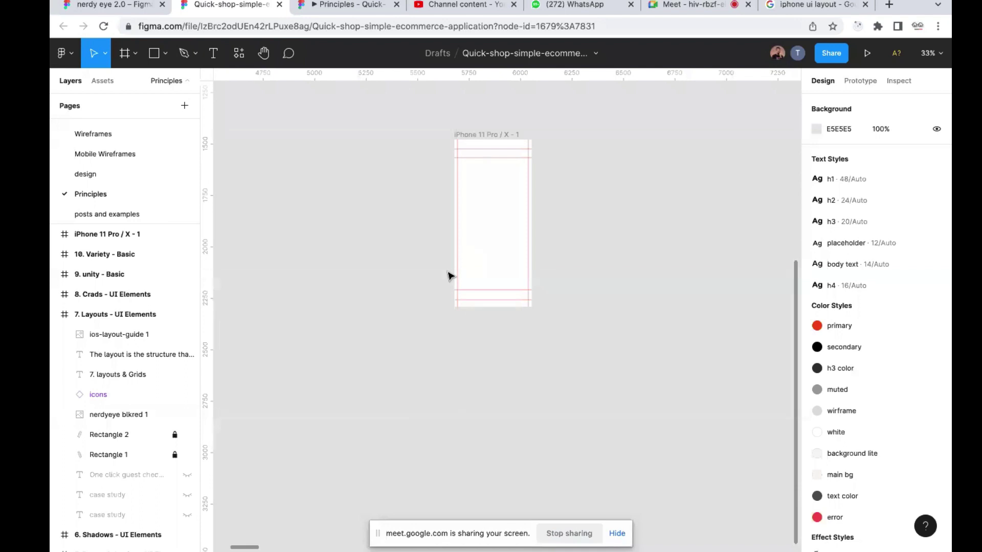
scroll(449, 274, "right", 2)
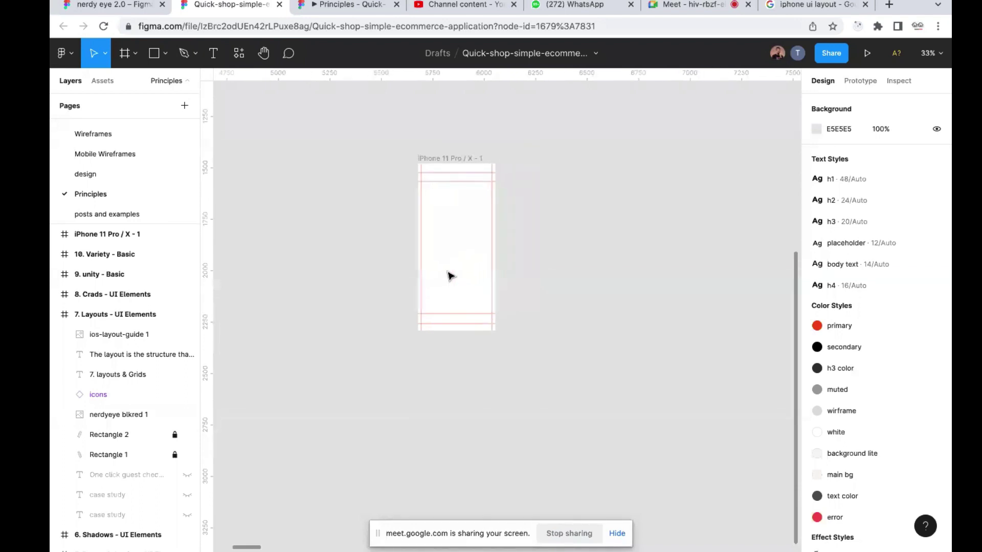
scroll(452, 199, "up", 3)
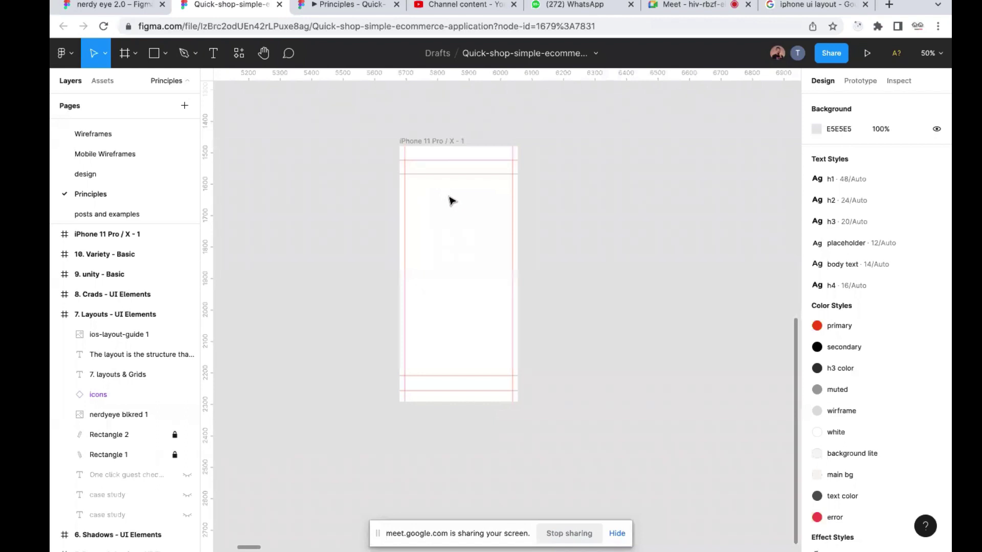
scroll(450, 200, "up", 3)
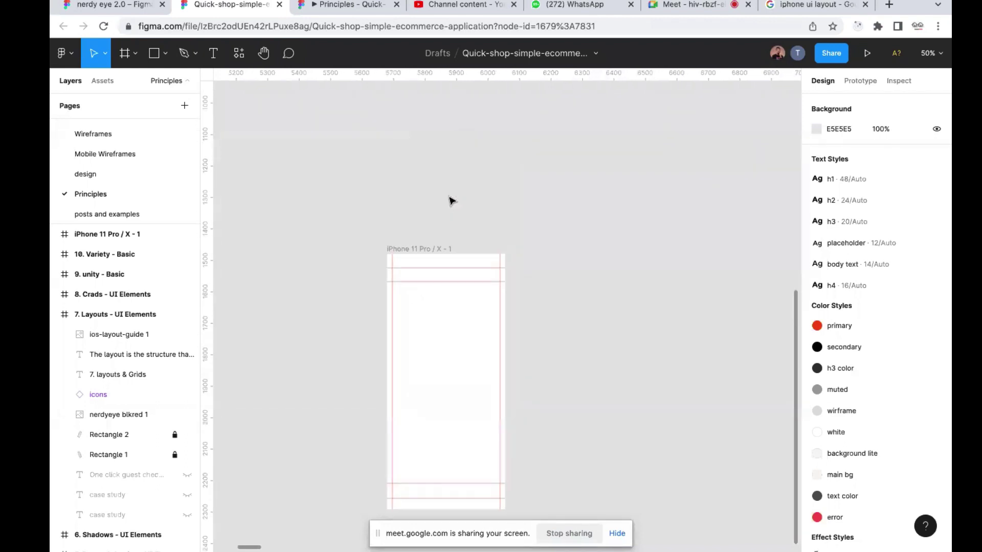
scroll(450, 201, "down", 5)
scroll(563, 179, "up", 2)
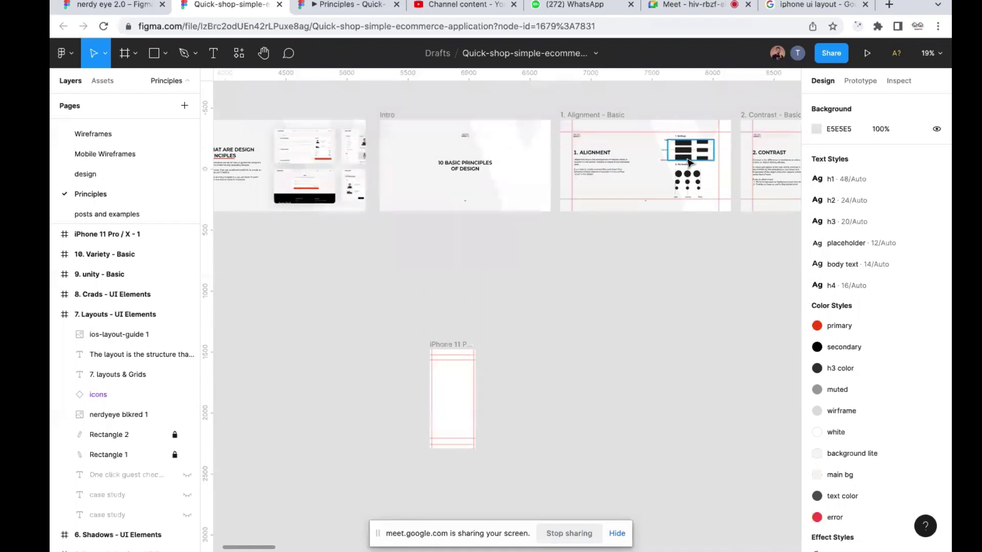
Draw a rectangle about 122 × 102 in the upper part of the iPhone frame and duplicate it straight below at Y 377
scroll(639, 242, "down", 3)
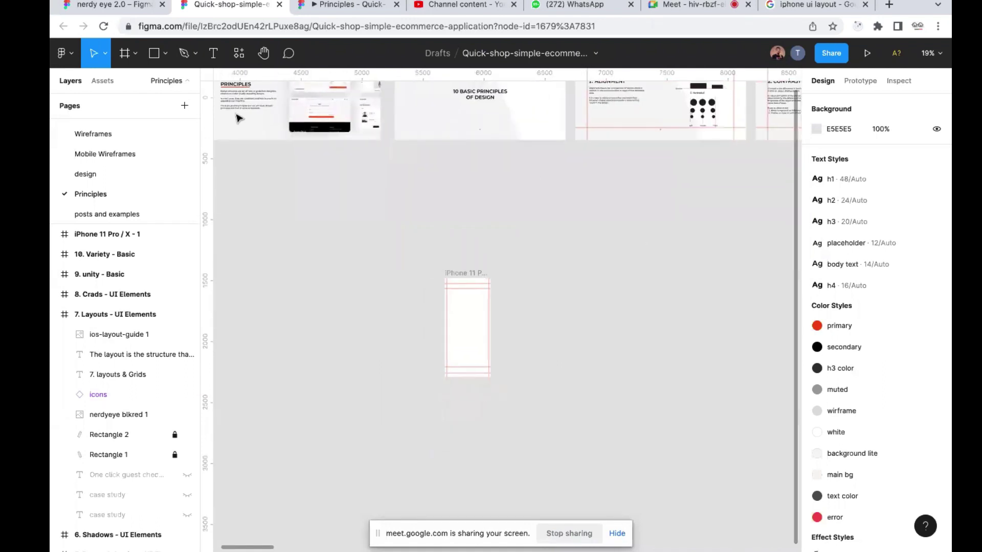
left_click(154, 54)
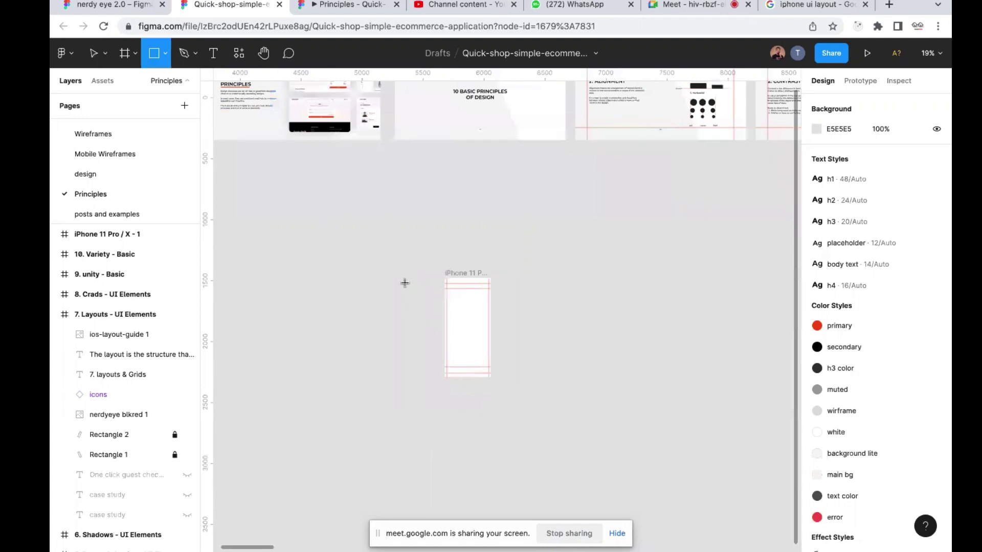
scroll(482, 319, "up", 5)
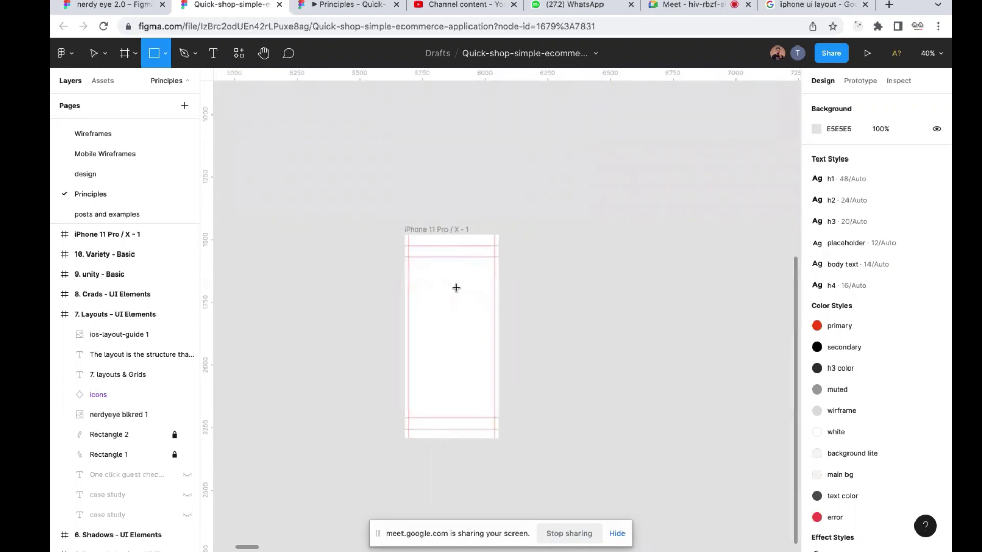
left_click_drag(464, 298, 434, 273)
scroll(450, 295, "up", 1)
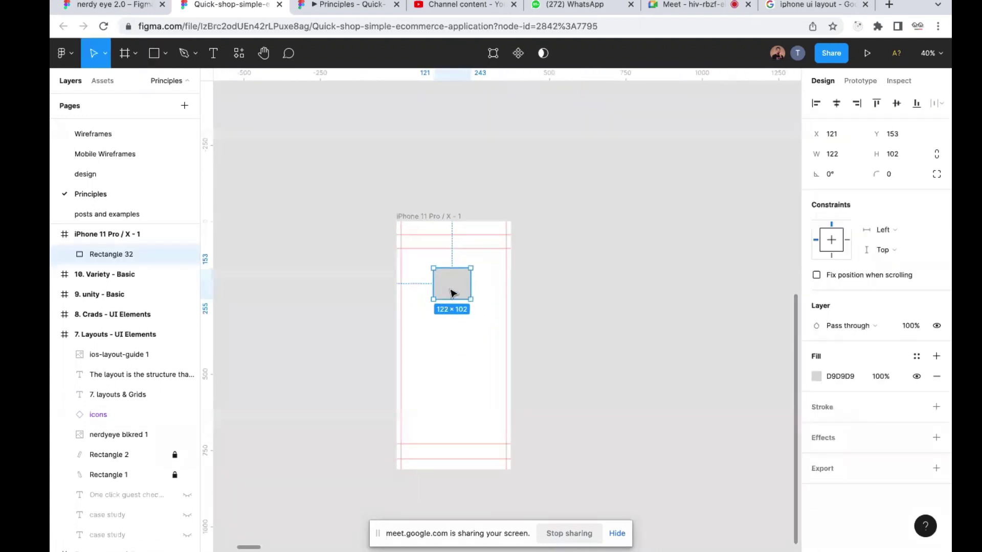
left_click_drag(459, 285, 459, 352, "alt")
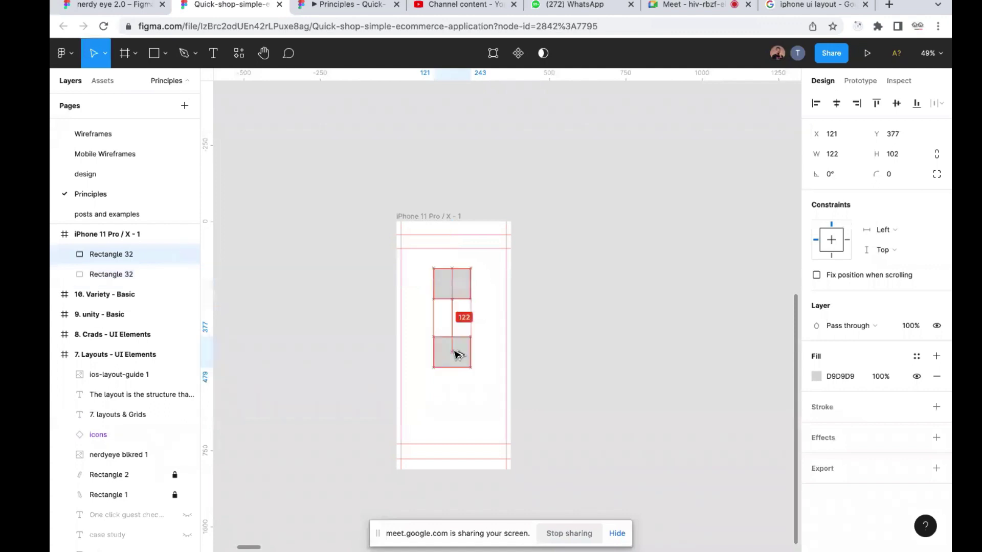
Change the duplicated rectangle's fill colour to dark red 952121
left_click(818, 376)
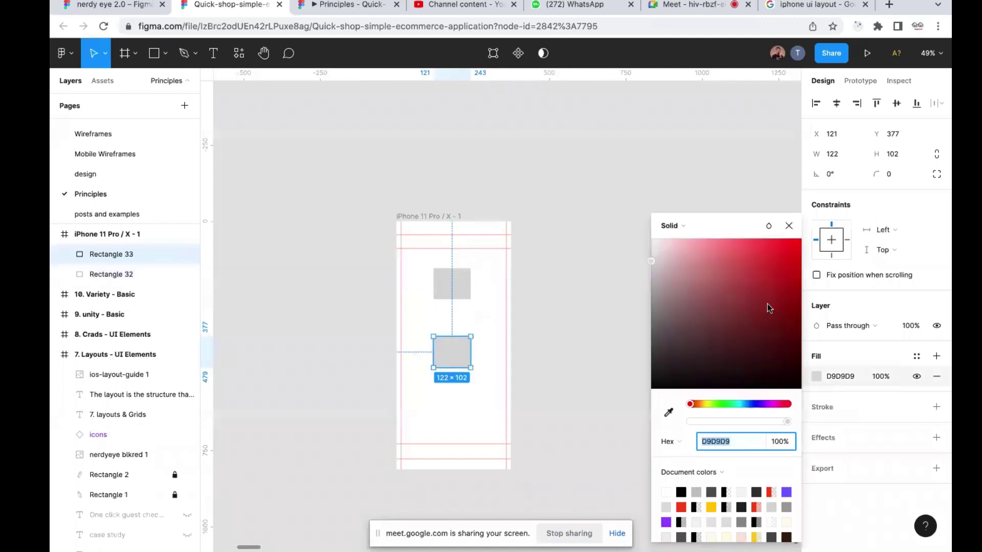
left_click(767, 302)
left_click(789, 227)
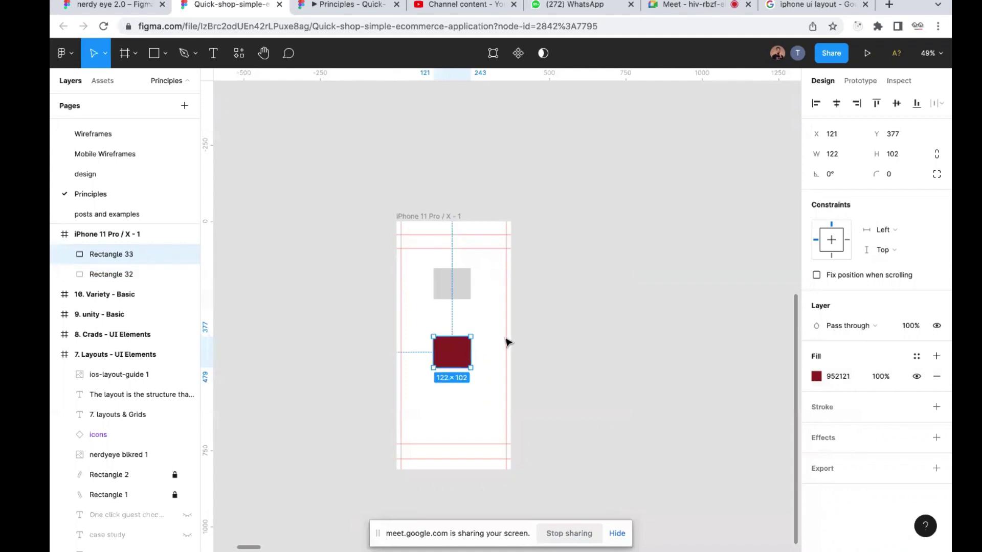
Shorten the red rectangle to a height of 67 and arrange both rectangles side by side with their top edges level at Y 284
left_click_drag(456, 358, 471, 333)
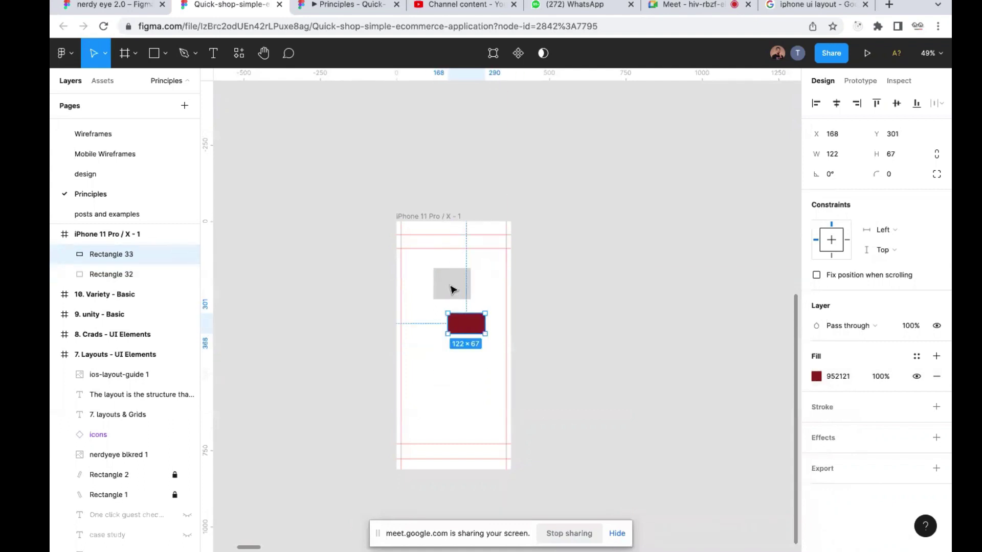
left_click_drag(437, 287, 421, 323)
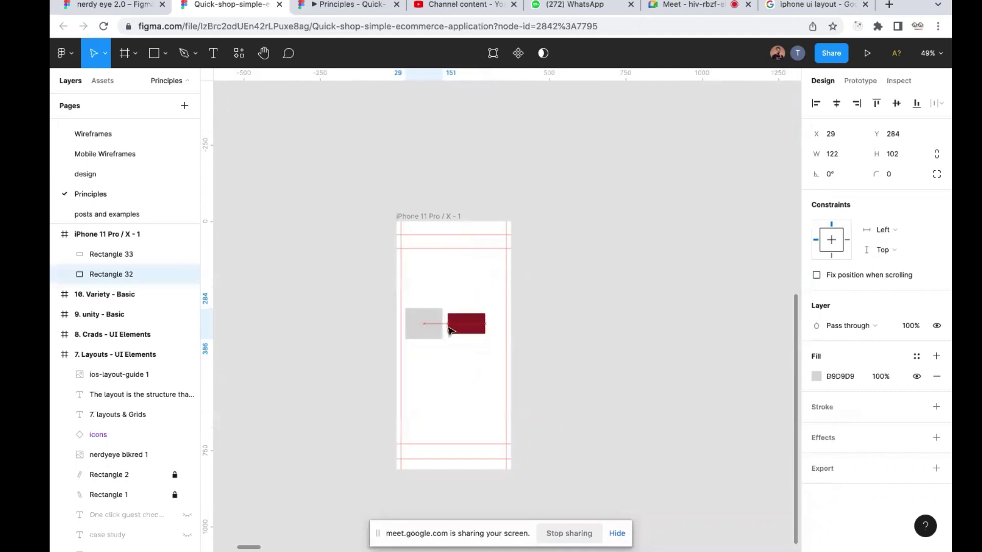
left_click(471, 325)
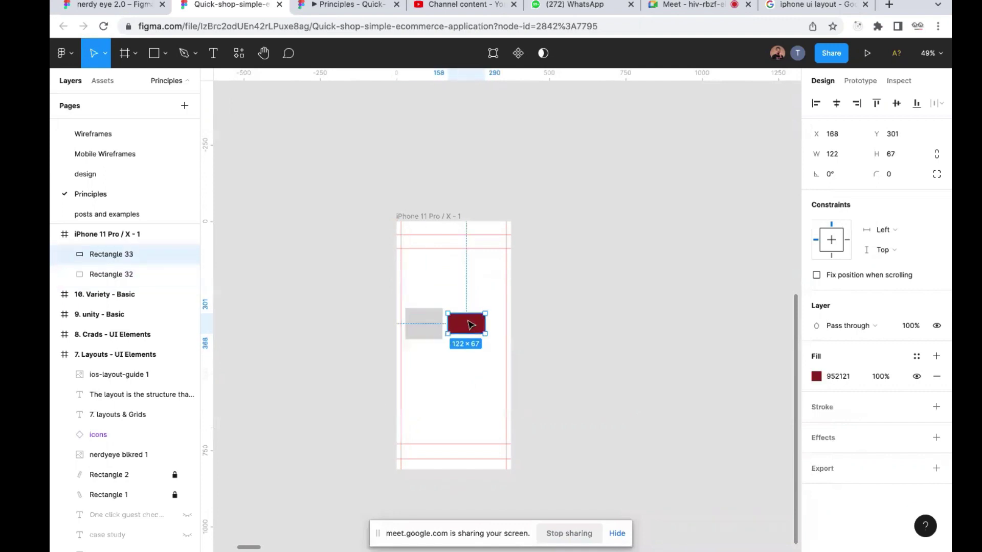
left_click_drag(471, 325, 471, 321)
left_click(581, 353)
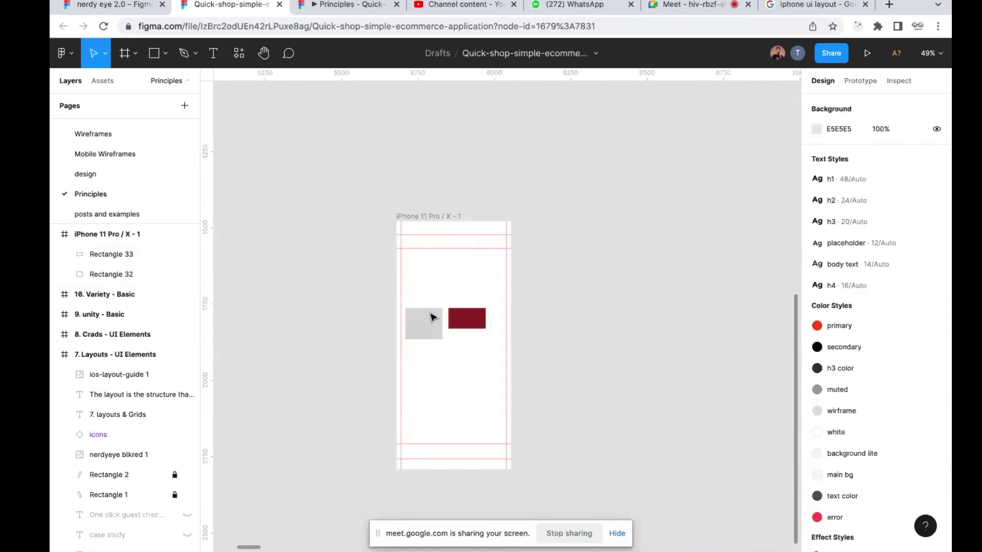
Try aligning both rectangles by their horizontal centres and by their right edges, undoing each alignment
left_click_drag(391, 305, 577, 352)
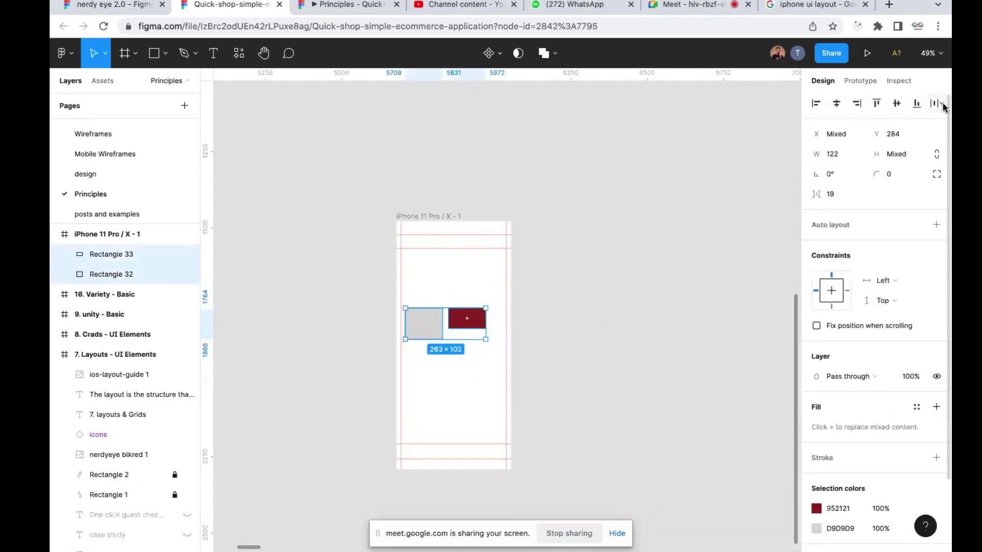
left_click(835, 105)
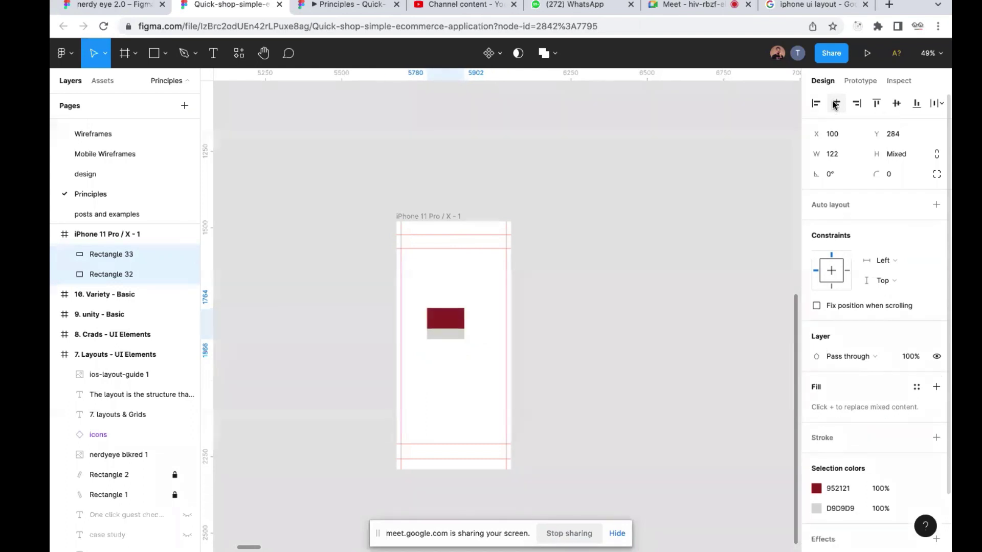
key("ctrl+z")
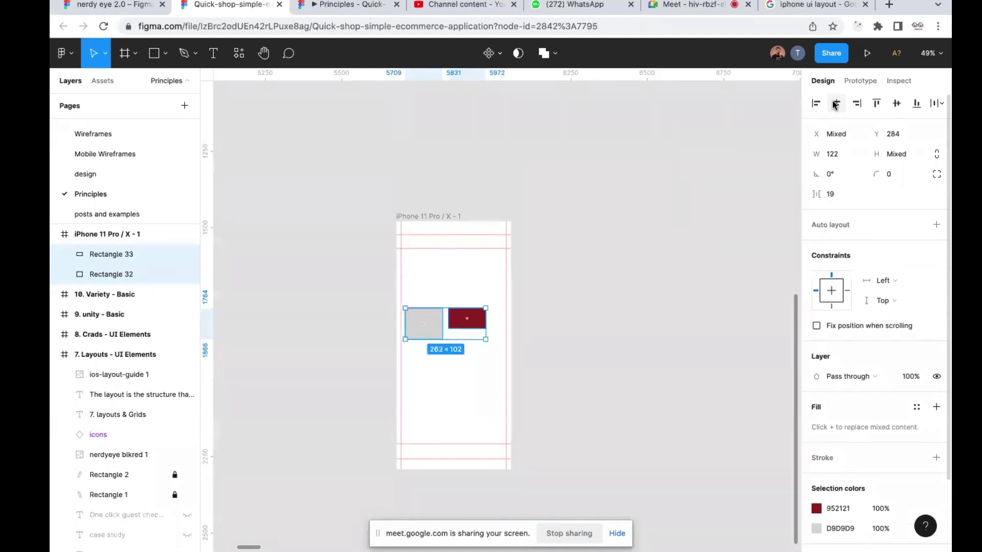
left_click(858, 105)
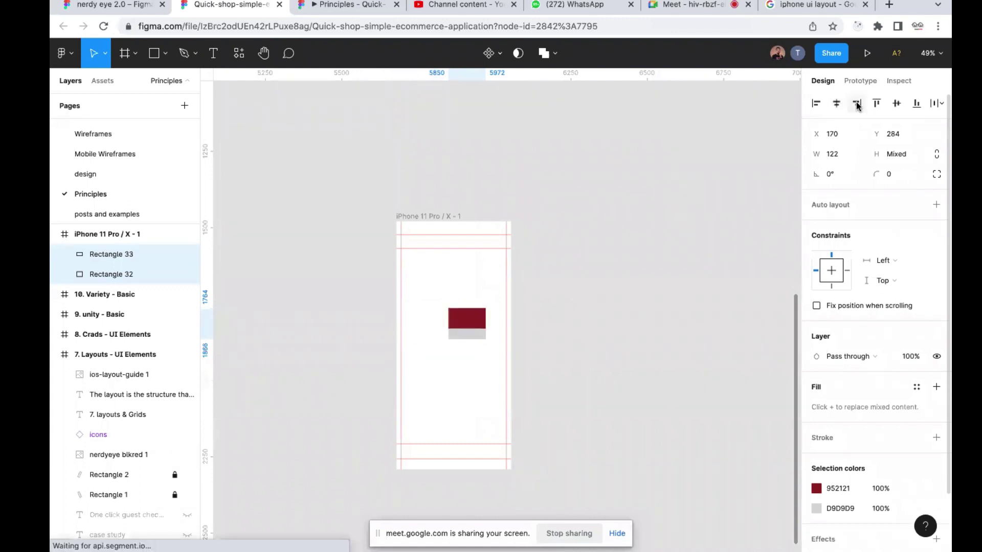
key("ctrl+z")
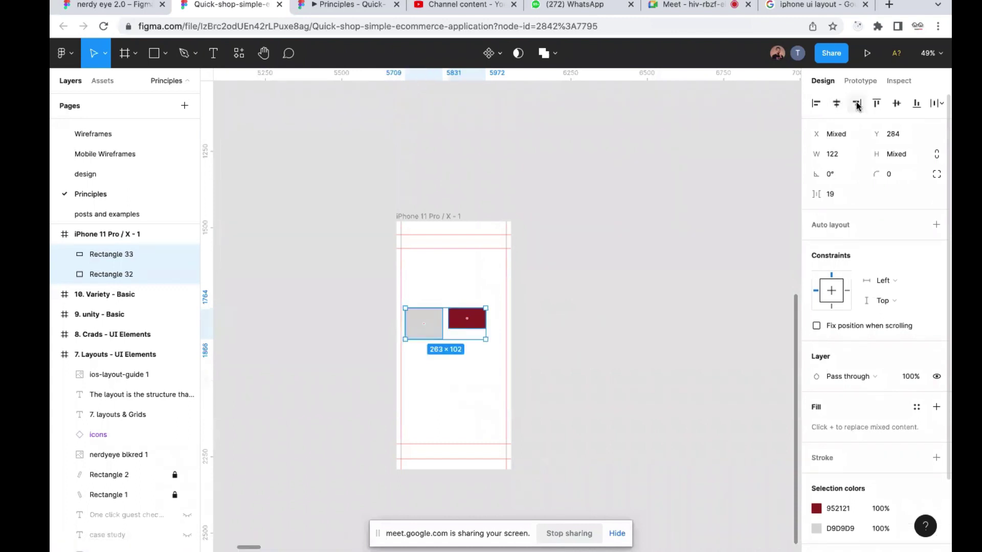
Align both rectangles by their vertical centres and by their bottom edges, and delete them from the iPhone frame
left_click(896, 104)
left_click(913, 107)
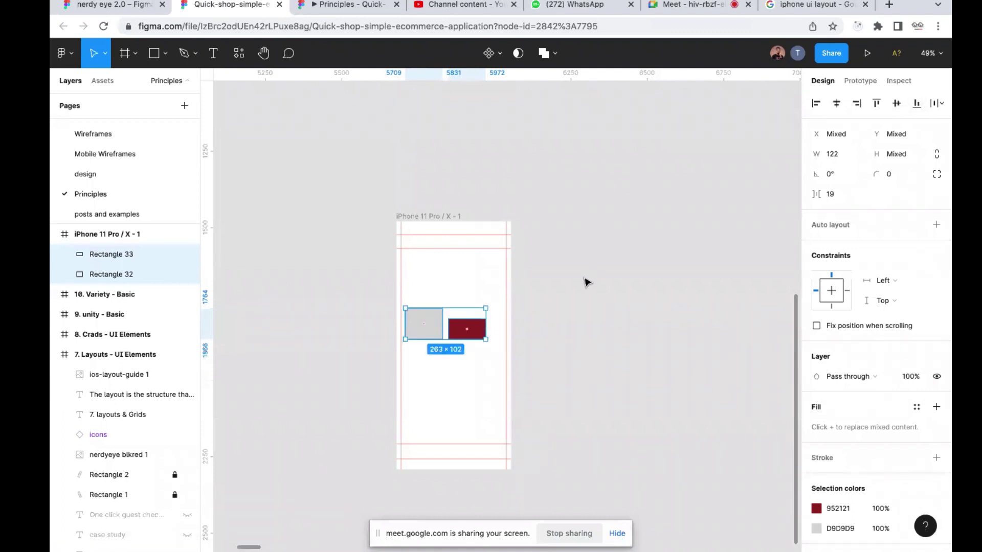
scroll(587, 282, "down", 2)
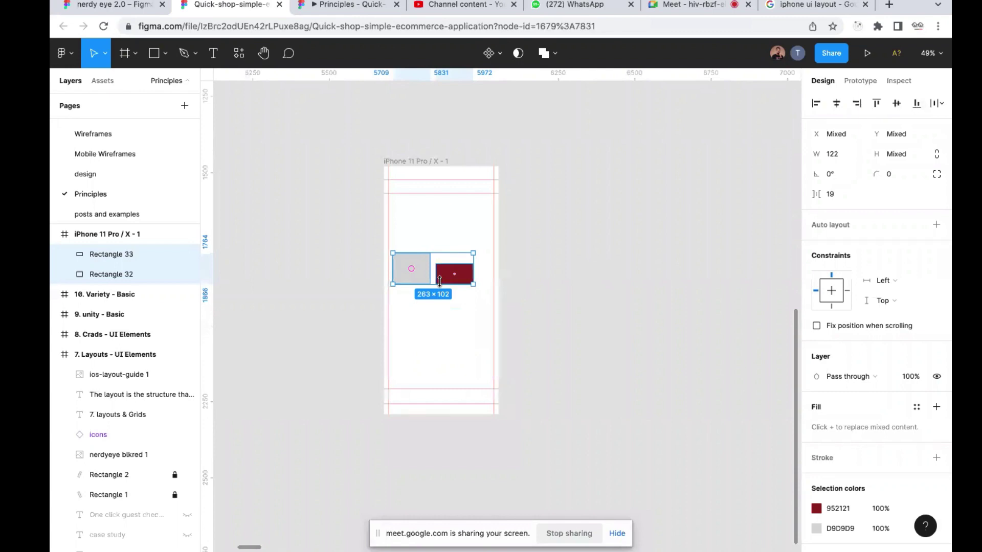
key("Escape")
Examine the row of design principle slides and the product cards in the shop mockup on the cover slide
scroll(440, 285, "down", 10)
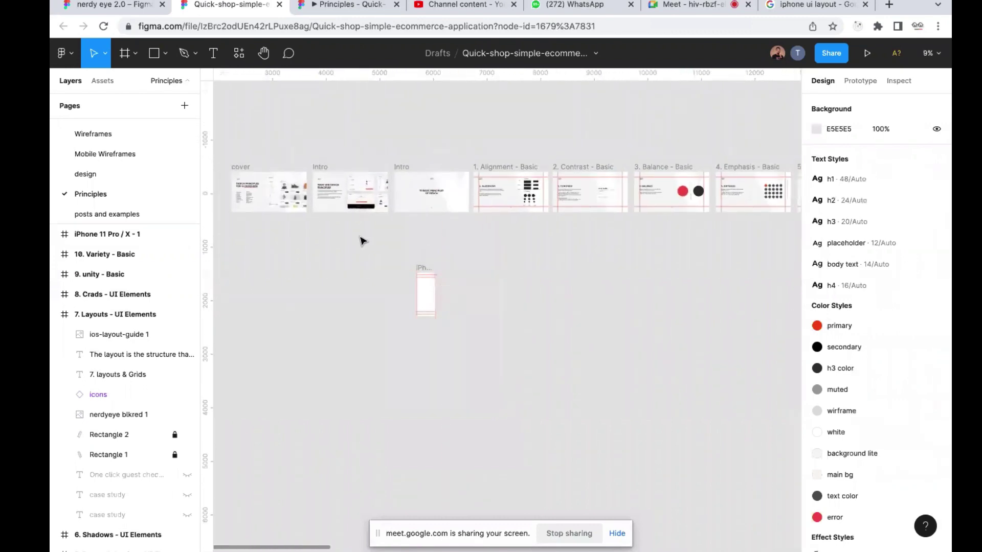
scroll(360, 239, "left", 2)
scroll(360, 238, "up", 1)
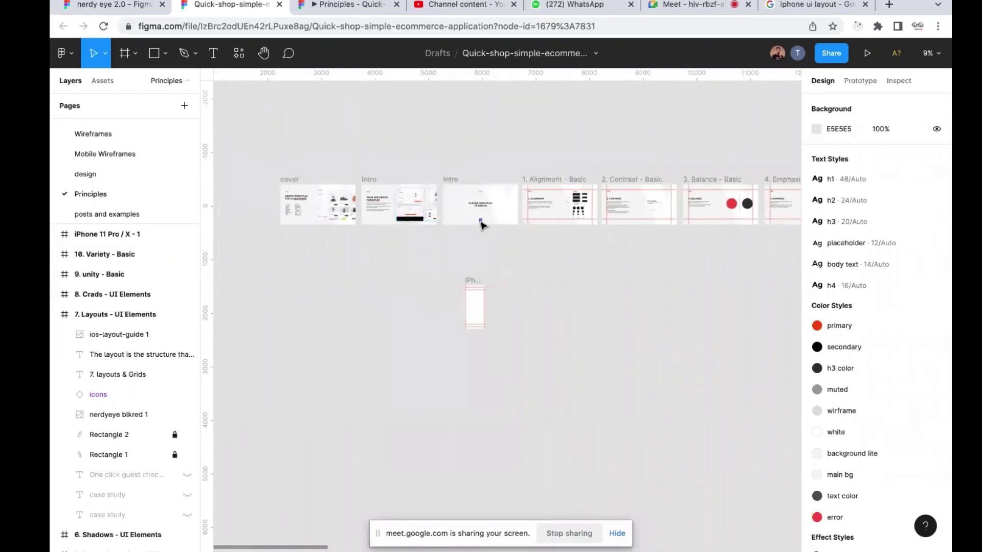
scroll(502, 226, "right", 10)
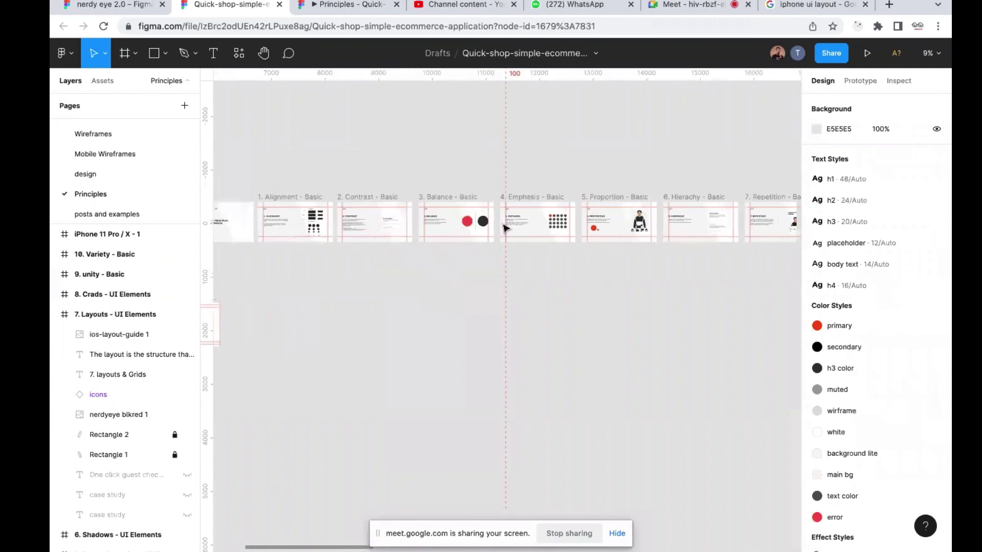
scroll(504, 228, "left", 1)
scroll(504, 228, "down", 1)
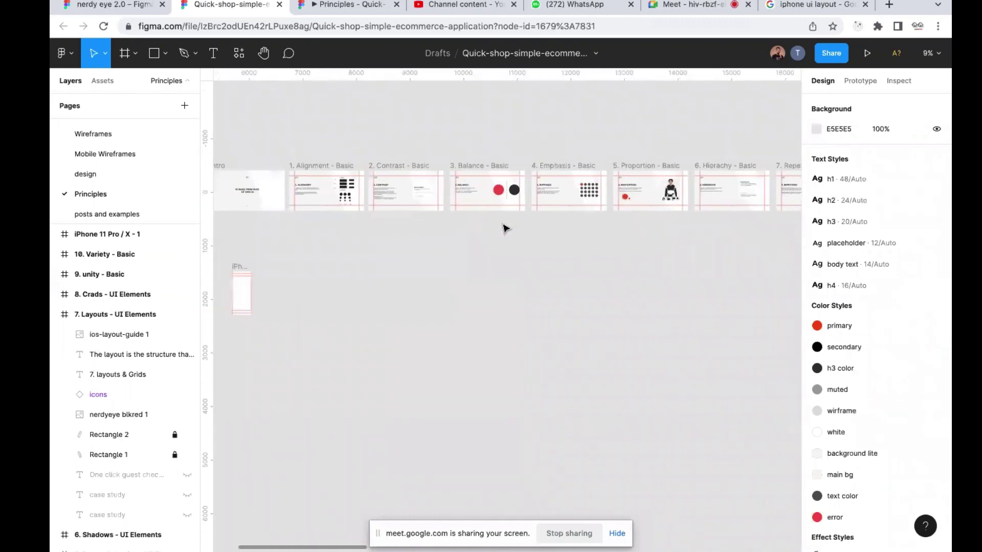
scroll(504, 227, "left", 8)
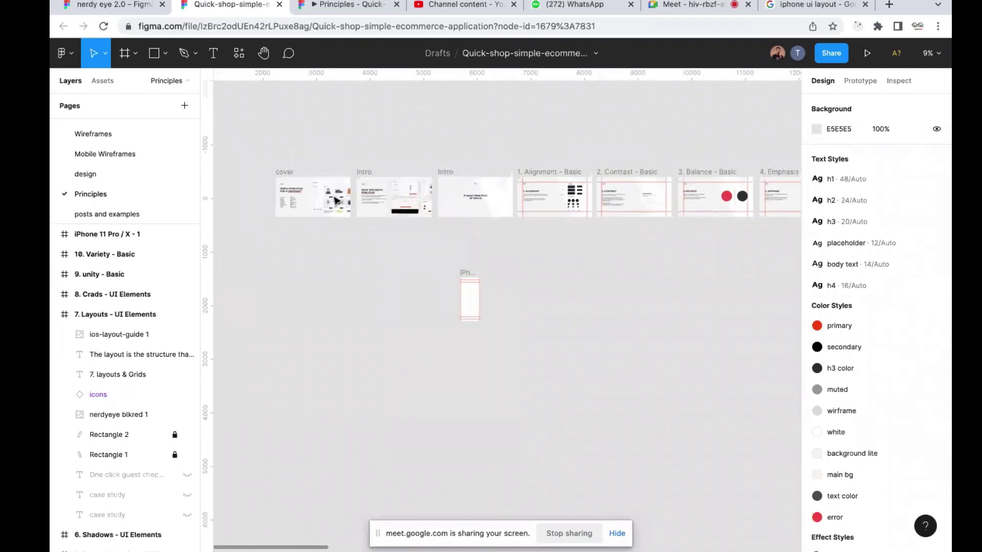
scroll(338, 201, "up", 8)
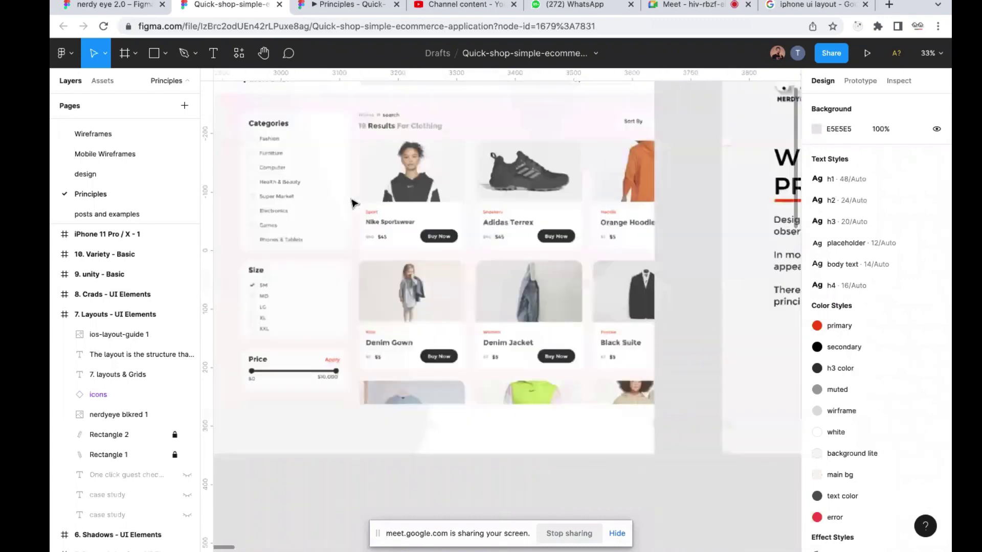
scroll(388, 245, "up", 5)
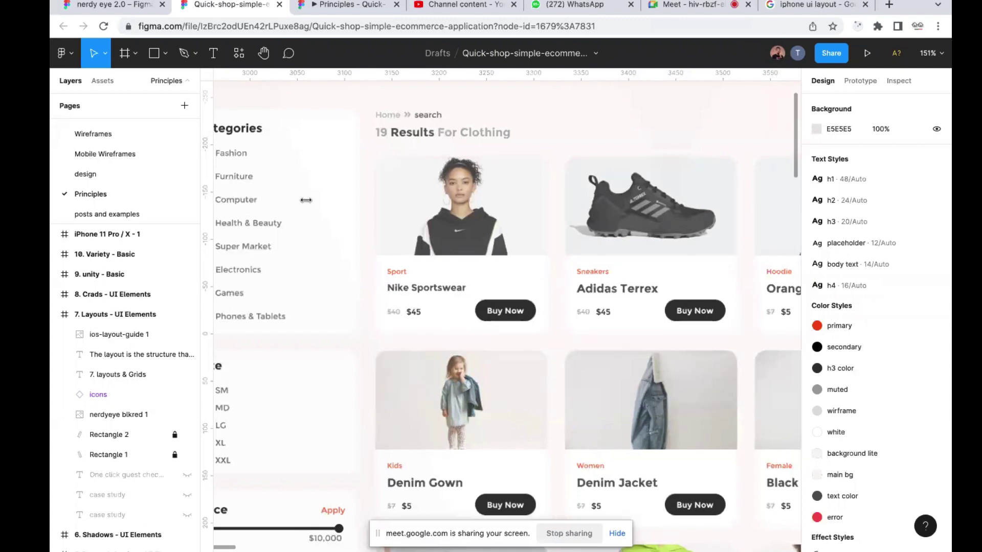
Check the left alignment of the Nike Sportswear card's text with a vertical guide at 909, and remove the guide
left_click_drag(306, 200, 389, 205)
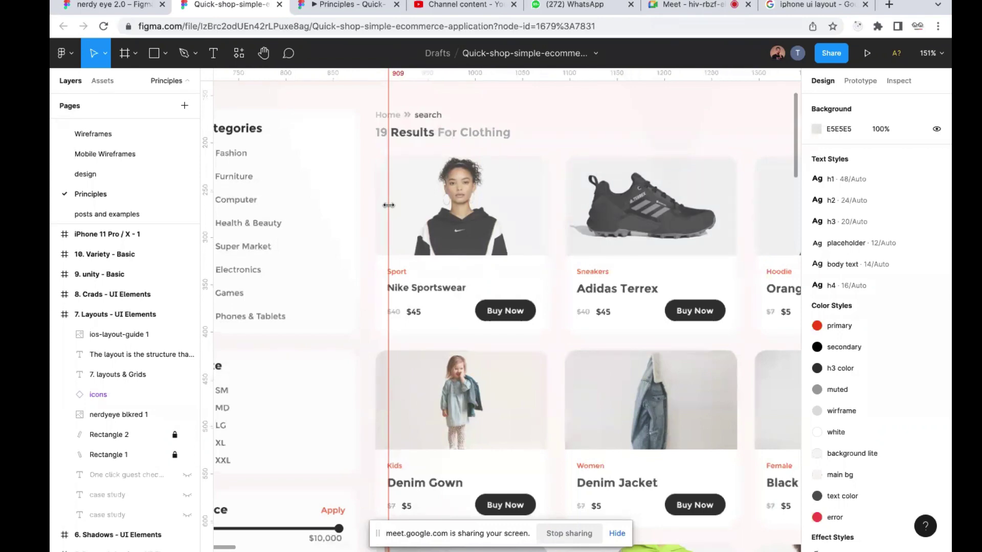
left_click_drag(389, 206, 184, 208)
left_click(462, 280)
Look over the intro slides and the Alignment slide next to the cover
scroll(462, 280, "down", 5)
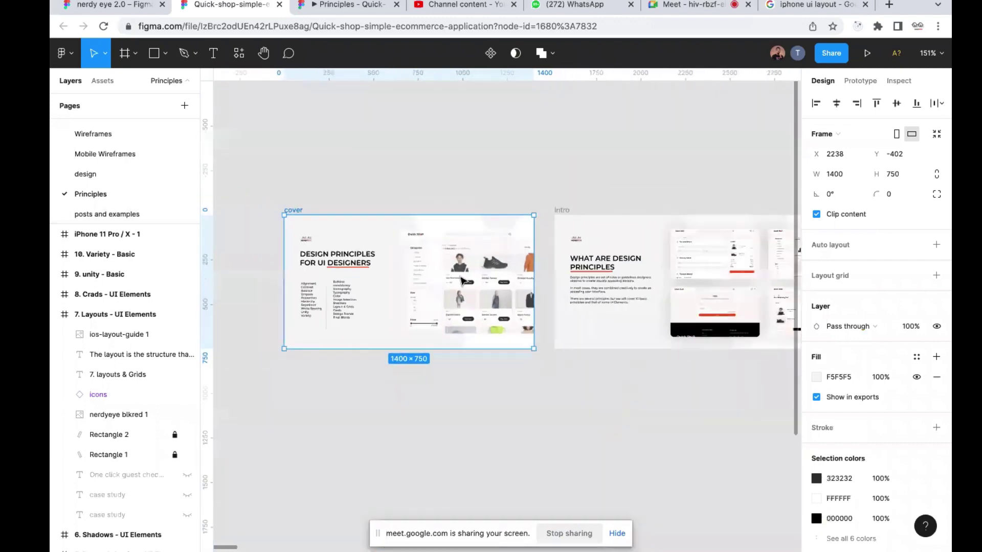
scroll(462, 280, "right", 6)
scroll(462, 280, "right", 2)
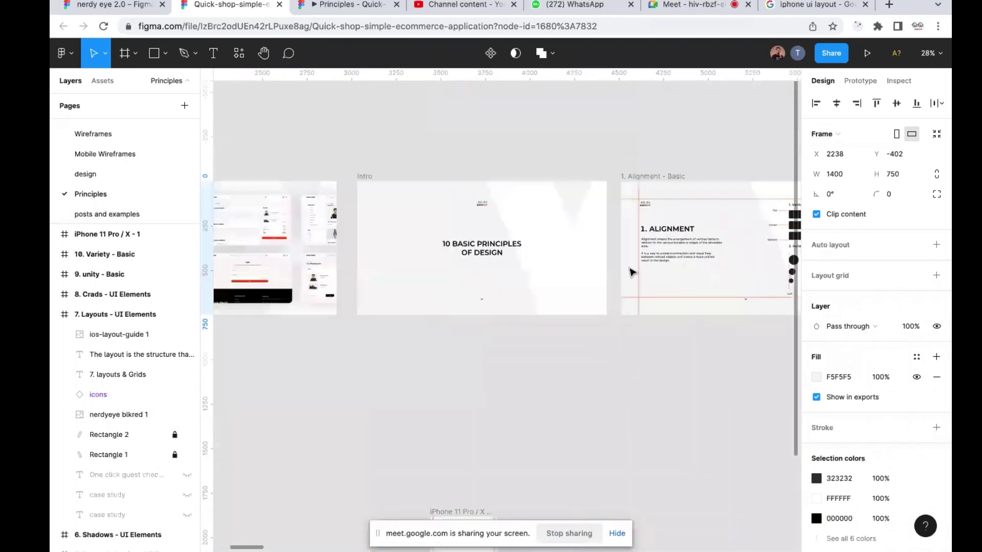
scroll(511, 275, "down", 2)
scroll(511, 274, "left", 4)
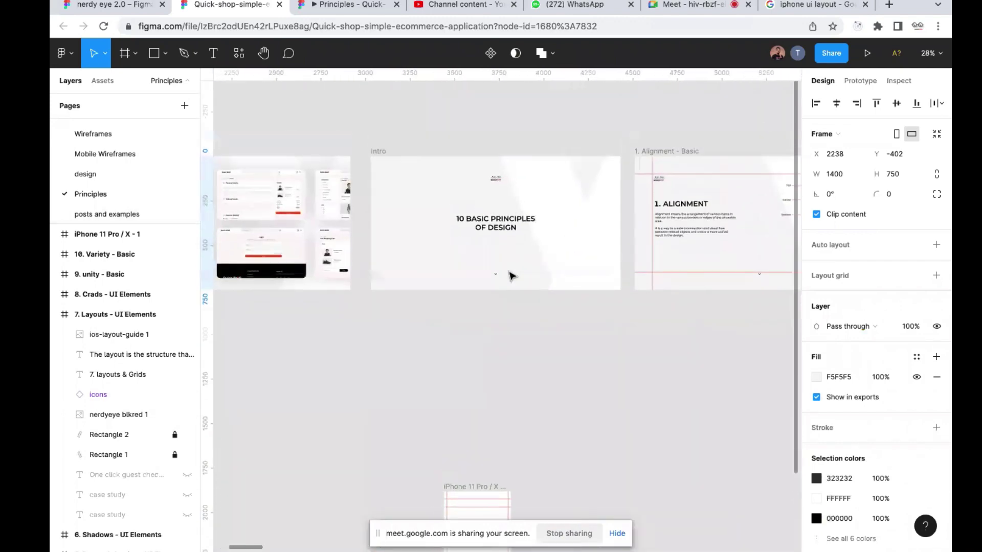
scroll(511, 276, "left", 3)
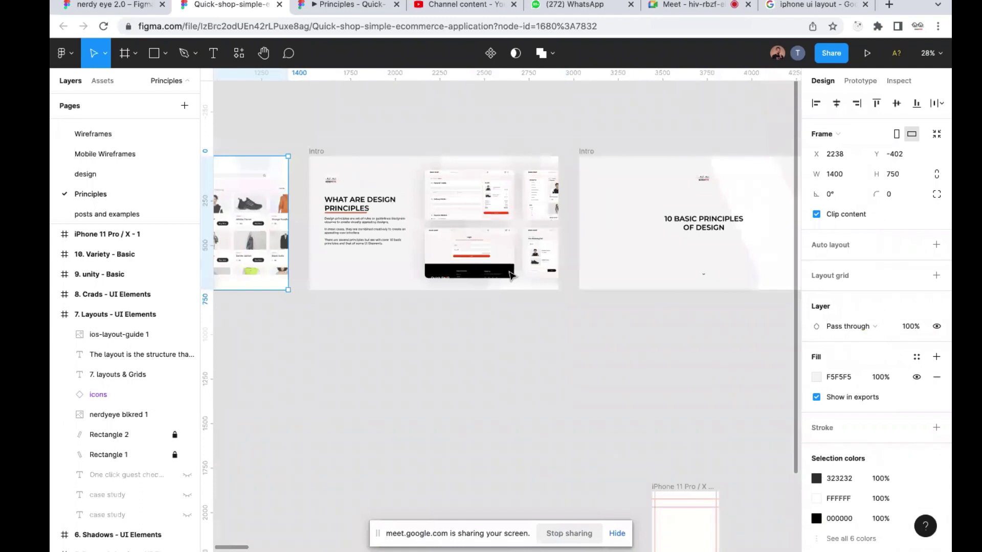
Open the "posts and examples" page and examine the alignment of text, button and image in the Desktop - 1 landing page
left_click(114, 217)
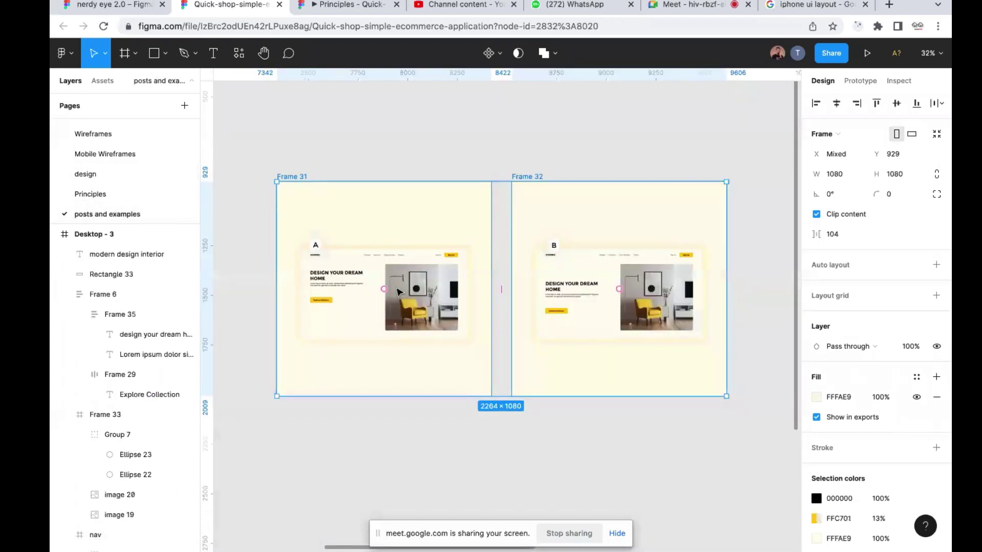
scroll(399, 292, "down", 10)
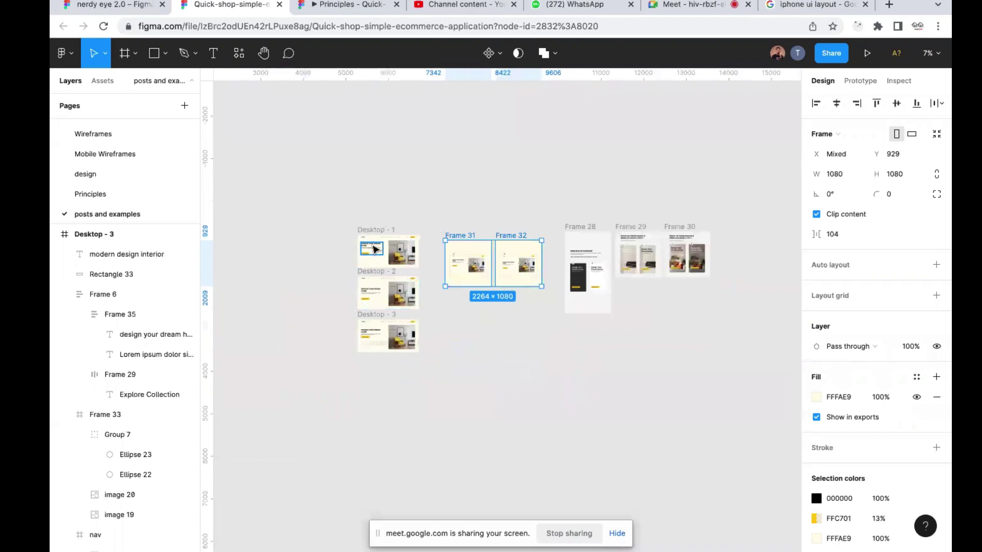
scroll(376, 251, "up", 5)
scroll(376, 250, "up", 2)
scroll(376, 250, "up", 5)
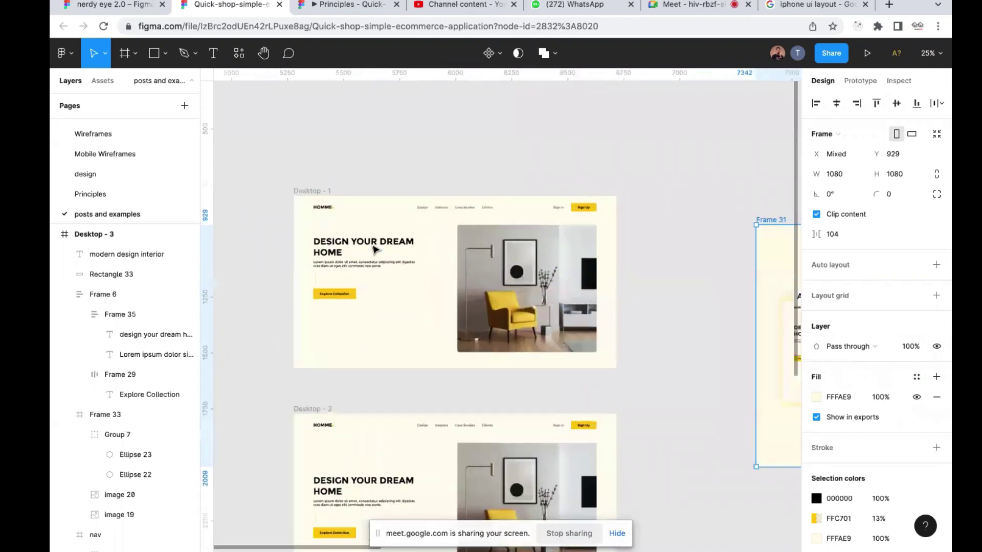
scroll(376, 249, "down", 1)
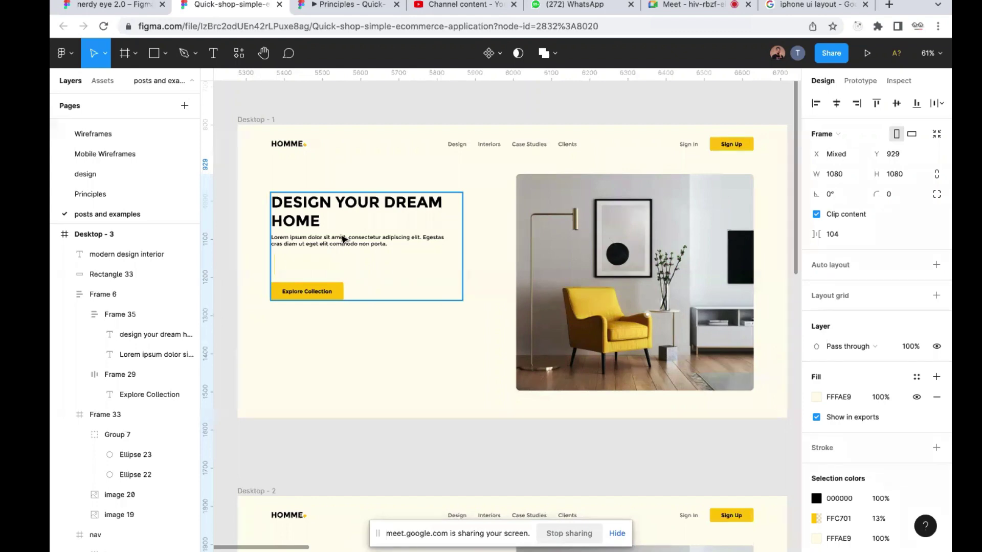
scroll(343, 240, "down", 10)
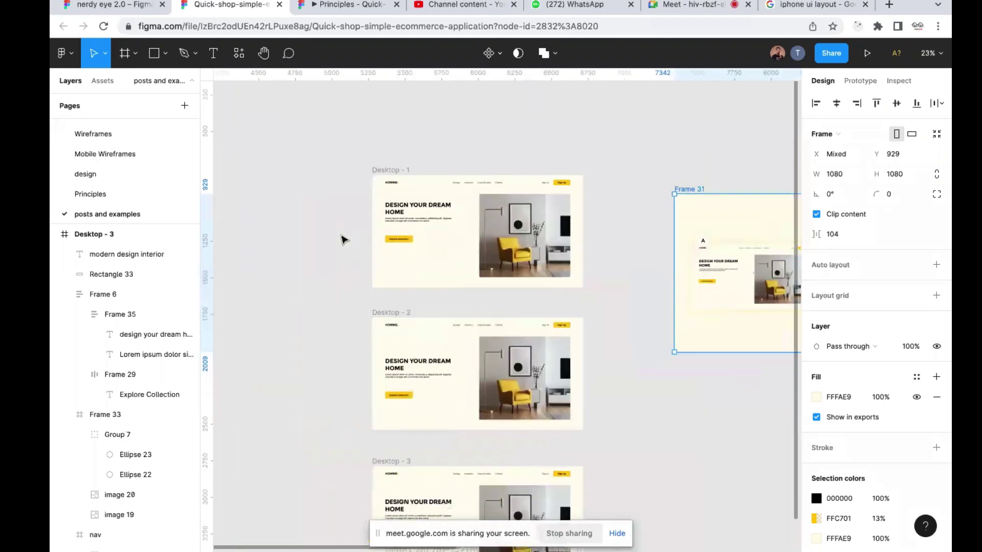
Duplicate the Desktop - 2 frame and place the copy in the empty space to the left of the original
scroll(387, 299, "left", 3)
scroll(387, 300, "down", 2)
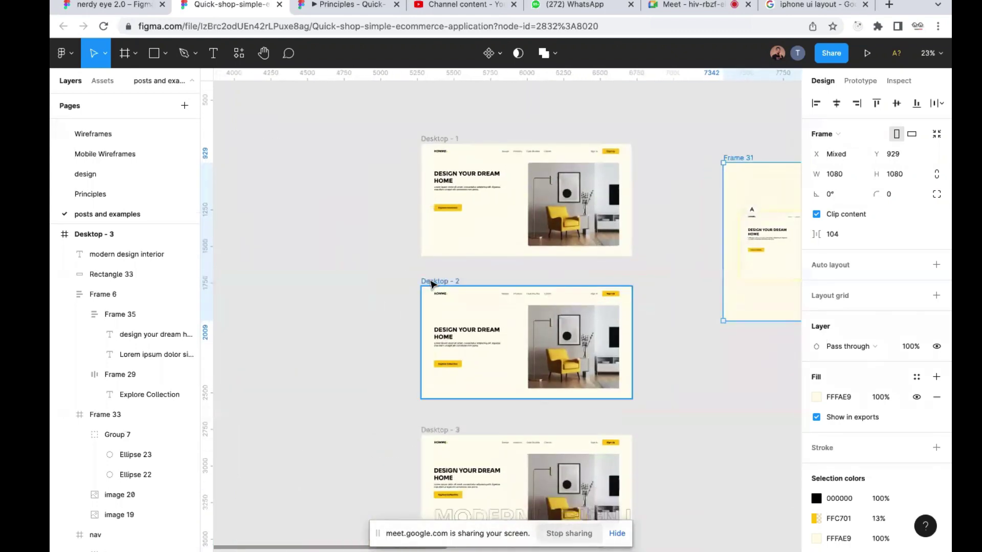
left_click_drag(431, 284, 207, 282)
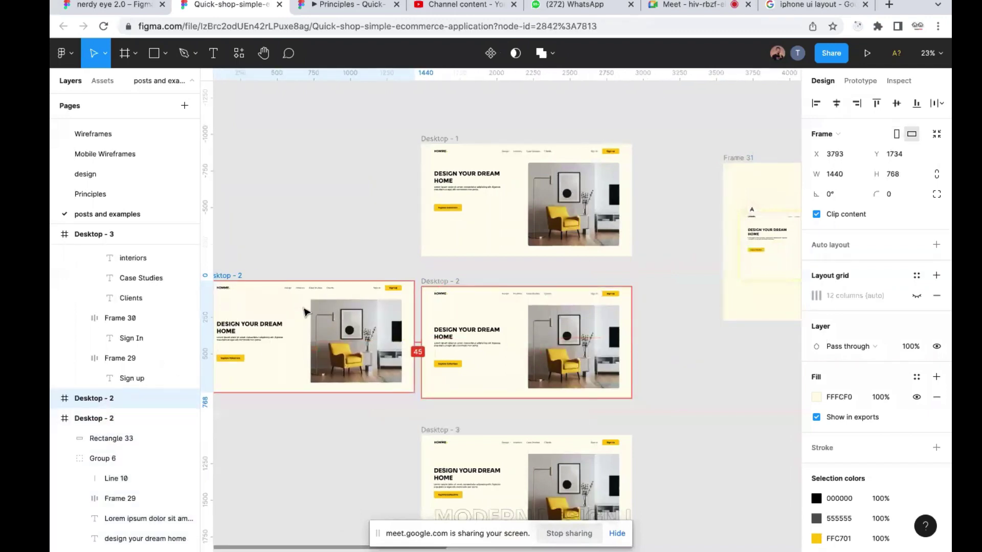
scroll(301, 306, "left", 4)
scroll(302, 306, "down", 2)
scroll(302, 306, "up", 5)
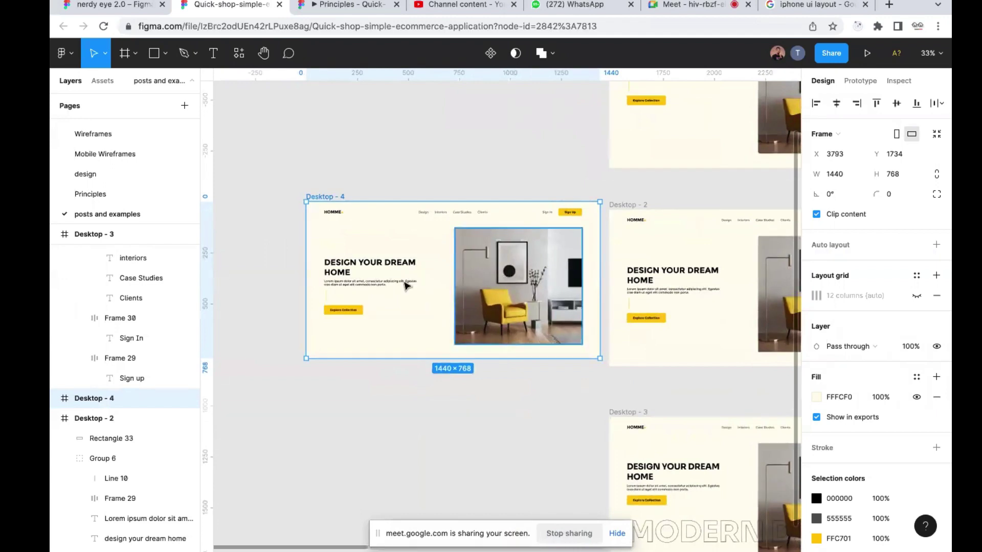
key("Return")
left_click(280, 248)
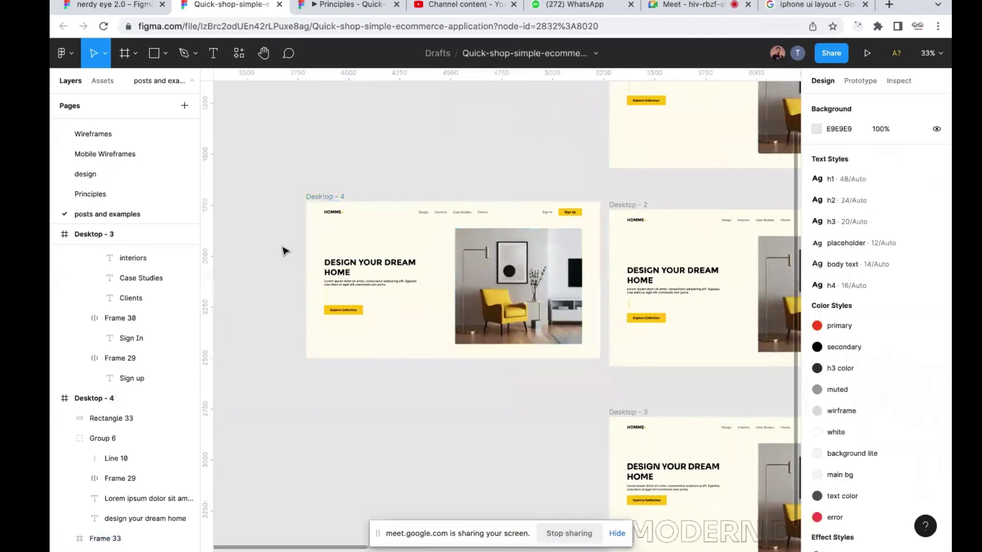
Swap the hero layout in Desktop - 4, with the text block on the right and the image frame at X 88, Y 139
left_click_drag(353, 257, 450, 338)
left_click_drag(372, 279, 516, 272)
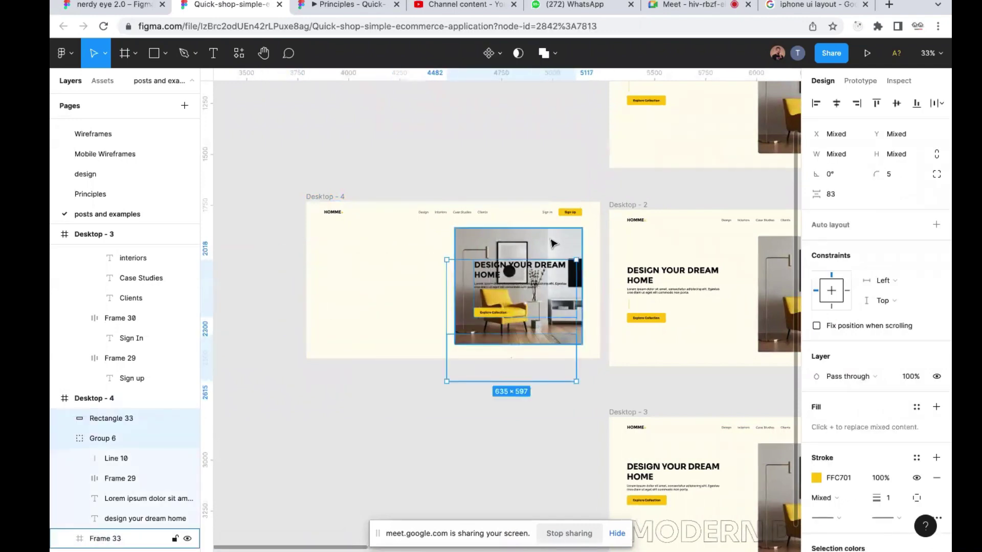
left_click_drag(553, 244, 426, 244)
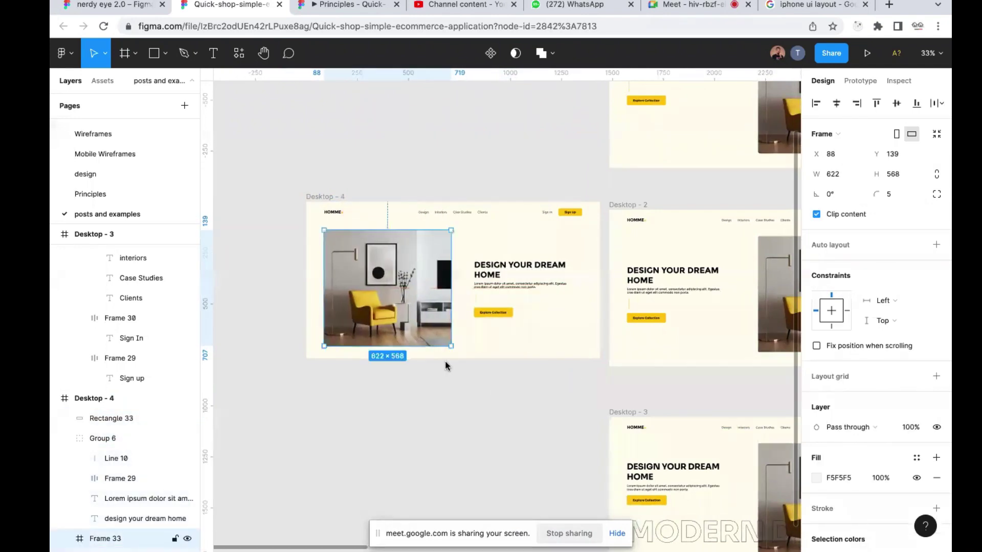
scroll(384, 406, "up", 3)
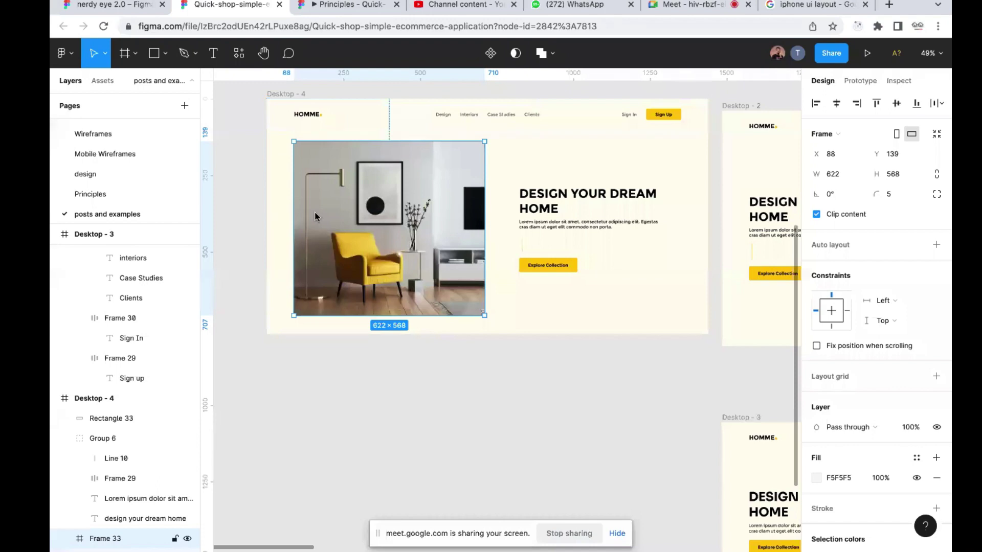
left_click(521, 355)
Extend Desktop - 4 to a height of 1107 and stack the text block above the image frame, widened to 1153
scroll(522, 355, "down", 5)
scroll(522, 355, "right", 3)
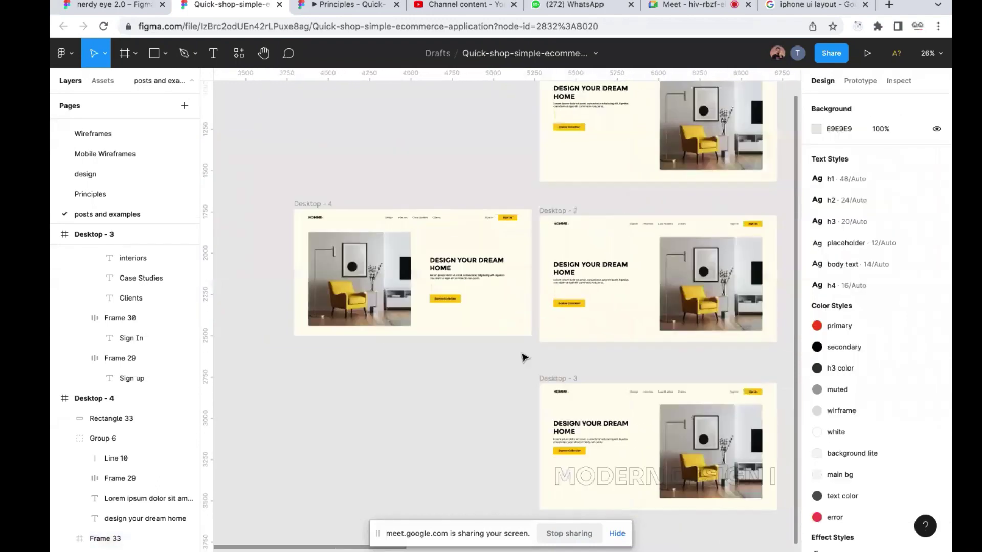
scroll(522, 355, "up", 2)
scroll(544, 201, "right", 2)
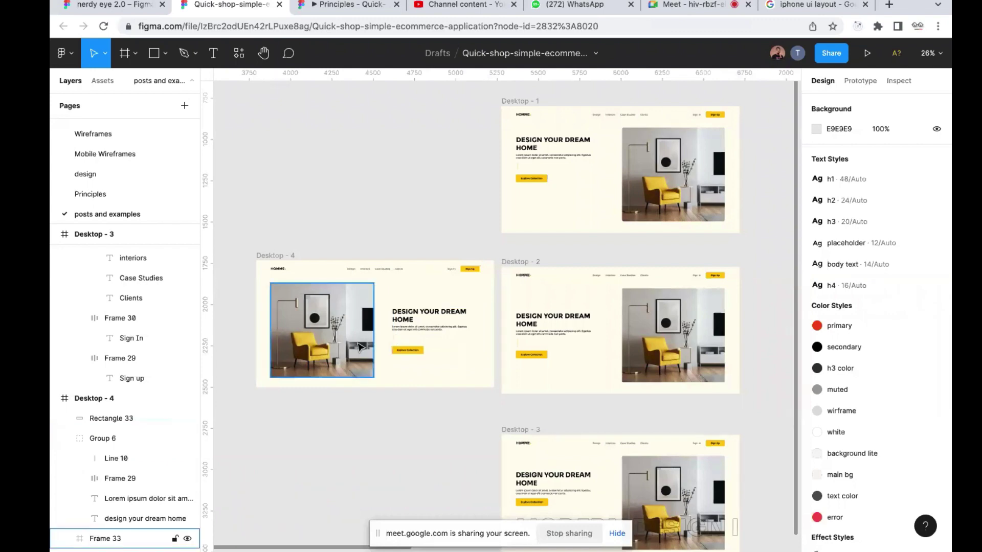
scroll(314, 247, "down", 3)
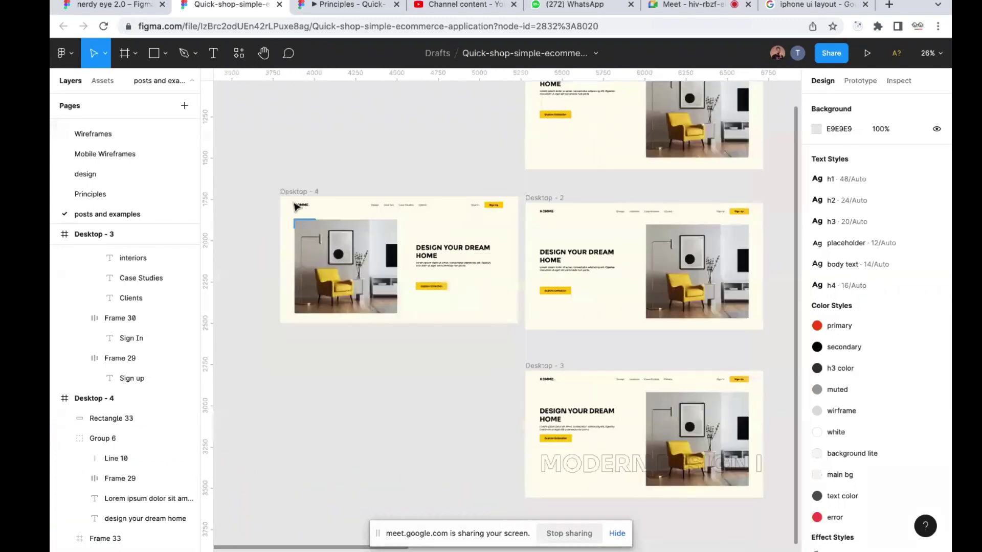
left_click(364, 299)
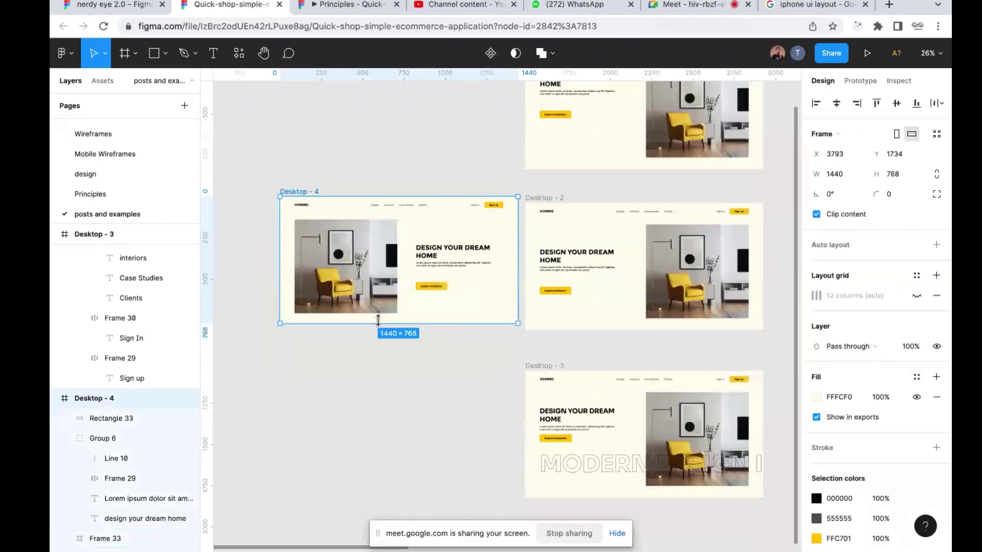
left_click_drag(378, 368, 378, 380)
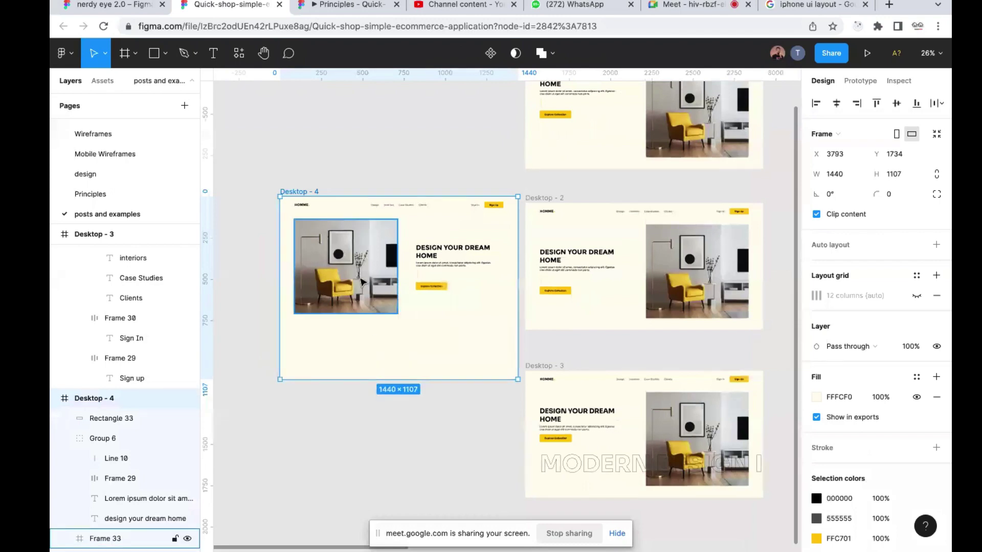
left_click_drag(361, 282, 492, 330)
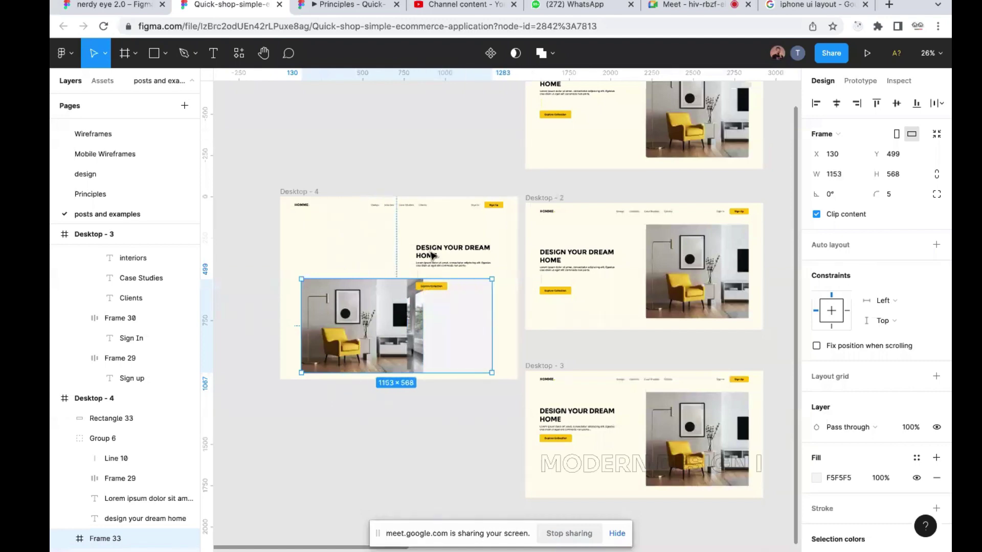
left_click_drag(432, 255, 383, 236)
Enlarge image 20 to 1342 × 1025 to fill the widened image frame, and centre that frame horizontally in Desktop - 4
left_click(358, 320)
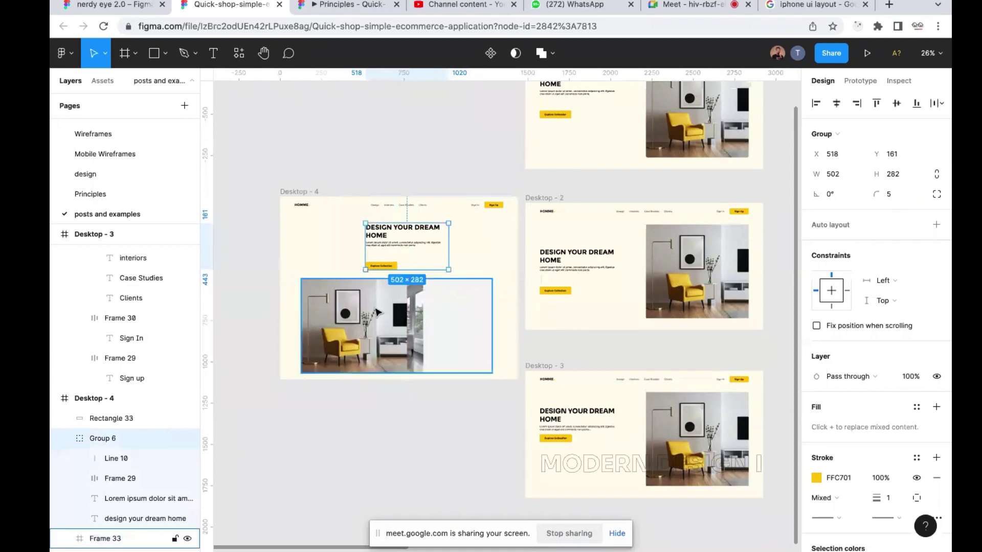
double_click(358, 319)
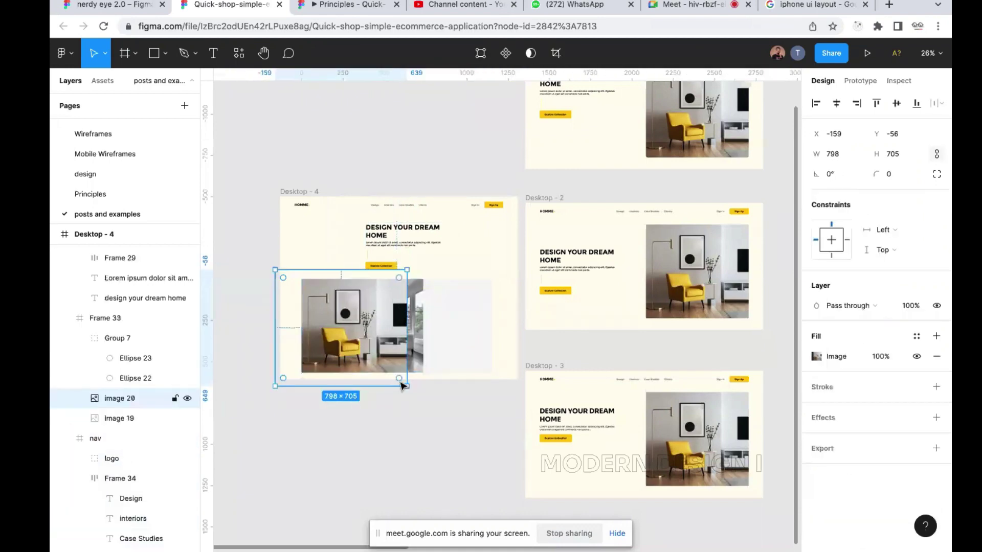
left_click_drag(403, 389, 498, 441)
left_click_drag(420, 321, 422, 305)
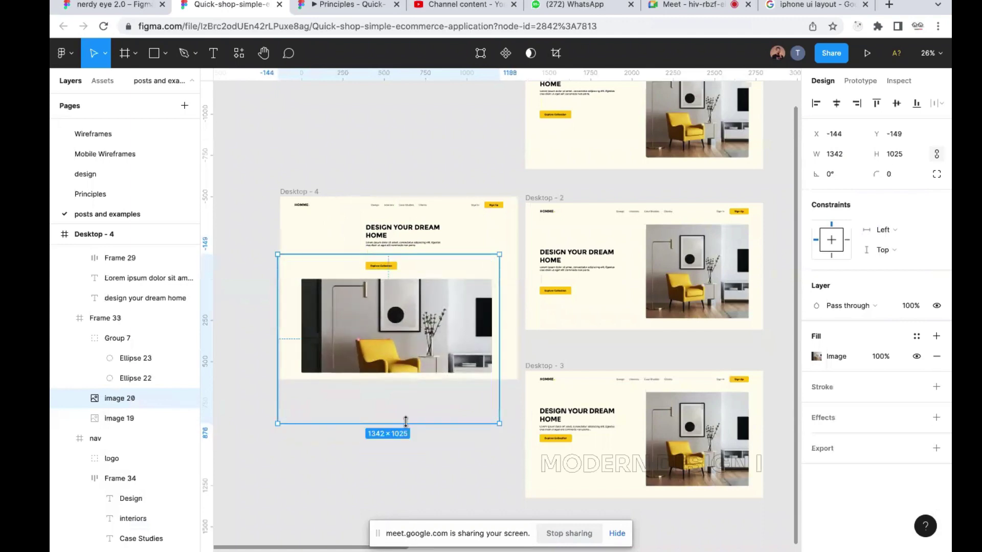
left_click(430, 444)
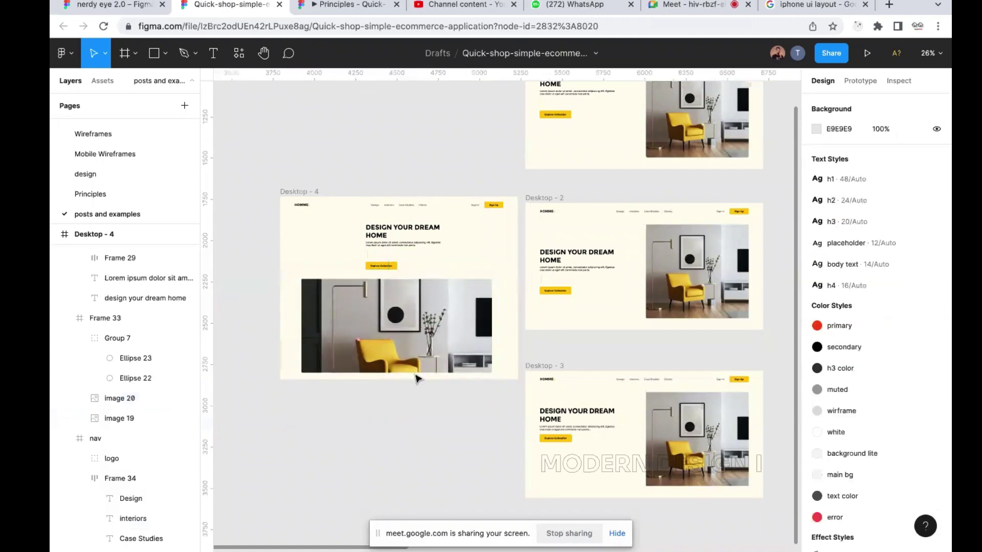
left_click(414, 345)
left_click(837, 105)
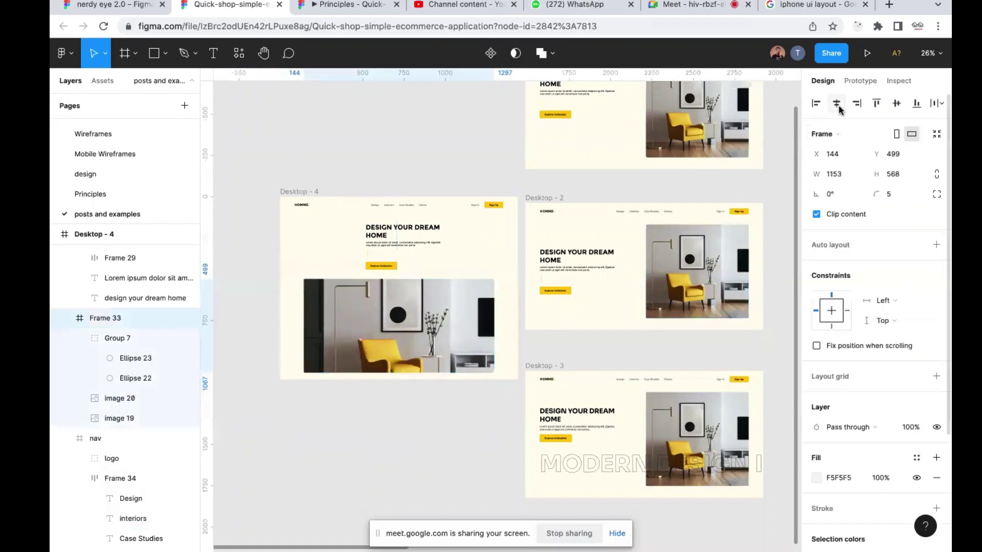
Set the DESIGN YOUR DREAM HOME heading and the paragraph below it to centred text alignment
scroll(445, 259, "up", 2)
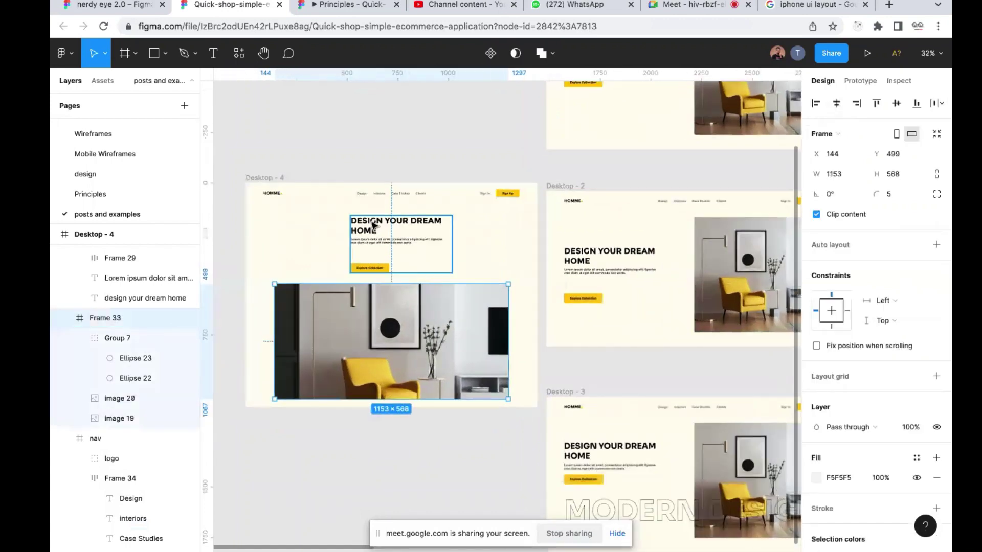
double_click(373, 225)
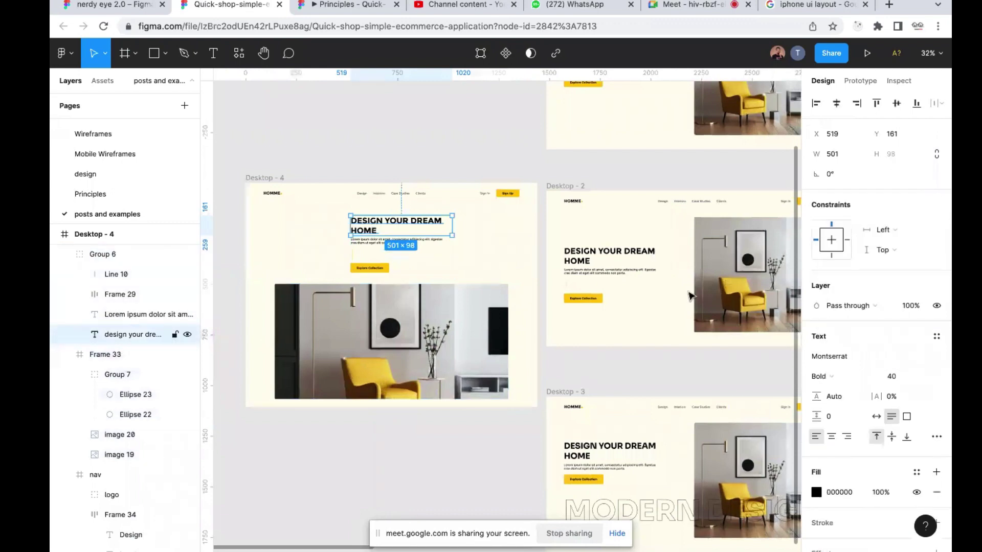
left_click(832, 437)
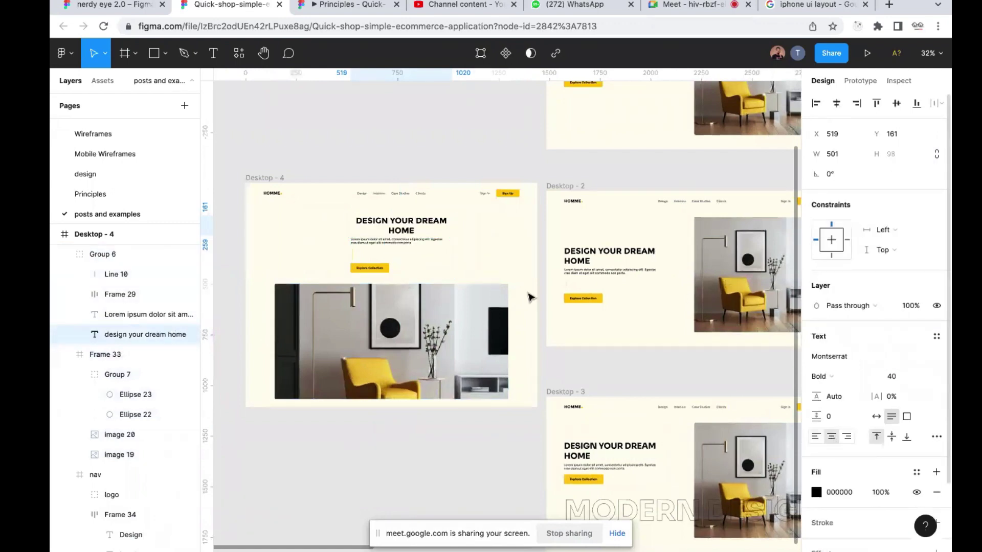
scroll(415, 242, "up", 5)
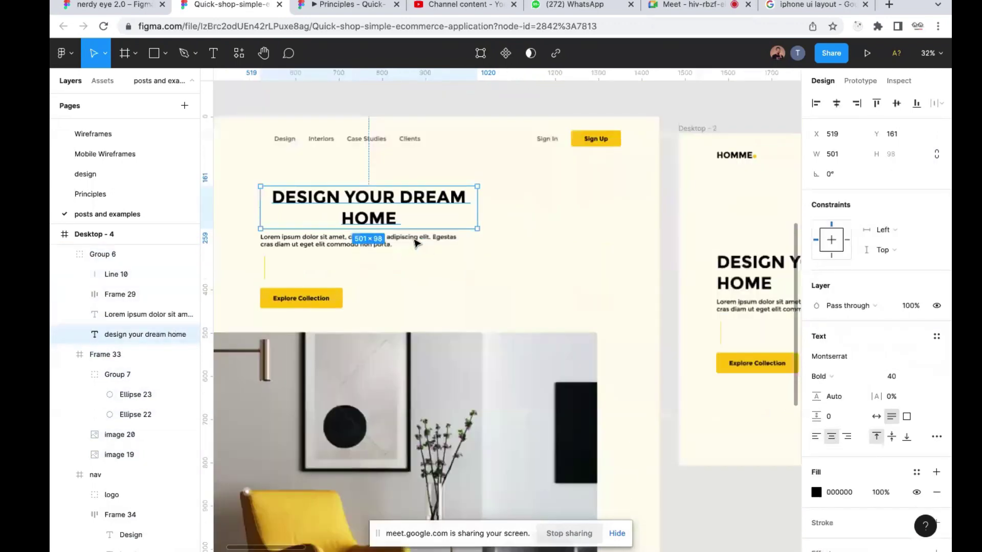
left_click(415, 242)
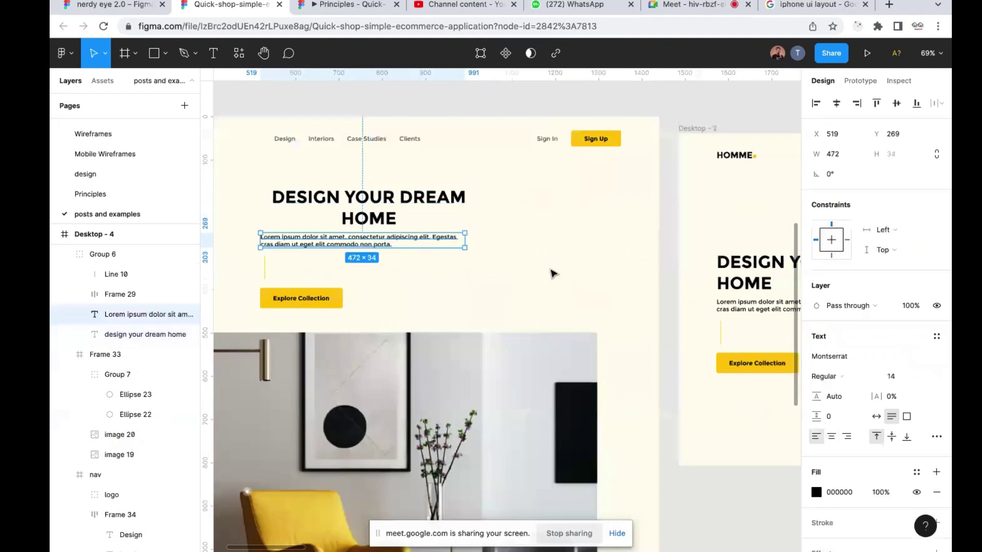
left_click(831, 437)
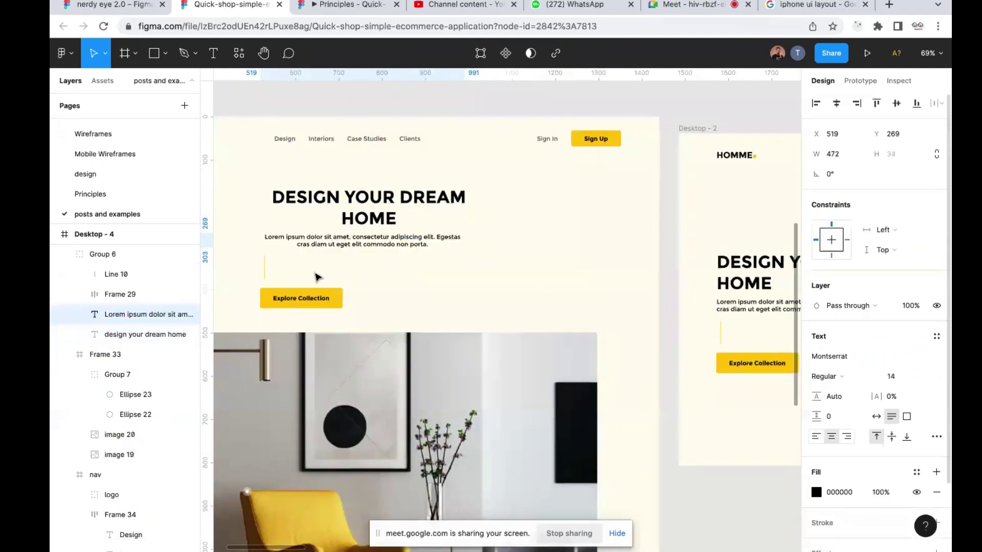
Delete the thin vertical line above the Explore Collection button and centre the text group horizontally in Desktop - 4
left_click(265, 269)
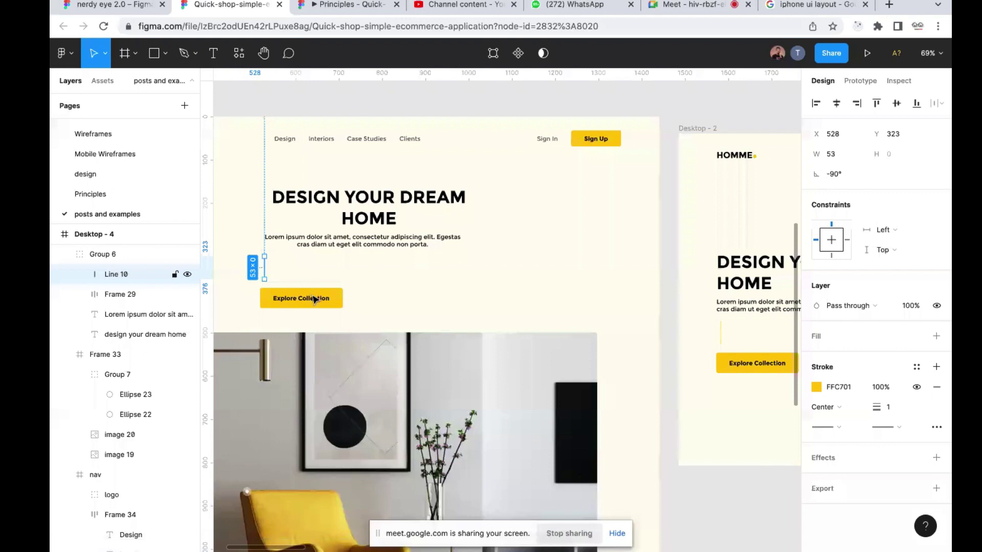
key("Delete")
left_click(370, 287)
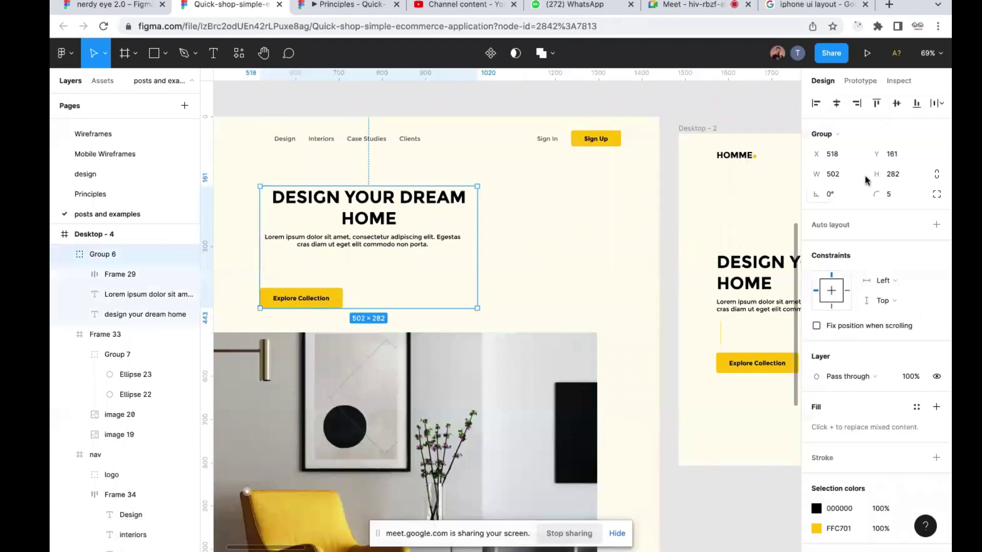
left_click(836, 103)
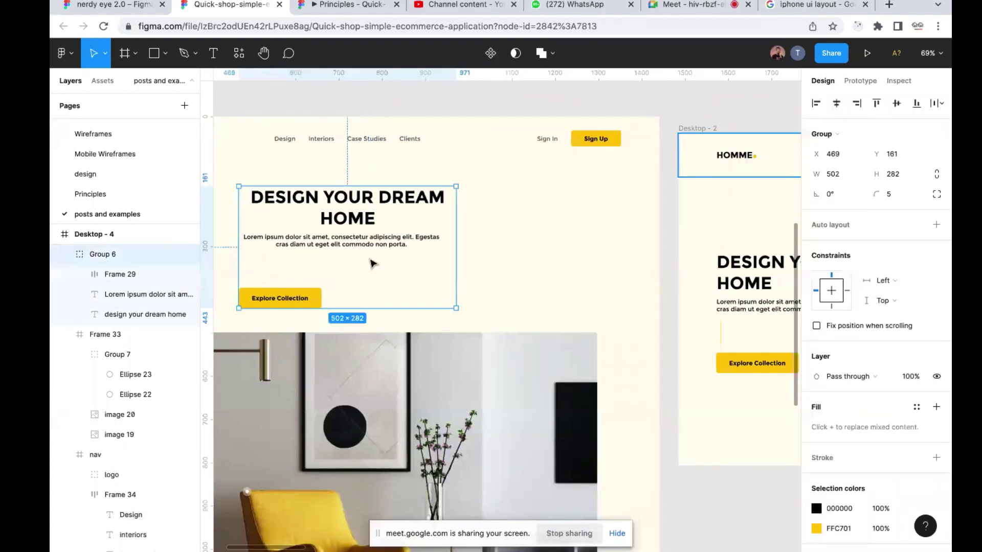
Align the horizontal centres of the Explore Collection button and the paragraph above it
double_click(297, 298)
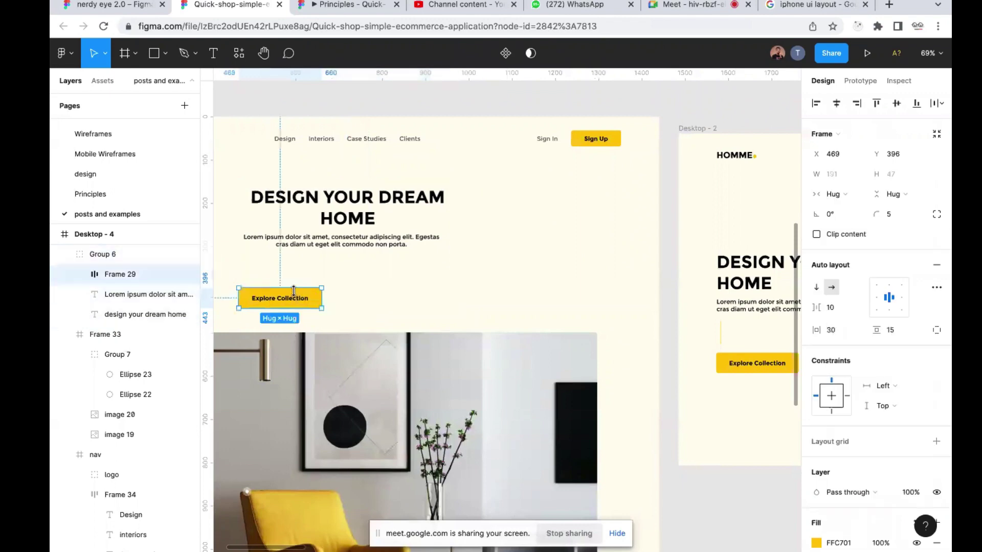
left_click(335, 247, "shift")
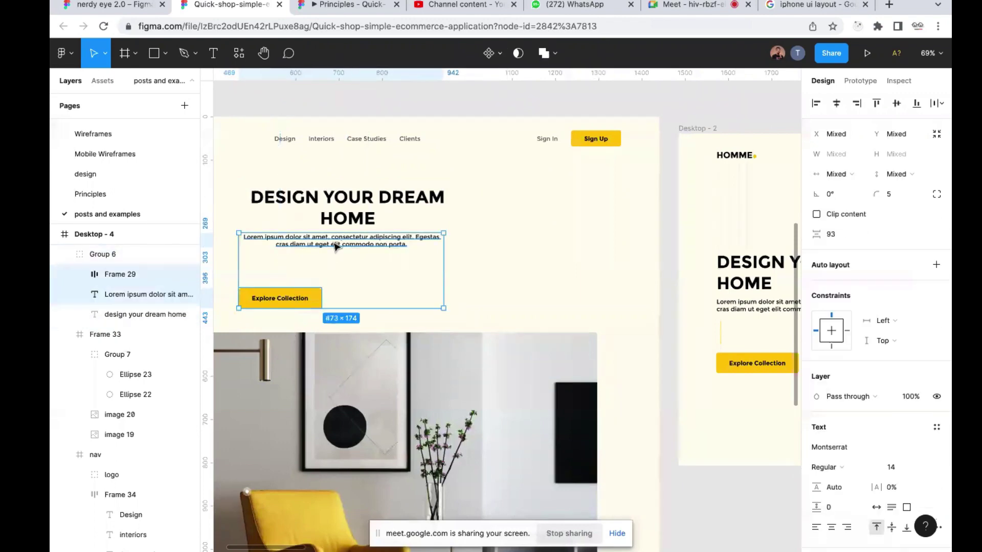
left_click(836, 103)
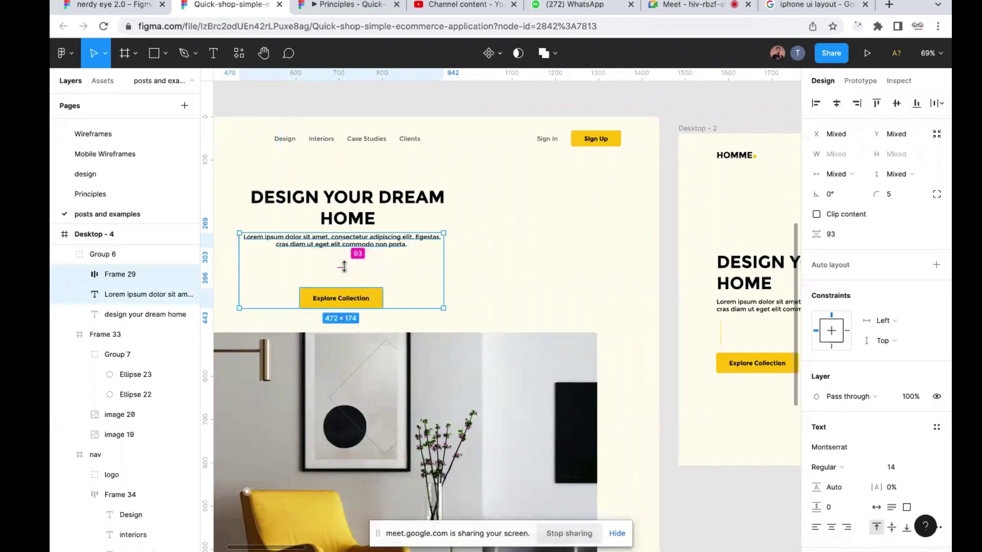
key("Escape")
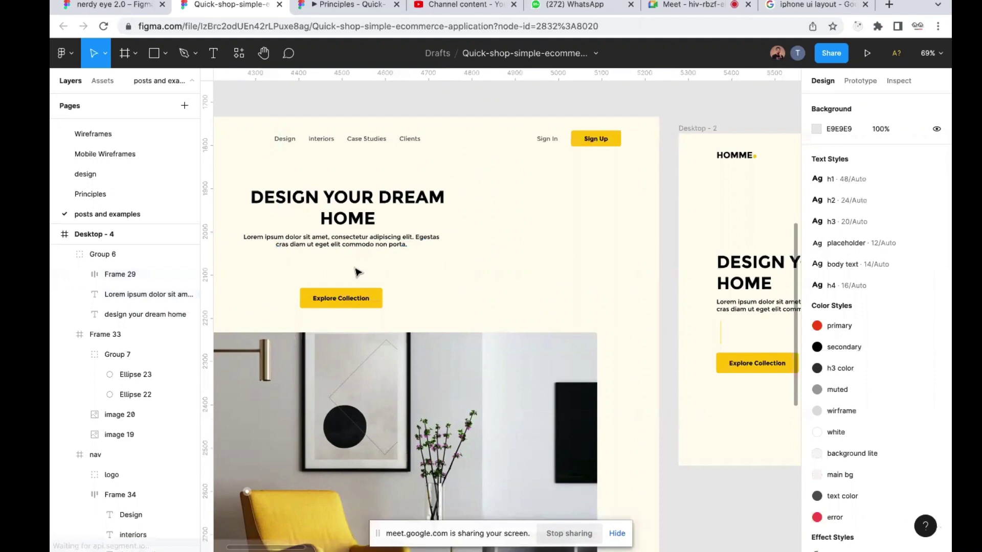
Move the Explore Collection button up about 70 px, closer to the paragraph
left_click(333, 201)
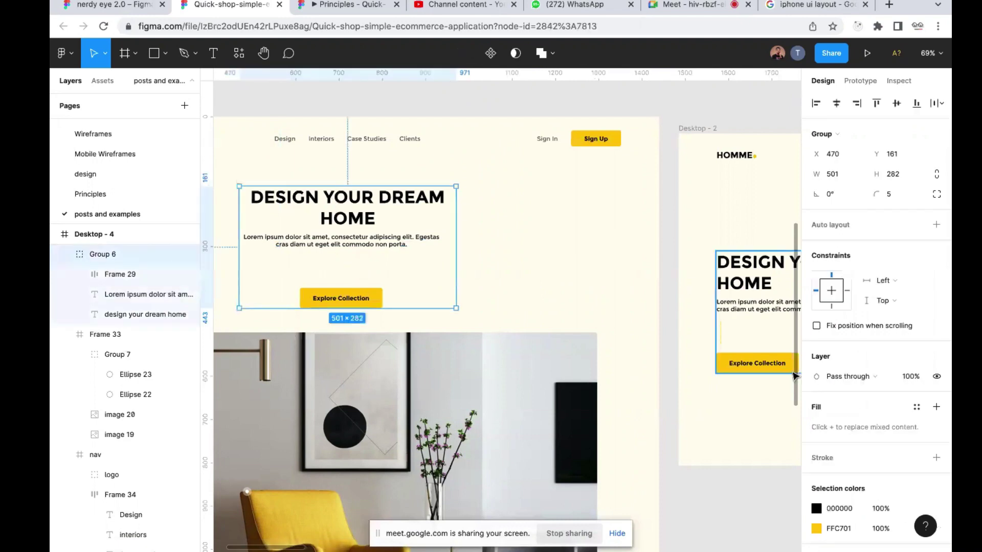
scroll(847, 424, "down", 1)
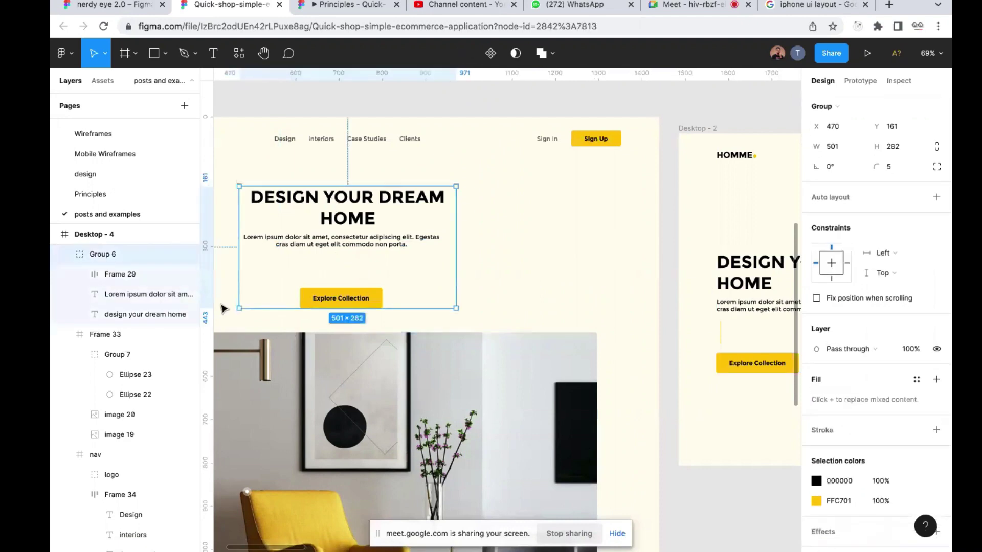
left_click(122, 276)
key("shift+Up")
key("shift+Up")
key("shift+Up")
key("shift+Up")
key("shift+Up")
key("shift+Up")
key("shift+Up")
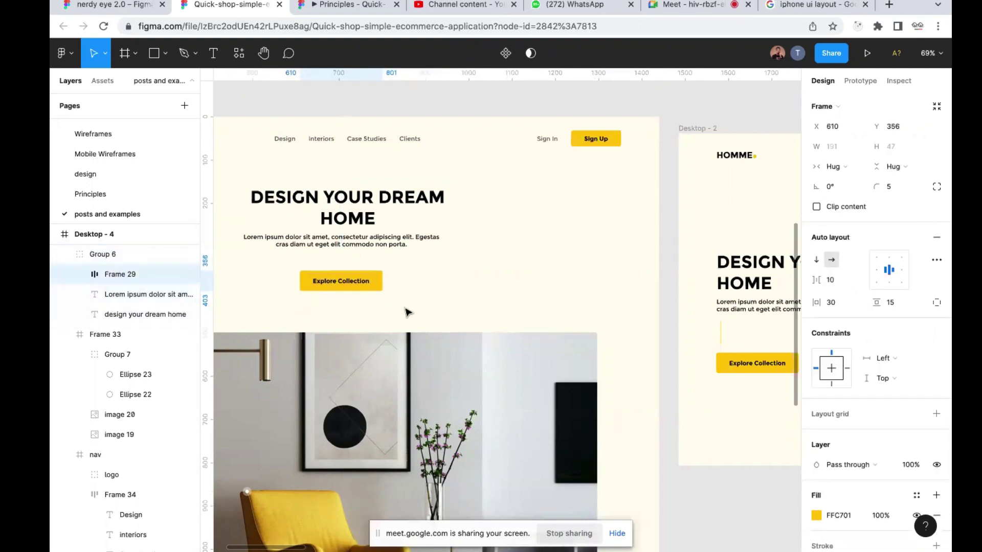
Widen the DESIGN YOUR DREAM HOME heading to about 635 px so it fits one line, and centre the paragraph and button under it
left_click(360, 202)
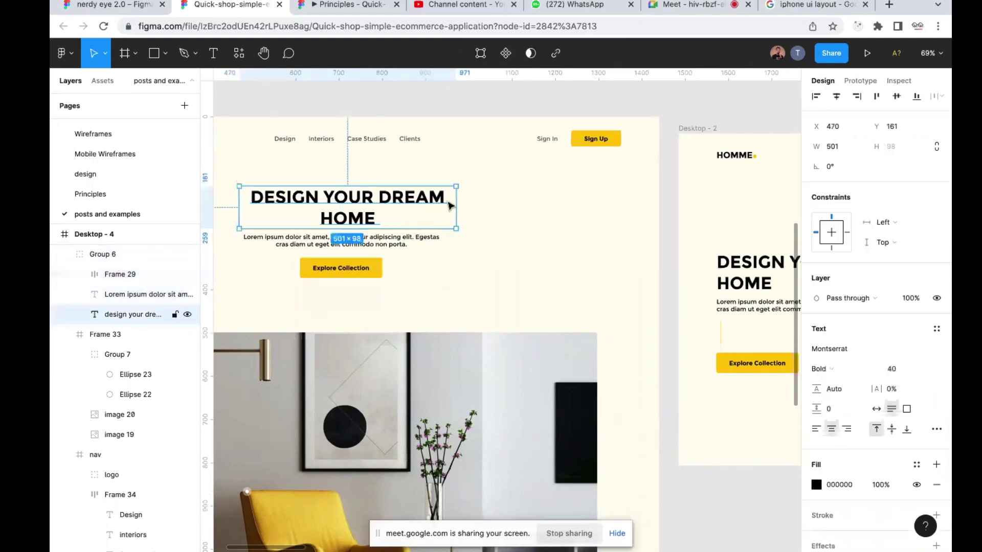
left_click_drag(485, 206, 514, 206)
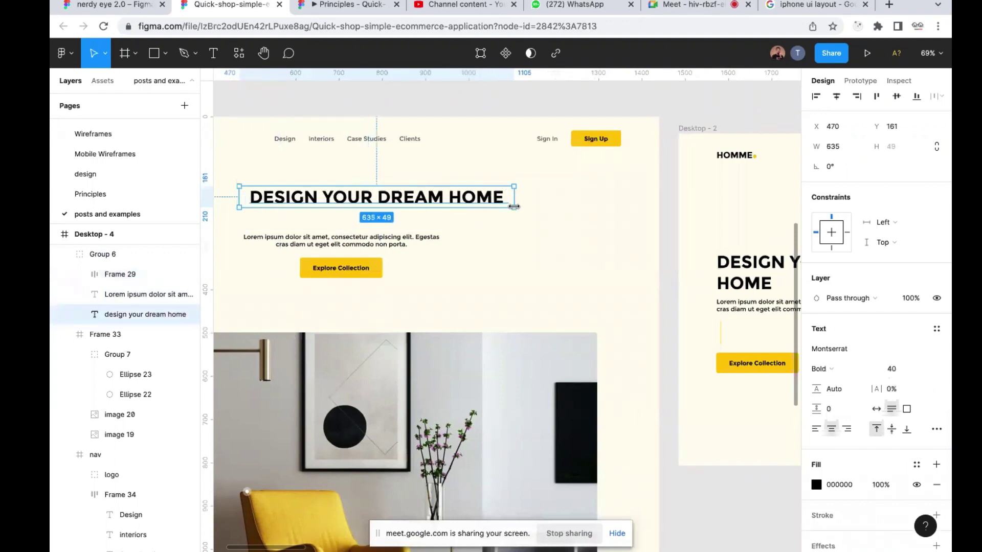
left_click(367, 246, "shift")
left_click(362, 268, "shift")
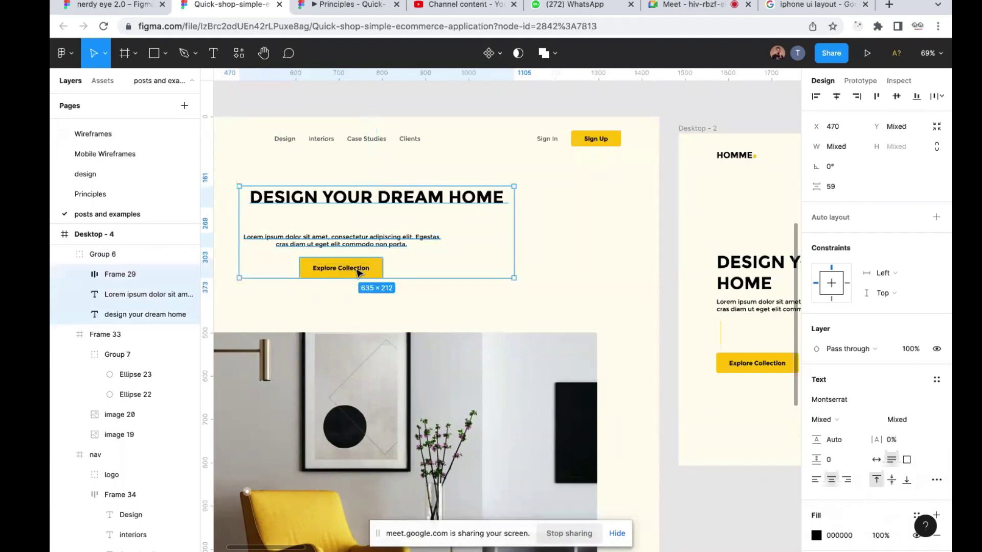
left_click(837, 97)
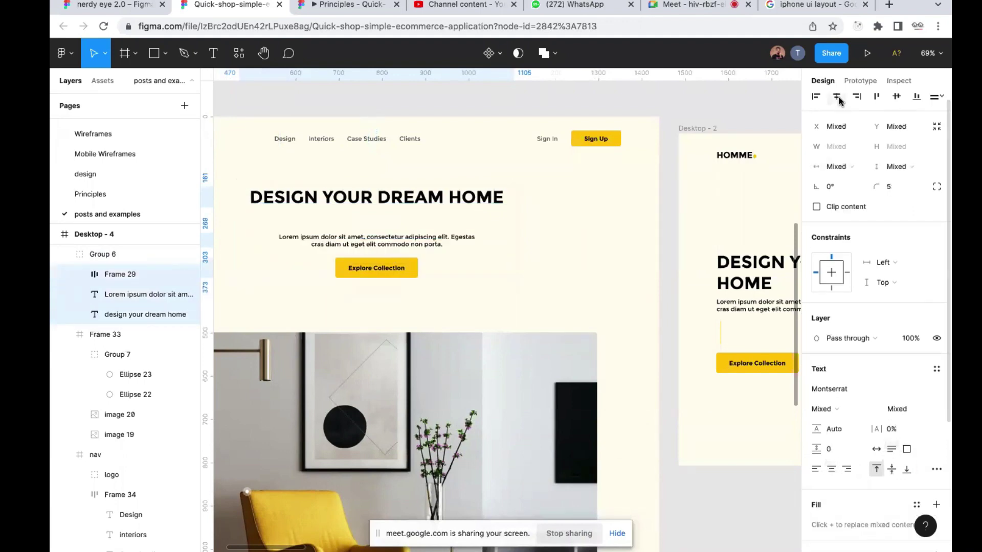
Move the paragraph and the Explore Collection button together 40 px up, closer to the heading
left_click(426, 204)
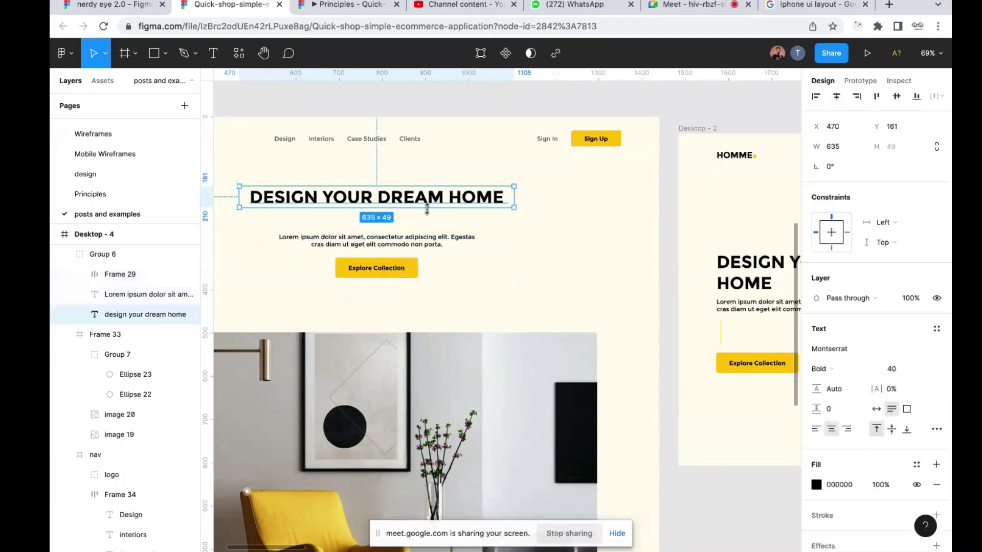
left_click(402, 242)
left_click(397, 267, "shift")
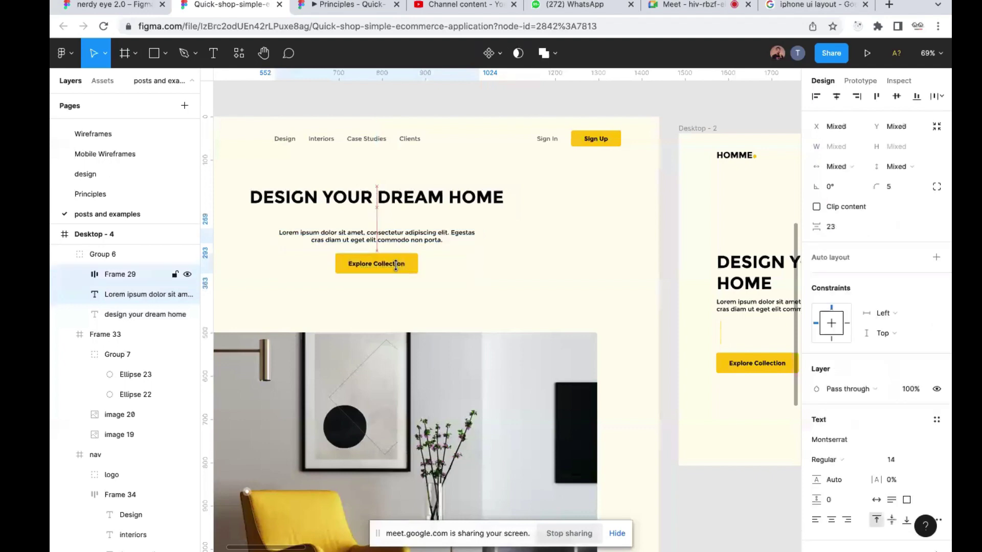
key("shift+Up")
key("shift+Up")
key("shift+Up")
key("shift+Up")
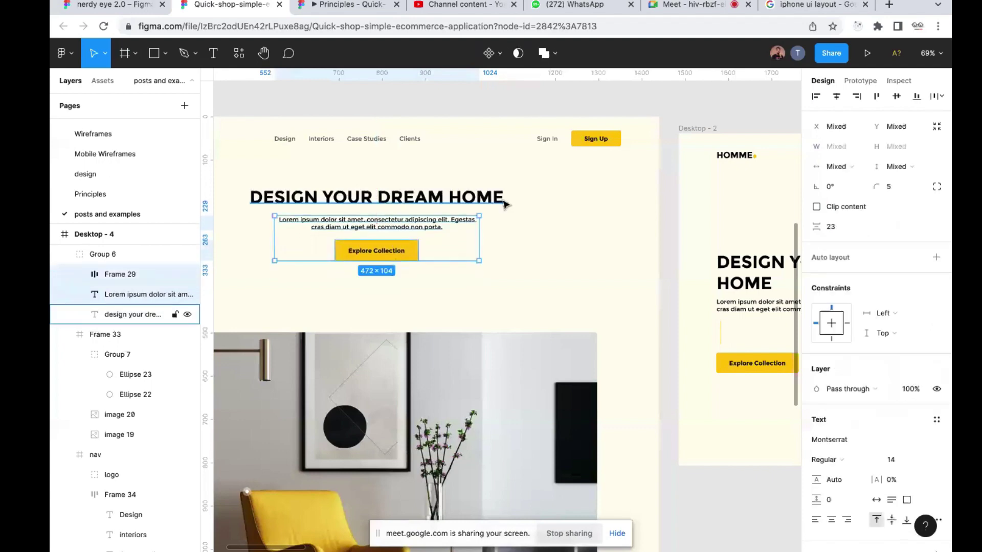
key("Escape")
Centre the group of heading, paragraph and button horizontally in the Desktop - 4 frame
left_click(116, 253)
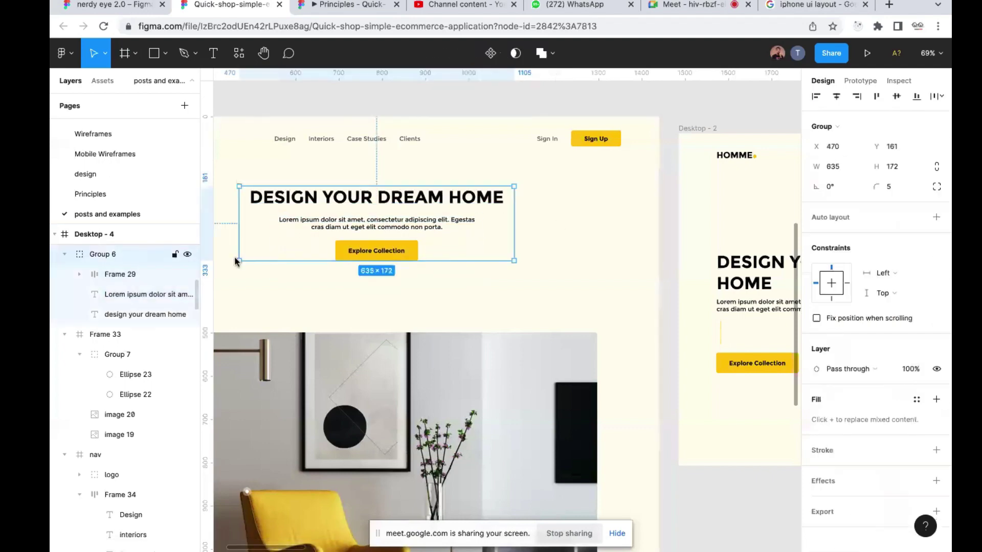
scroll(371, 273, "down", 2)
scroll(370, 274, "down", 3)
scroll(370, 273, "left", 5)
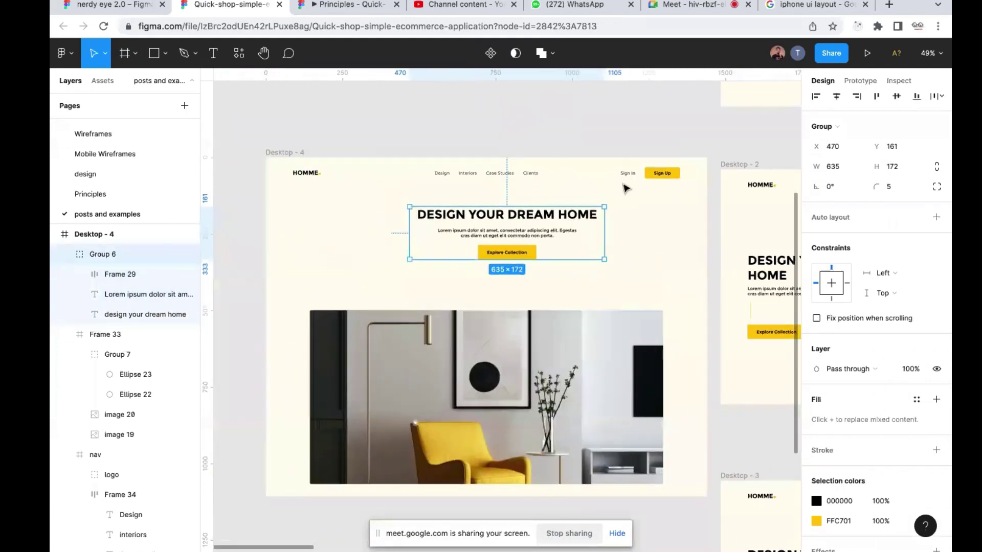
left_click(836, 96)
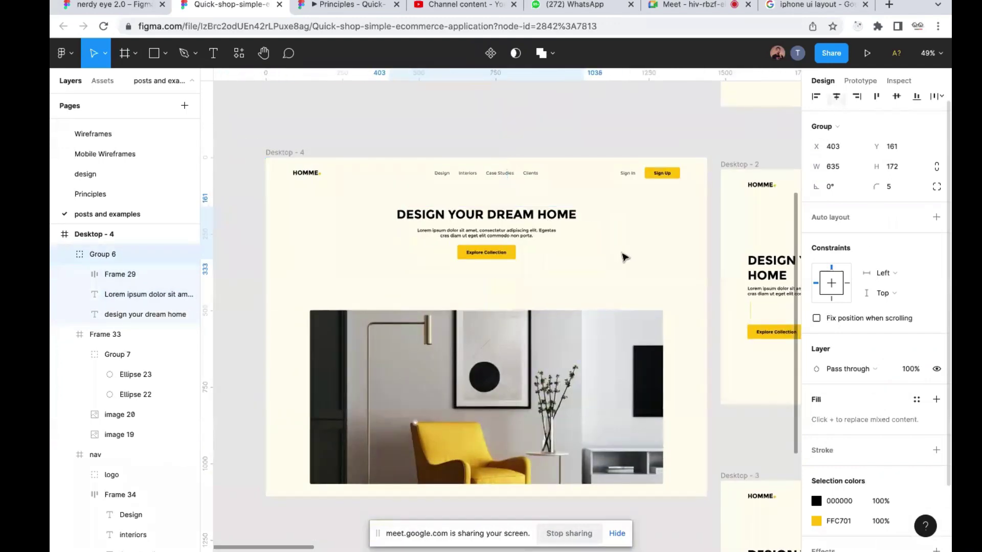
Move the hero text group 80 px down, to Y 241 in Desktop - 4
key("shift+Down")
key("shift+Down")
key("shift+Down")
key("shift+Down")
key("shift+Down")
key("shift+Down")
key("shift+Down")
key("shift+Down")
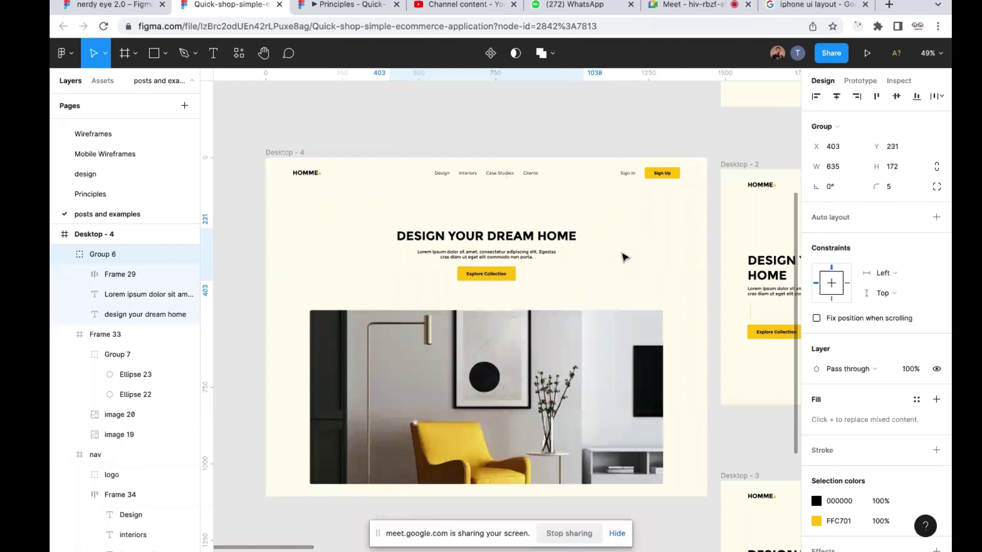
Move the living room image frame in Desktop - 4 up 40 px, to Y 459
scroll(623, 257, "down", 3)
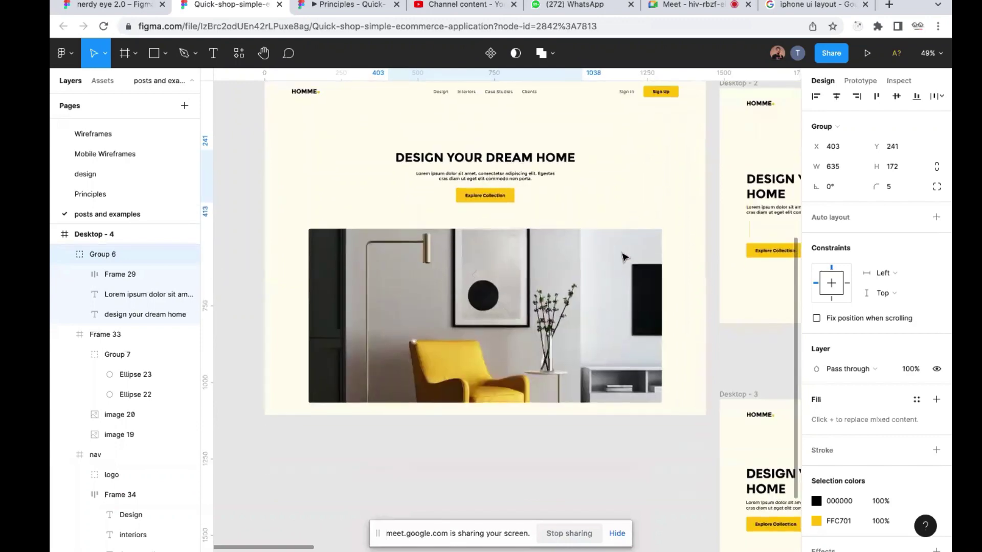
left_click(571, 278)
key("shift+Up")
key("shift+Up")
key("shift+Up")
key("shift+Up")
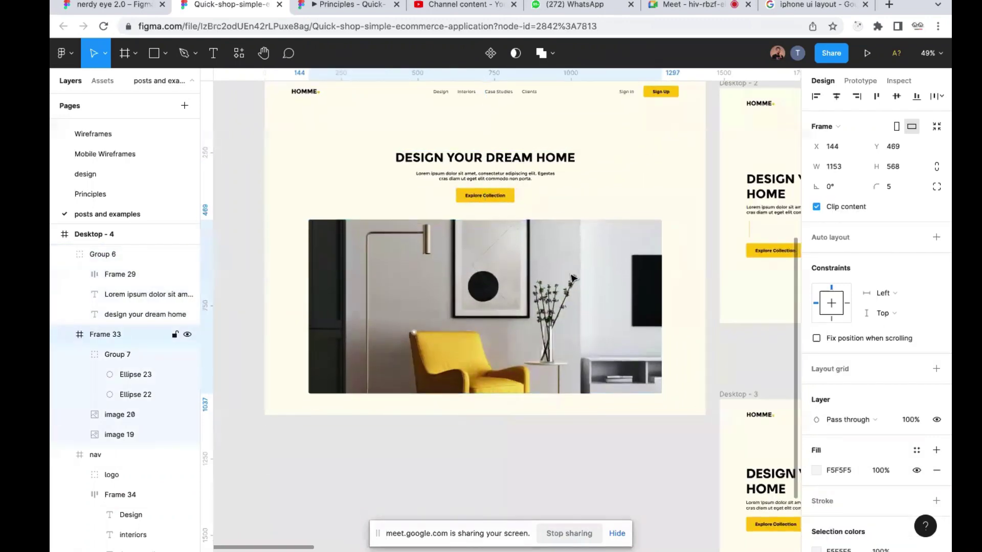
Move the hero text group up about 70 px to widen the gap above the image
scroll(572, 278, "down", 3)
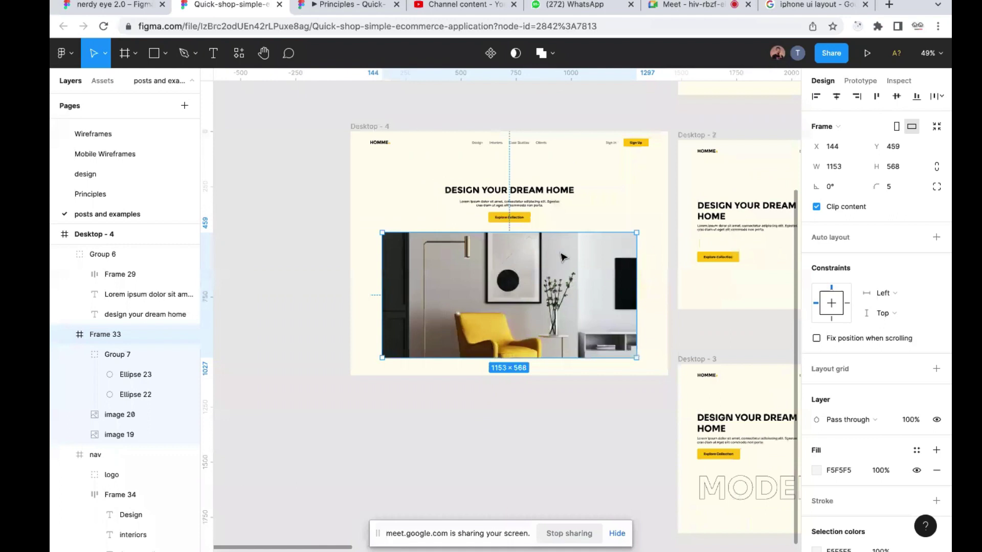
left_click(532, 203)
key("shift+Up")
key("shift+Up")
key("shift+Up")
key("shift+Up")
key("shift+Up")
key("shift+Up")
key("shift+Up")
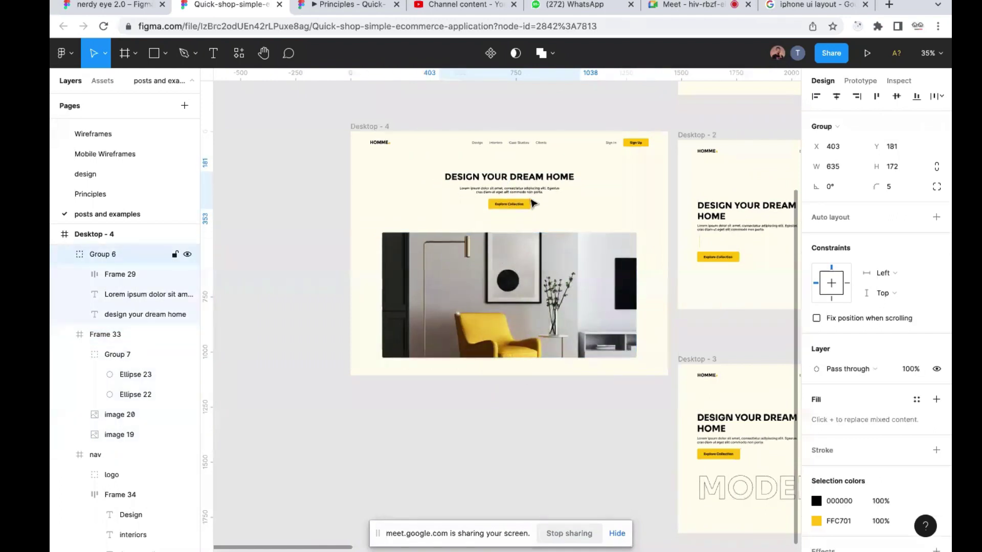
Move the whole Desktop - 4 frame farther away from the other desktop frames, to about X 3299, Y 1641
left_click(526, 457)
scroll(526, 456, "down", 5)
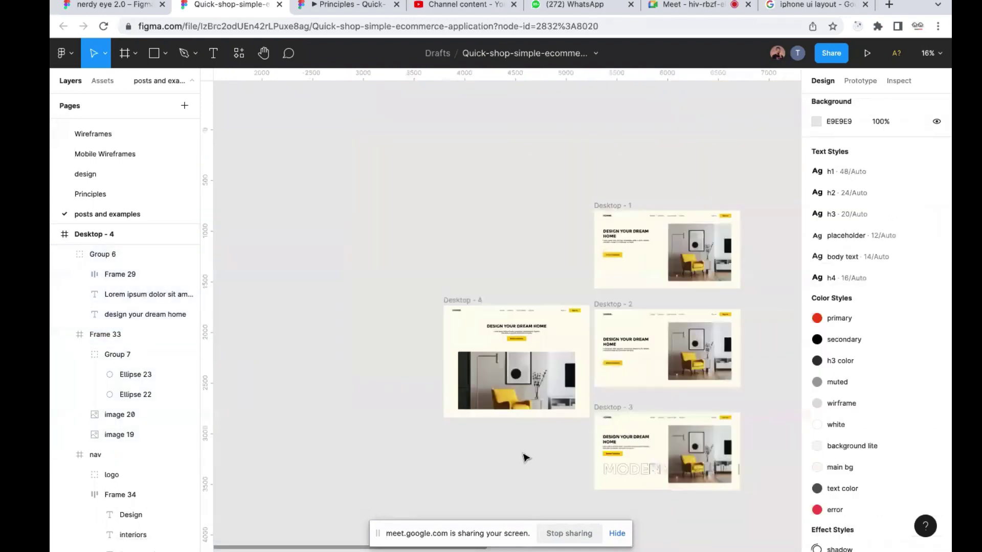
left_click(457, 300)
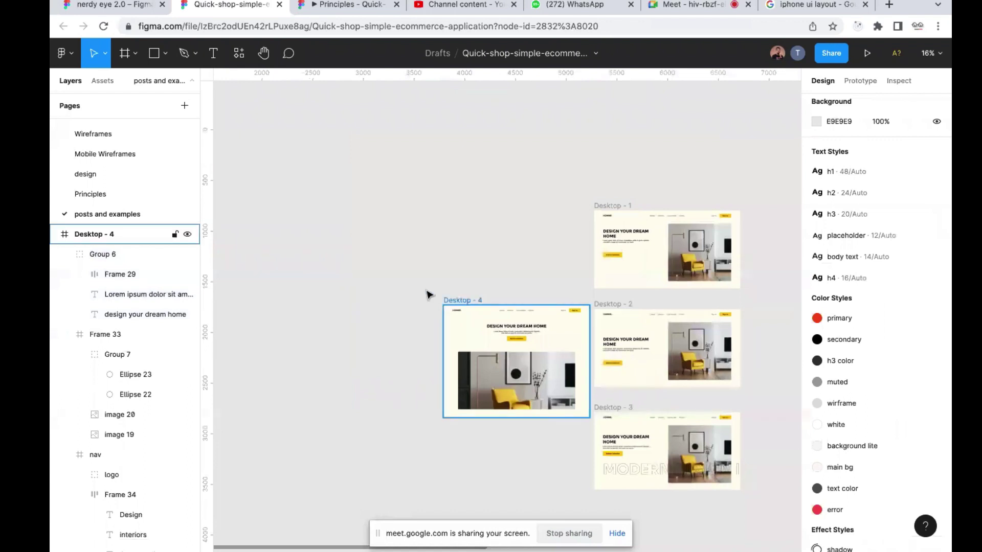
left_click_drag(457, 300, 407, 290)
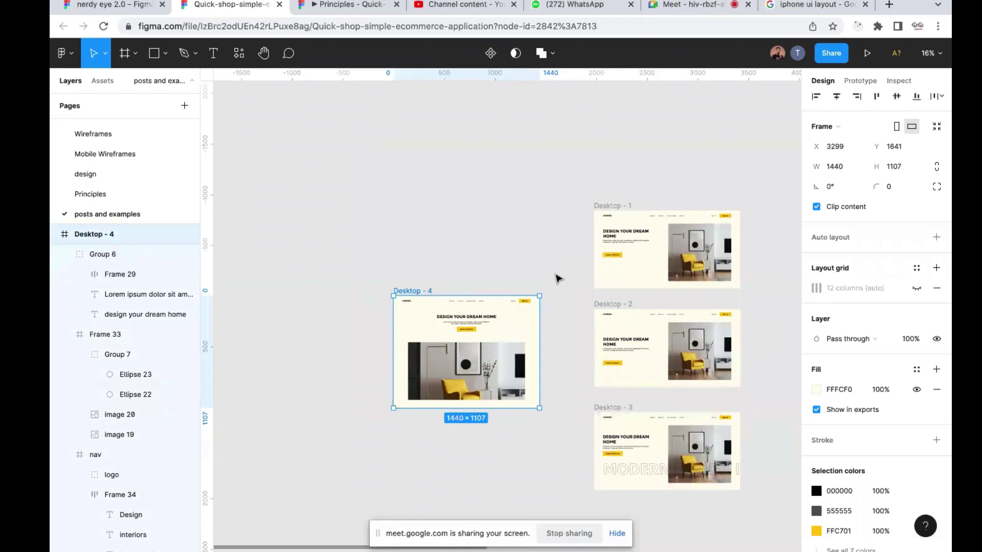
Compare how the hero text is aligned with the image in Desktop - 1 and Desktop - 2
scroll(682, 311, "right", 3)
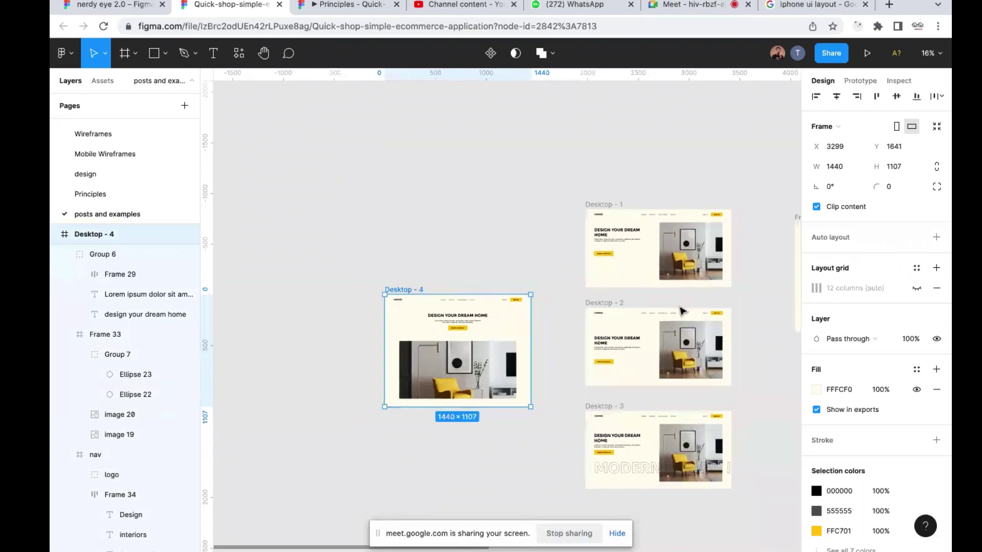
scroll(652, 241, "up", 3)
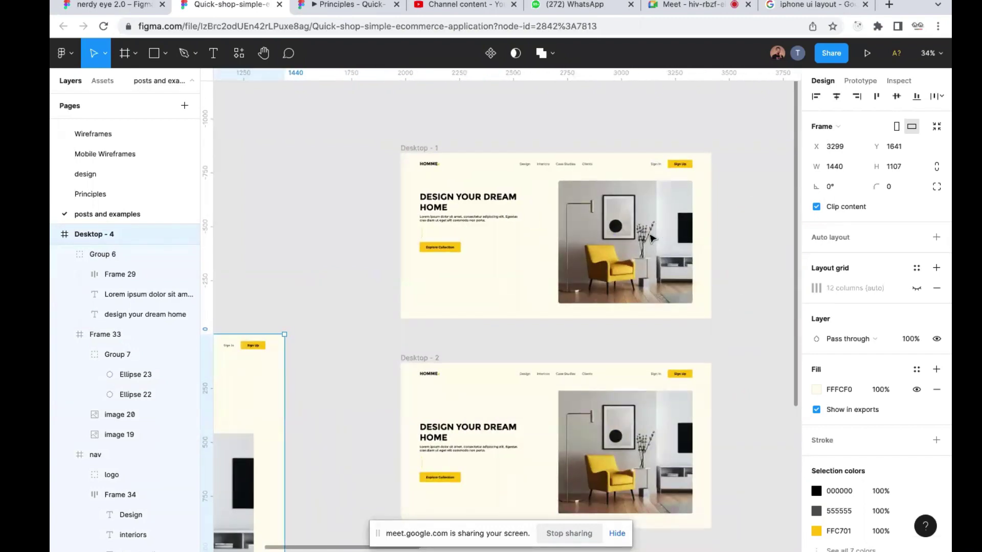
scroll(652, 238, "up", 2)
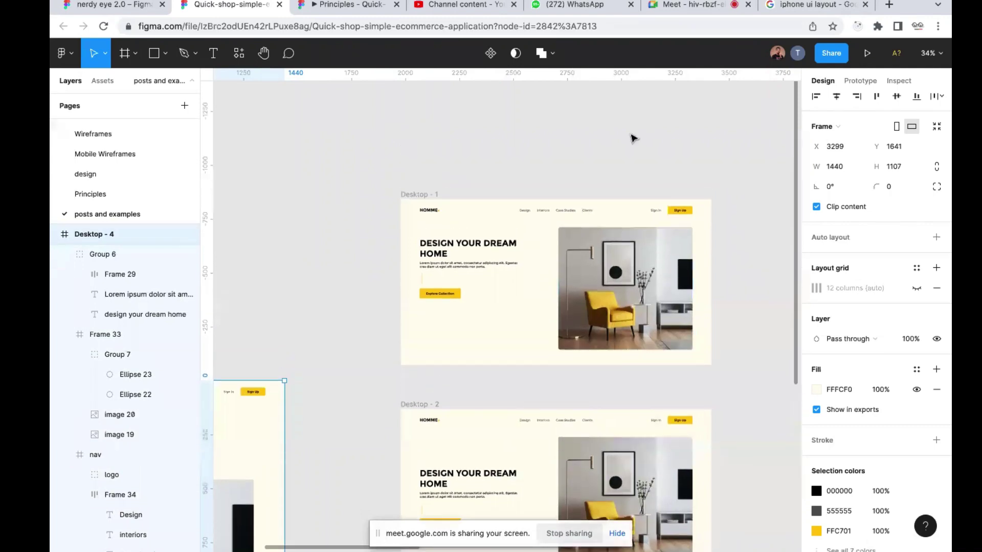
scroll(578, 298, "down", 2)
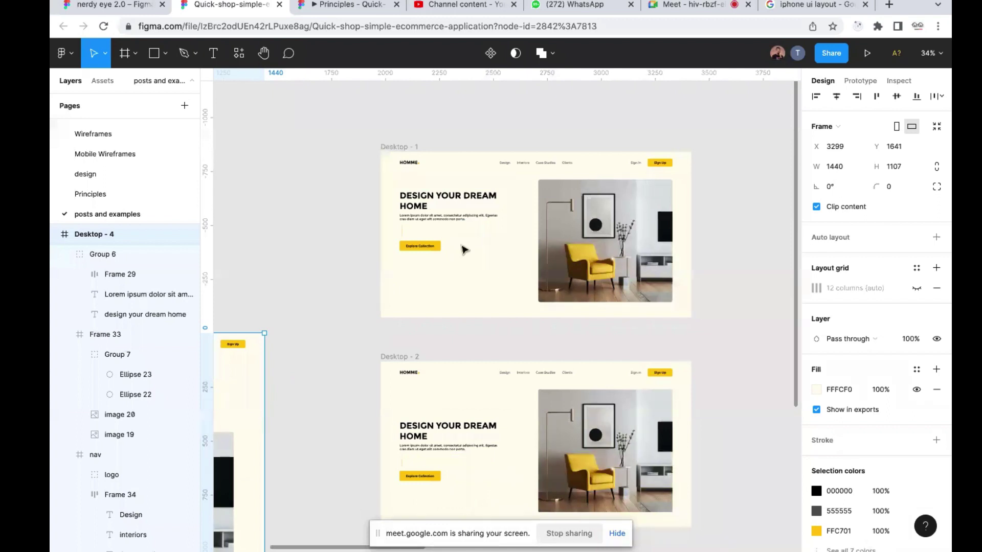
scroll(516, 186, "down", 4)
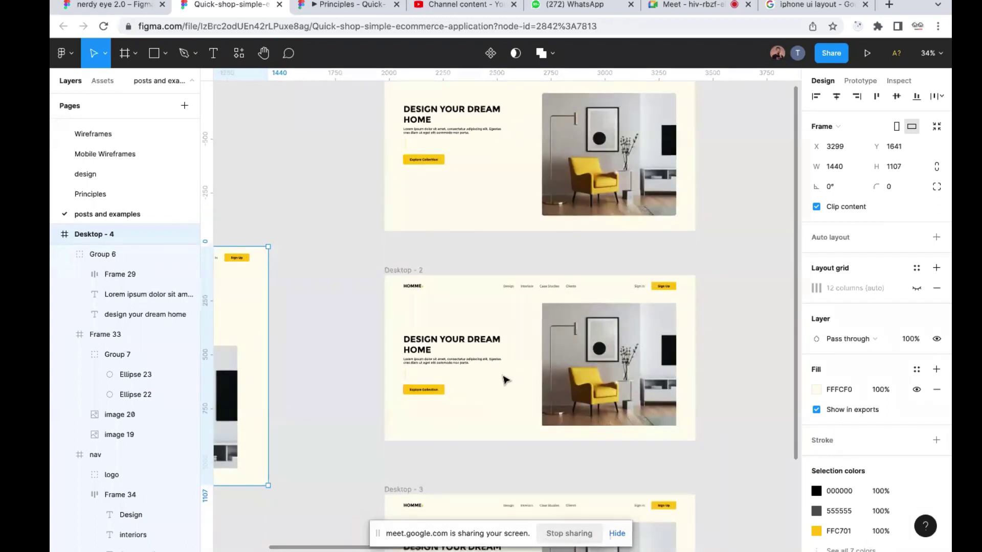
scroll(505, 380, "up", 1)
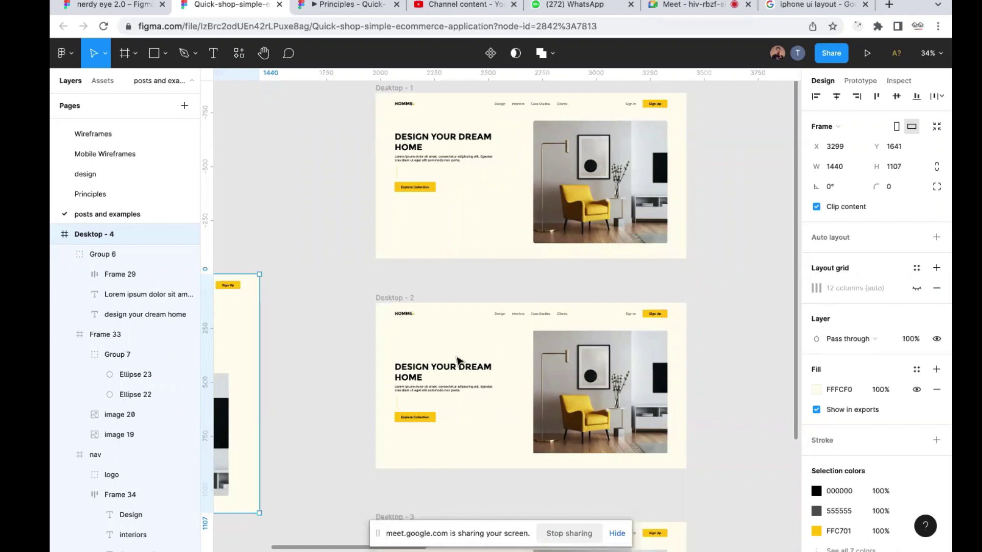
Switch to the Google Meet call and admit everyone waiting to join
left_click(683, 11)
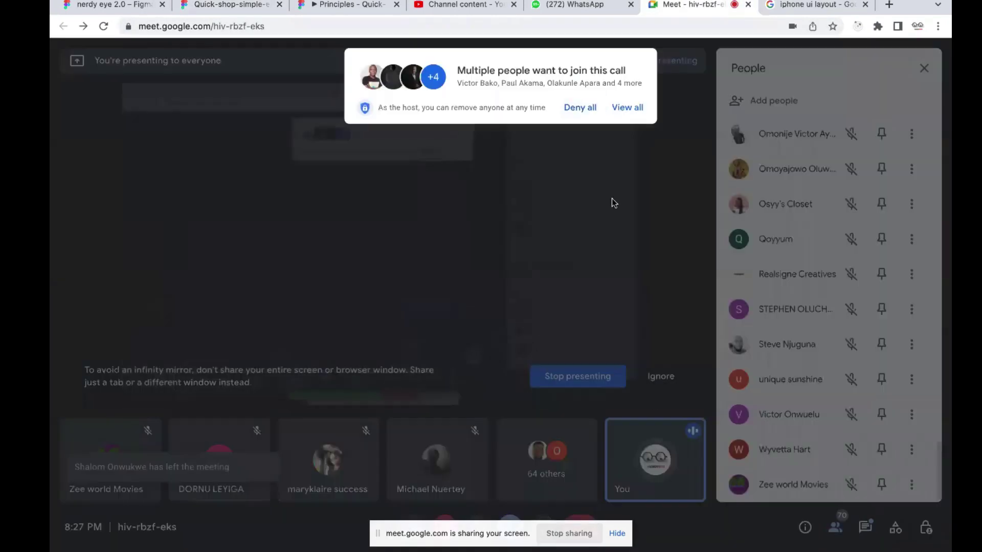
left_click(630, 107)
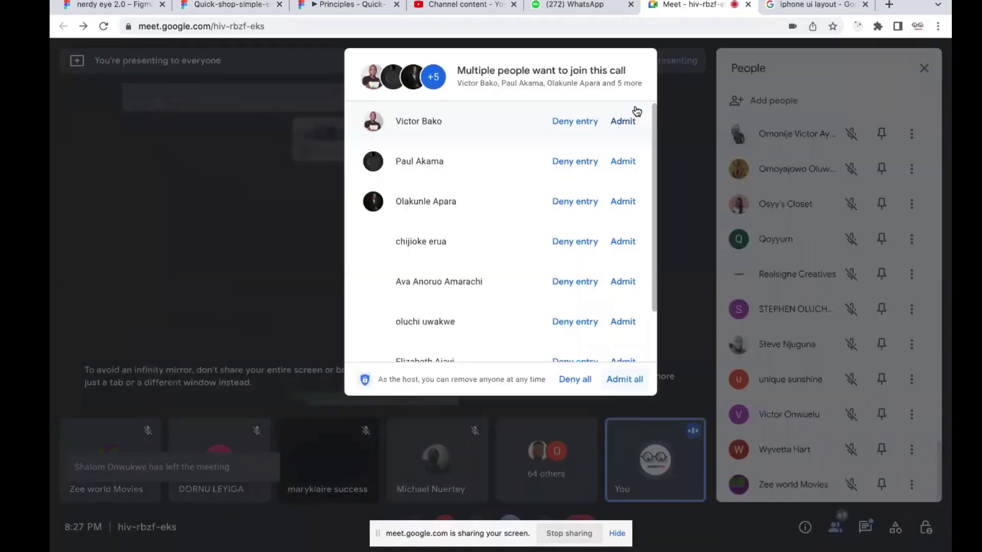
left_click(624, 379)
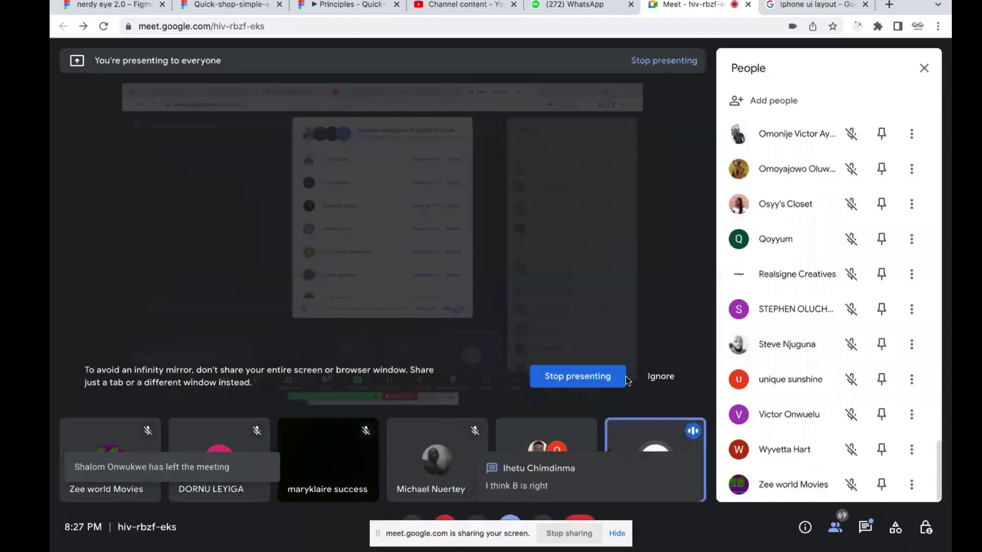
Show the in-call messages and admit all participants from the new join request
left_click(865, 528)
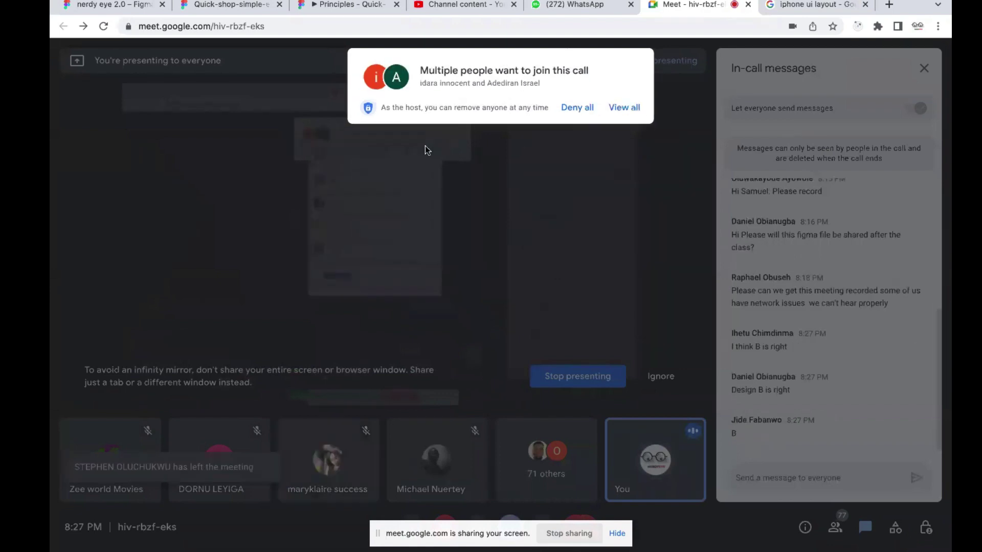
left_click(632, 116)
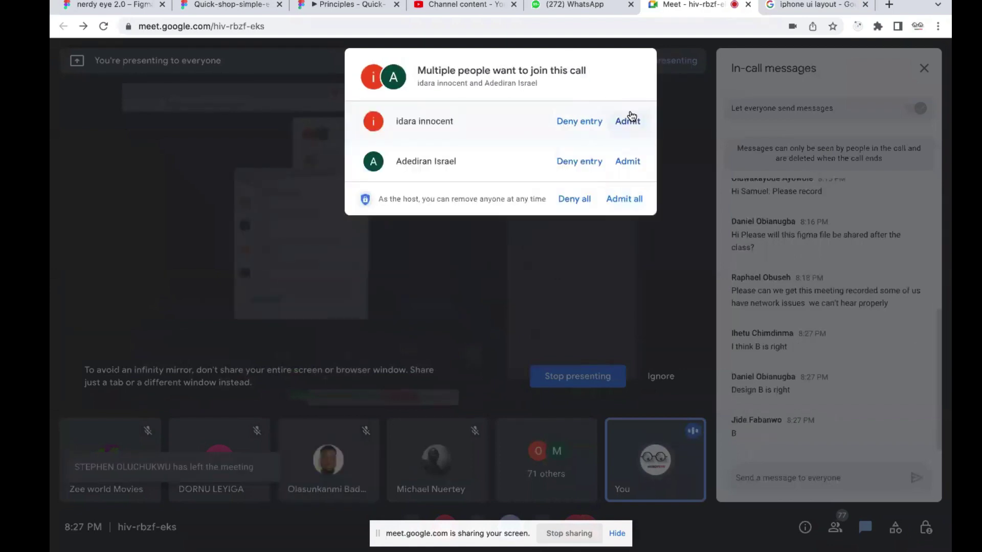
left_click(621, 198)
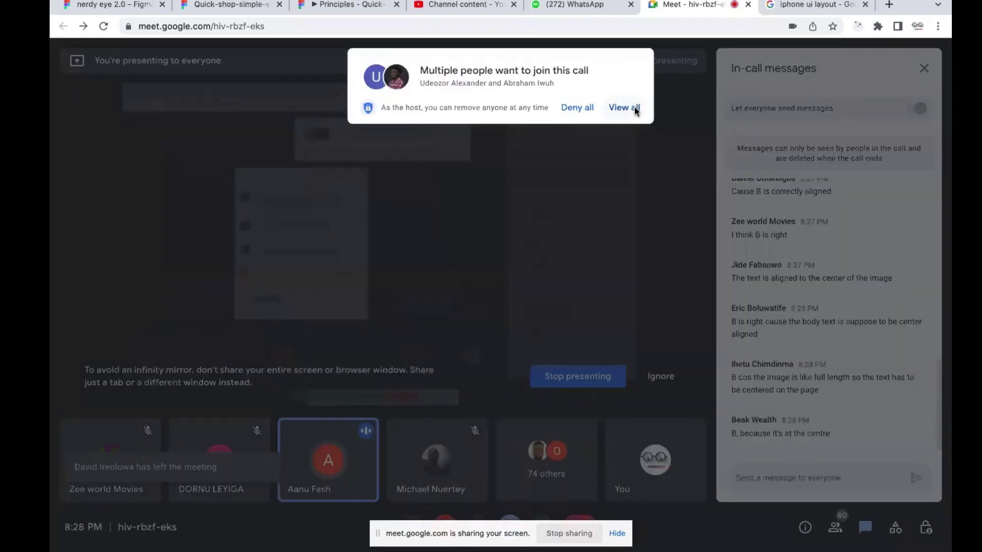
Admit everyone in the latest join request and switch back to the Quick-shop design file in Figma
left_click(635, 108)
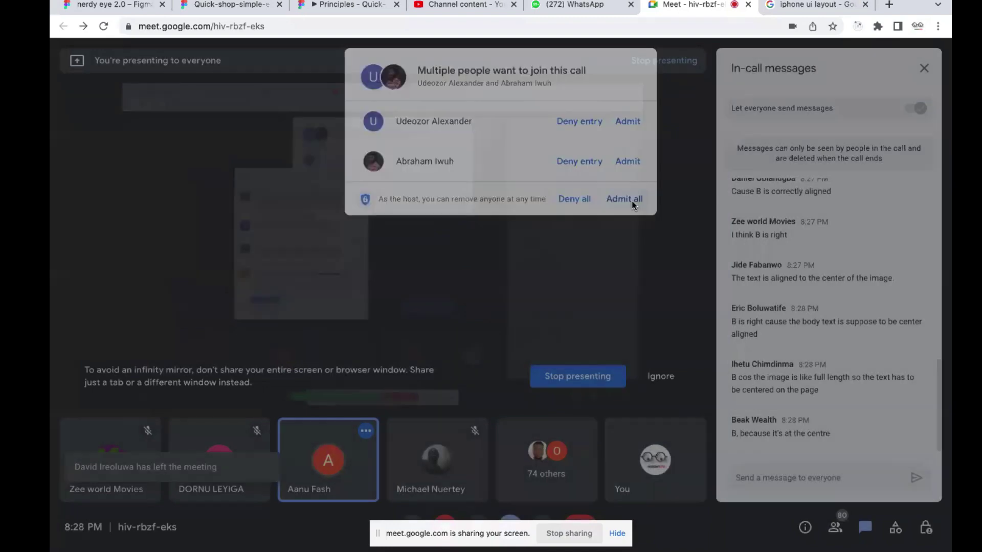
left_click(634, 203)
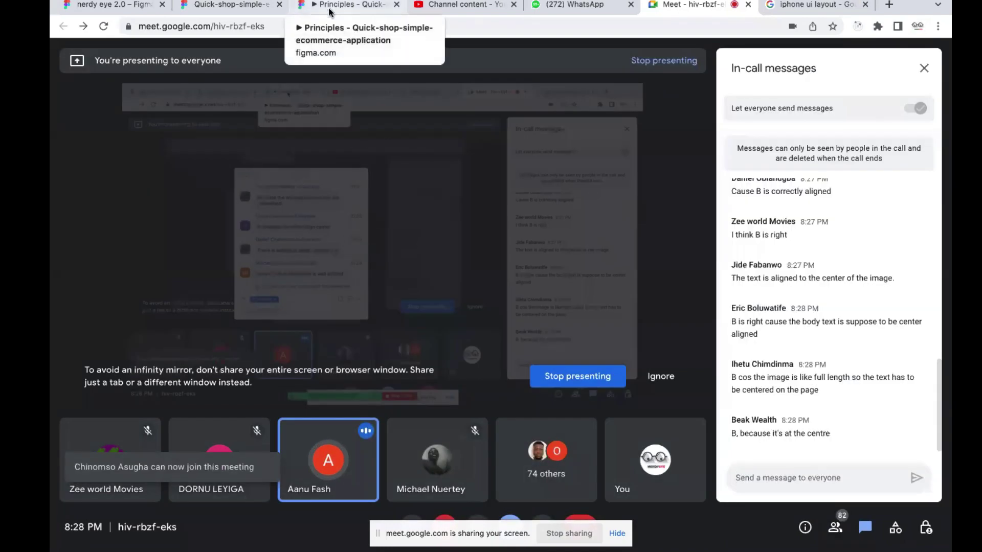
left_click(231, 6)
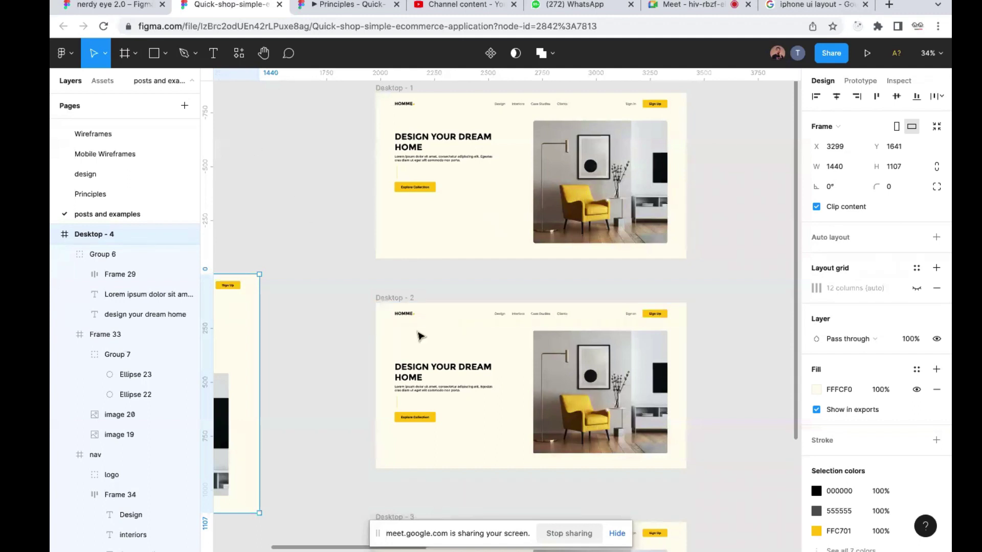
Compare the Desktop - 1 and Desktop - 2 layouts and read the answers in the meeting chat
scroll(418, 334, "down", 3)
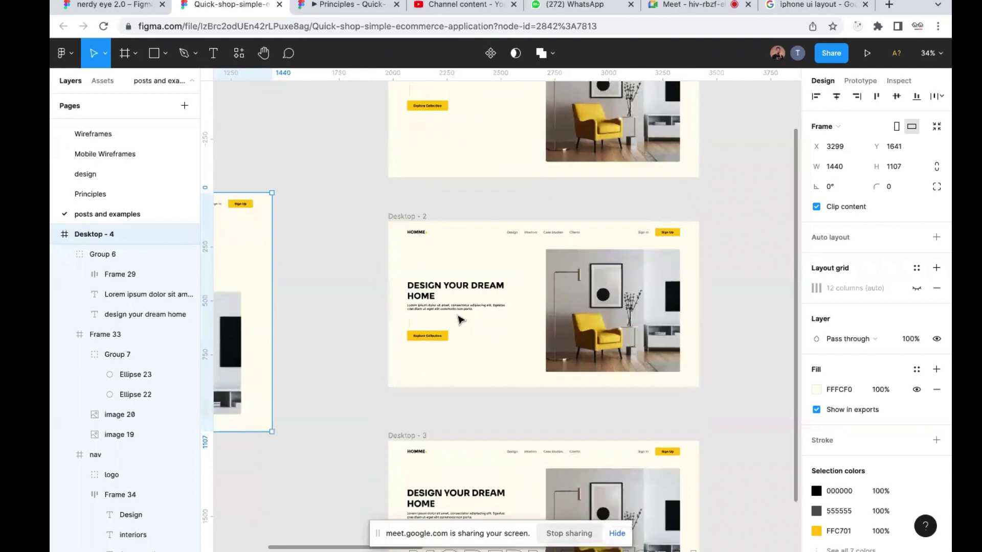
scroll(459, 317, "up", 4)
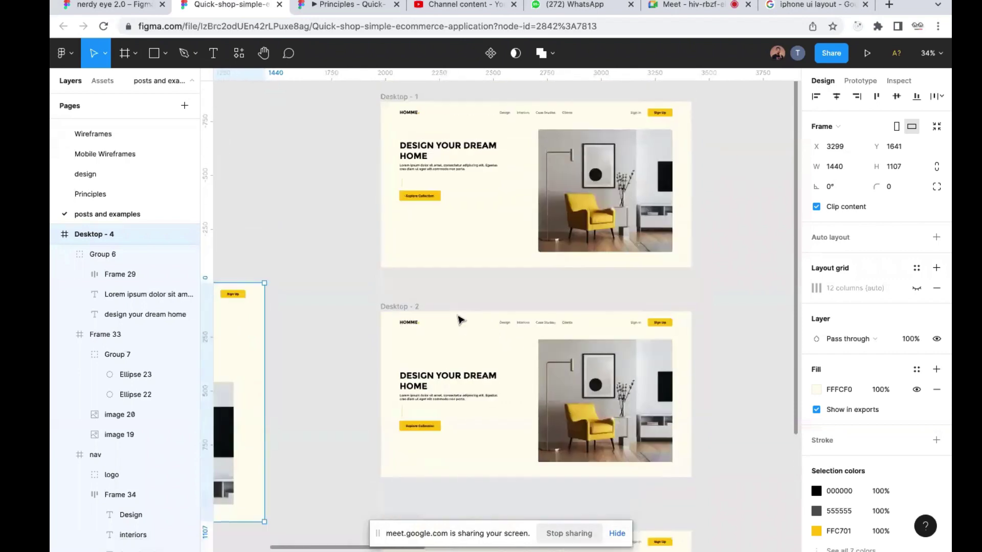
left_click(687, 6)
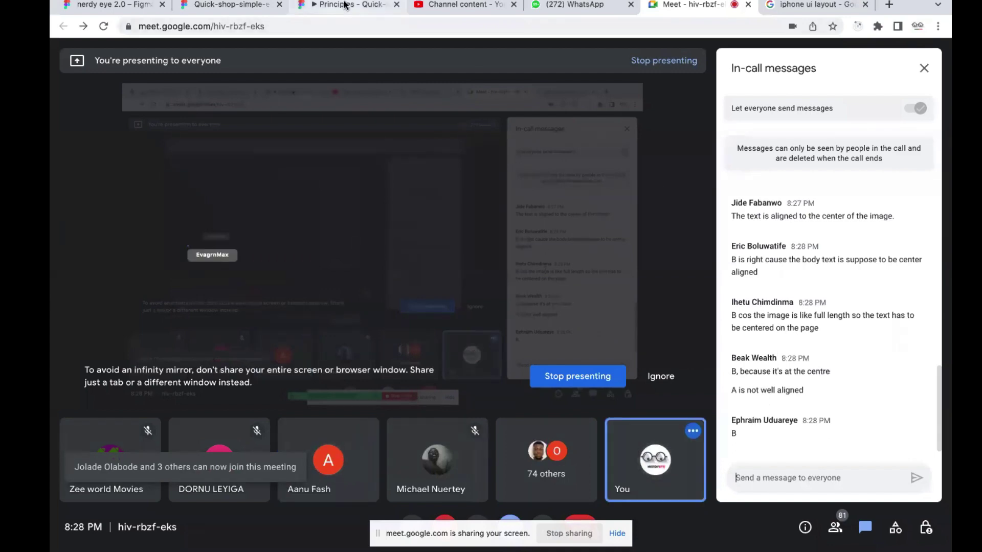
left_click(230, 5)
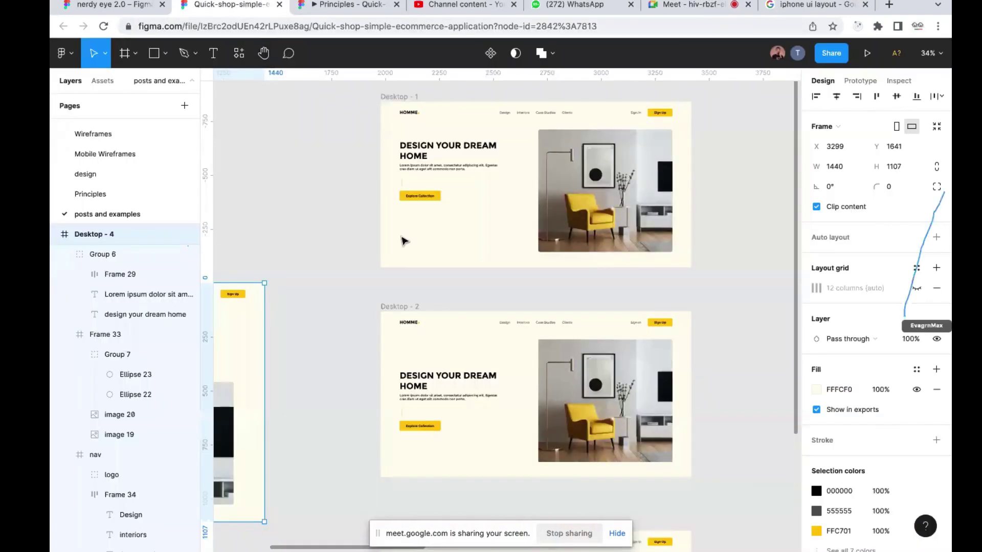
scroll(423, 271, "right", 2)
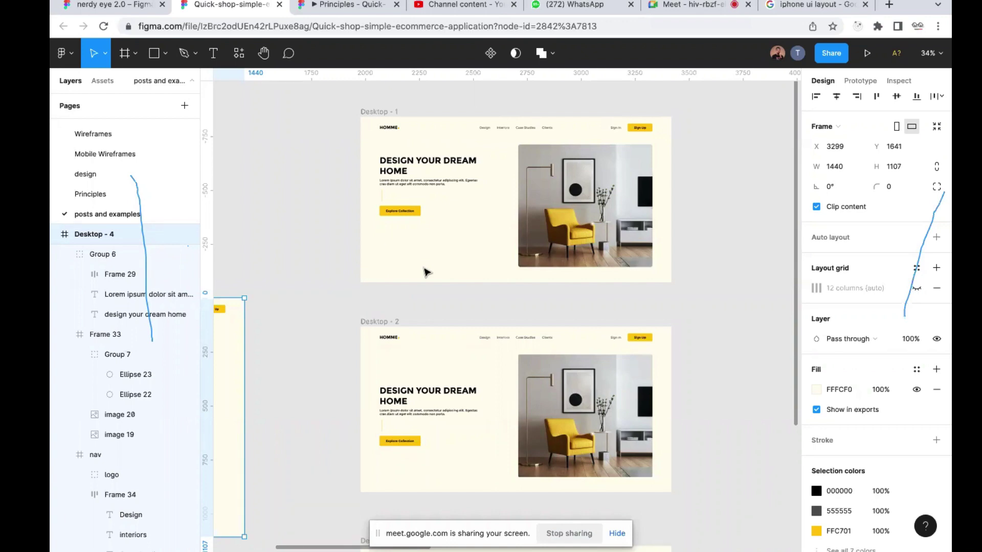
Align the text group and the image in Desktop - 1 by their vertical centers
left_click(434, 185)
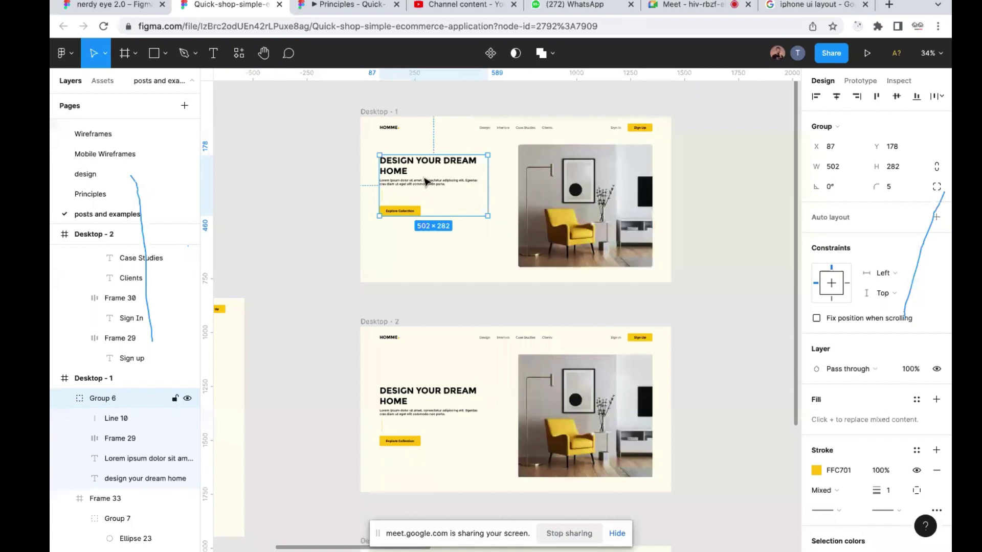
left_click(570, 196, "shift")
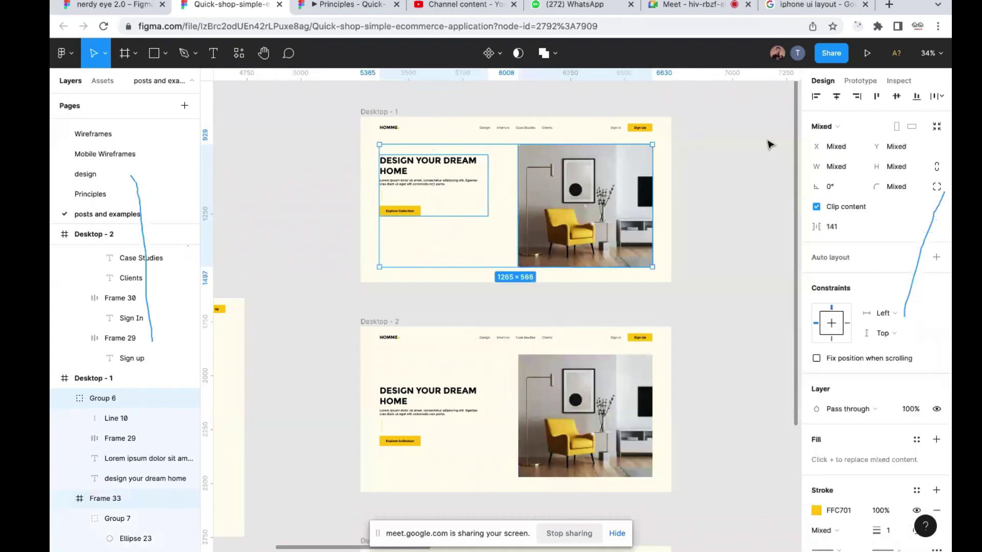
left_click(897, 97)
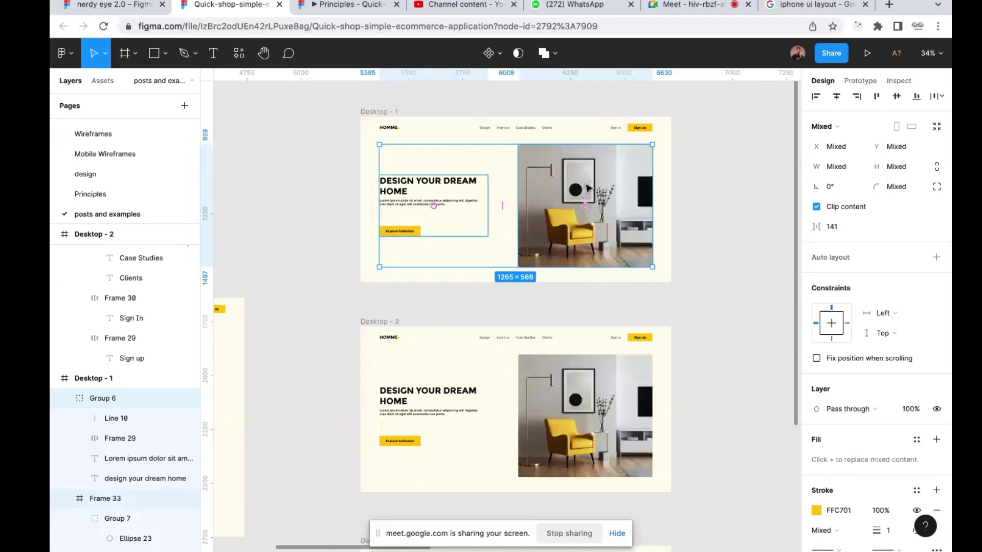
left_click(673, 310)
Undo the vertical-center alignment of the text group and image in Desktop - 1
scroll(674, 311, "down", 3)
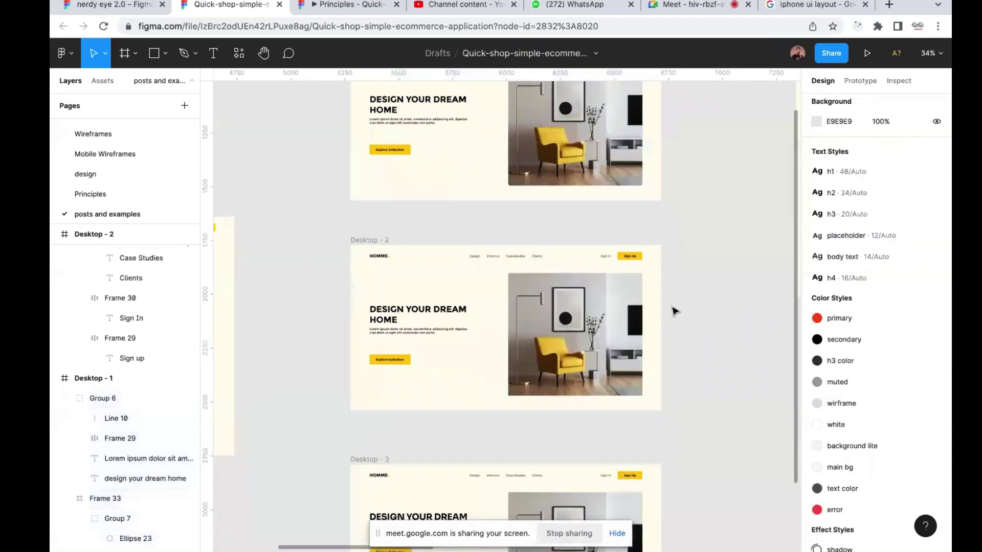
scroll(674, 311, "up", 2)
key("ctrl+z")
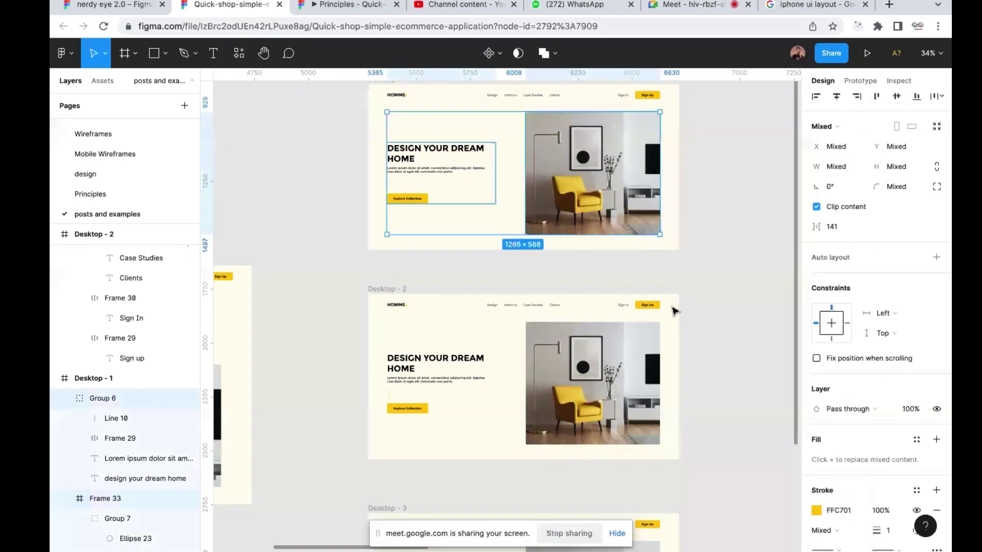
key("ctrl+z")
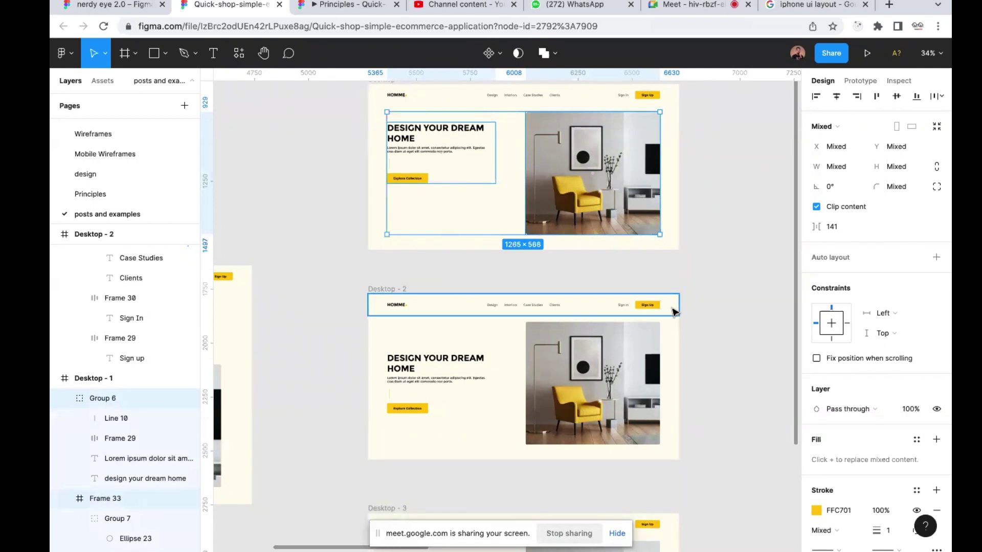
Open the Principles page and examine the Alignment slide with its vertical and horizontal alignment diagrams
scroll(673, 310, "down", 5)
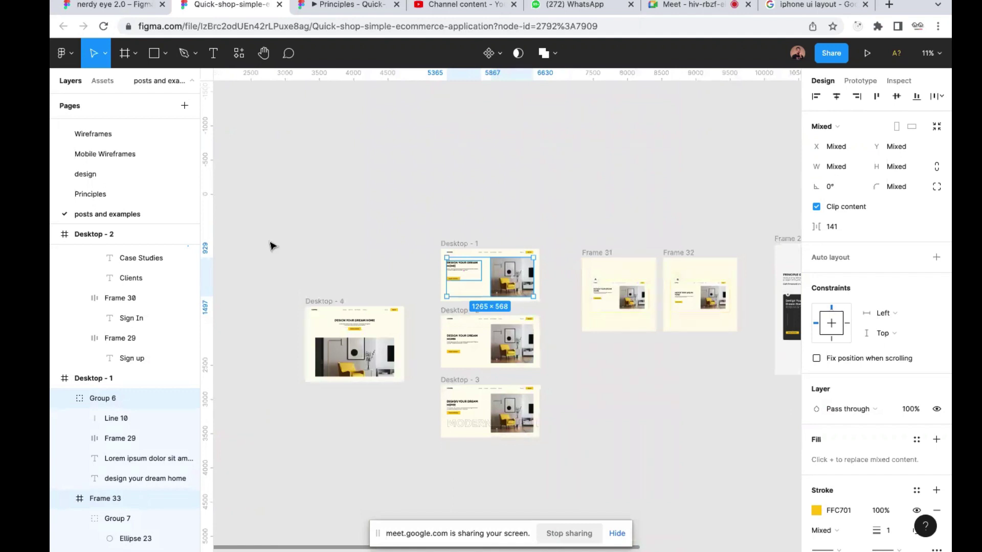
left_click(107, 196)
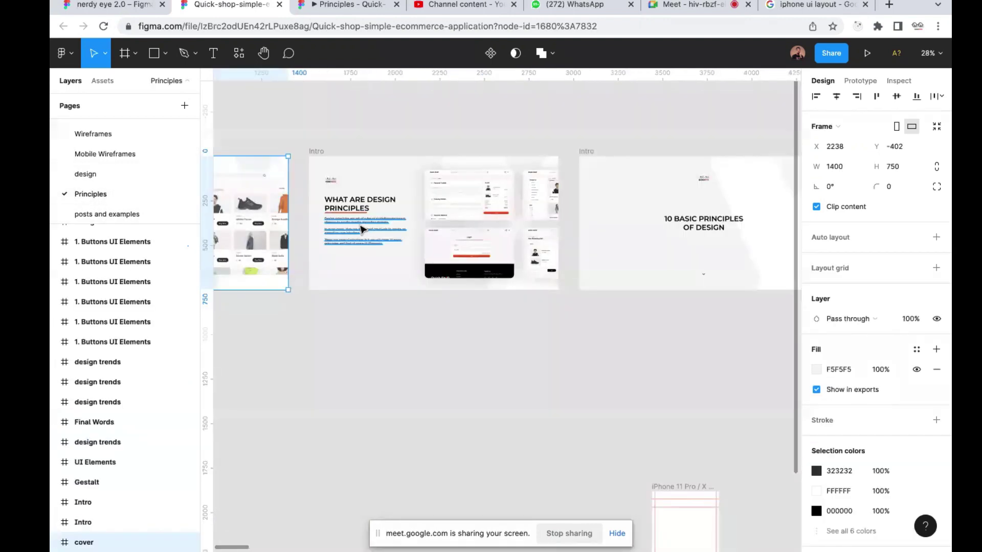
scroll(362, 230, "right", 3)
scroll(361, 230, "left", 8)
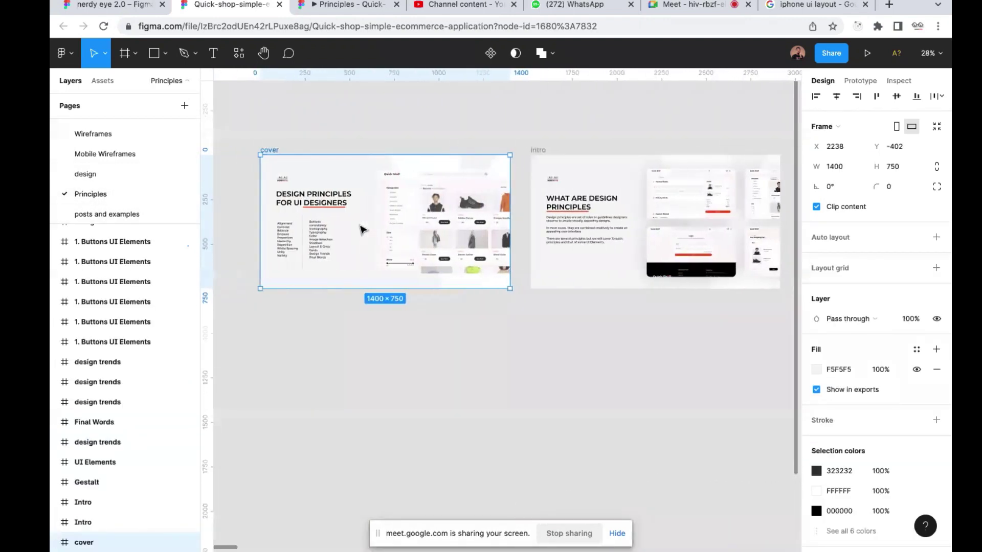
scroll(361, 230, "right", 6)
scroll(361, 227, "right", 8)
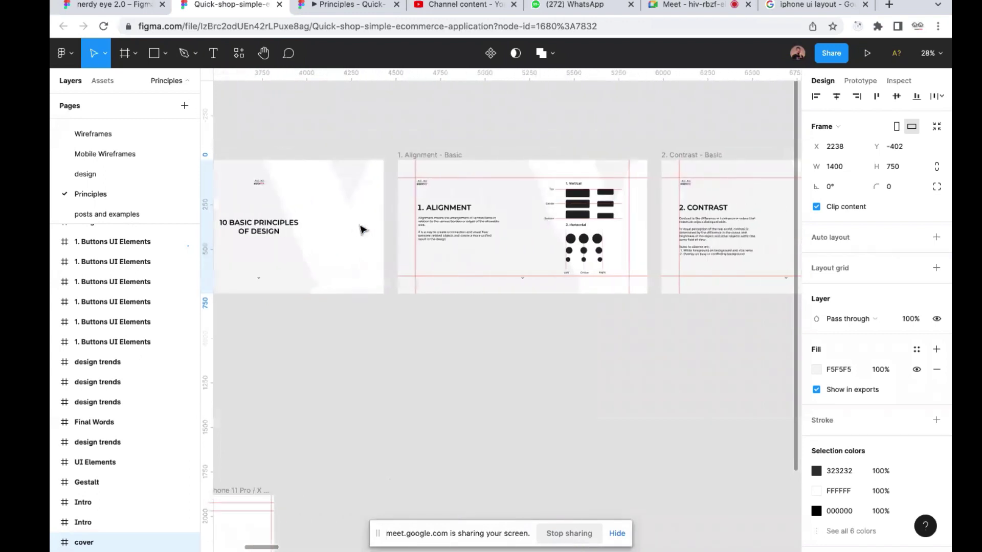
scroll(547, 222, "right", 3)
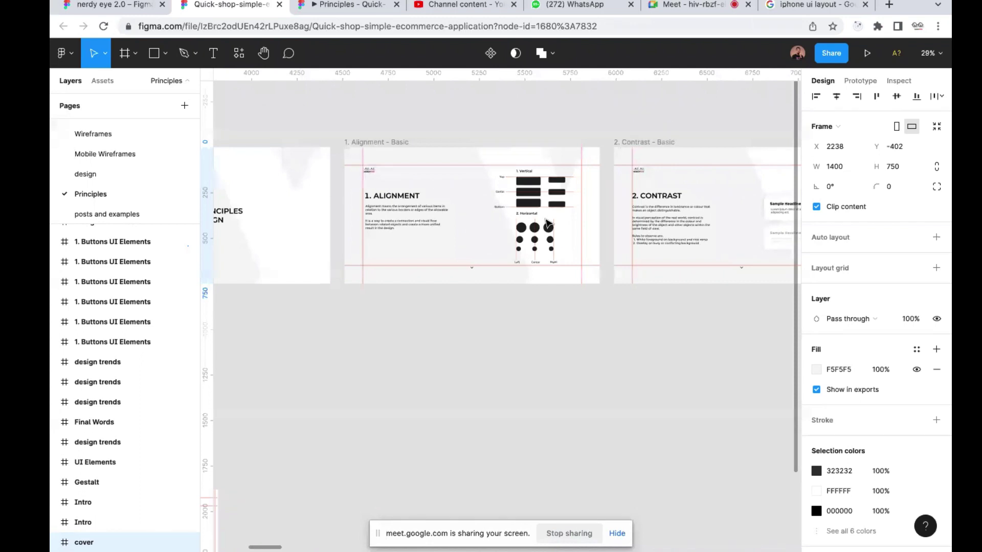
scroll(548, 223, "left", 5)
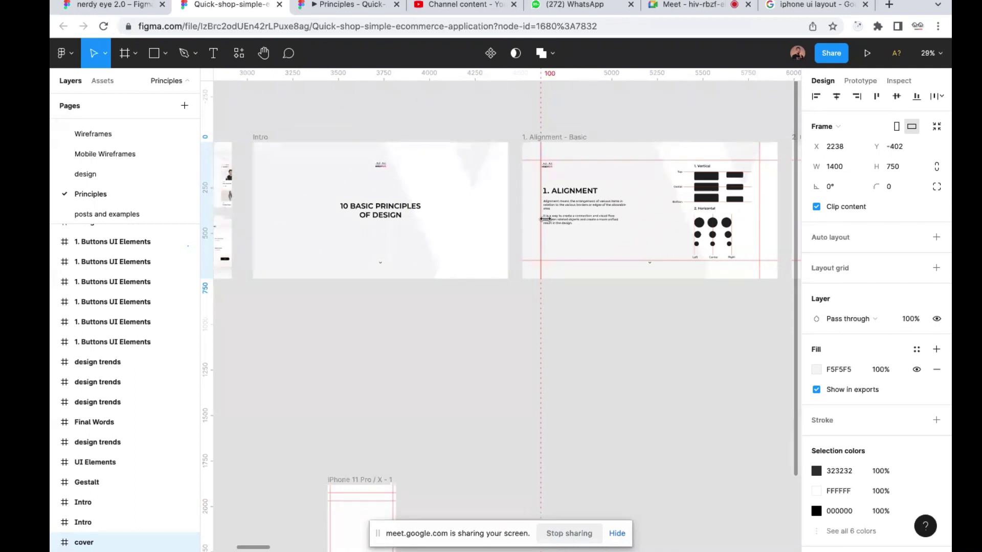
scroll(677, 215, "right", 2)
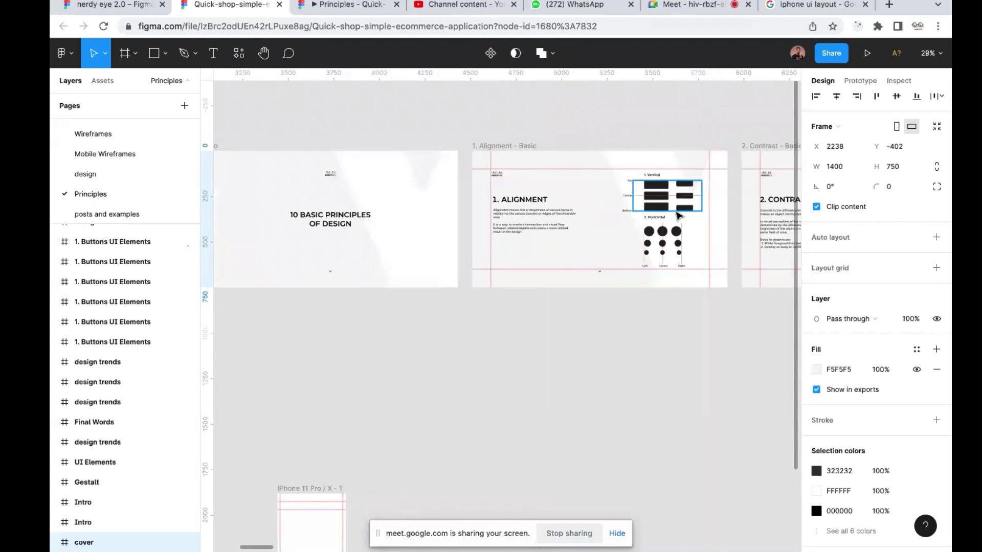
scroll(677, 215, "up", 5)
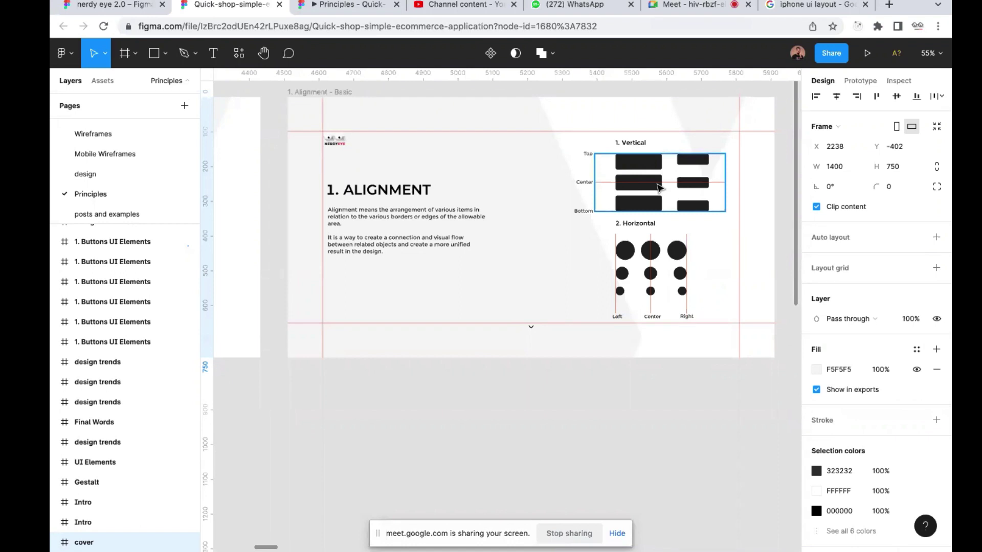
Find the Contrast slide on the Principles page and show it in the prototype presentation
scroll(658, 187, "right", 5)
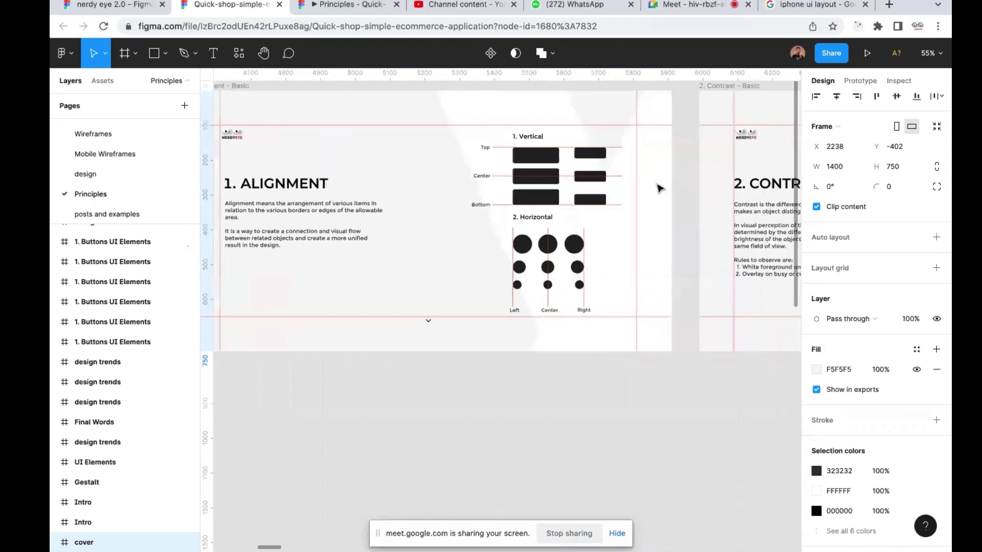
scroll(658, 188, "down", 2, "ctrl")
scroll(655, 197, "right", 5)
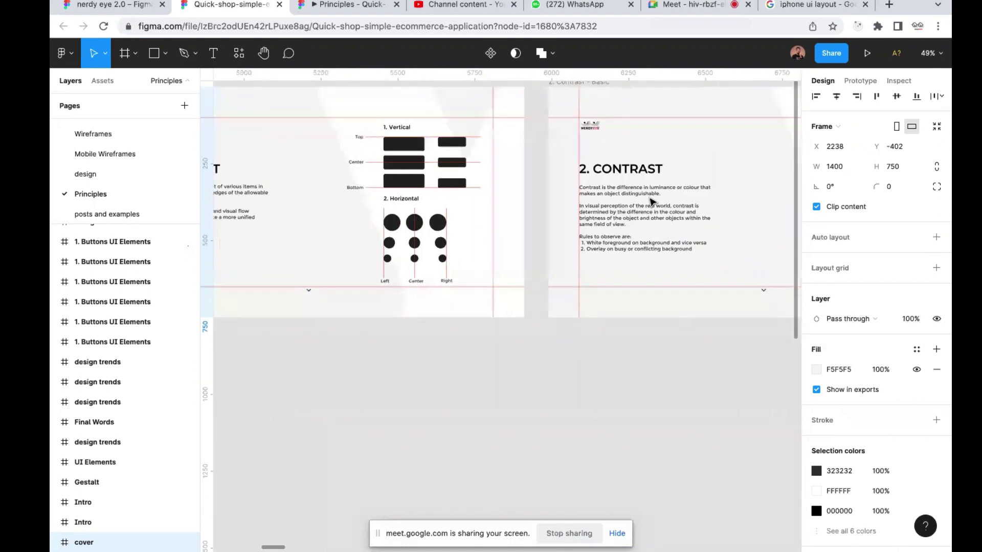
scroll(652, 201, "right", 8)
scroll(652, 201, "up", 1)
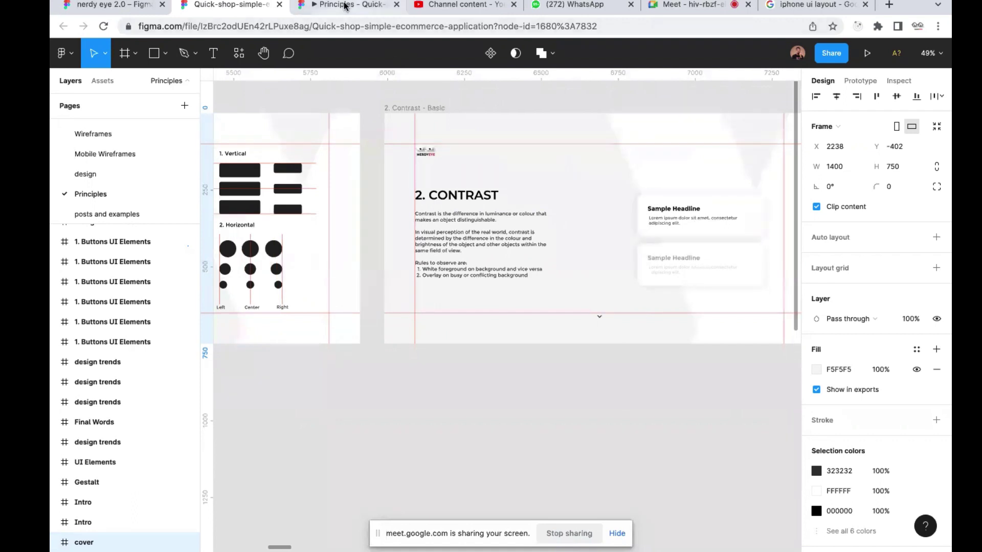
left_click(344, 5)
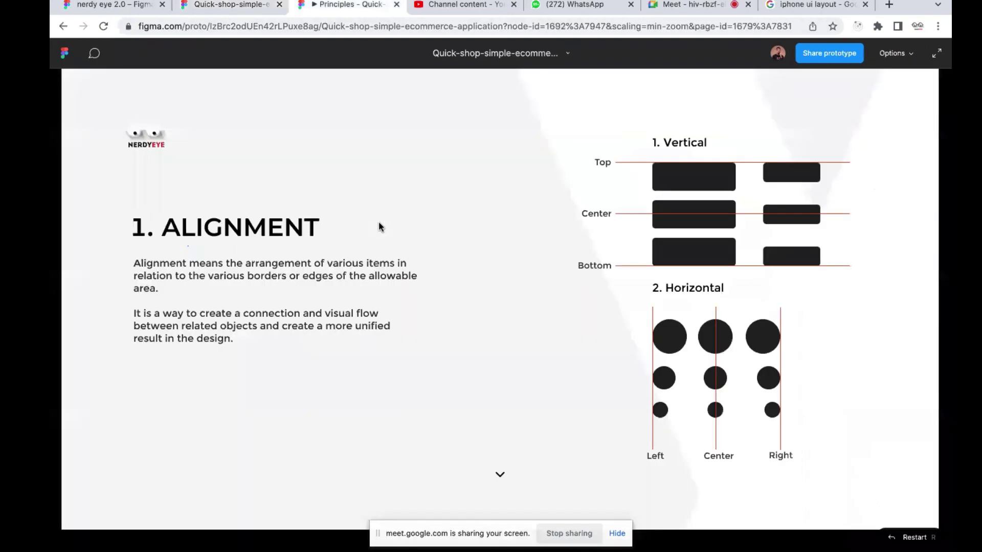
key("Right")
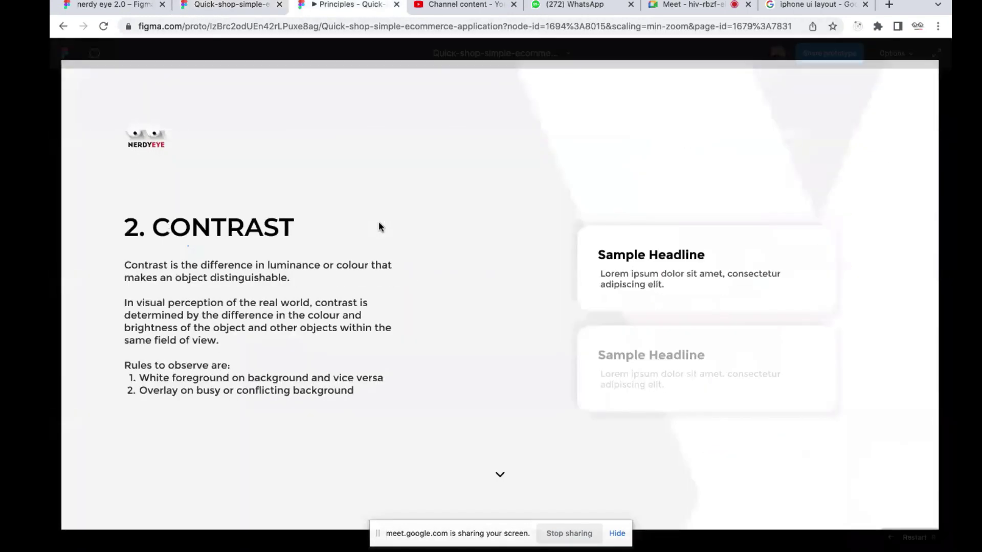
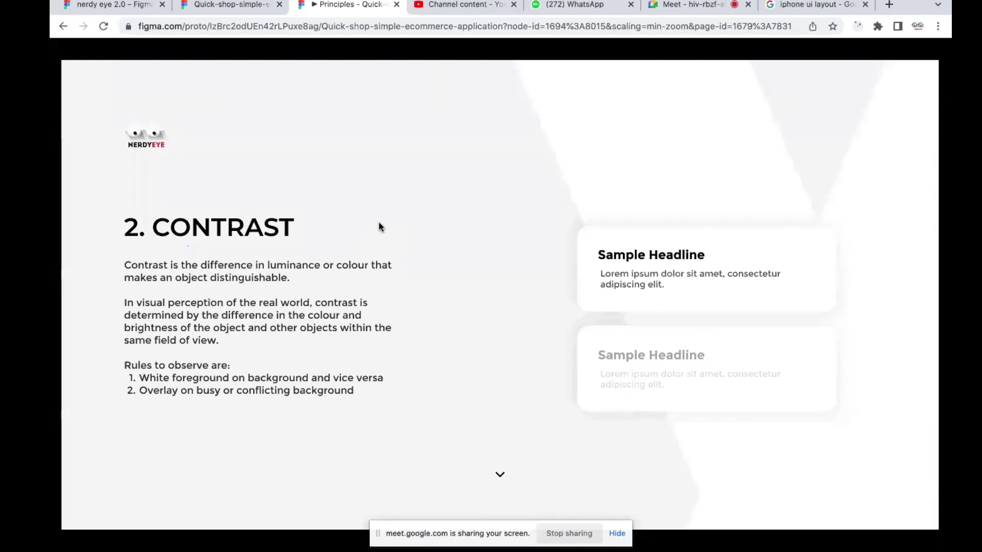
Return to the design file and open the Principle of Contrast example on the posts and examples page
left_click(225, 4)
scroll(392, 241, "down", 5)
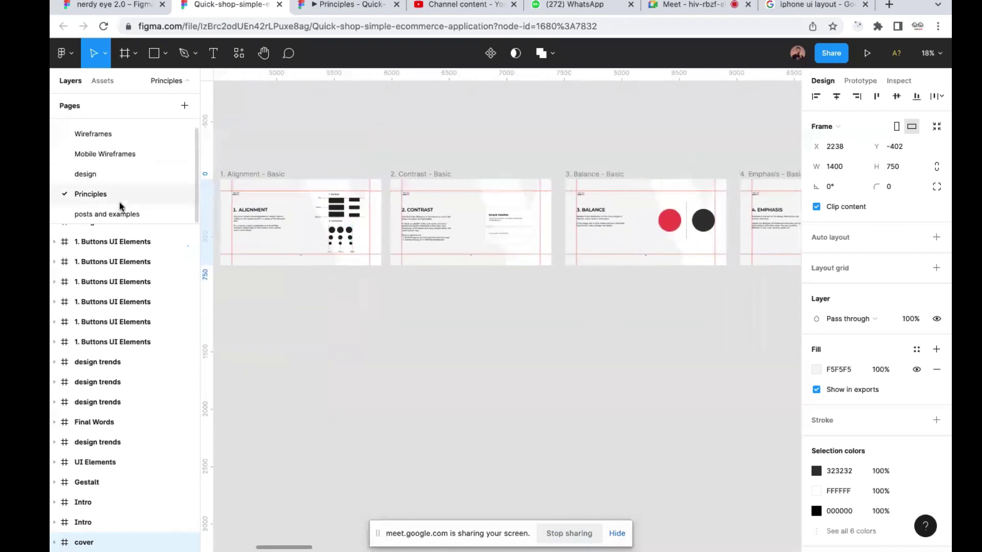
left_click(125, 214)
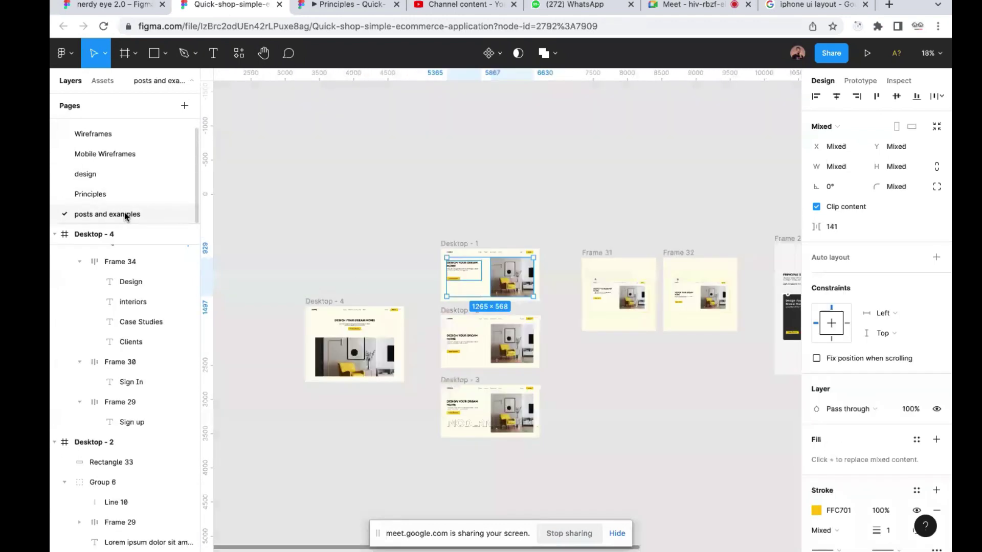
scroll(427, 321, "right", 10)
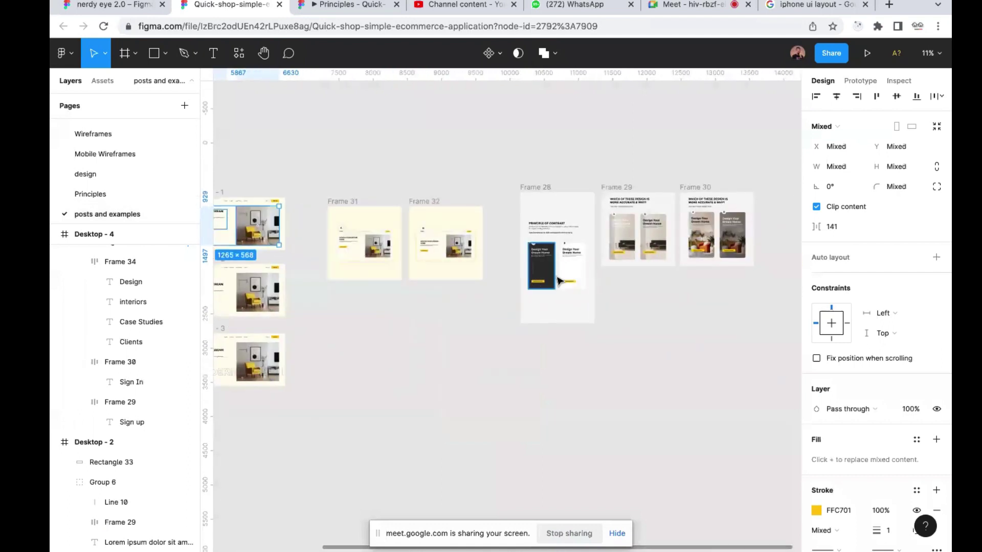
scroll(559, 280, "up", 5)
scroll(559, 280, "up", 3)
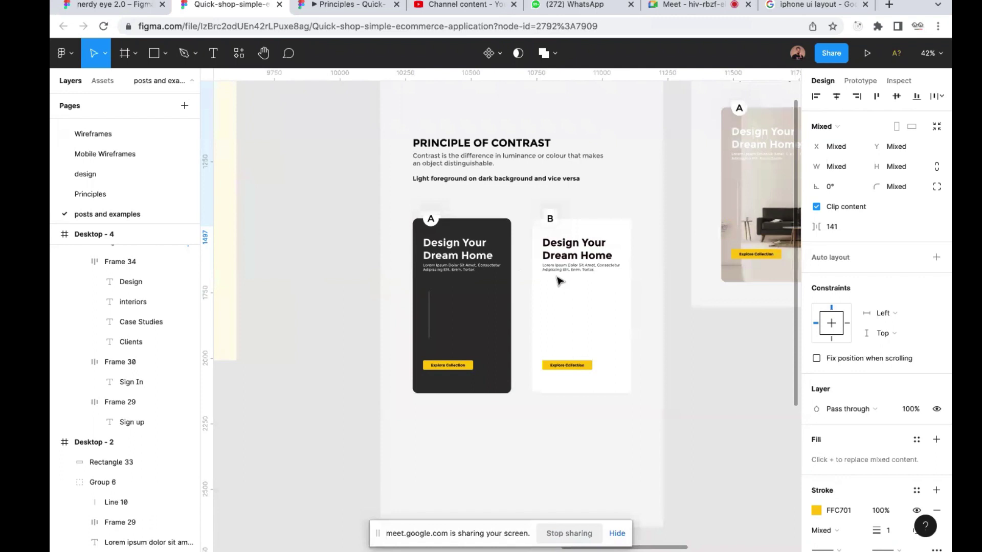
Draw a frame about 297 × 72 below cards A and B in the Principle of Contrast frame
scroll(559, 280, "down", 3)
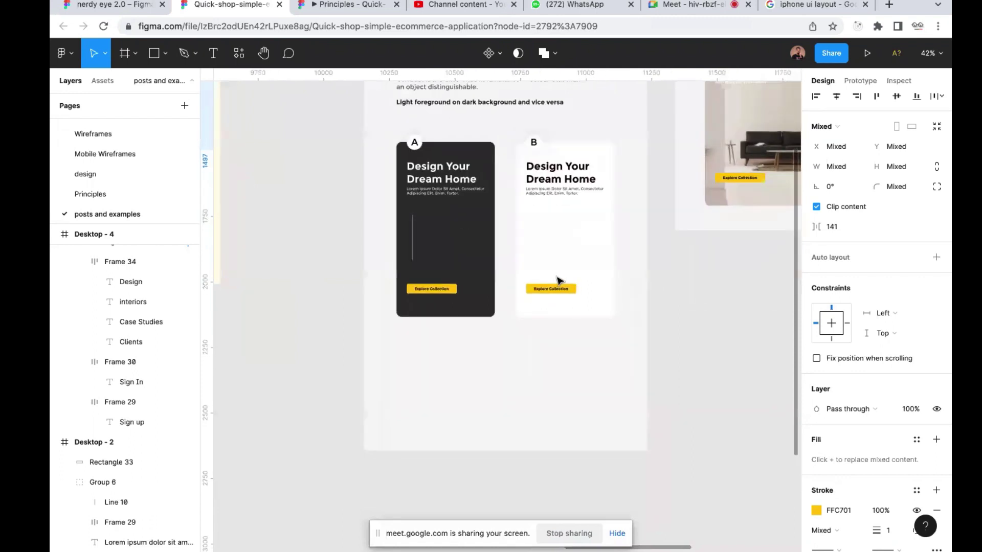
left_click(125, 53)
left_click_drag(433, 360, 511, 379)
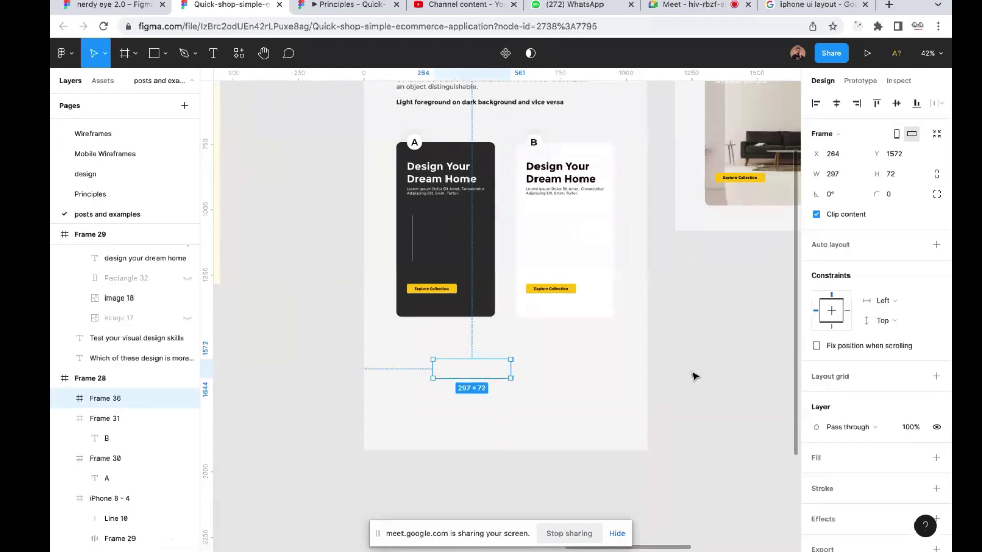
Add a solid blue-violet fill, 551FEC, to the new frame below the cards
left_click(937, 457)
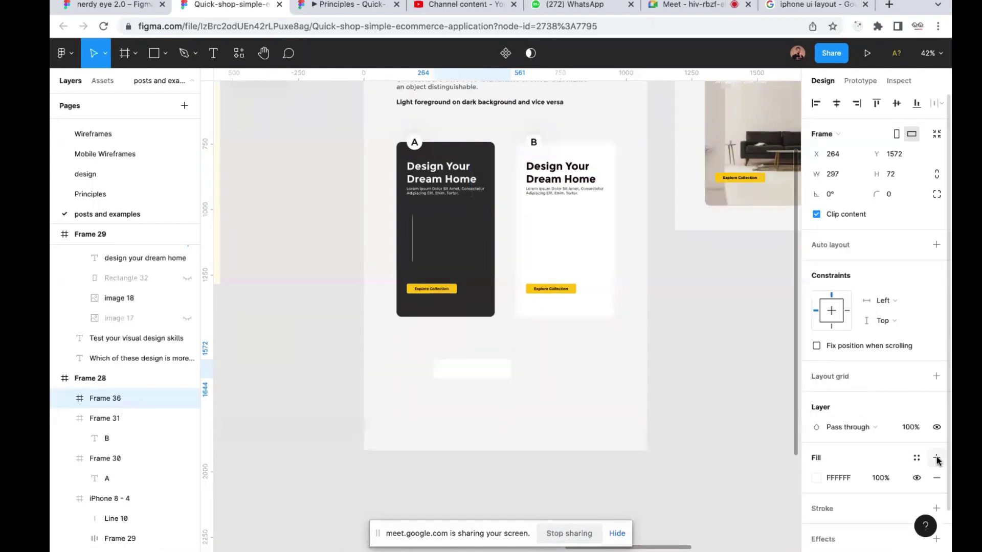
left_click(817, 476)
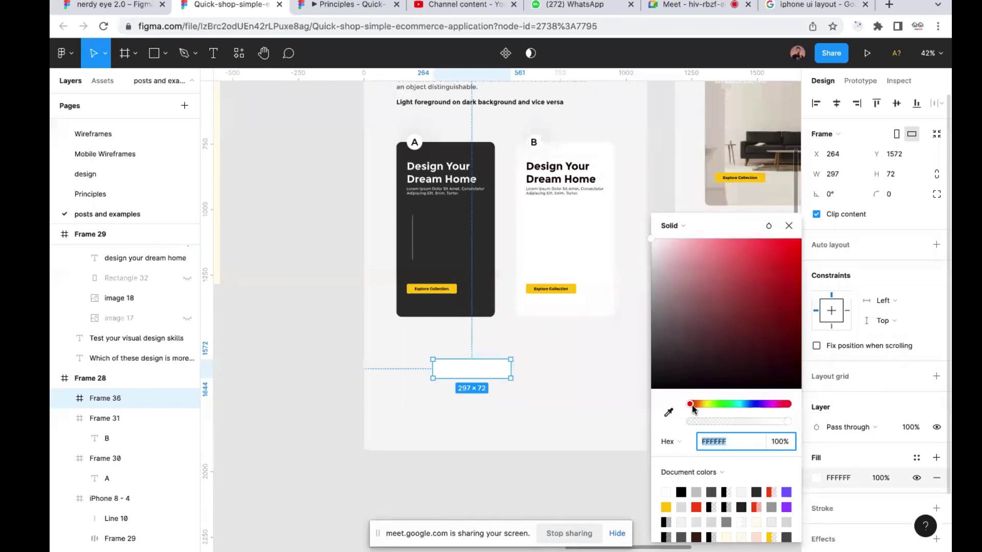
left_click_drag(692, 405, 759, 403)
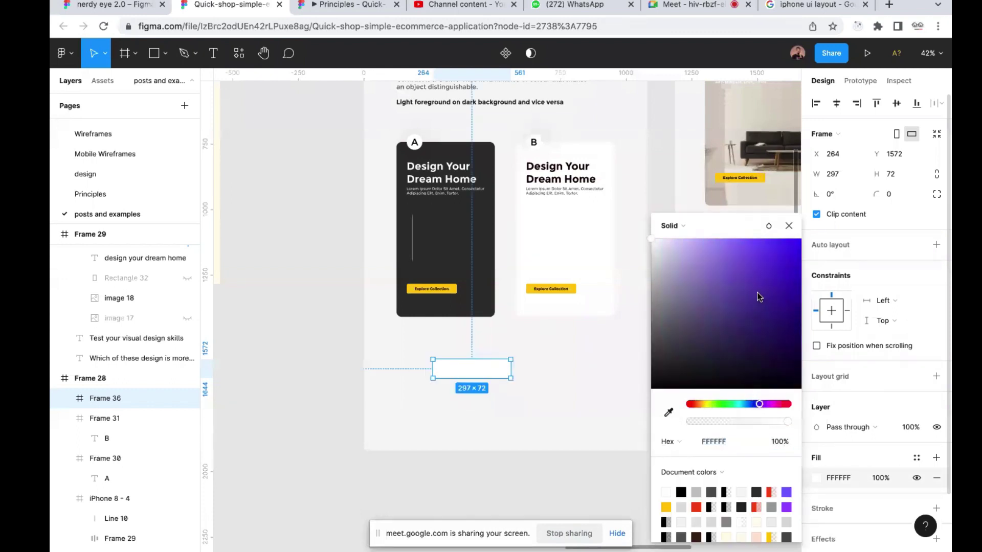
left_click_drag(759, 296, 782, 250)
left_click(789, 226)
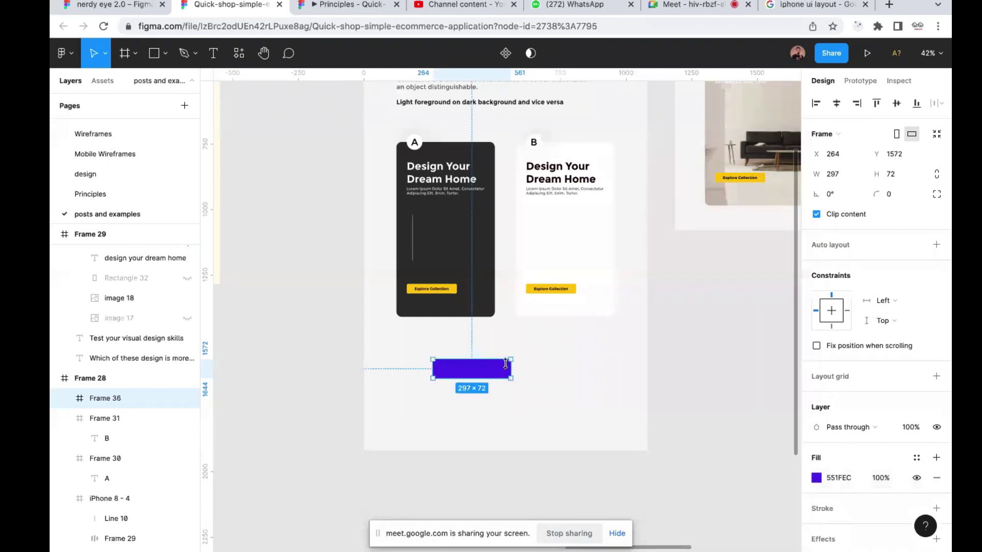
Add the text "Buy Now" inside the blue-violet frame below the cards
scroll(505, 364, "up", 5)
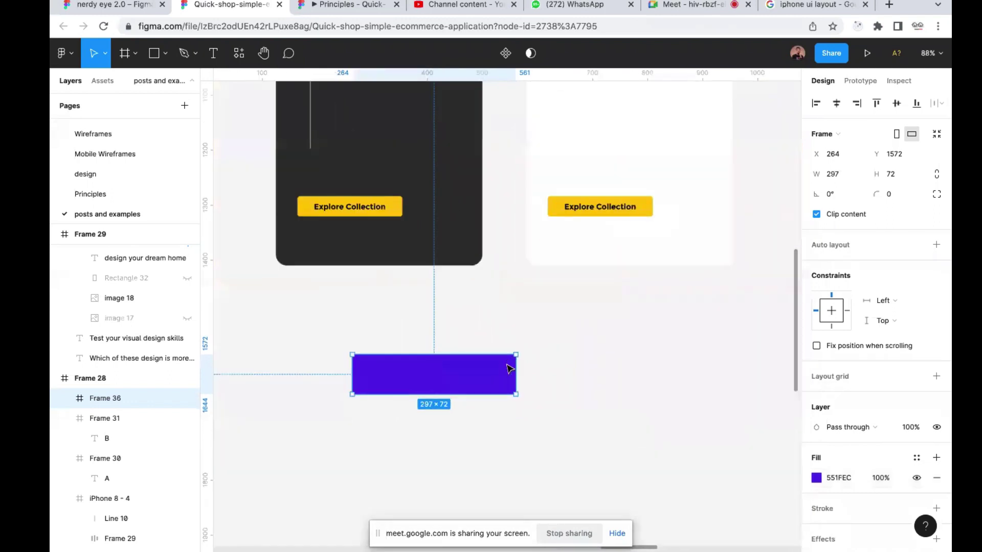
left_click(213, 60)
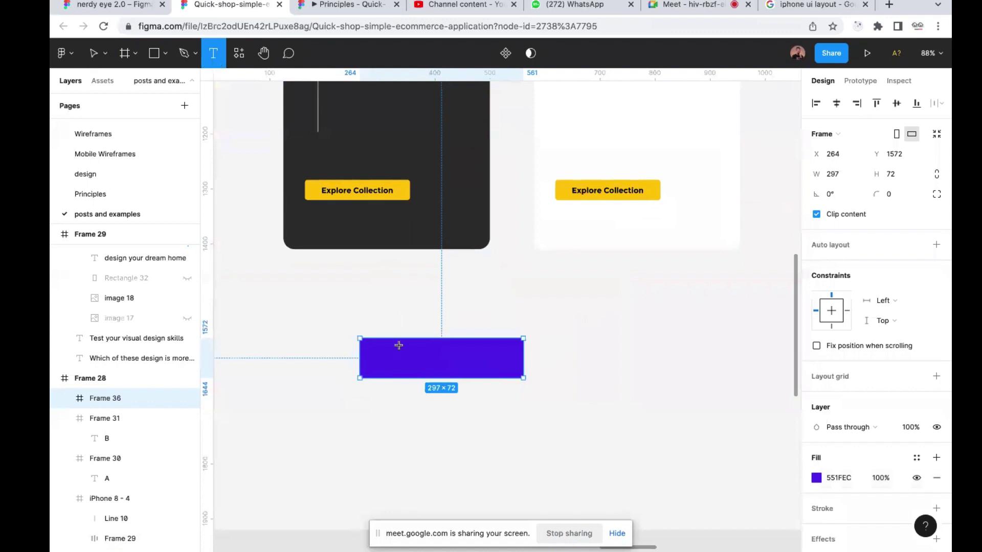
left_click(448, 365)
type("B")
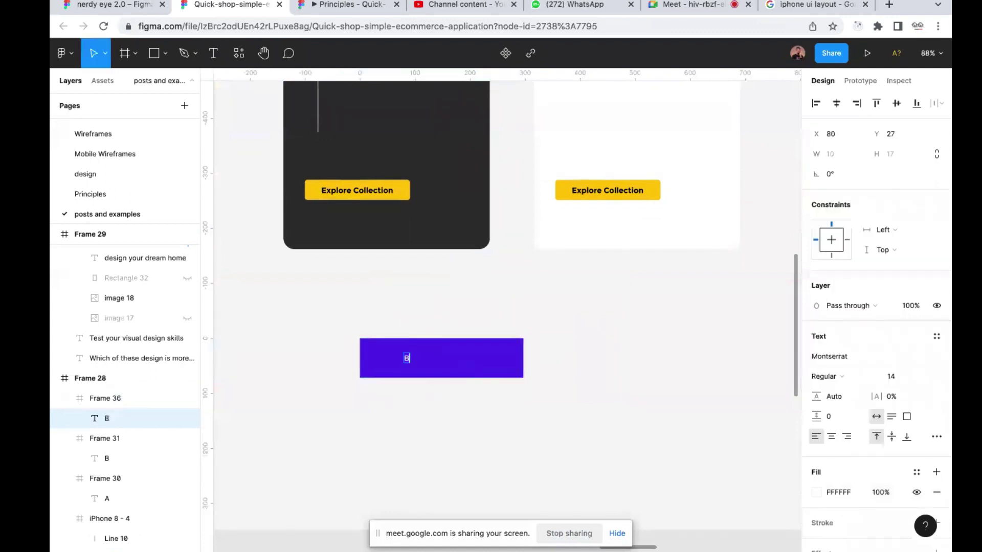
type("uy N")
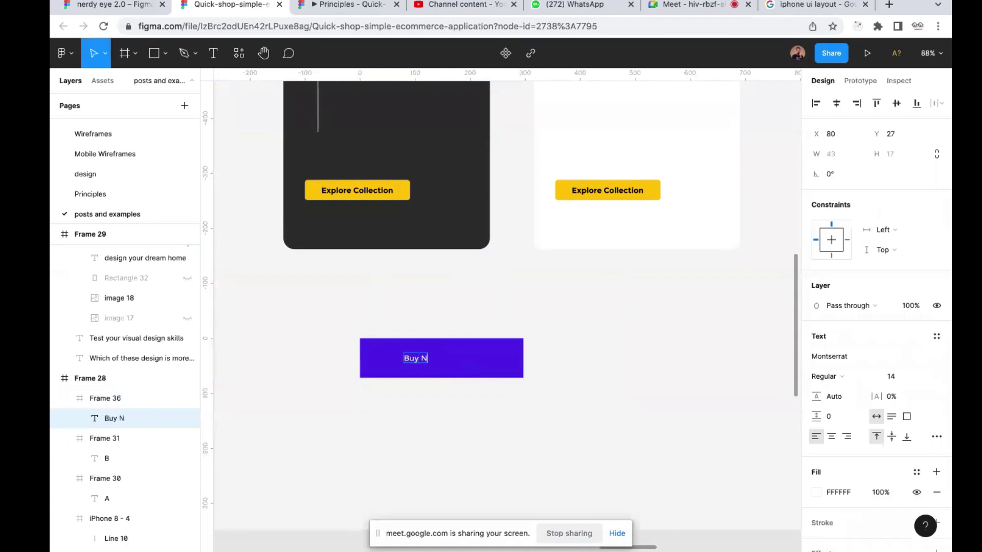
type("ow")
key("Escape")
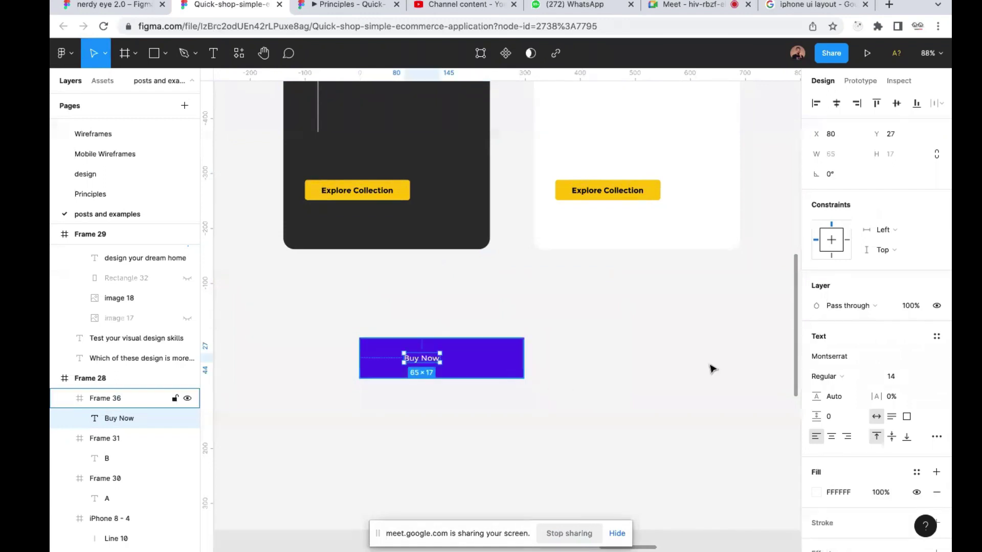
Set the Buy Now text to size 20 and Medium weight, and centre it horizontally and vertically in its frame
left_click(926, 378)
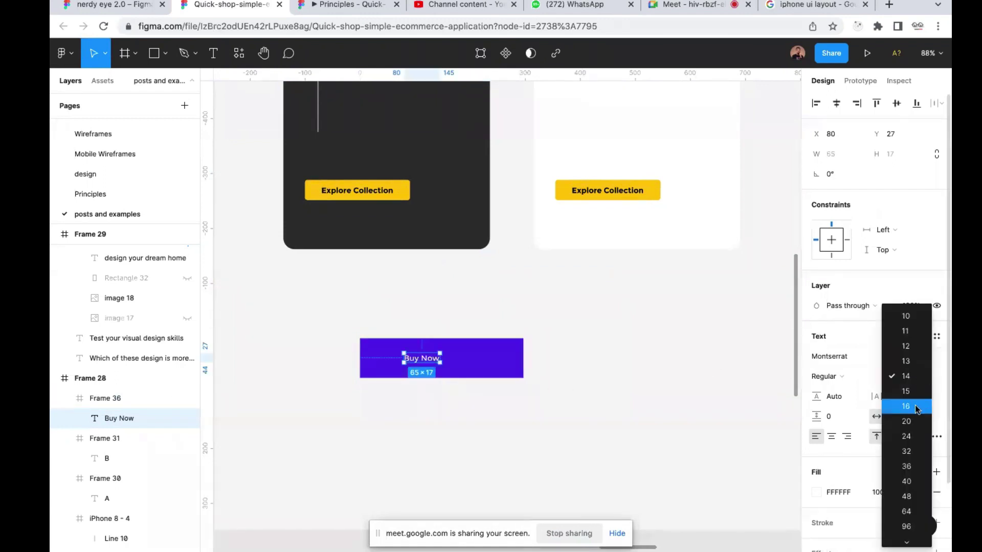
left_click(914, 425)
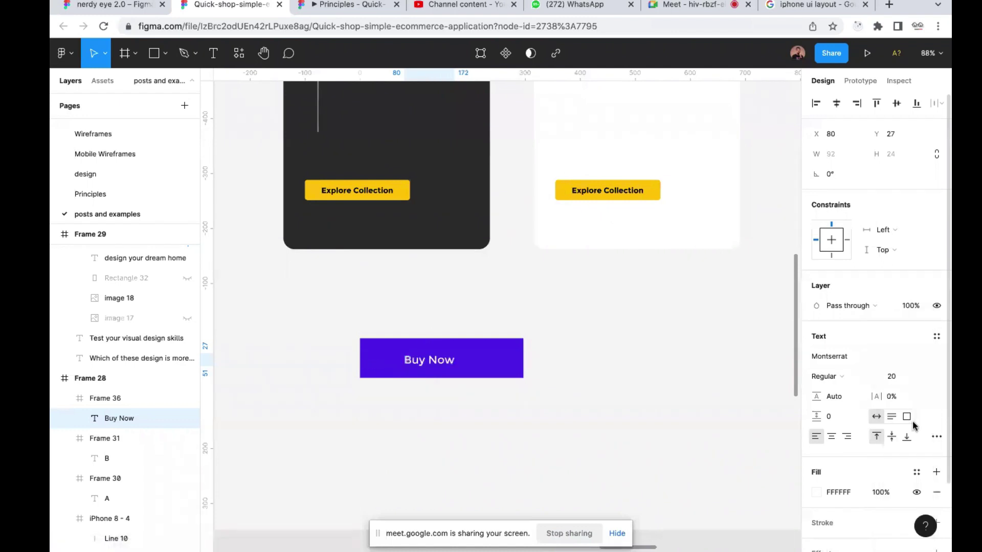
left_click(867, 377)
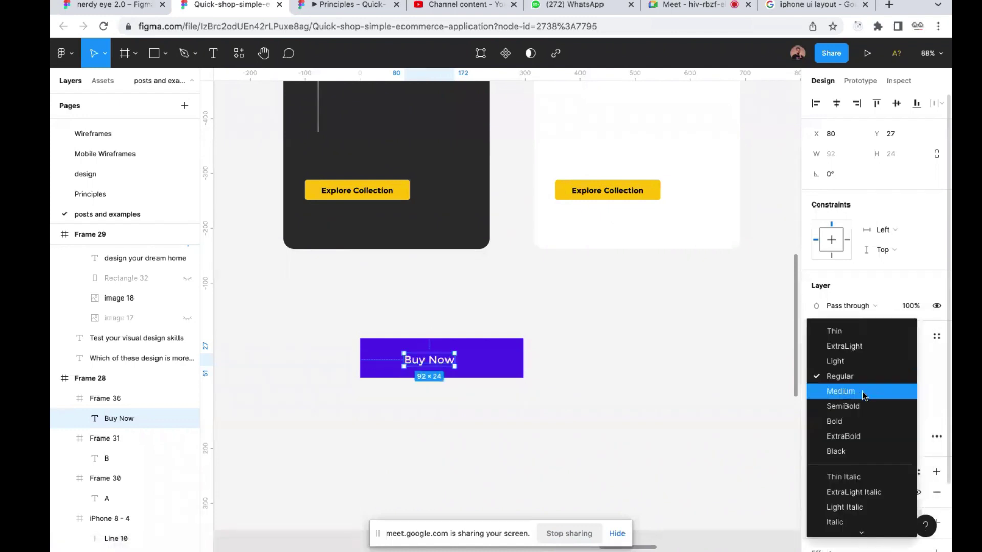
left_click(868, 390)
left_click(837, 103)
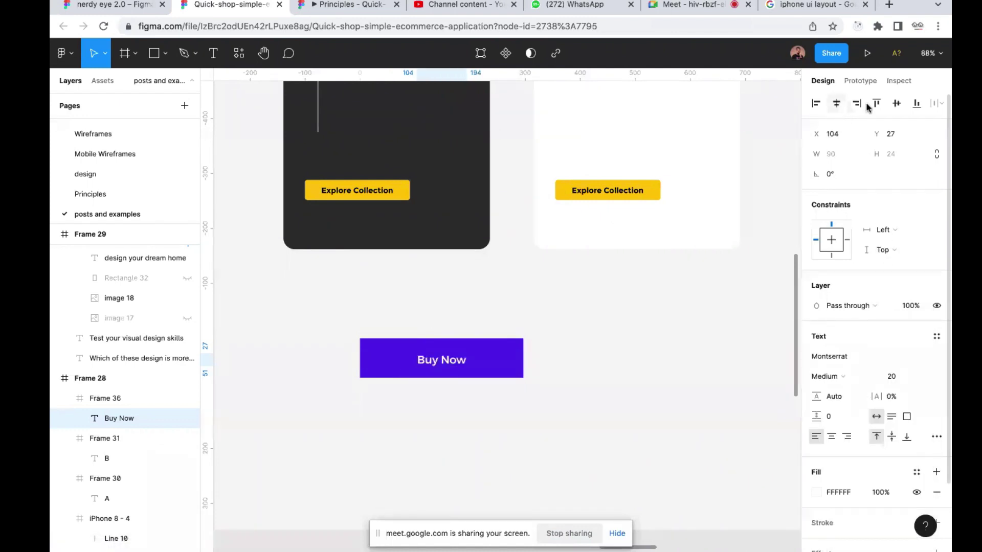
left_click(896, 103)
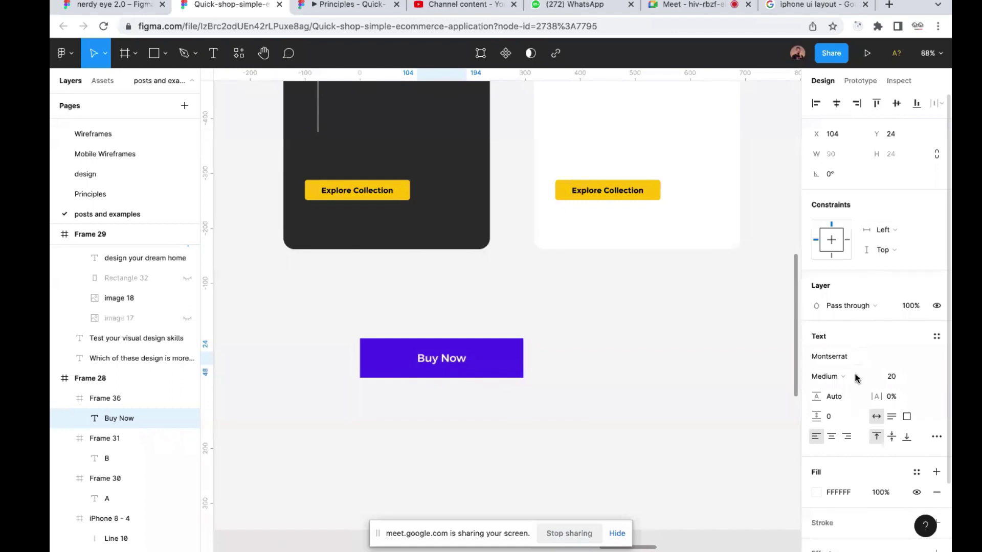
Change the Buy Now text's fill to black, 000000
scroll(905, 400, "down", 2)
scroll(906, 403, "down", 1)
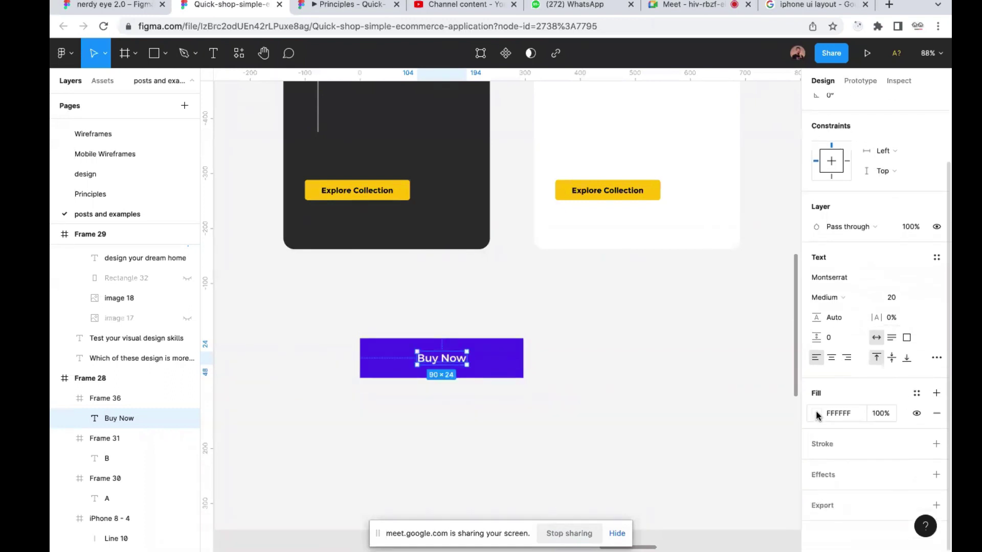
left_click(816, 413)
left_click_drag(685, 325, 648, 412)
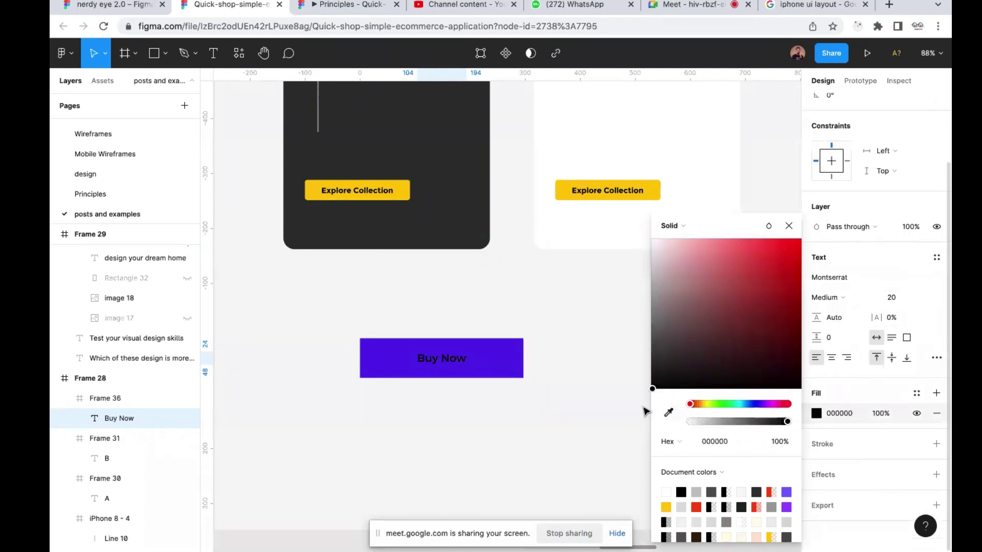
Change the Buy Now button frame's fill to bright blue, 1472FF
left_click(517, 365)
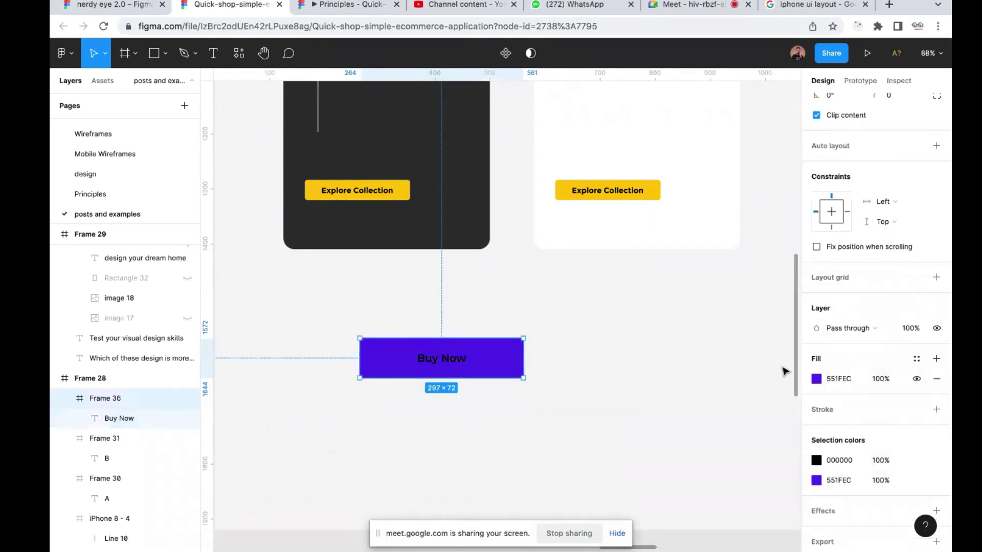
left_click(816, 379)
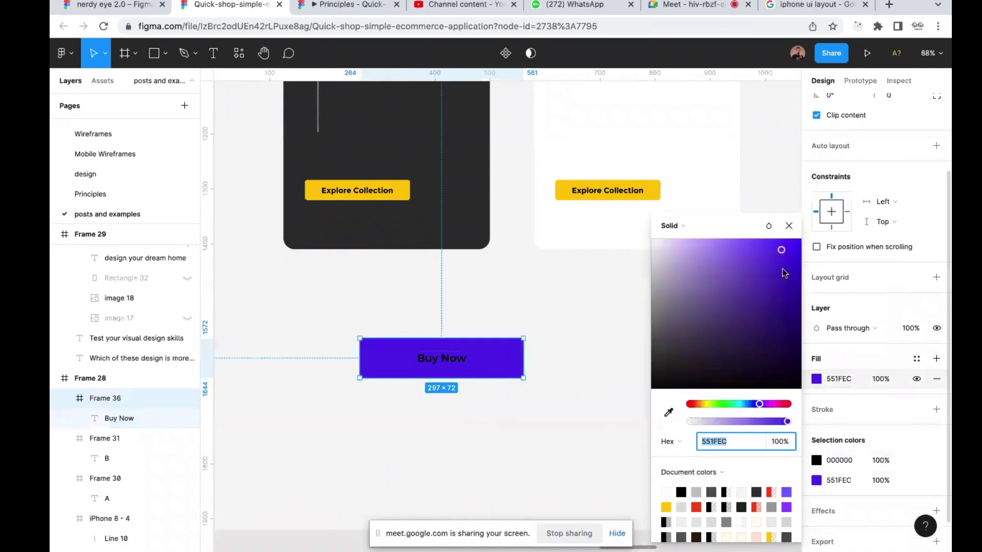
left_click_drag(757, 403, 748, 403)
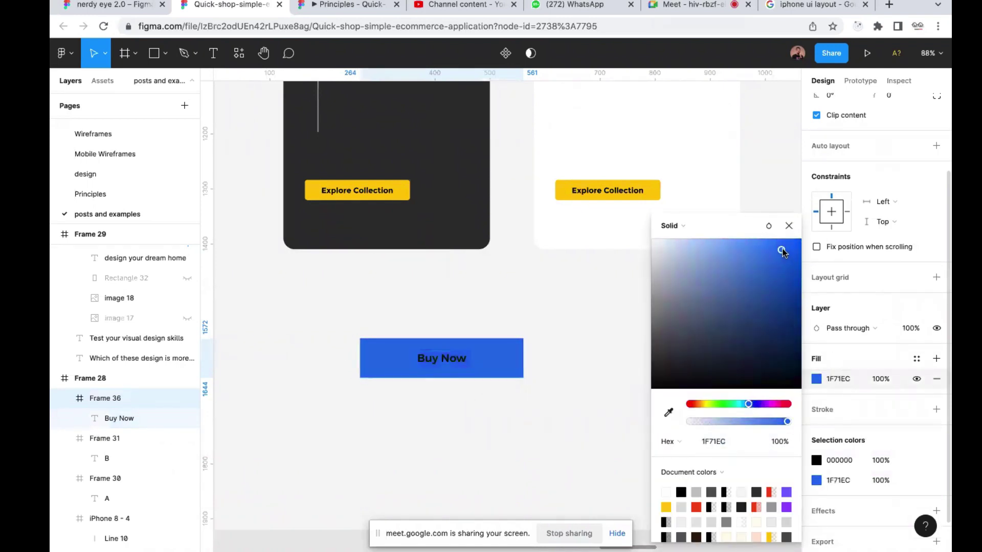
left_click_drag(783, 251, 794, 227)
left_click(789, 226)
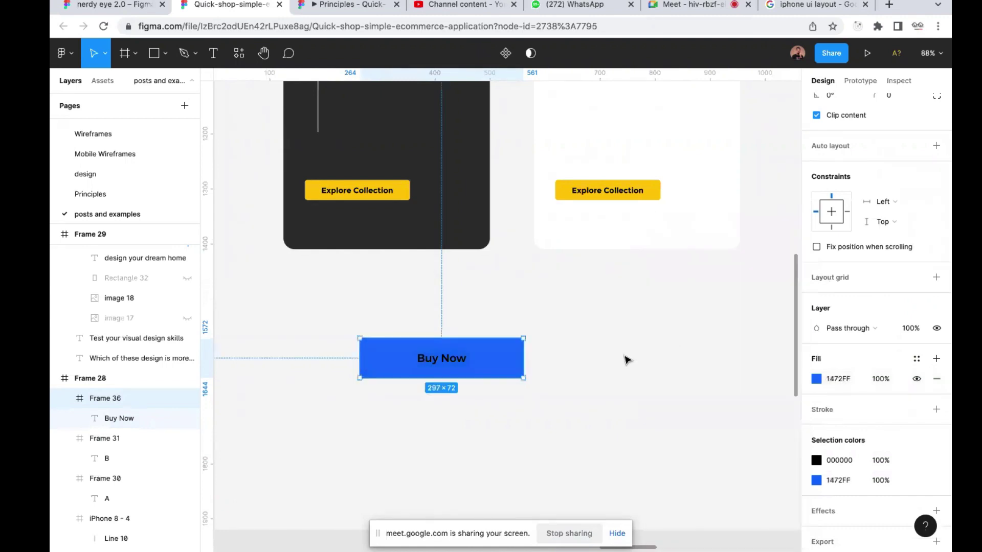
Apply the white colour style to the label of the blue Buy Now button
scroll(630, 355, "up", 2)
scroll(631, 353, "down", 3)
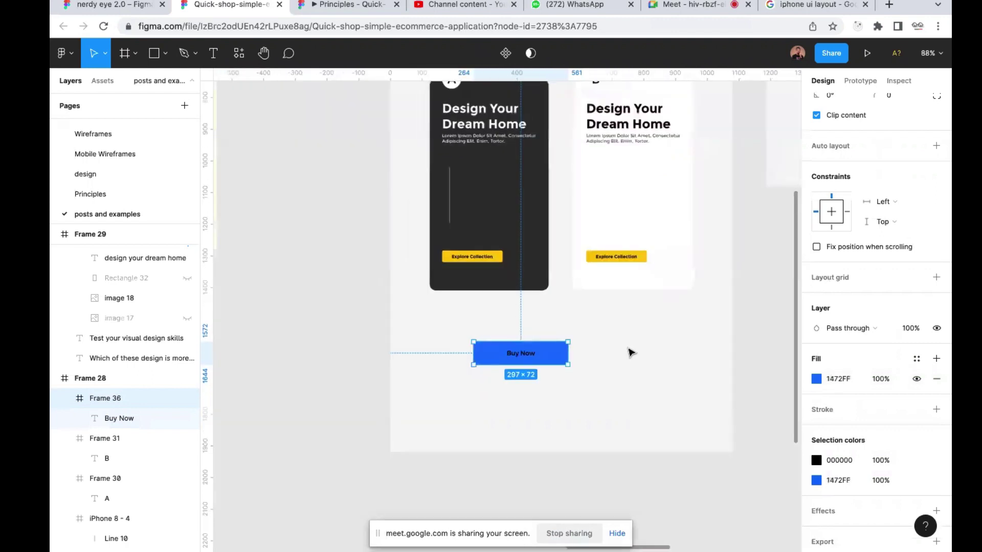
left_click(592, 410)
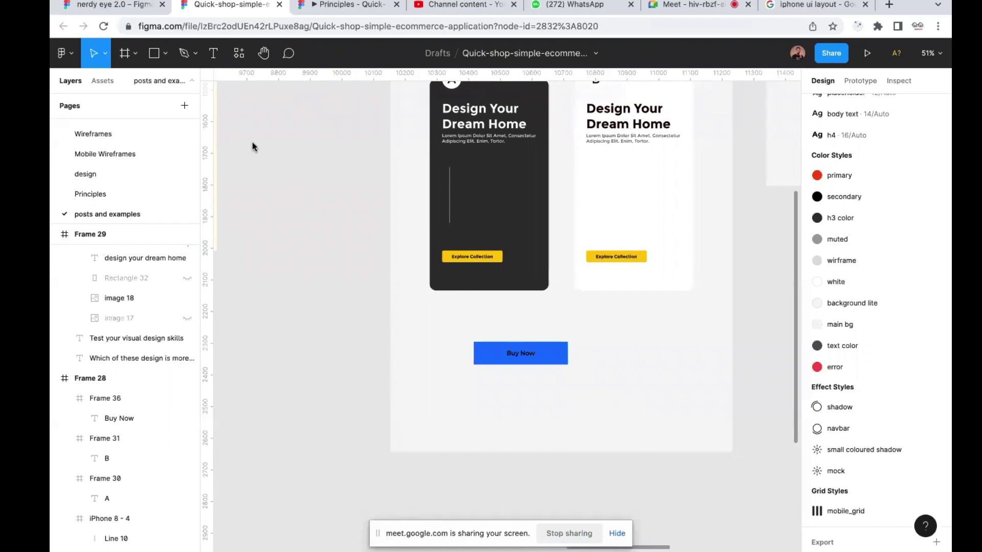
left_click(496, 359)
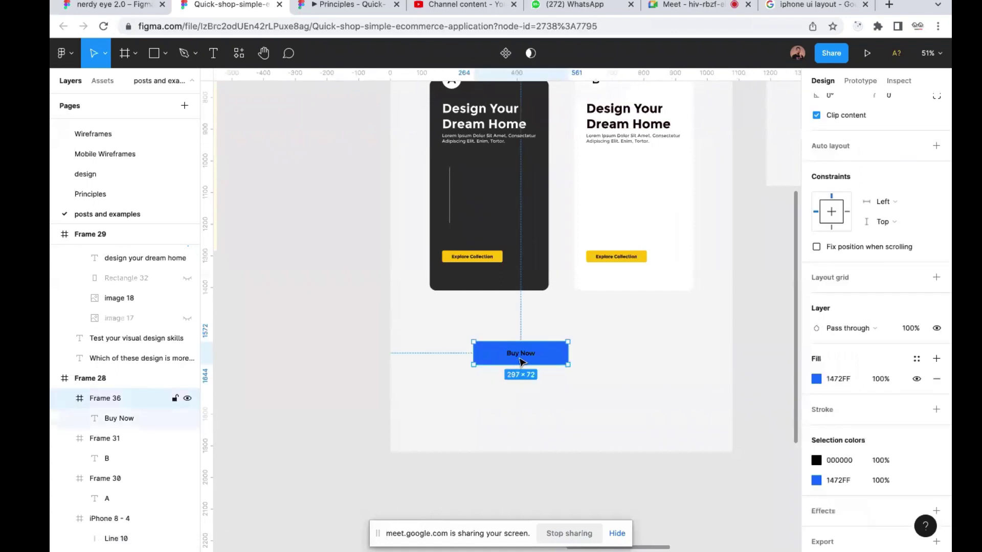
scroll(521, 361, "up", 5)
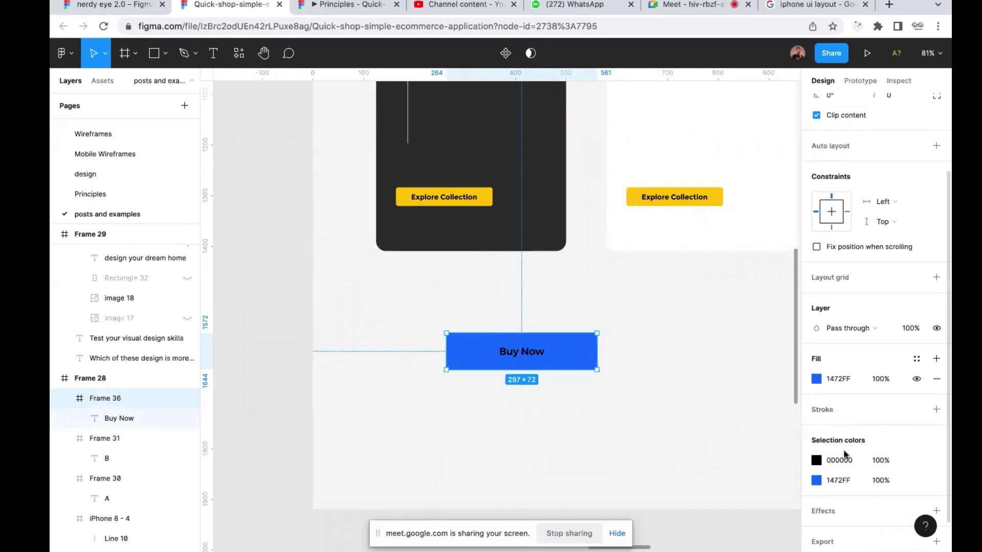
left_click(916, 461)
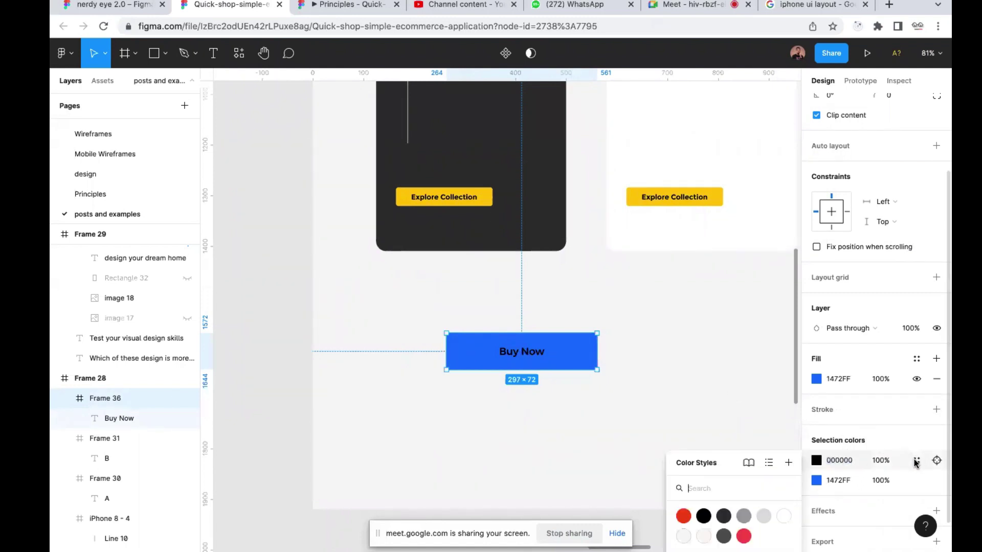
left_click(785, 373)
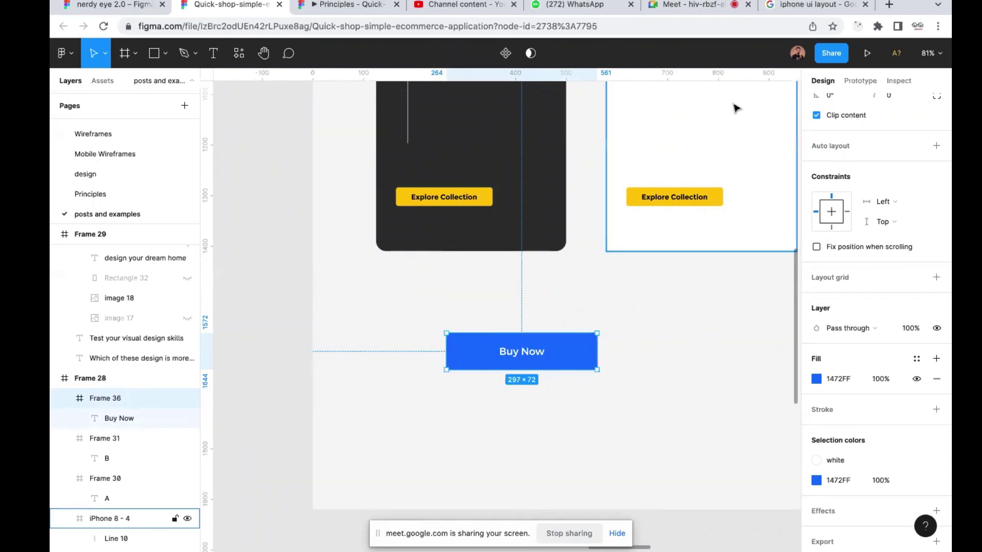
Switch to the Google Meet call to admit the waiting participant, and show the Contrast slide in the prototype presentation
left_click(696, 5)
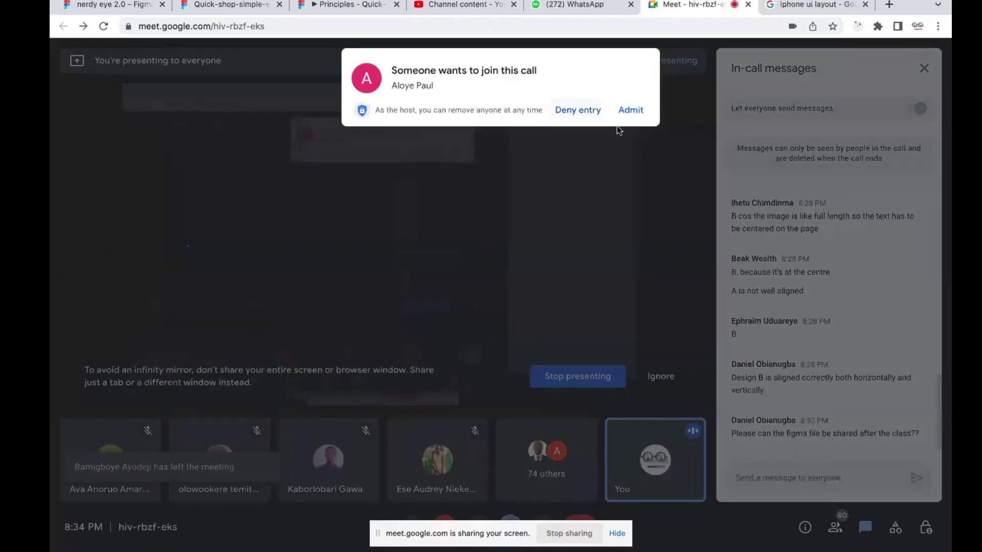
left_click(627, 110)
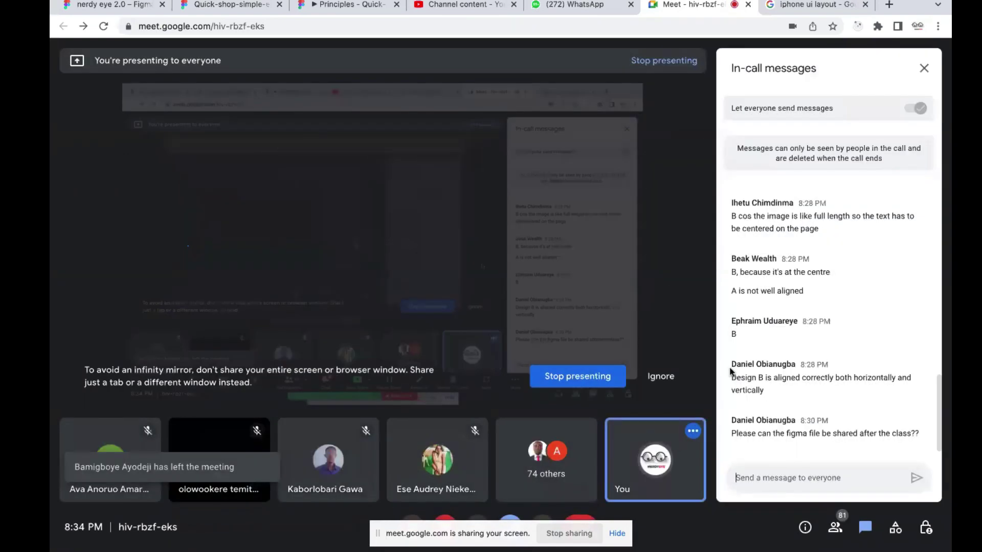
left_click(344, 4)
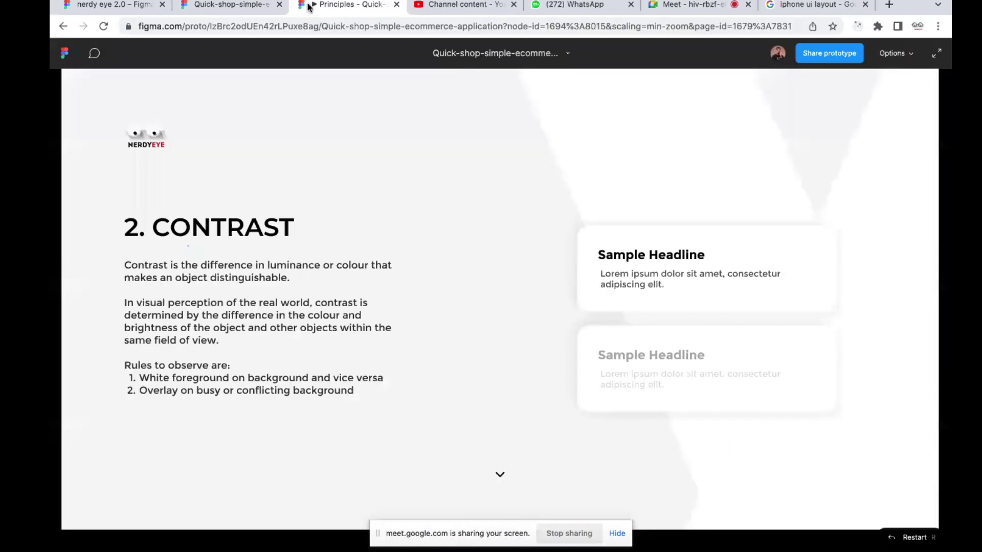
Return to the design file and duplicate the Buy Now button, placing the copy below and slightly right of the original
left_click(241, 4)
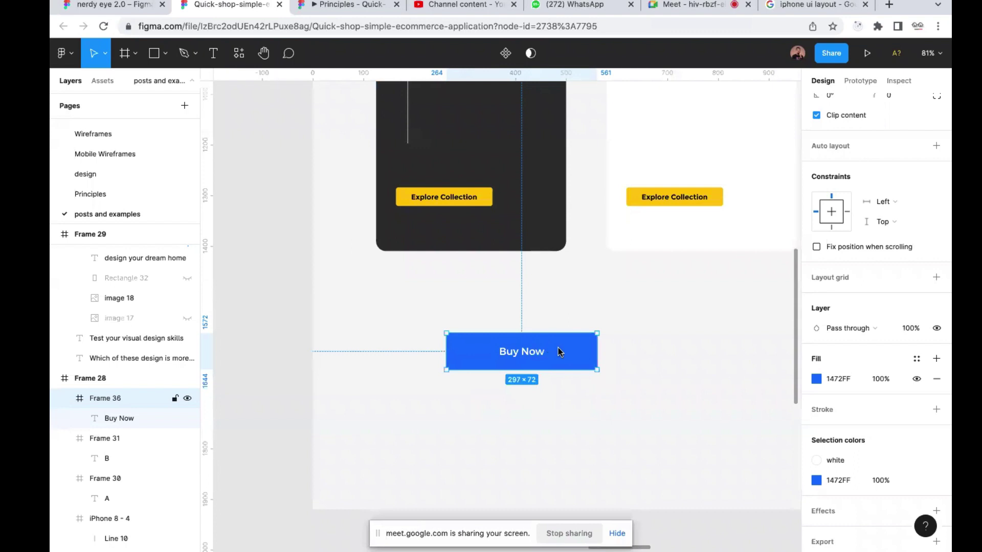
left_click_drag(564, 352, 599, 414)
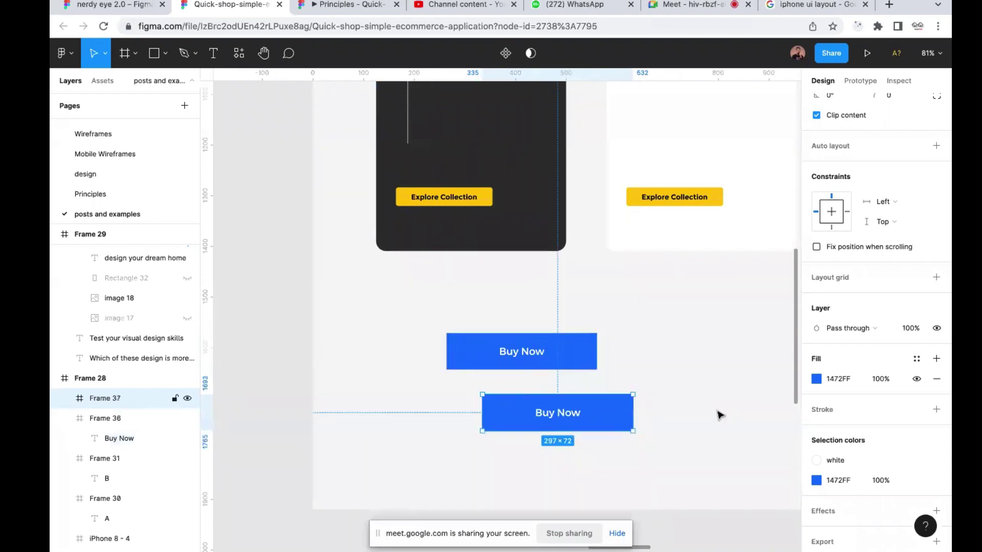
Recolour the duplicate button with the black secondary style for its label and a light blue C8DEFF fill
left_click(844, 461)
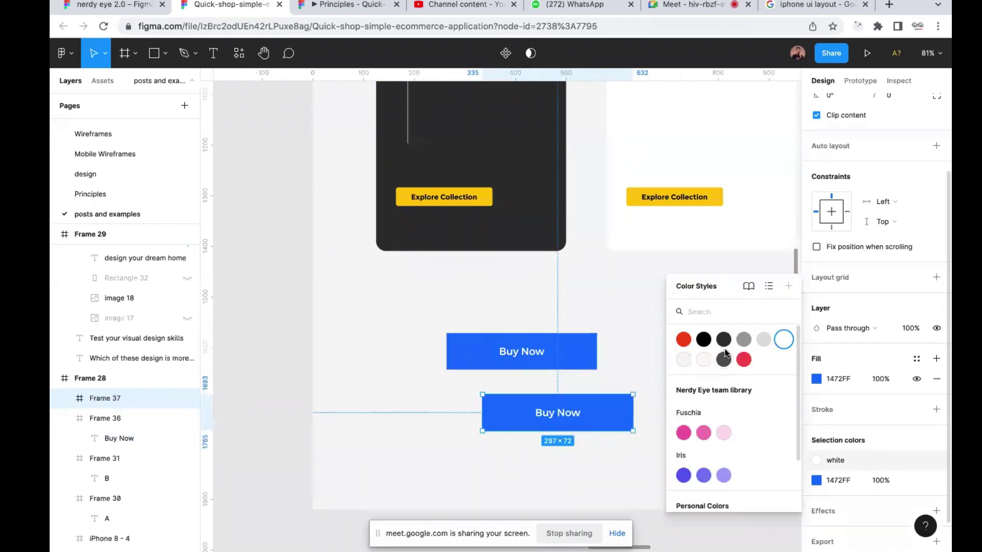
left_click(703, 339)
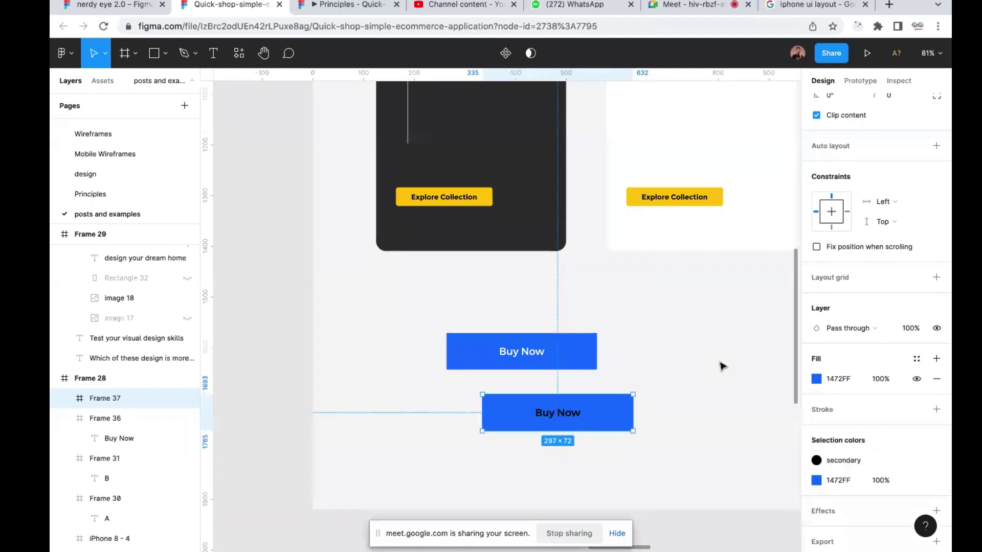
left_click(818, 479)
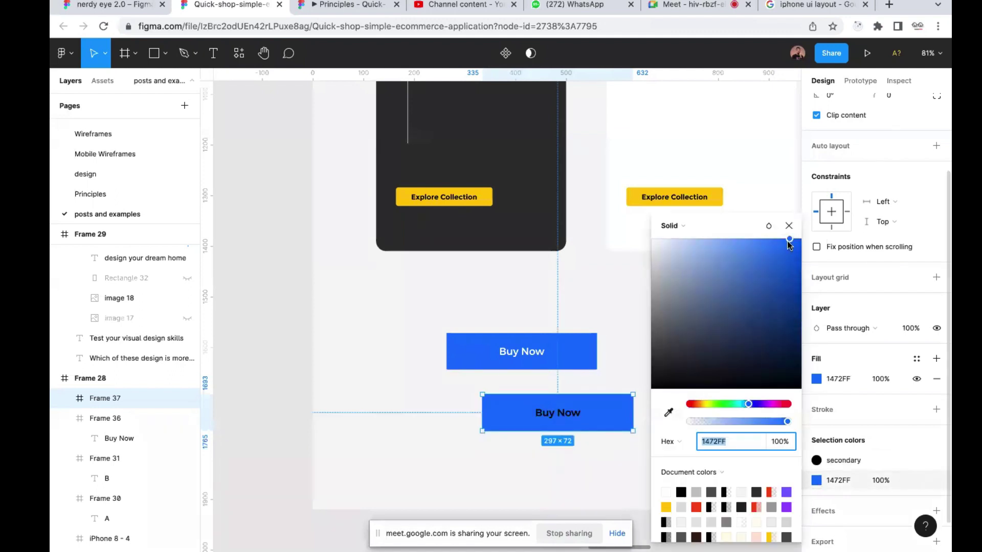
left_click_drag(788, 243, 683, 238)
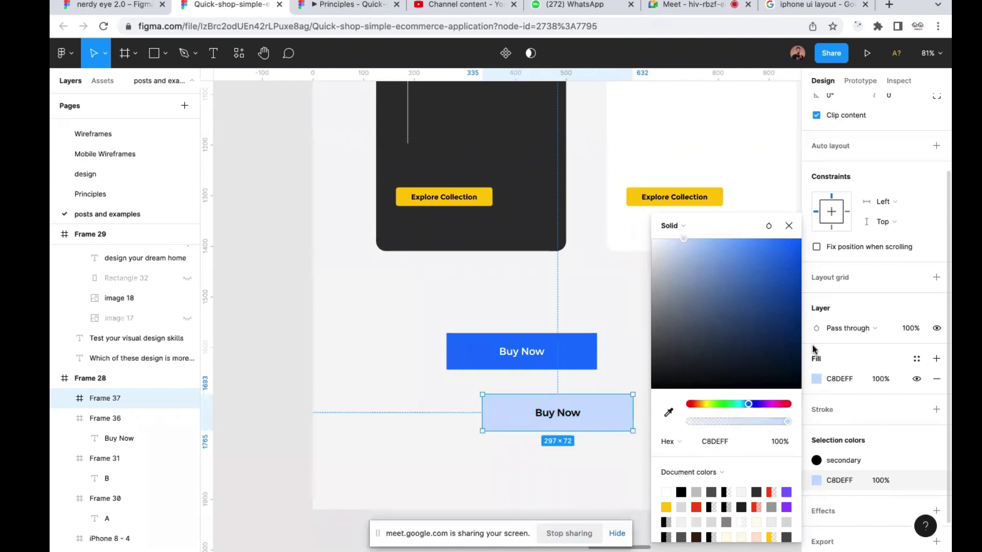
left_click(845, 463)
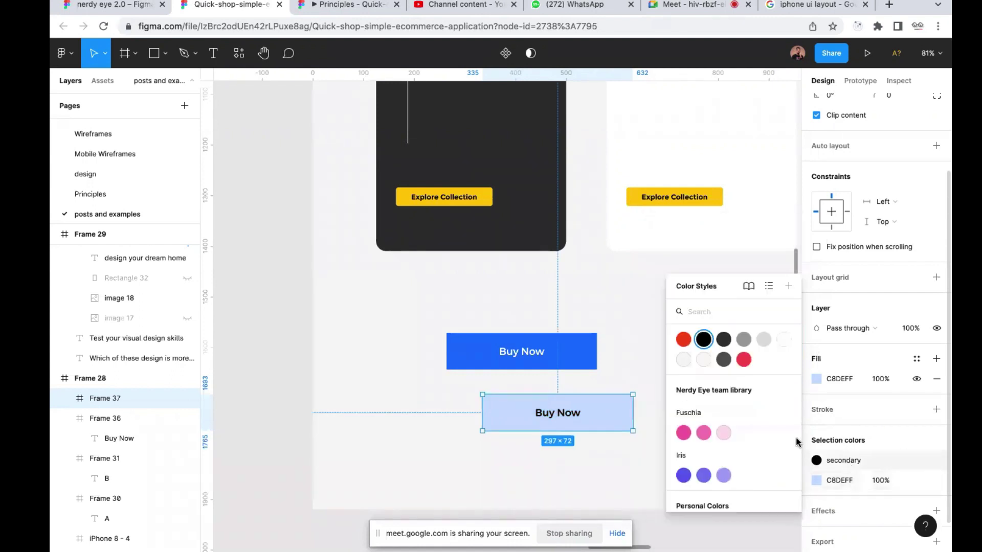
left_click(829, 463)
left_click(817, 462)
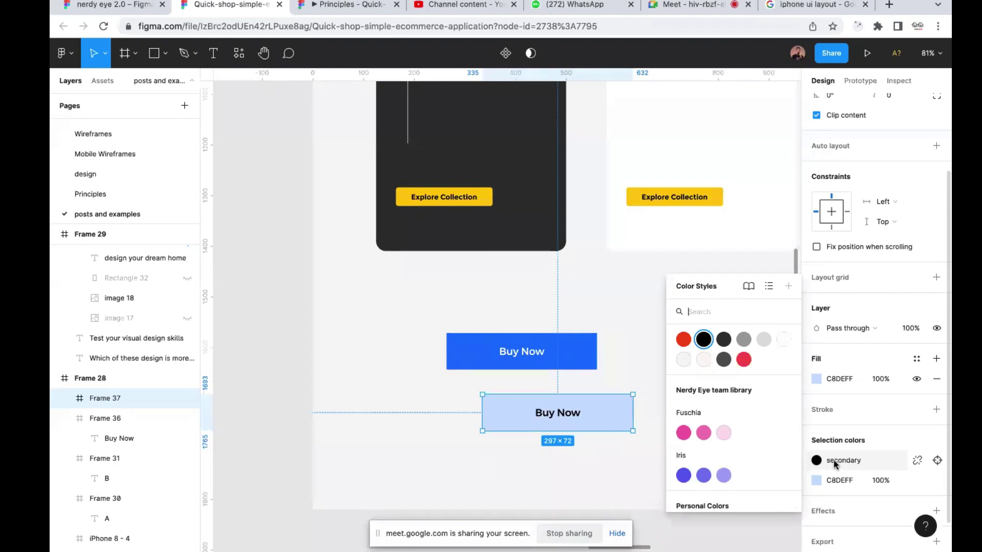
left_click(817, 462)
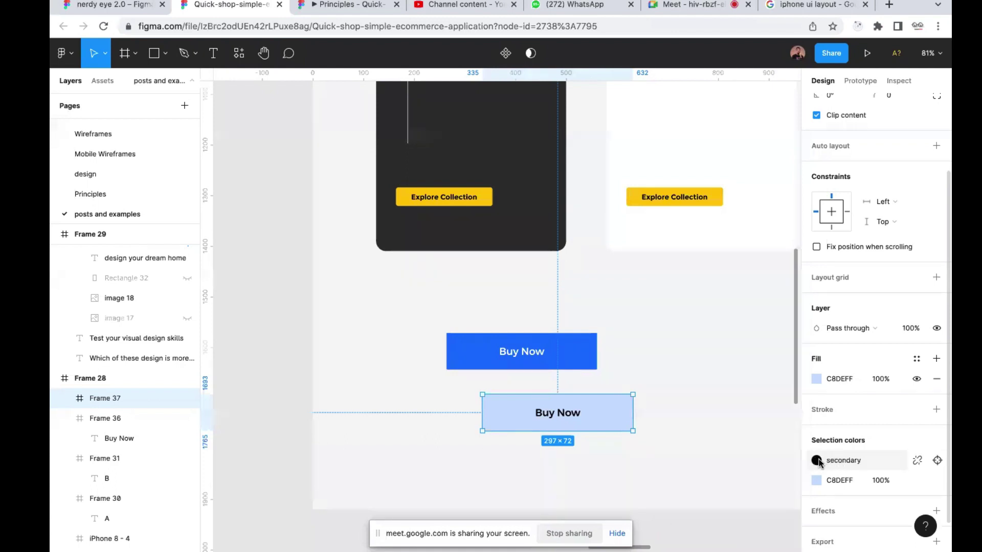
left_click(816, 461)
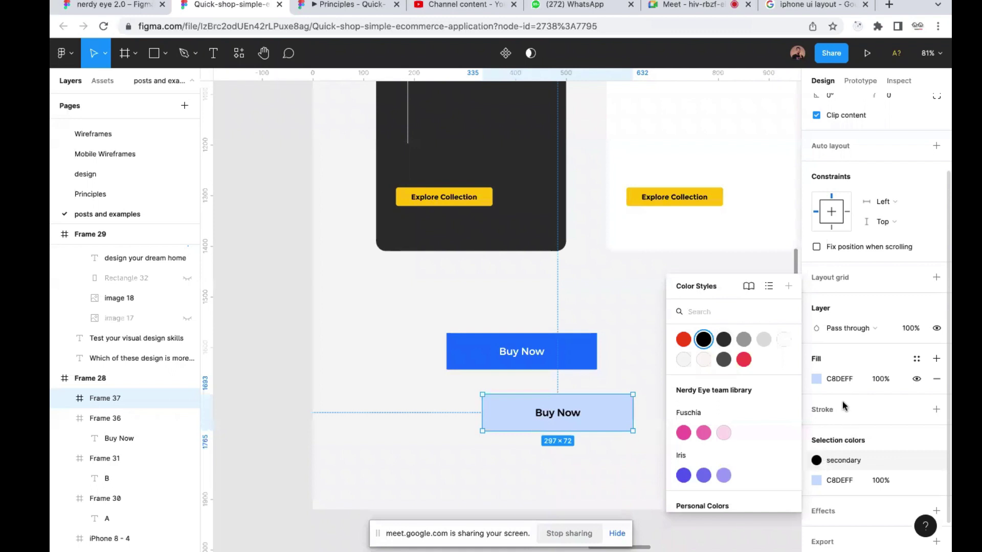
Detach the secondary colour style from the light blue button's Buy Now label and set its fill to blue 1E76FB
left_click(574, 419)
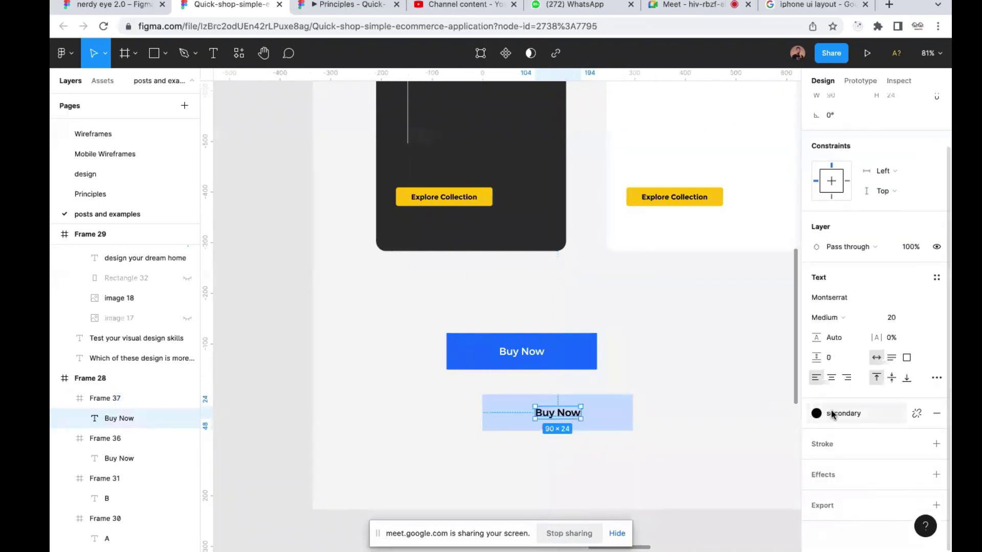
left_click(916, 414)
left_click(816, 433)
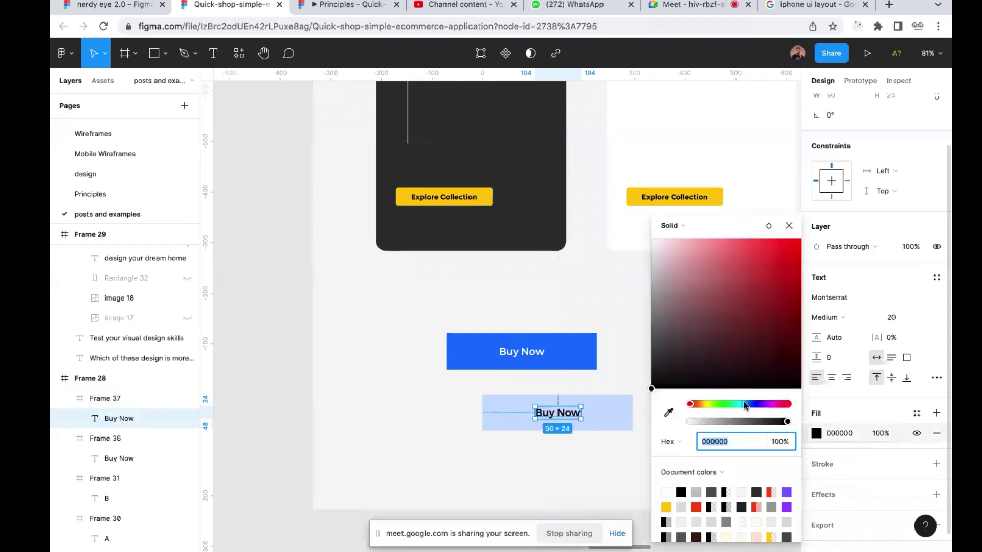
left_click_drag(690, 405, 747, 405)
left_click_drag(732, 294, 782, 244)
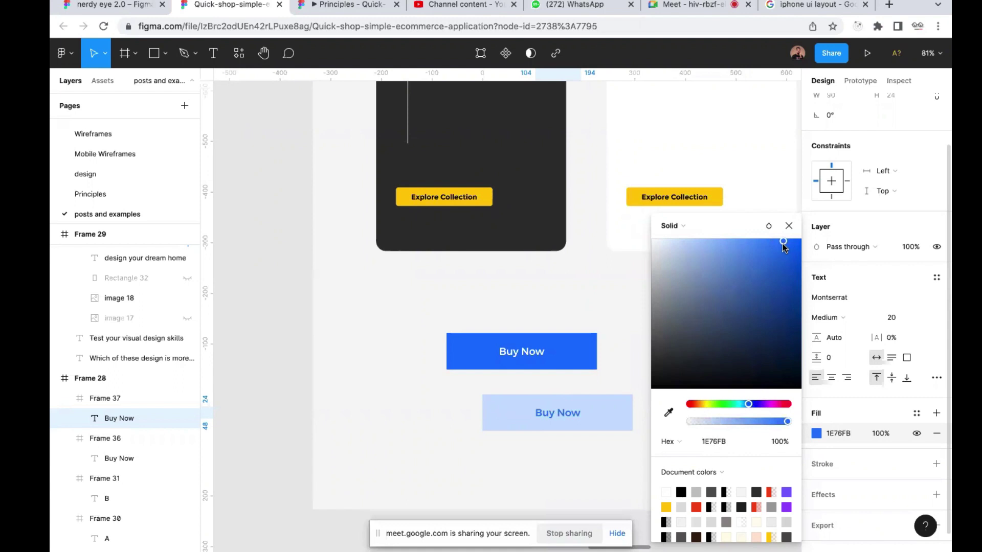
left_click(789, 227)
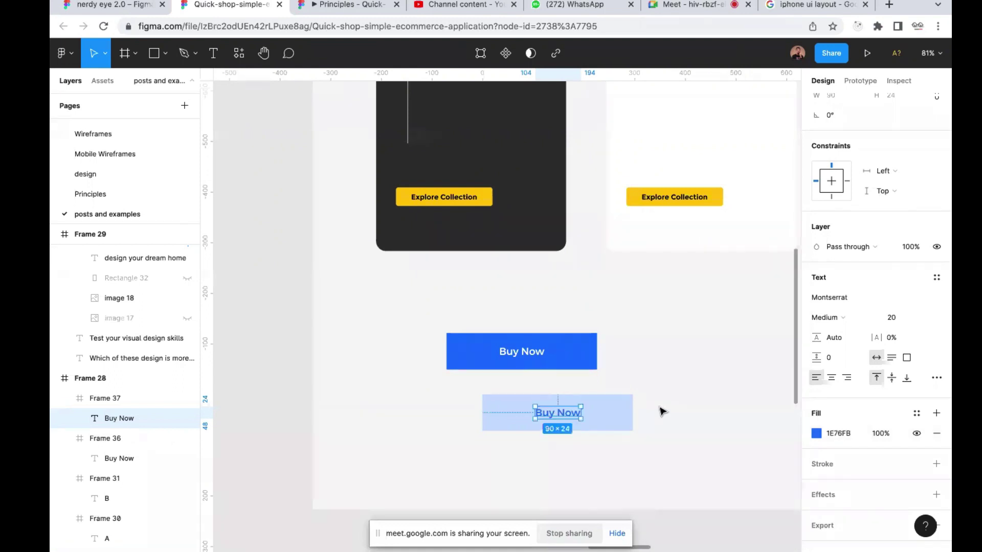
left_click(662, 412)
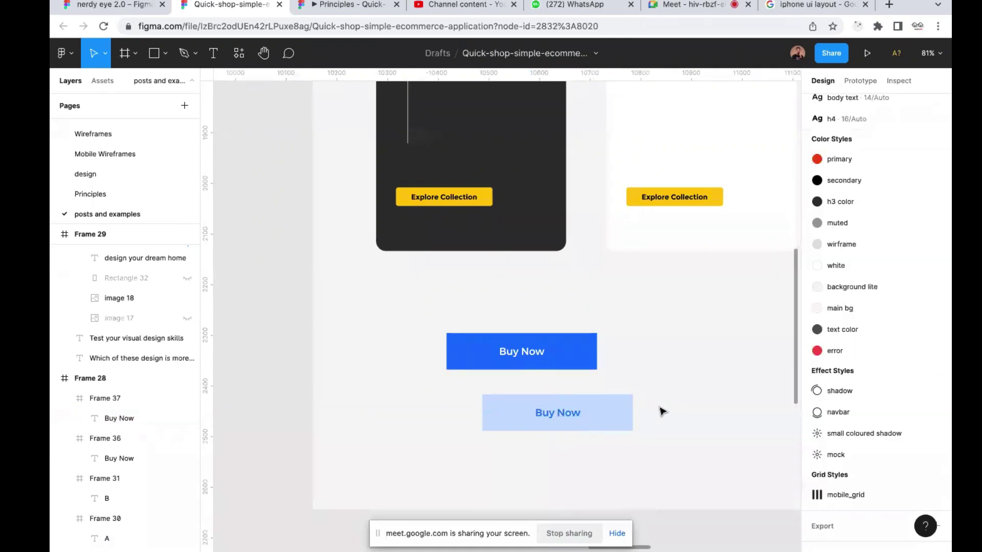
Lighten the background fill of the lower Buy Now button to DDEBFF
left_click(625, 410)
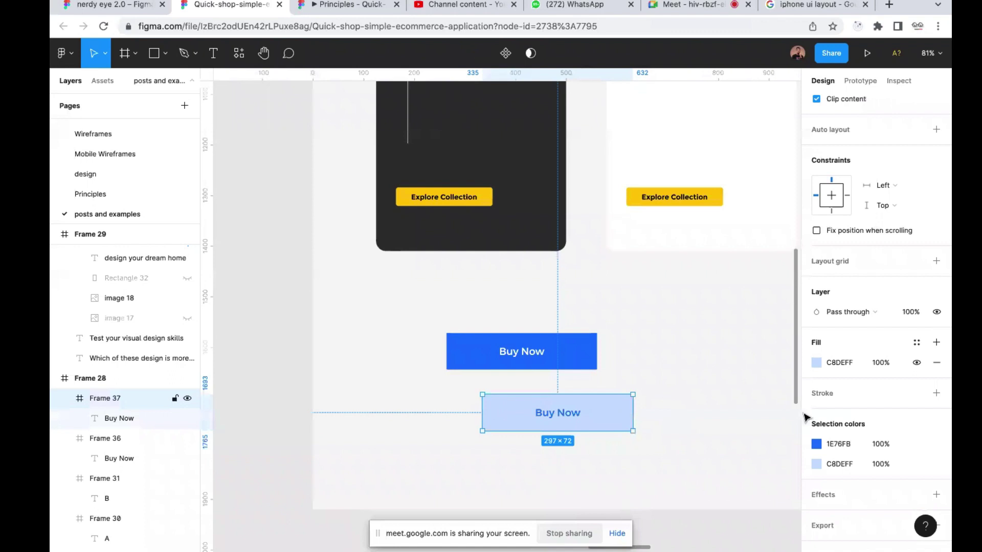
left_click(818, 463)
left_click_drag(680, 238, 670, 238)
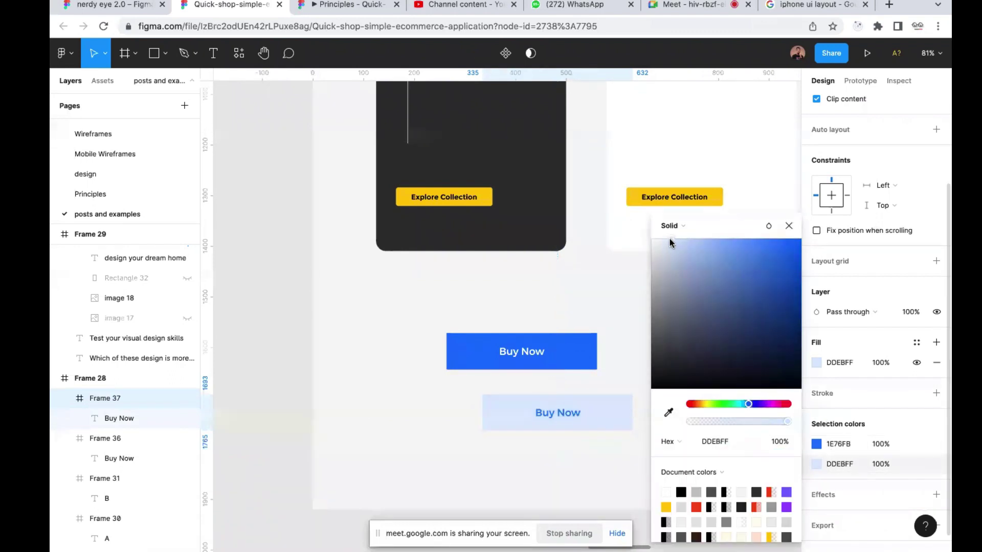
left_click(789, 226)
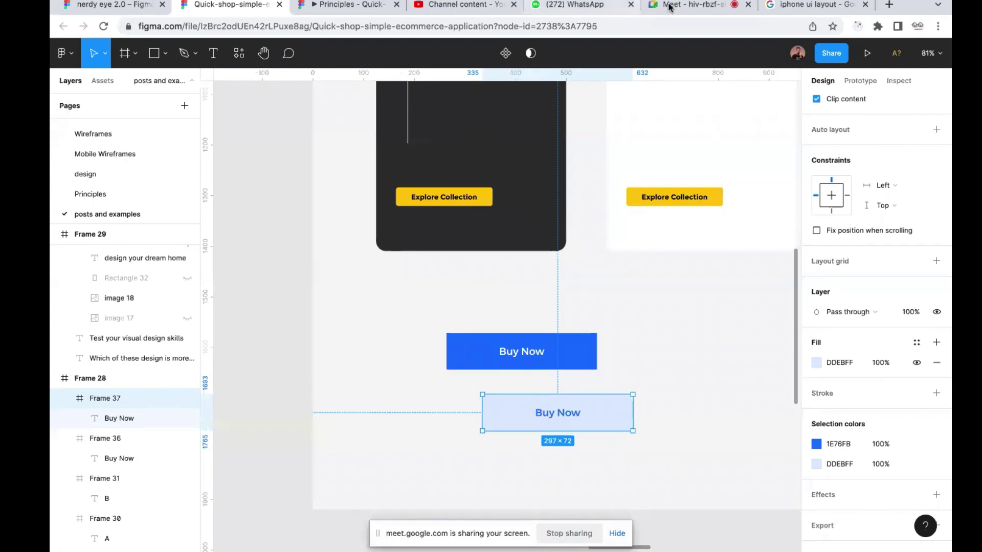
Switch to the Google Meet call and look through the list of participants
left_click(693, 5)
left_click(640, 113)
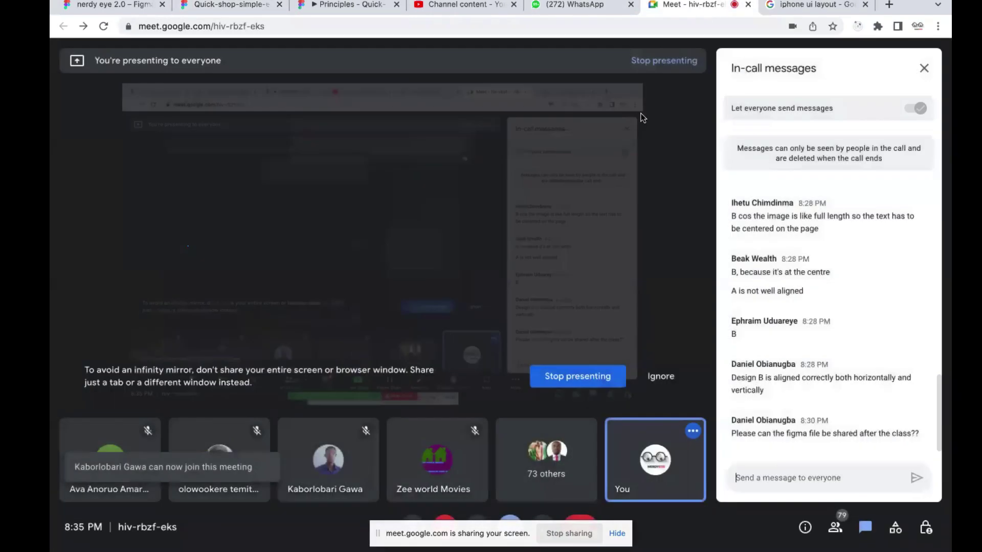
left_click(840, 531)
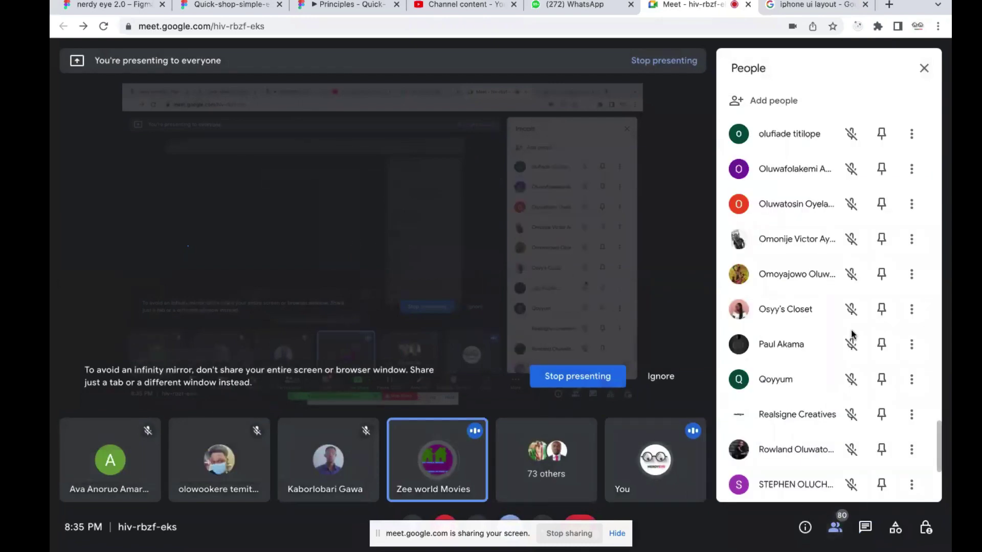
scroll(852, 333, "up", 8)
scroll(853, 333, "up", 2)
scroll(852, 334, "up", 15)
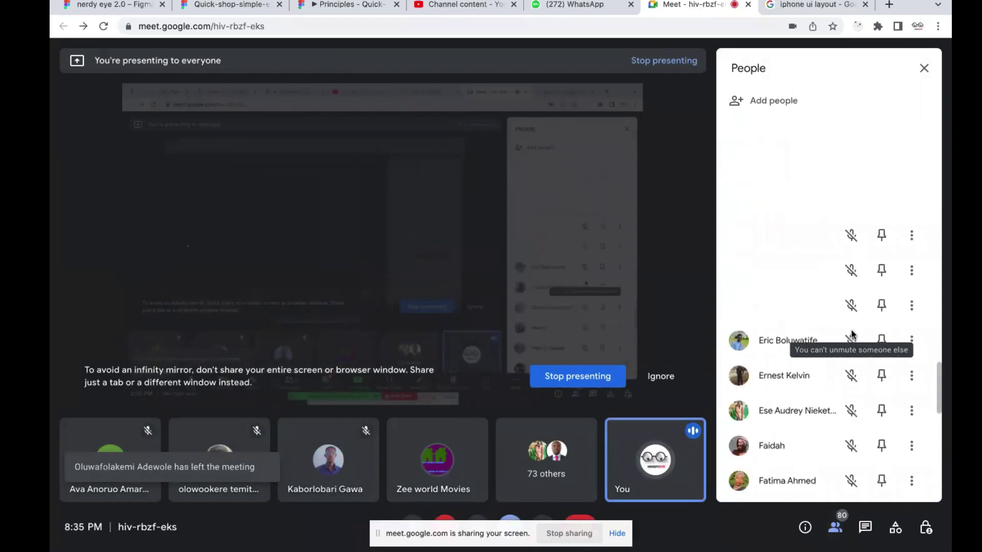
scroll(851, 334, "up", 4)
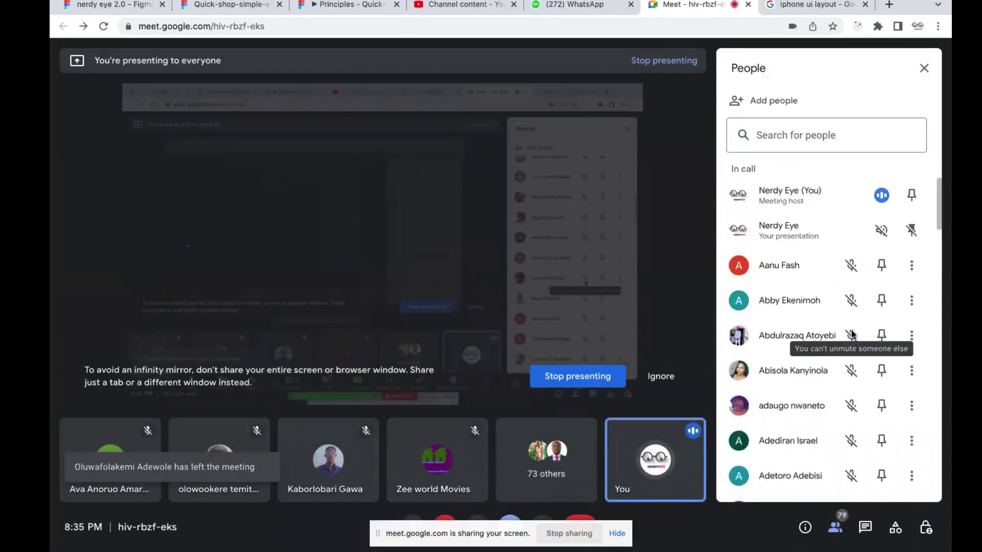
scroll(852, 334, "down", 15)
scroll(851, 333, "down", 15)
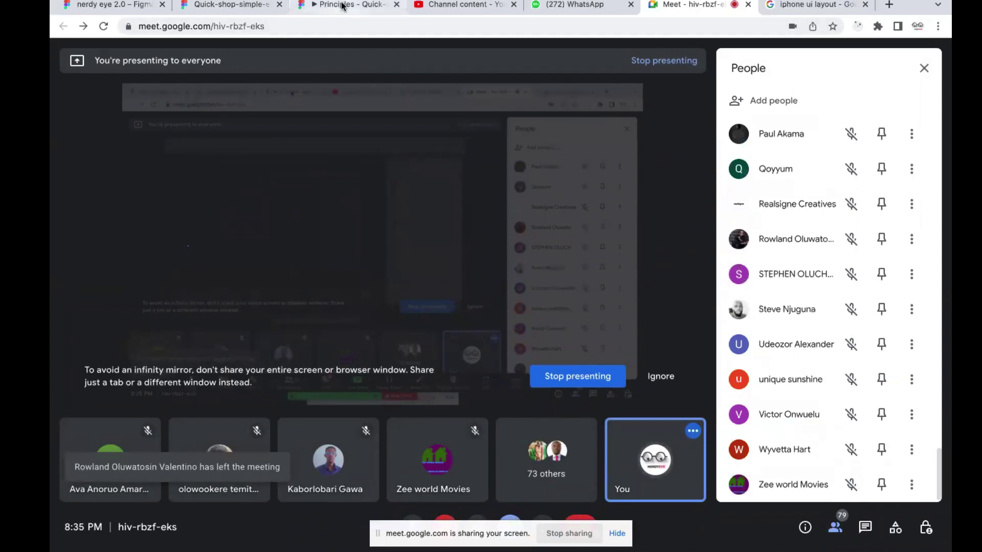
Return to the design file and set the lower Buy Now button's background fill to DBE9FD
left_click(231, 5)
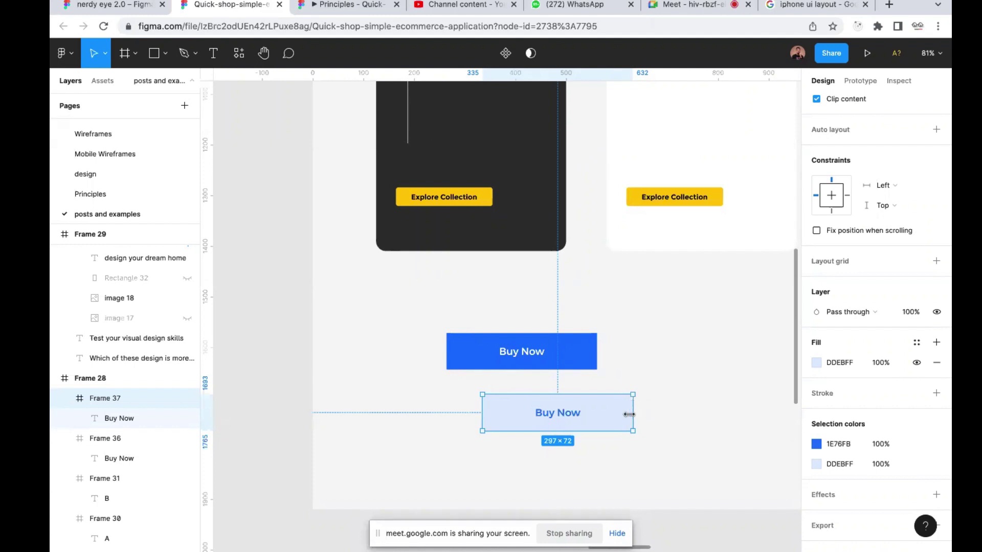
left_click(815, 464)
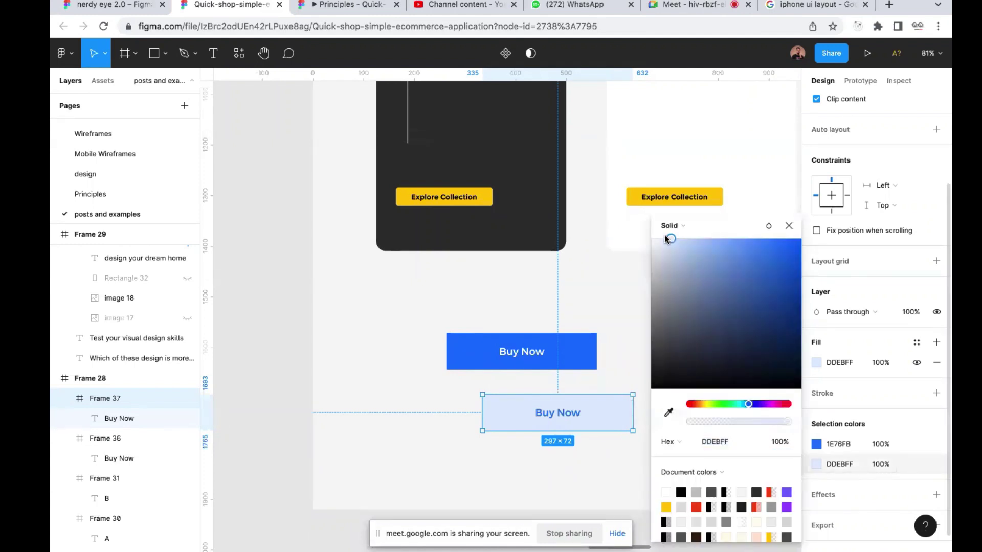
left_click_drag(666, 237, 671, 240)
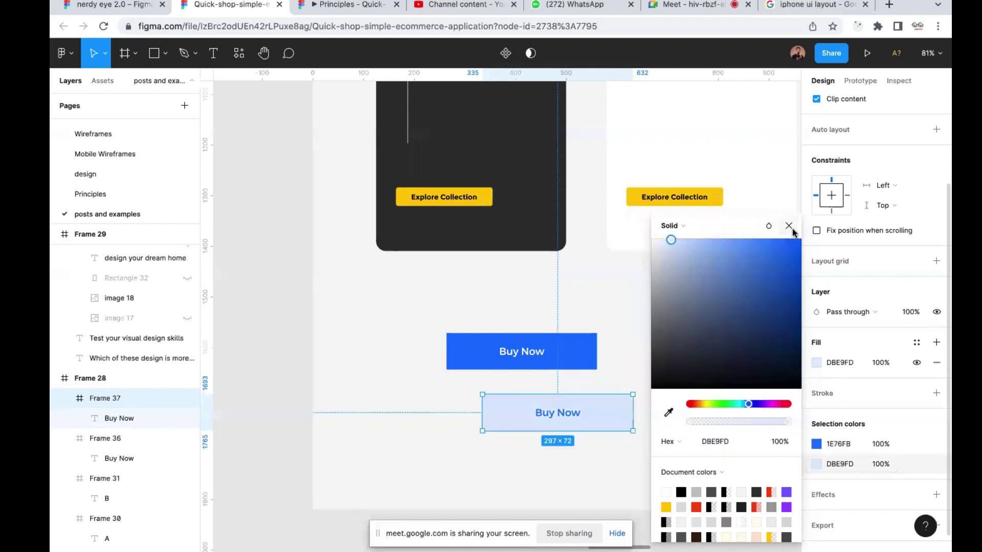
left_click(790, 225)
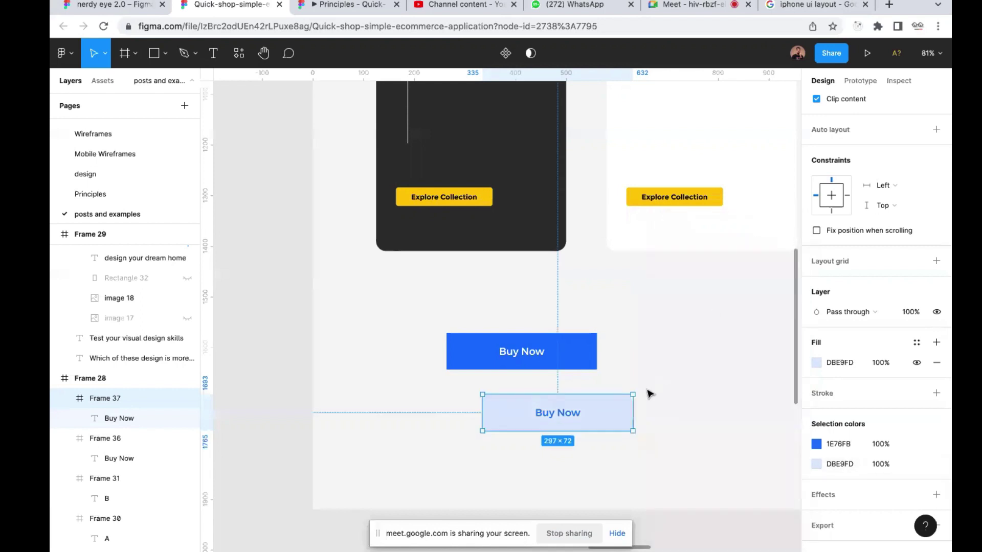
right_click(671, 394)
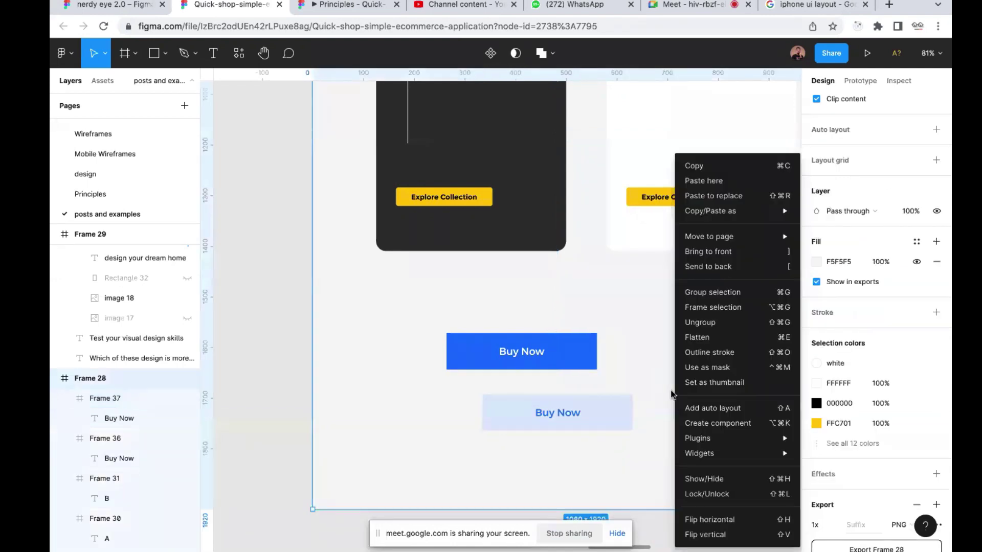
left_click(632, 334)
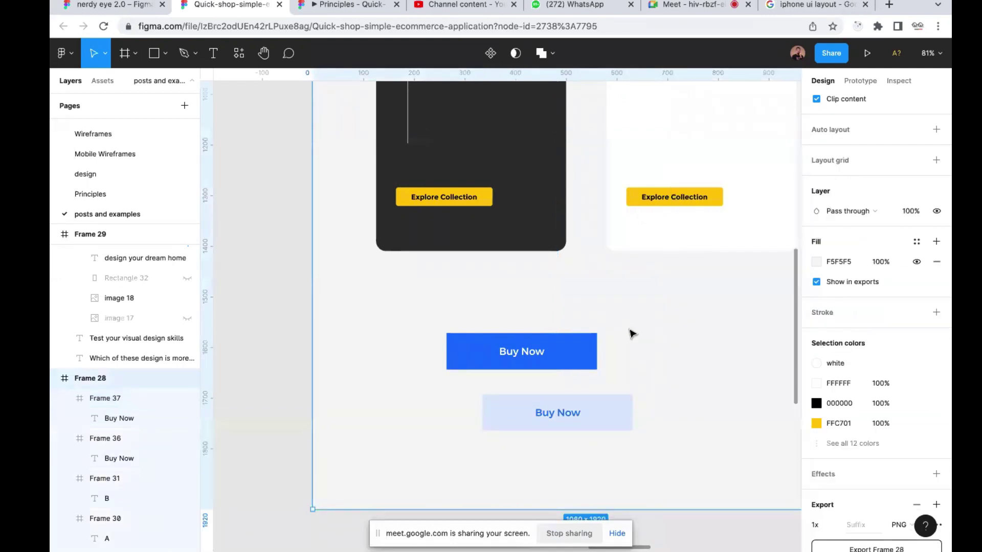
Examine layouts A and B in Frame 29, comparing the white and black text on the light sofa photo
key("minus")
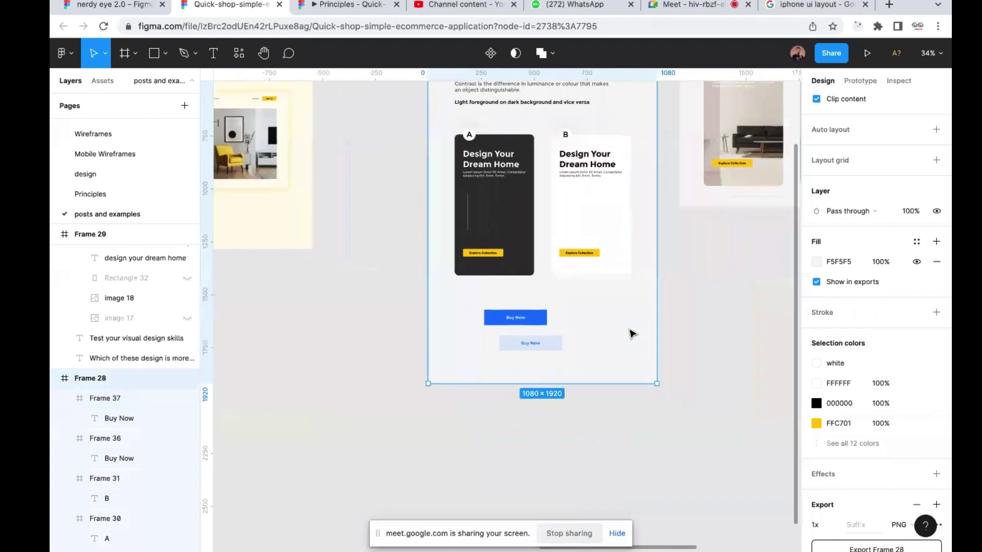
scroll(633, 333, "up", 2)
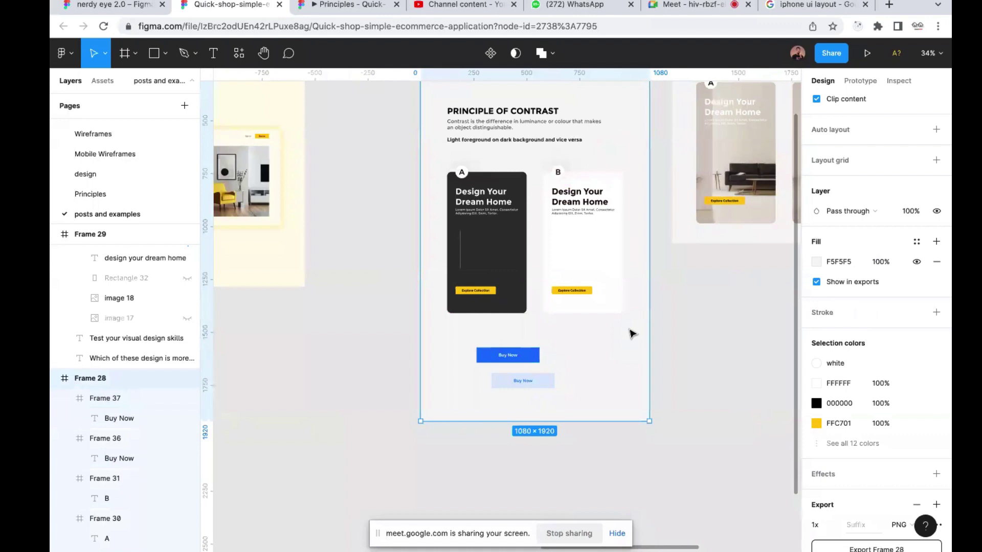
scroll(633, 333, "right", 6)
scroll(632, 317, "up", 4)
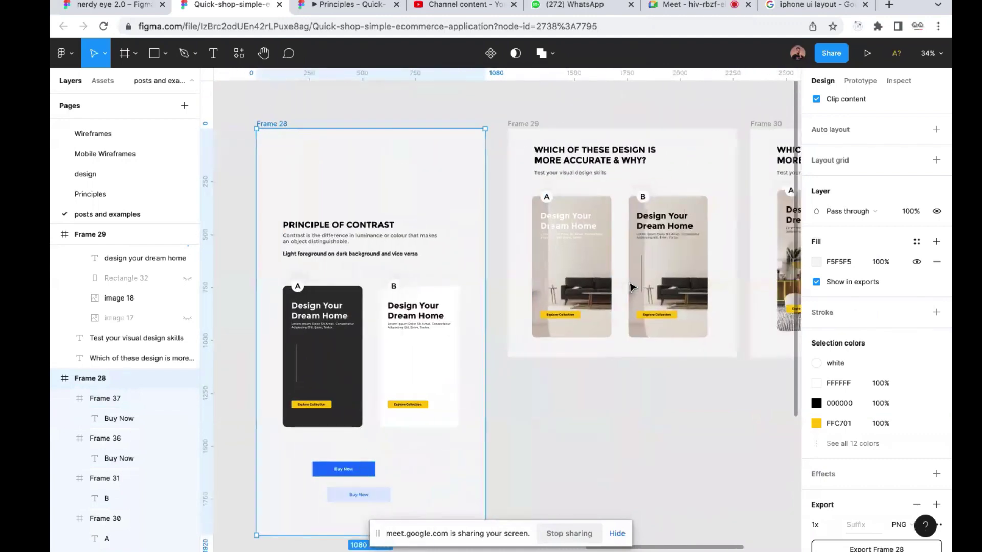
scroll(542, 225, "up", 3)
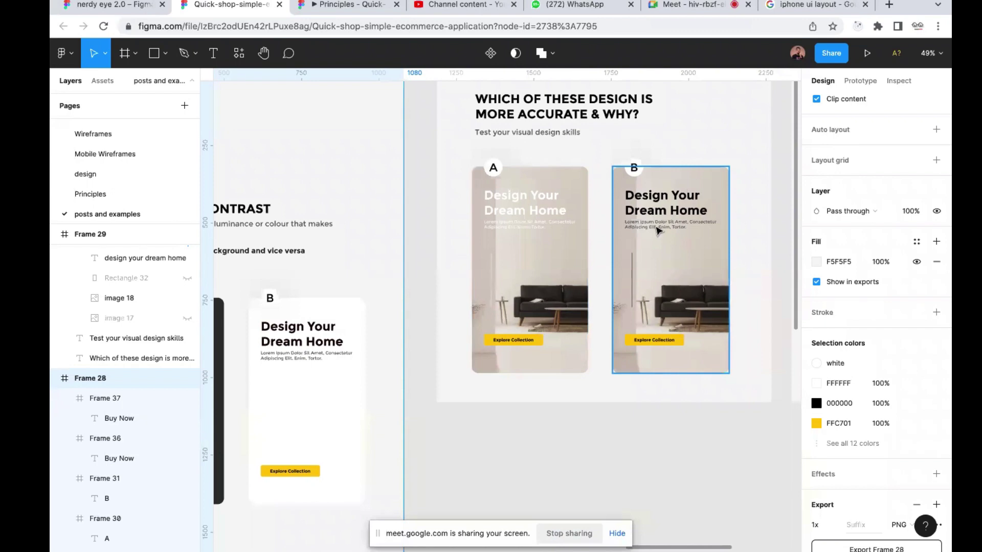
scroll(658, 230, "up", 5)
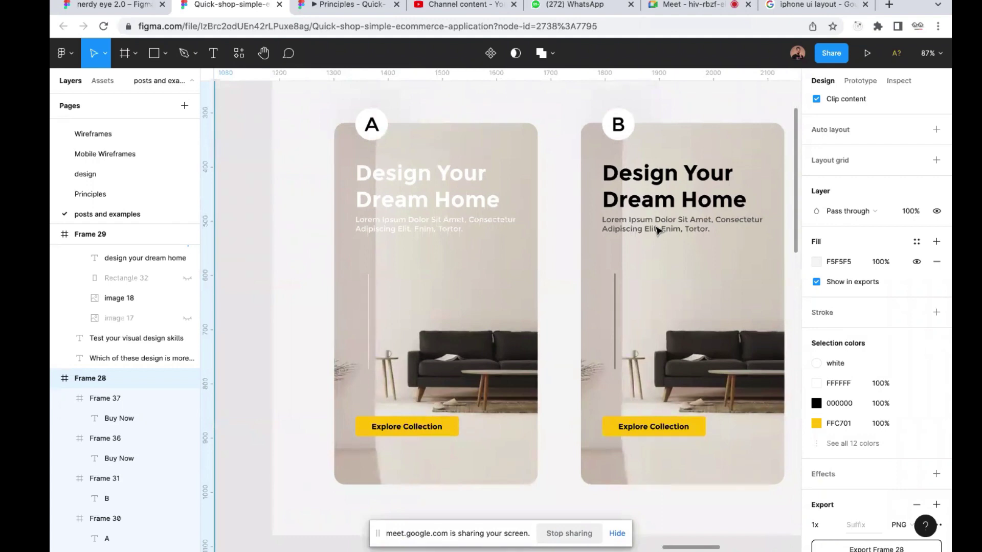
scroll(658, 230, "down", 5)
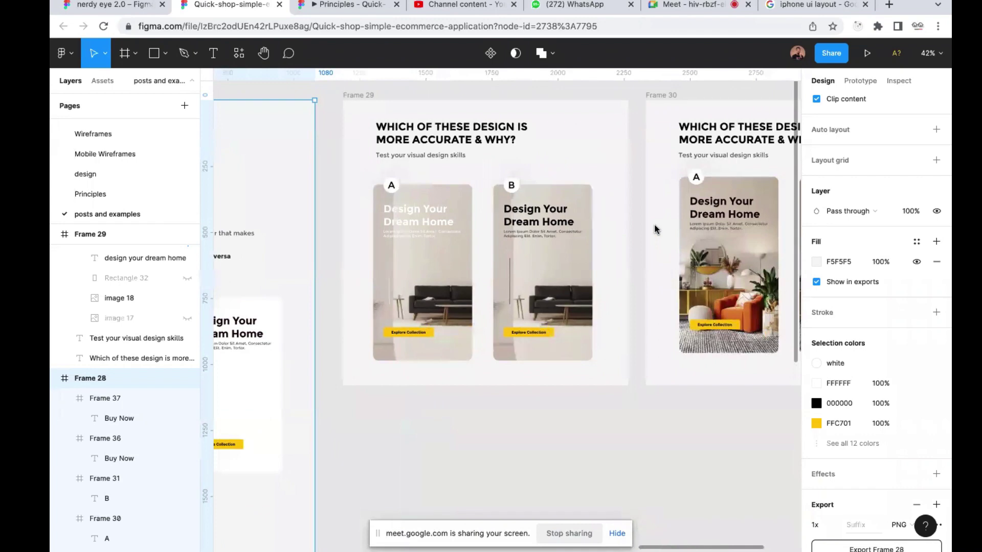
Examine layouts A and B in Frame 30, comparing black text on the bright photo with white text on the darkened photo
scroll(656, 229, "right", 3)
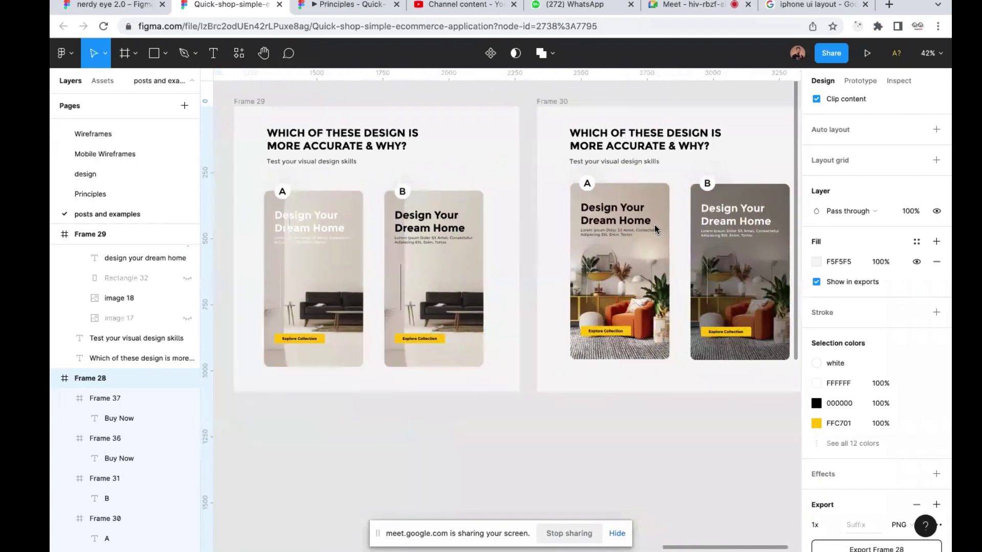
scroll(654, 230, "up", 5)
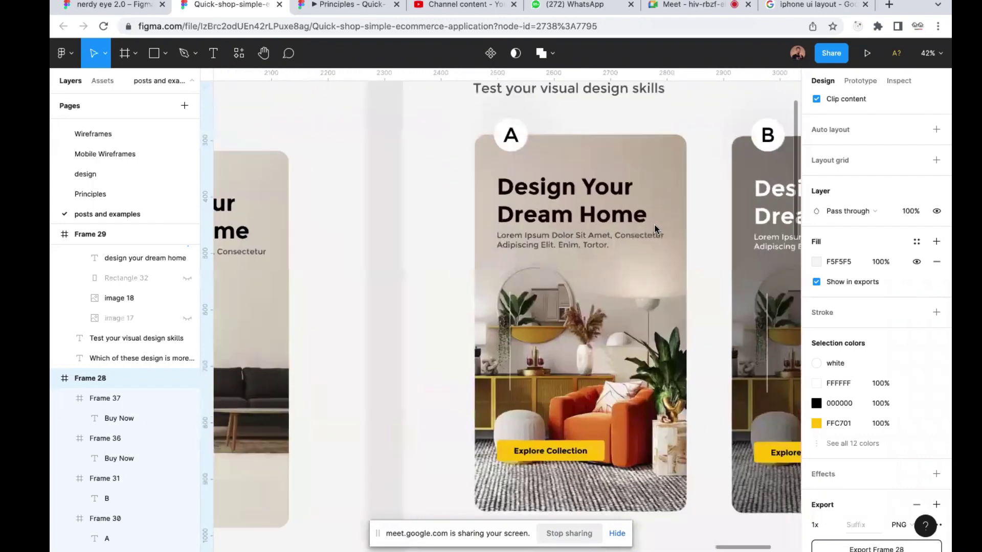
scroll(604, 284, "down", 2)
scroll(603, 284, "right", 2)
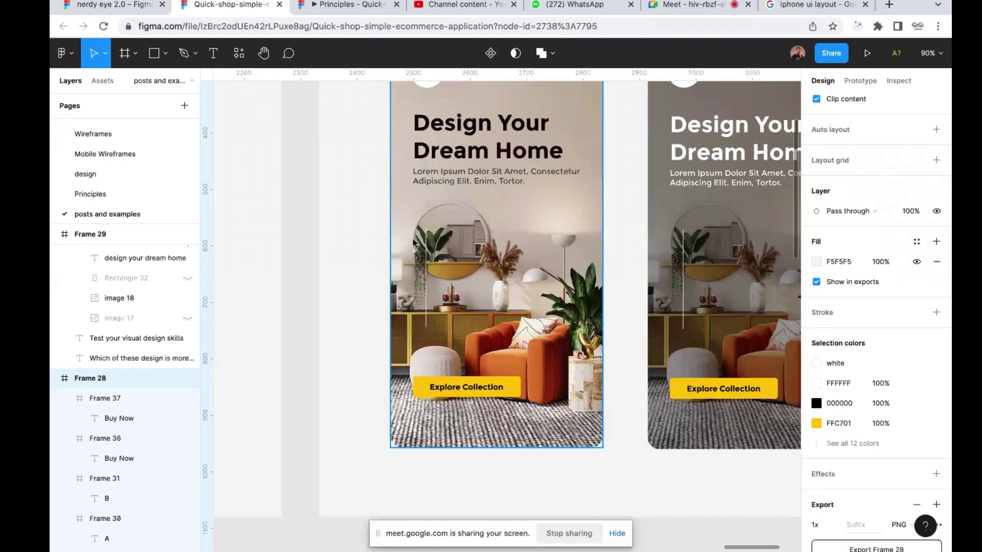
scroll(405, 229, "up", 2)
scroll(405, 229, "right", 2)
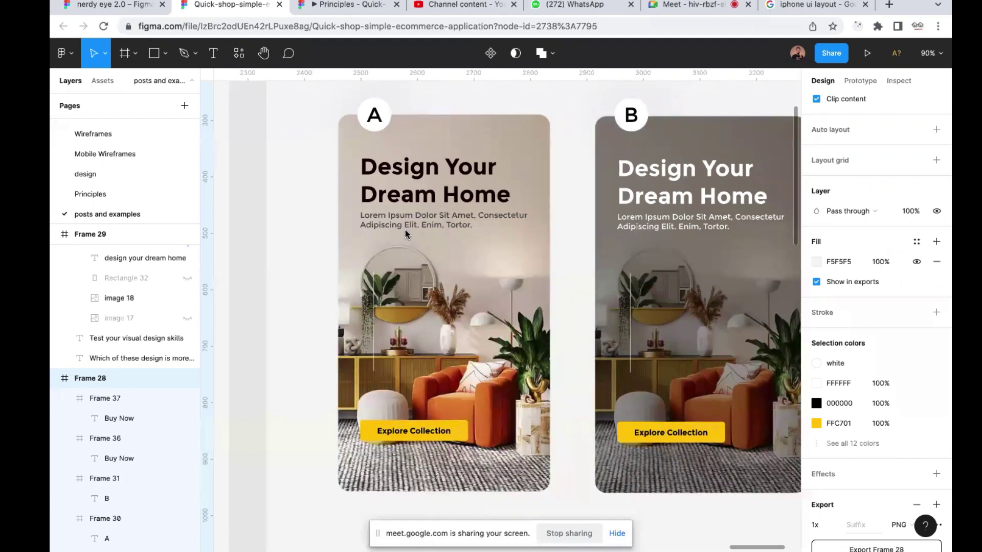
scroll(405, 231, "right", 4)
scroll(405, 231, "down", 2)
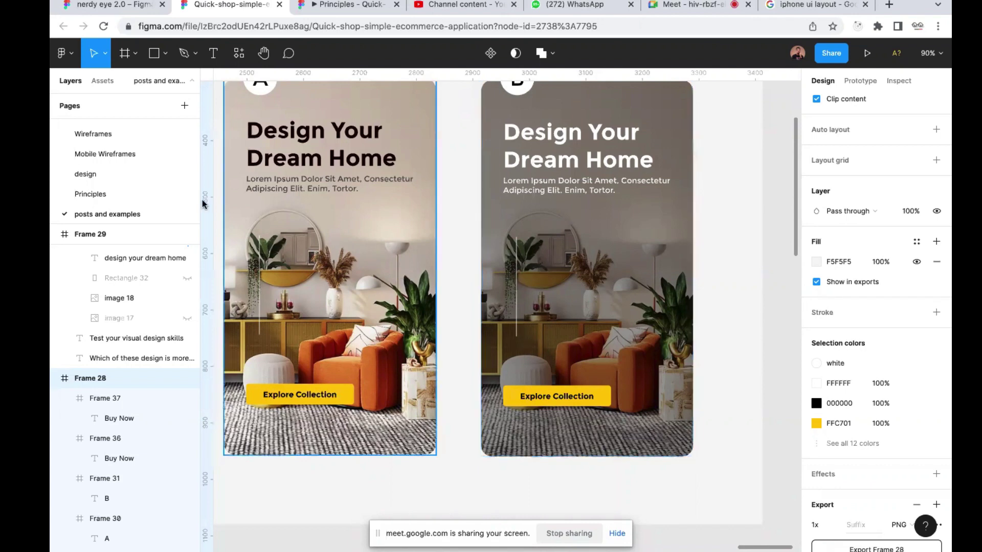
Open the design page and bring the Top Categories section of the desktop home page into close view
left_click(96, 174)
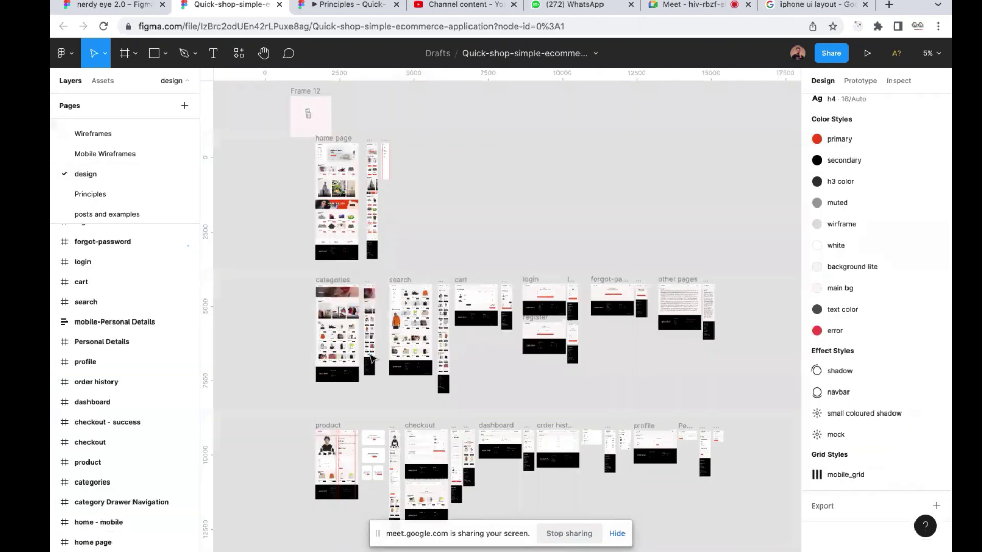
scroll(373, 355, "down", 3)
scroll(373, 355, "left", 3)
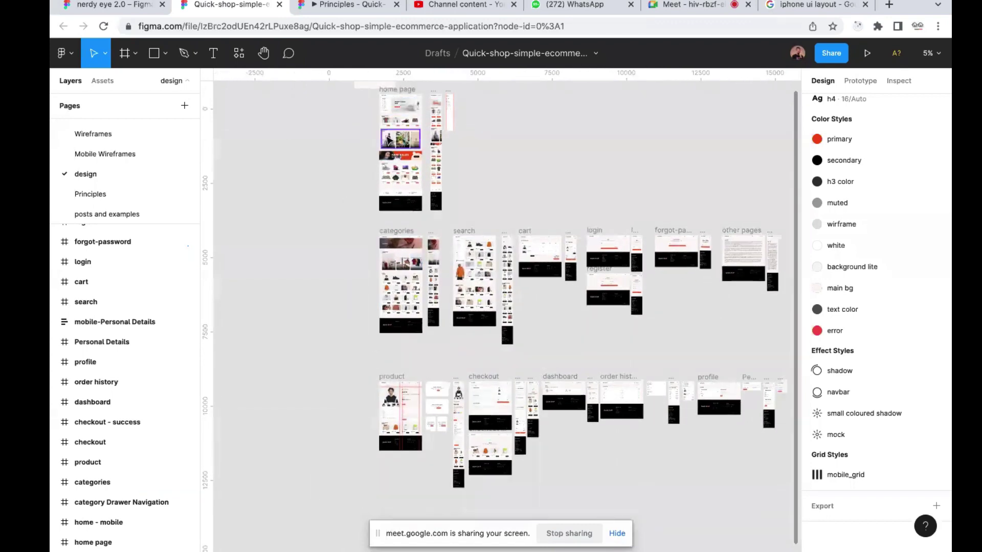
scroll(381, 157, "up", 10)
scroll(387, 140, "up", 5)
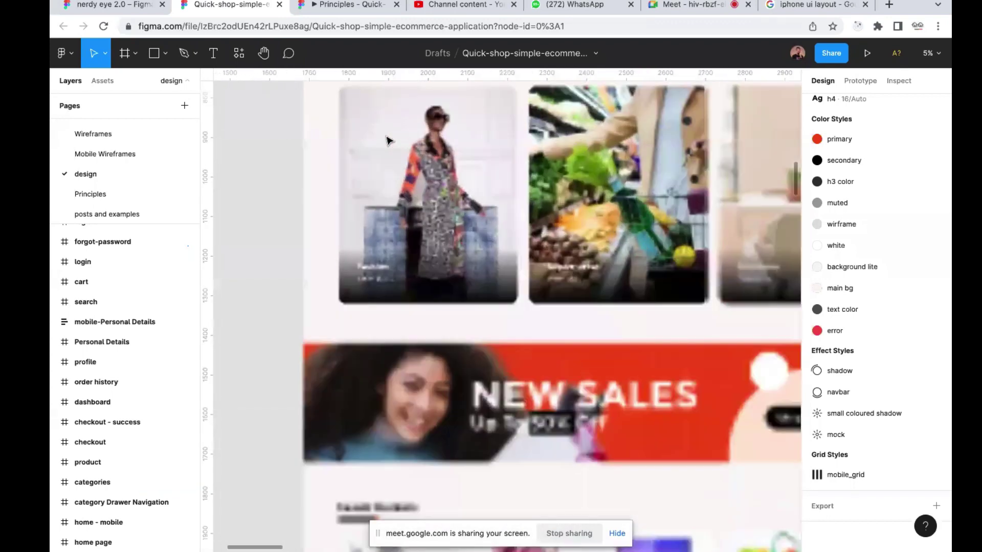
scroll(387, 140, "down", 2)
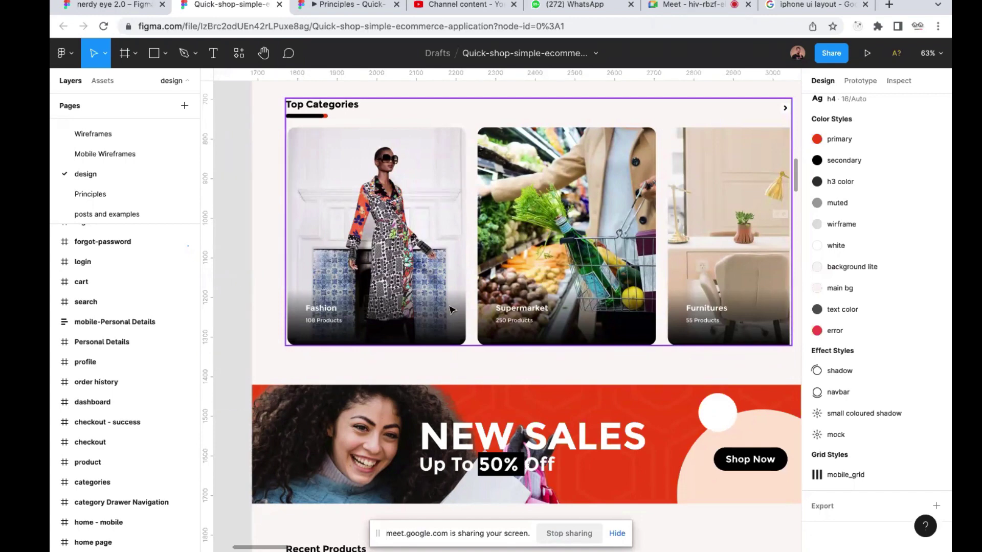
Examine the white labels over the dark gradient overlays on the Fashion, Supermarket and Furnitures category cards
left_click(415, 365)
scroll(360, 345, "up", 2)
scroll(360, 346, "up", 3)
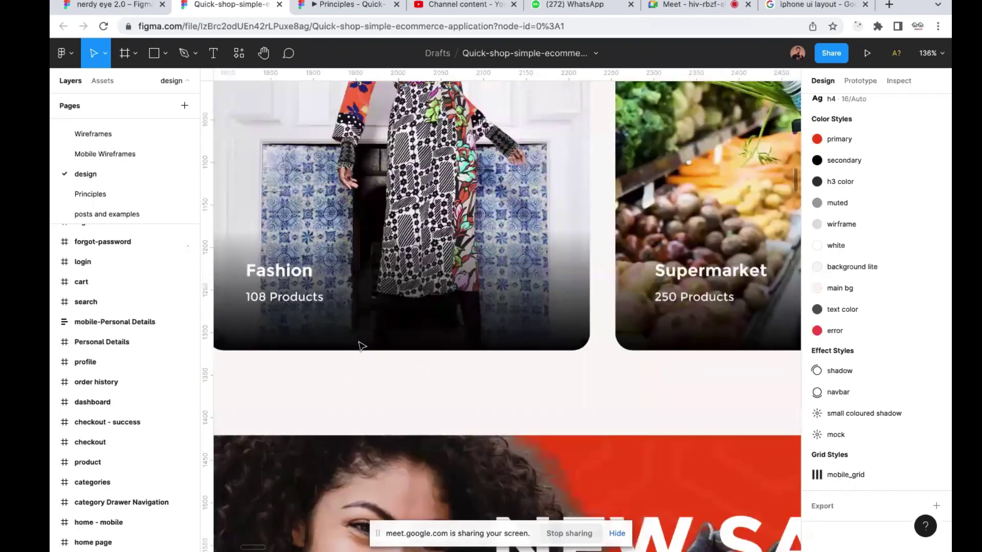
scroll(360, 346, "left", 2)
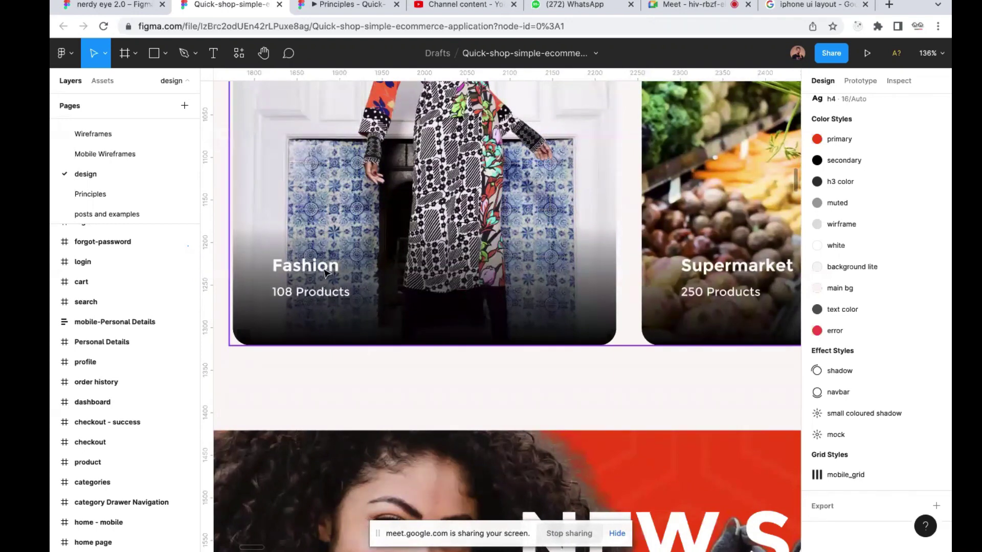
scroll(319, 276, "right", 5)
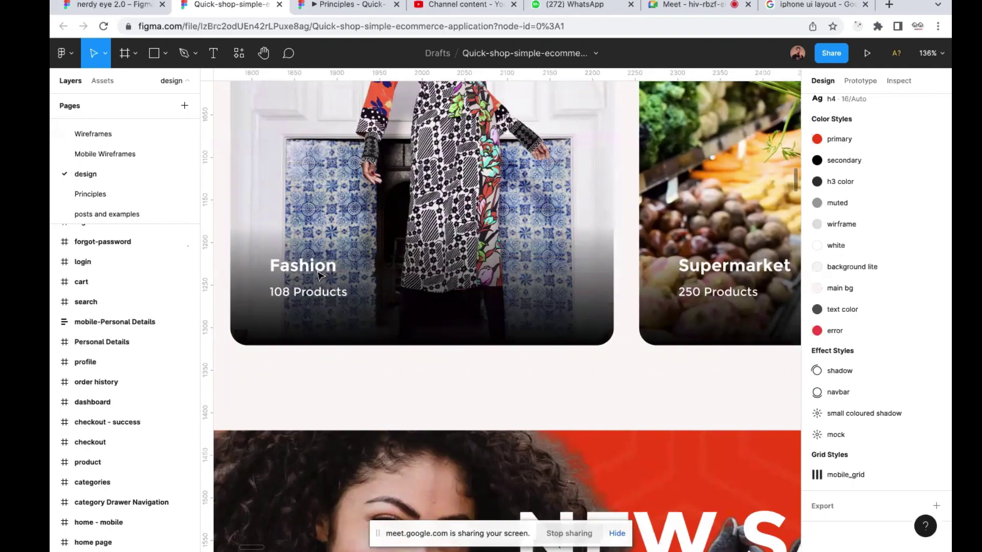
scroll(318, 277, "right", 5)
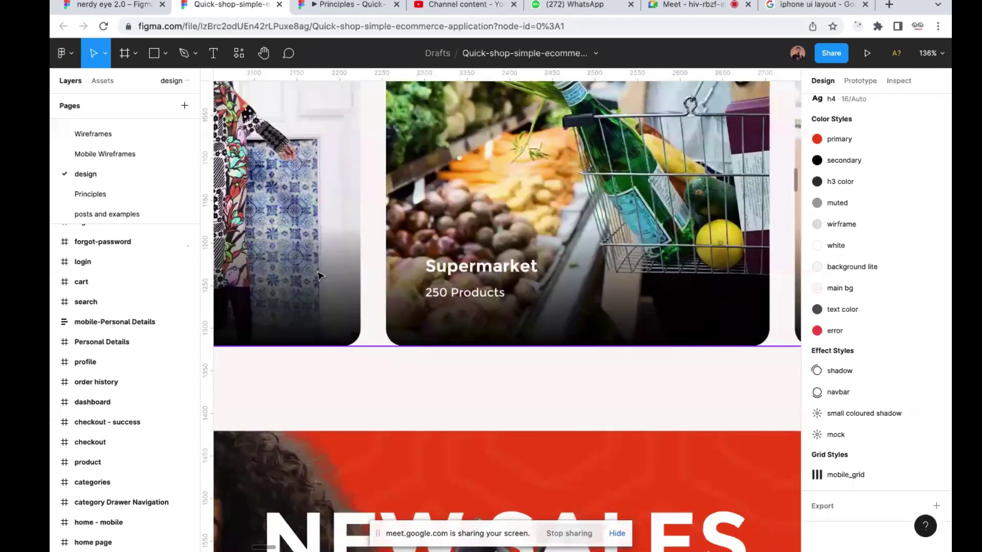
scroll(318, 276, "right", 10)
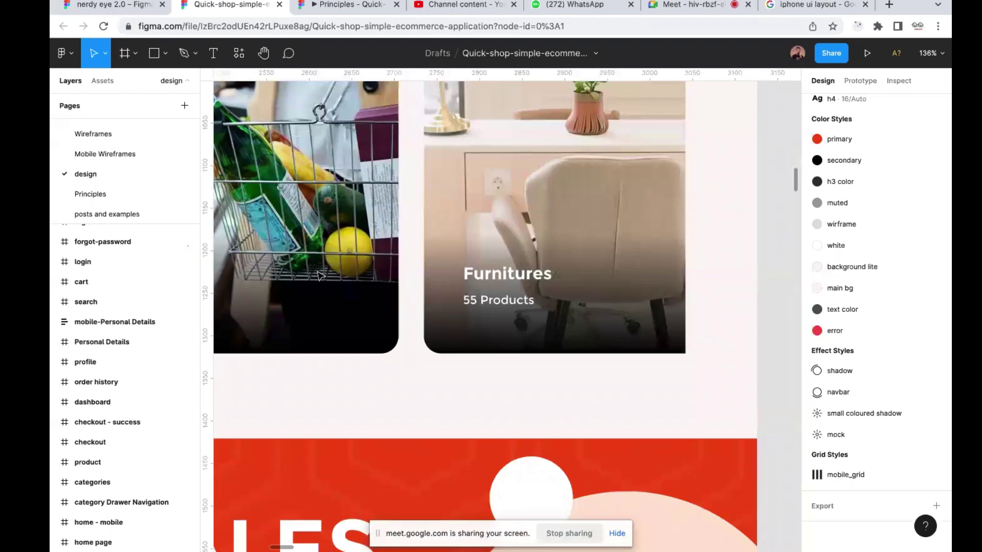
scroll(318, 276, "down", 10)
scroll(318, 276, "up", 3)
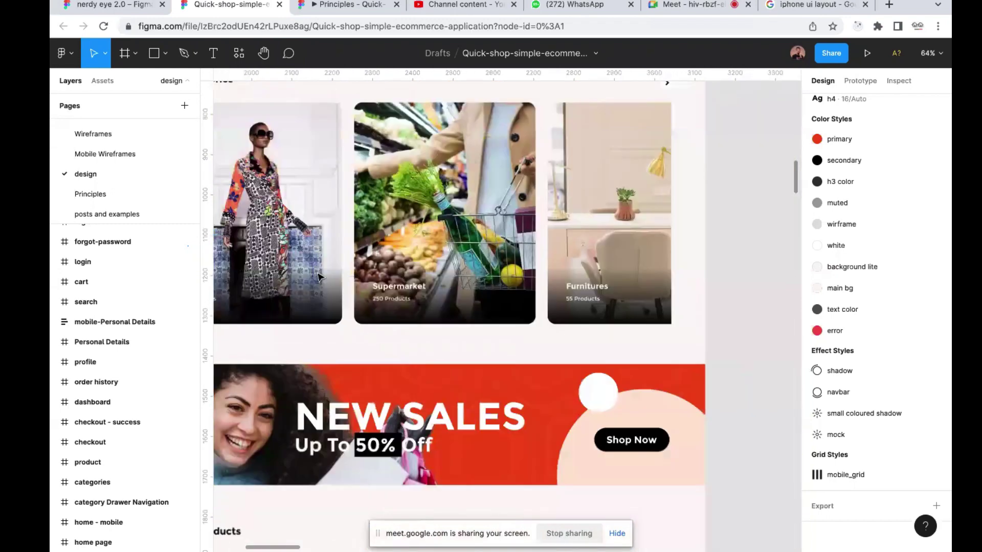
scroll(318, 276, "left", 5)
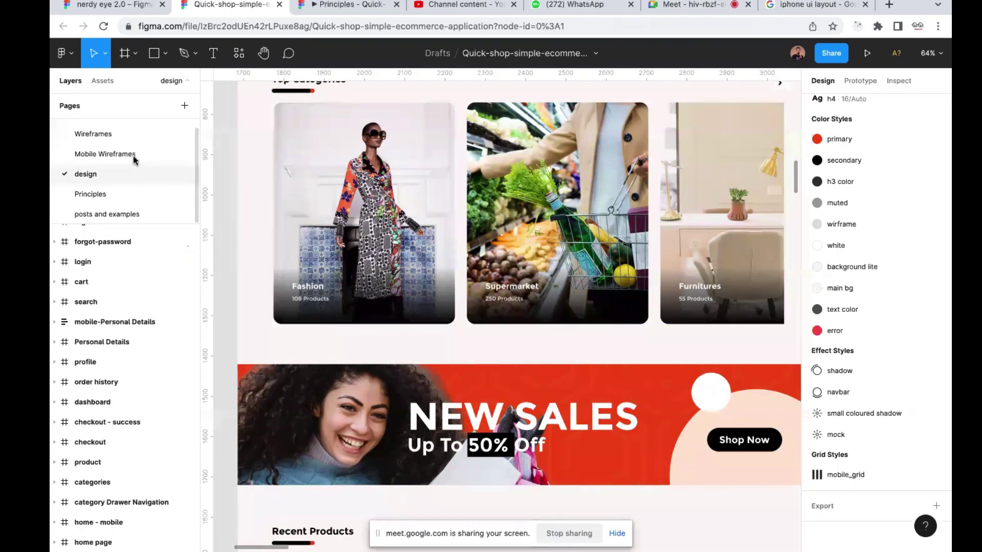
Review the Contrast slide in the presentation and inspect its two Sample Headline cards on the file's Principles page
left_click(335, 6)
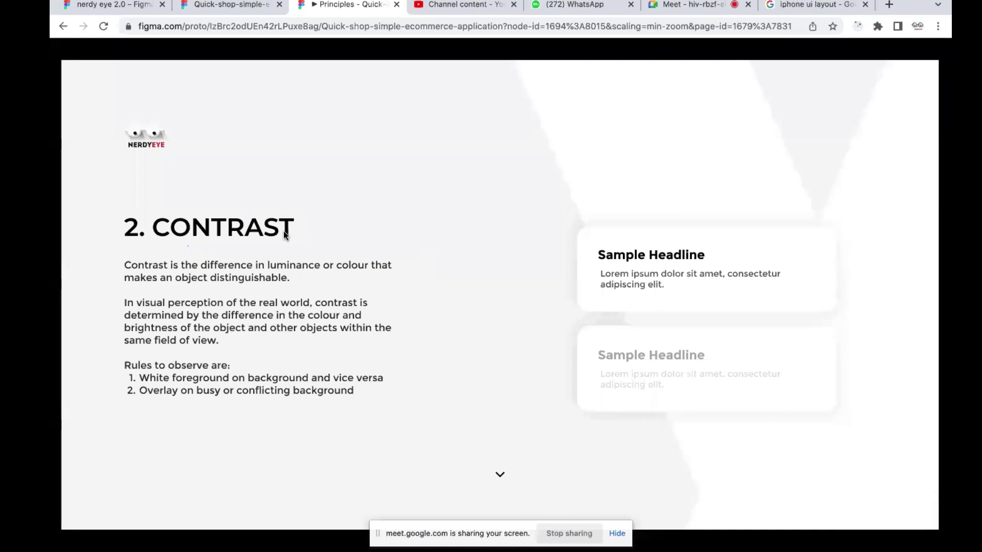
left_click(223, 5)
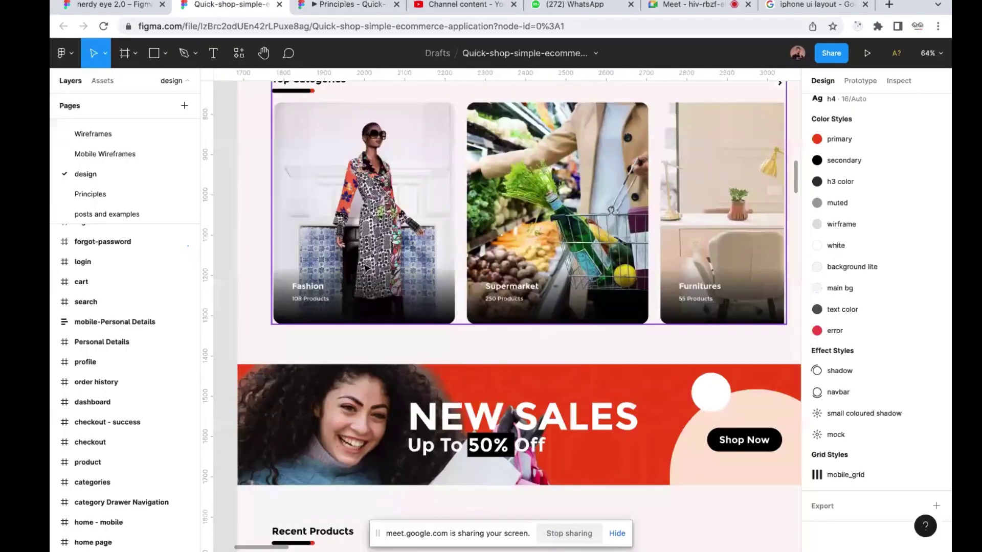
scroll(366, 262, "down", 3)
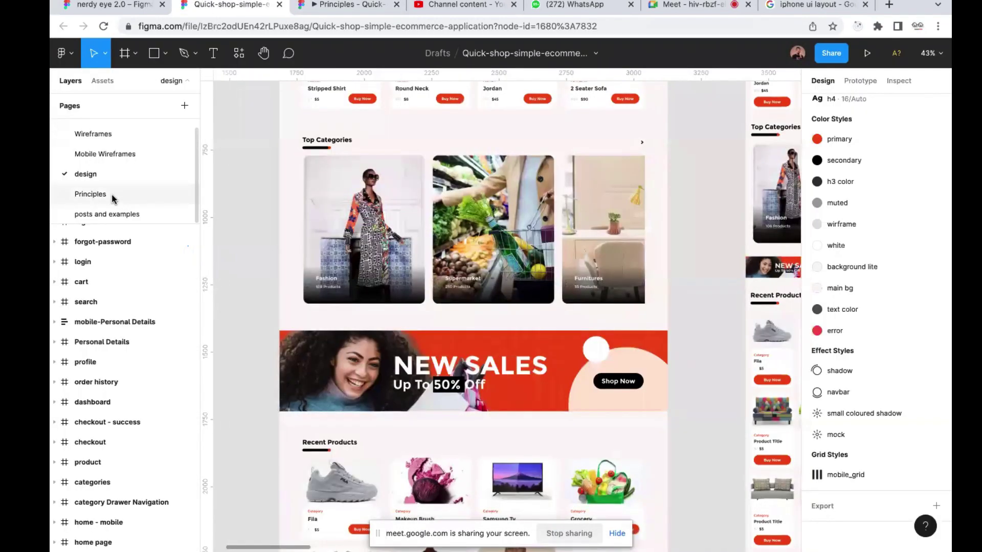
left_click(111, 194)
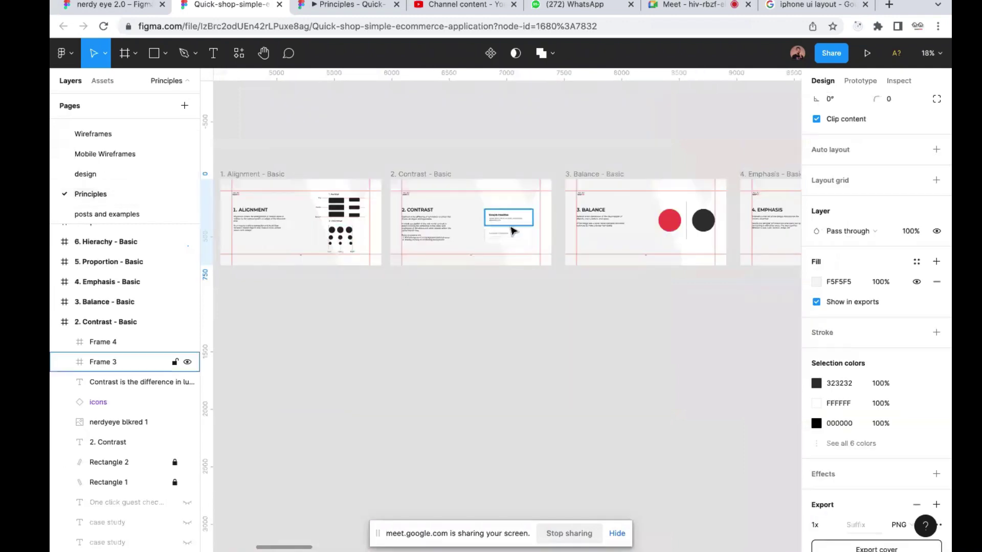
scroll(498, 217, "up", 10)
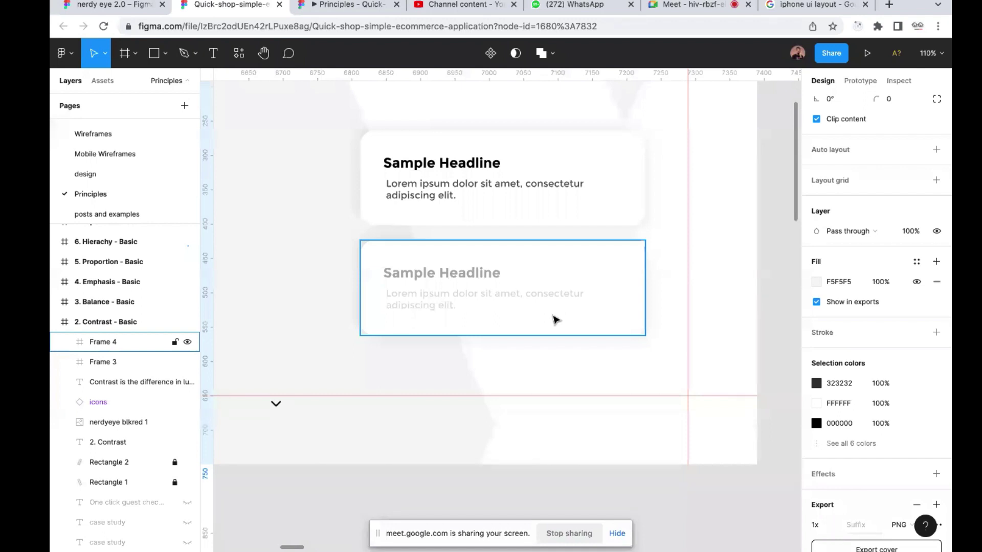
Switch to the Google Meet call and admit everyone waiting to join
left_click(680, 10)
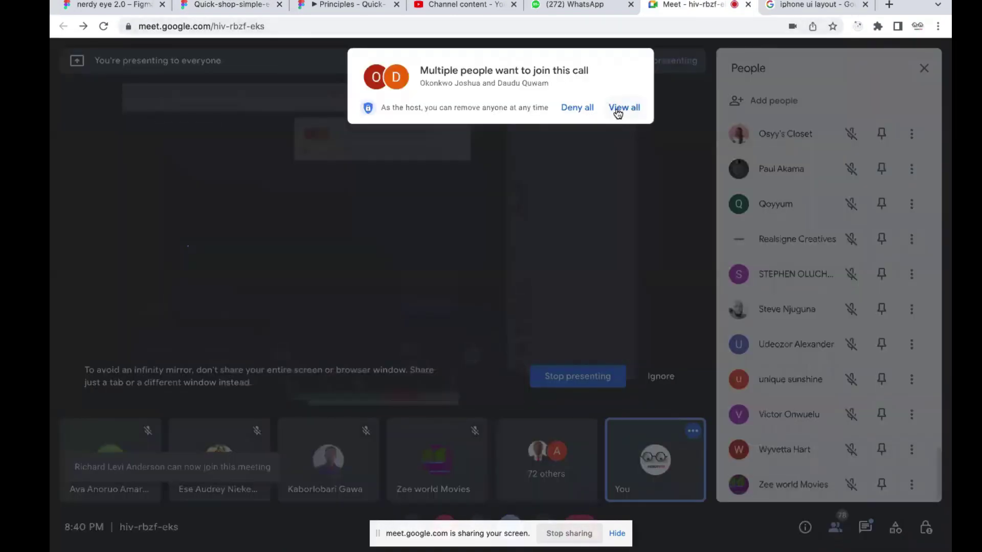
left_click(618, 109)
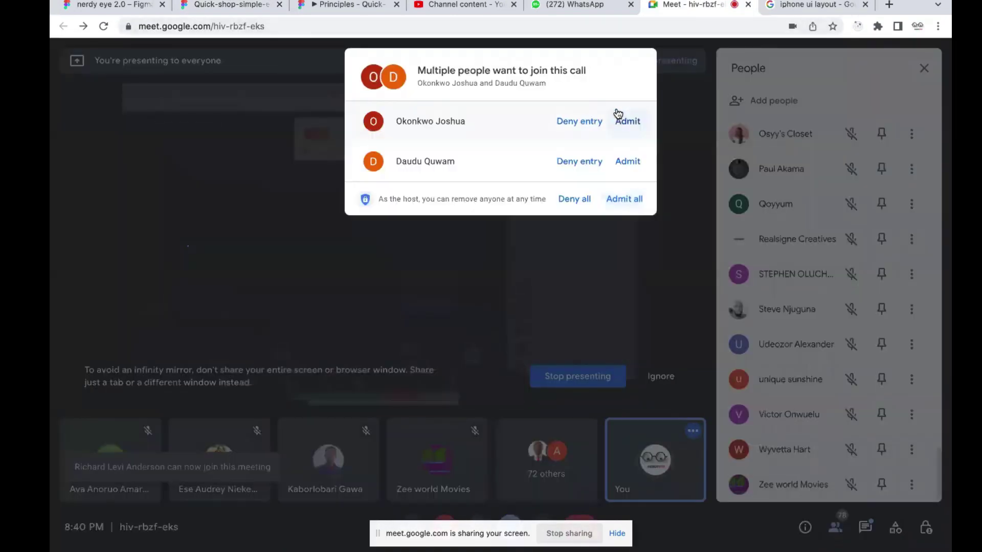
left_click(624, 199)
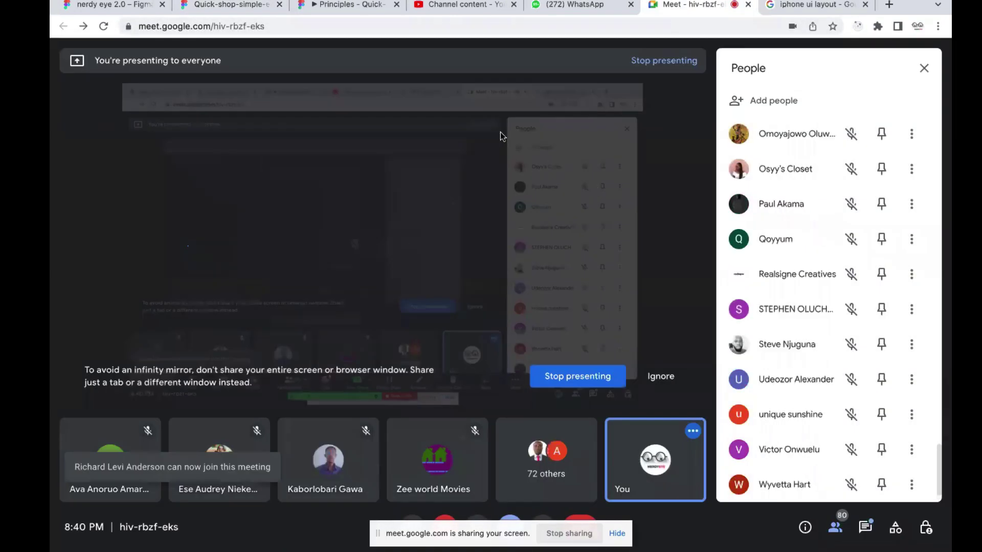
Return to the design file and check the faint lower Sample Headline card with the A11y - Color Contrast Checker plugin
left_click(248, 4)
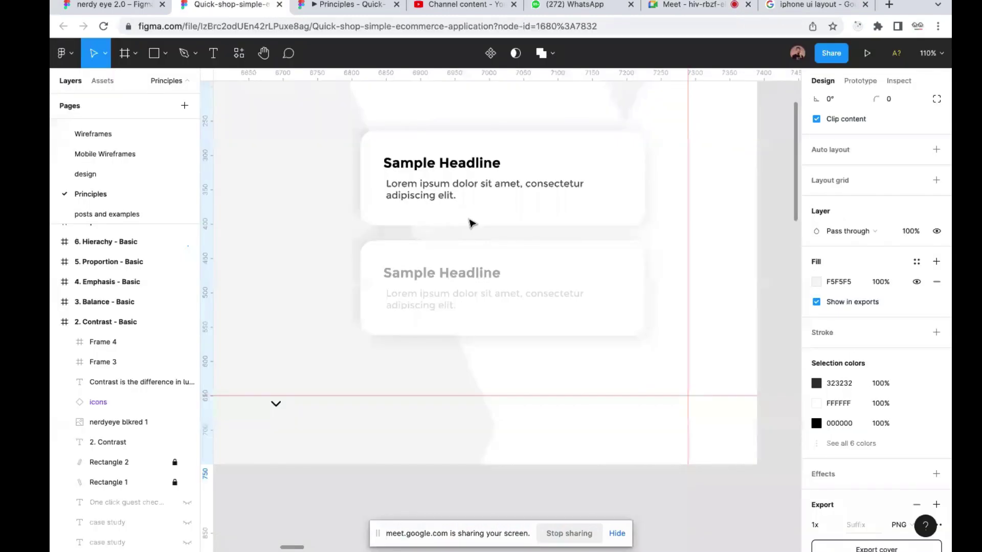
right_click(674, 263)
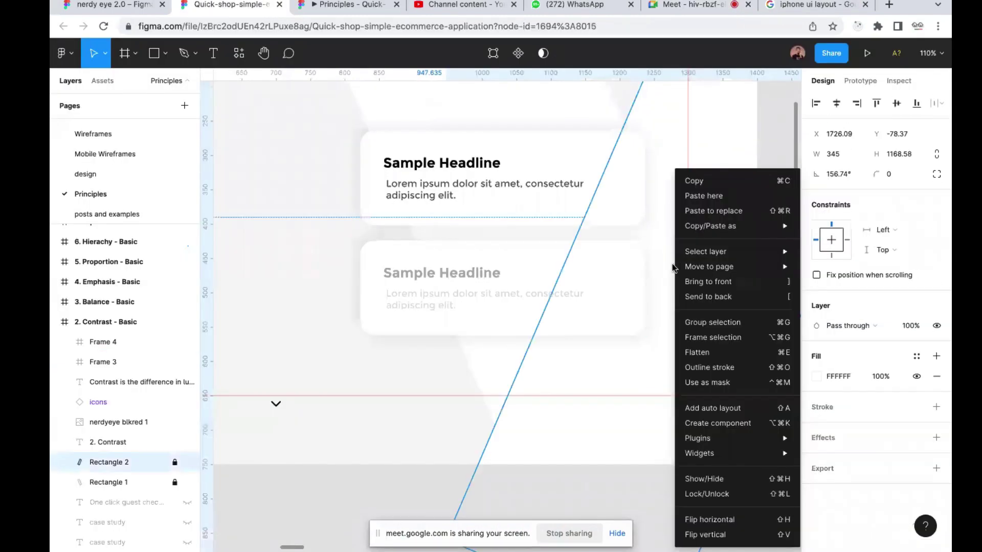
mouse_move(778, 438)
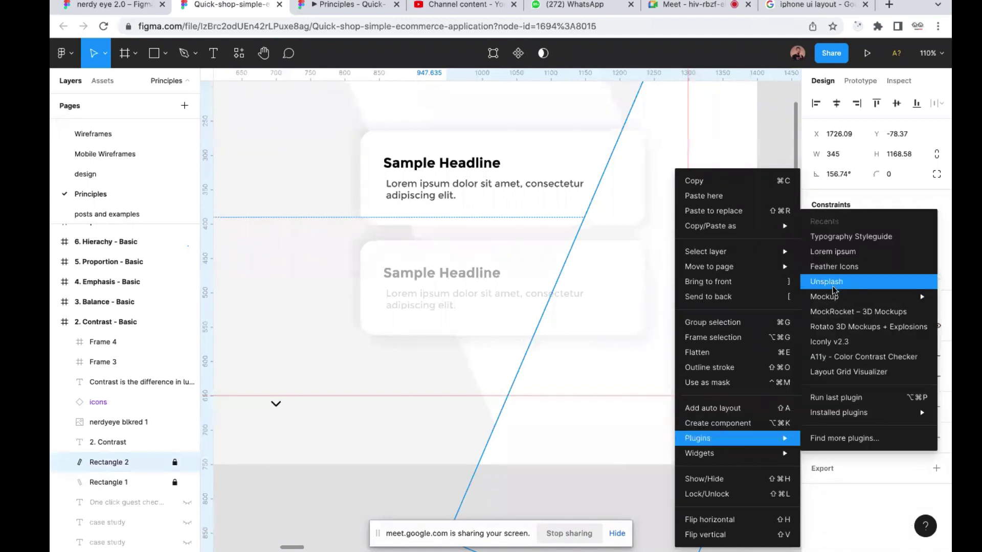
left_click(864, 361)
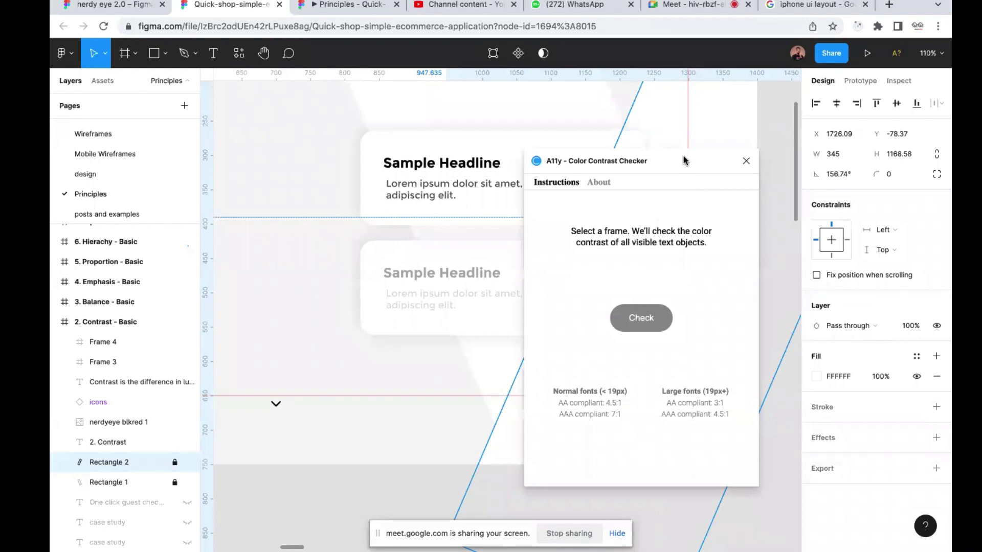
left_click_drag(683, 157, 780, 134)
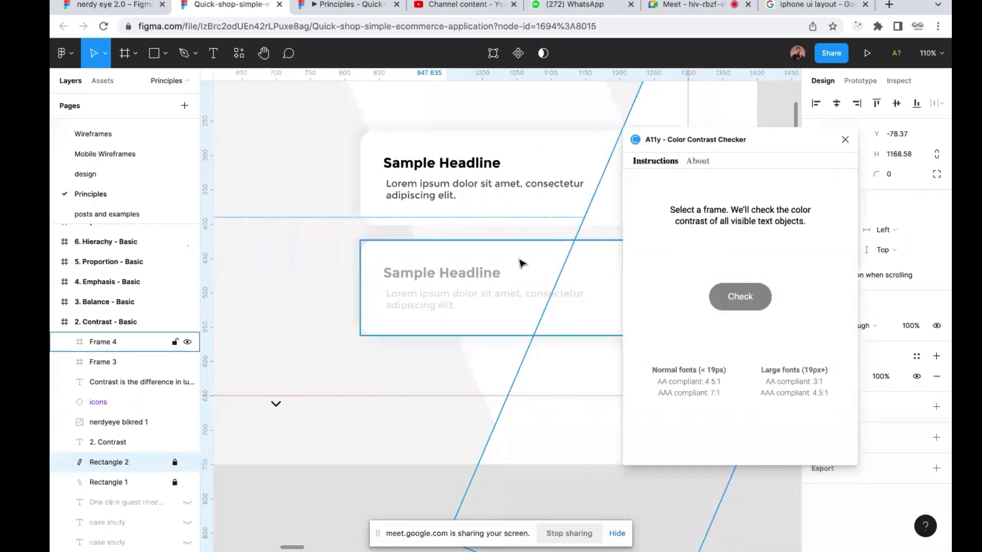
left_click(522, 264)
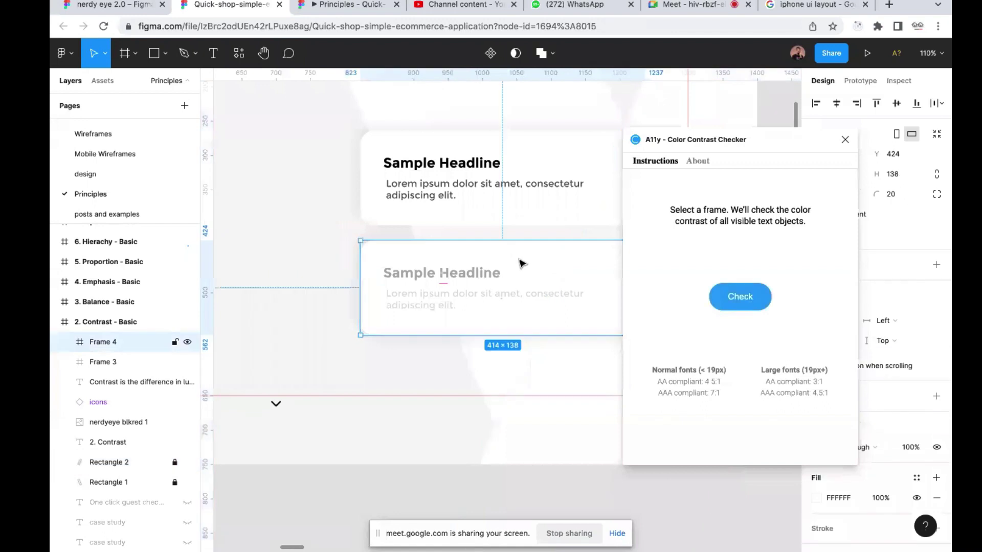
left_click(744, 303)
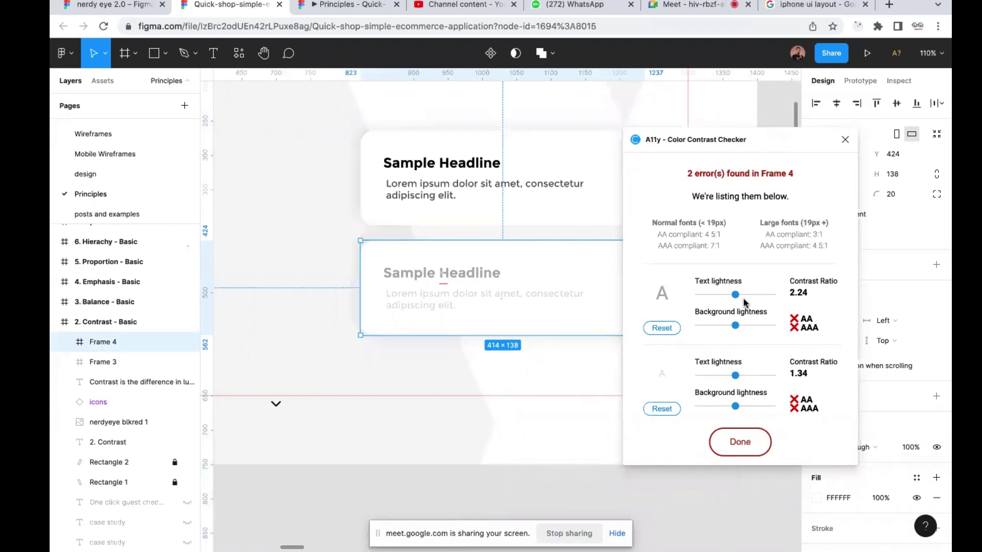
Try darkening the lower card's headline to a contrast ratio of about 12.08 and its body text to about 7.32, and undo both changes
left_click_drag(735, 295, 715, 297)
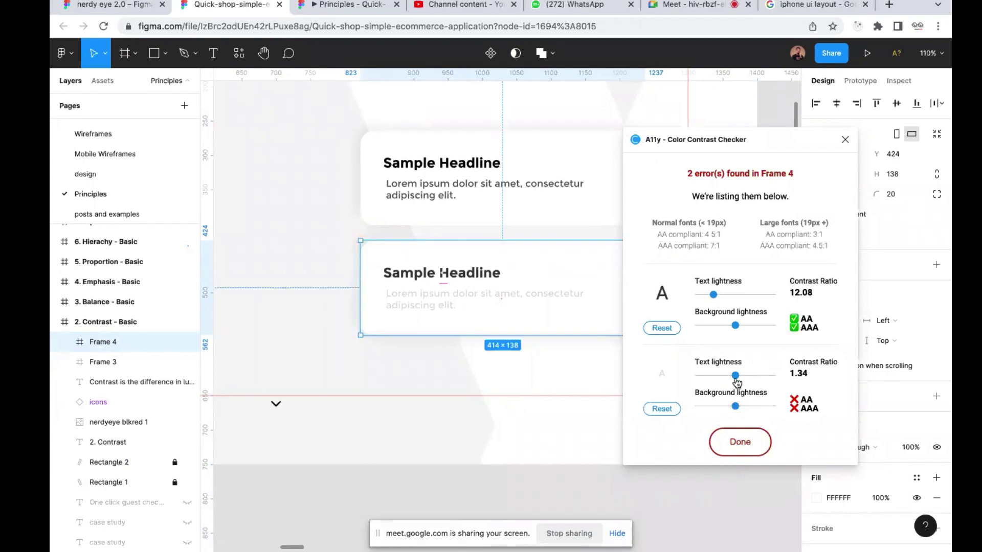
left_click_drag(735, 379, 710, 379)
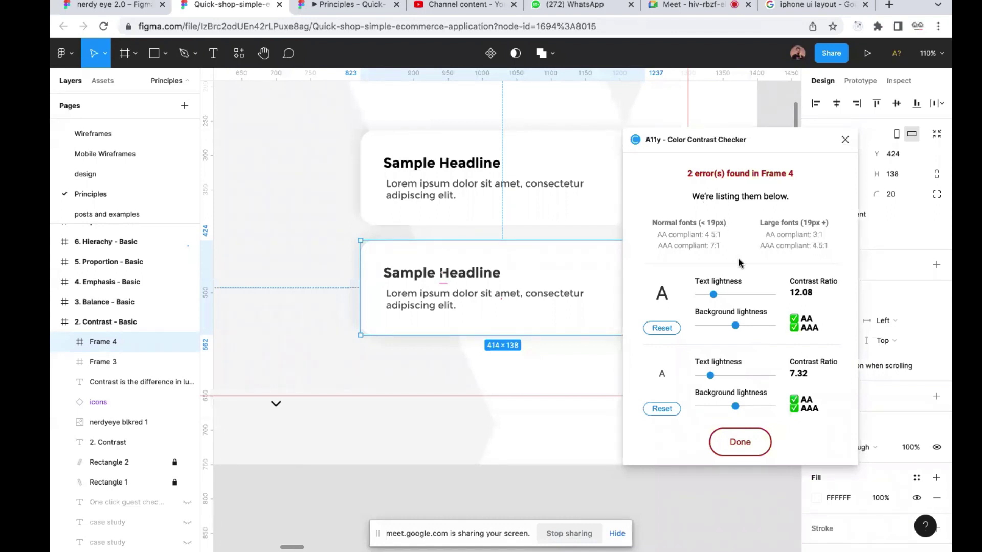
left_click(568, 197)
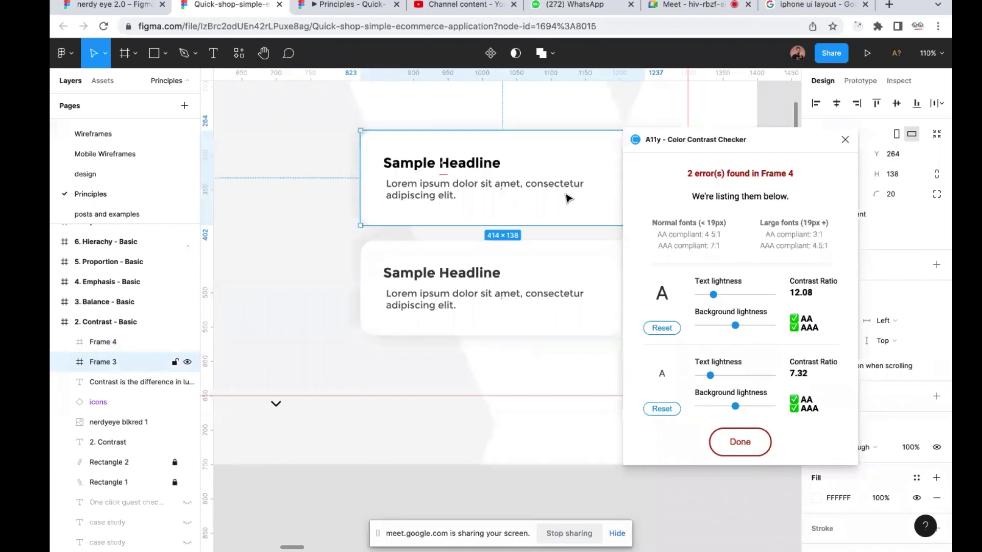
left_click(844, 139)
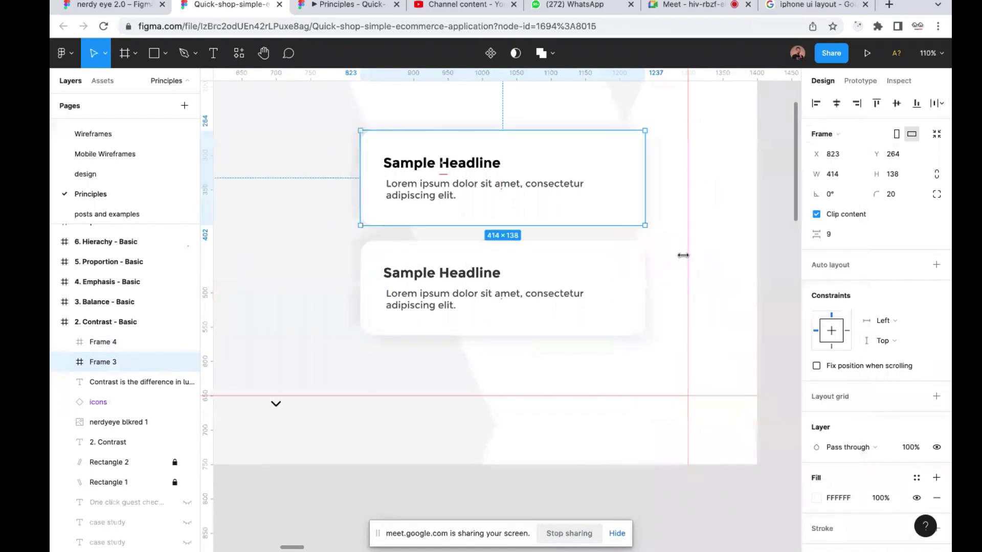
key("shift+Tab")
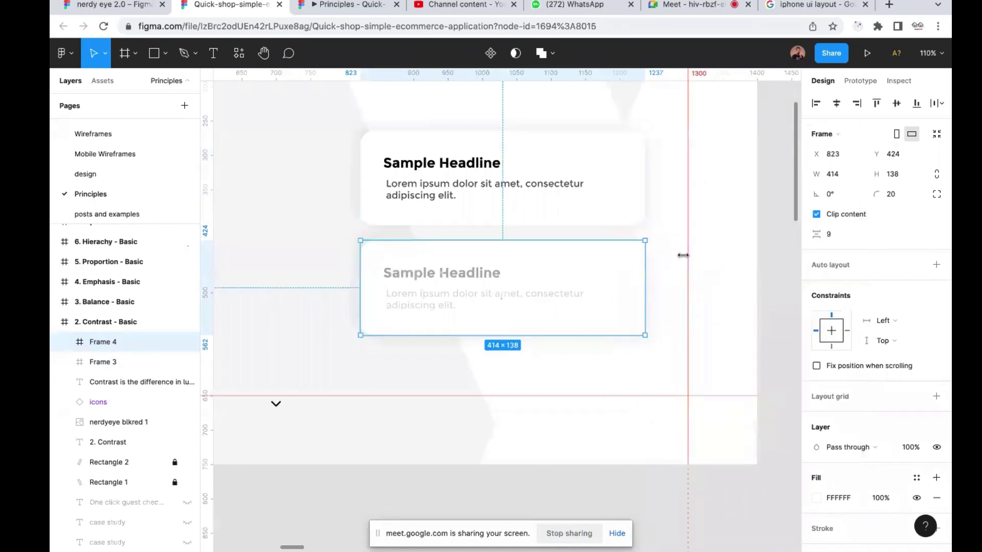
Check the upper Sample Headline card with the A11y - Color Contrast Checker plugin and close the plugin
right_click(673, 228)
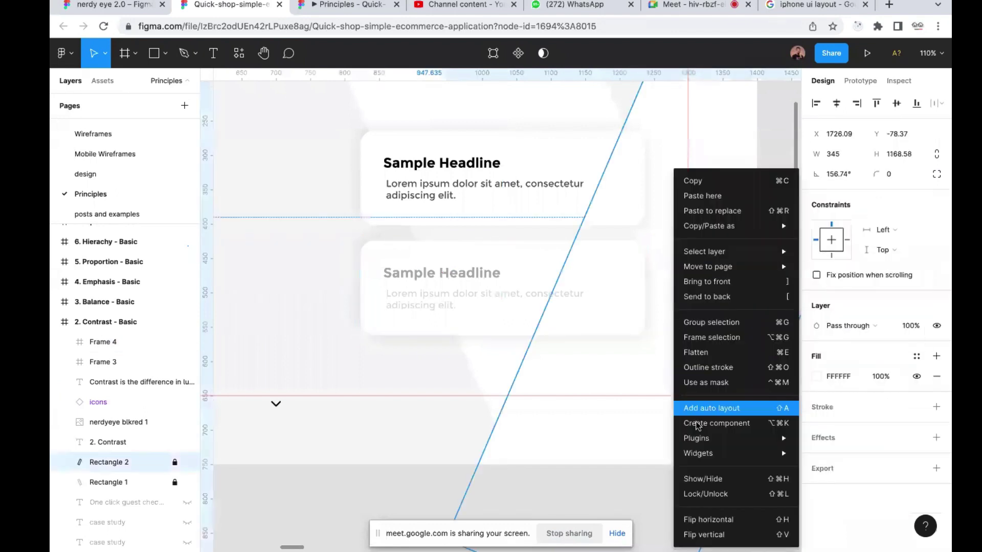
mouse_move(698, 438)
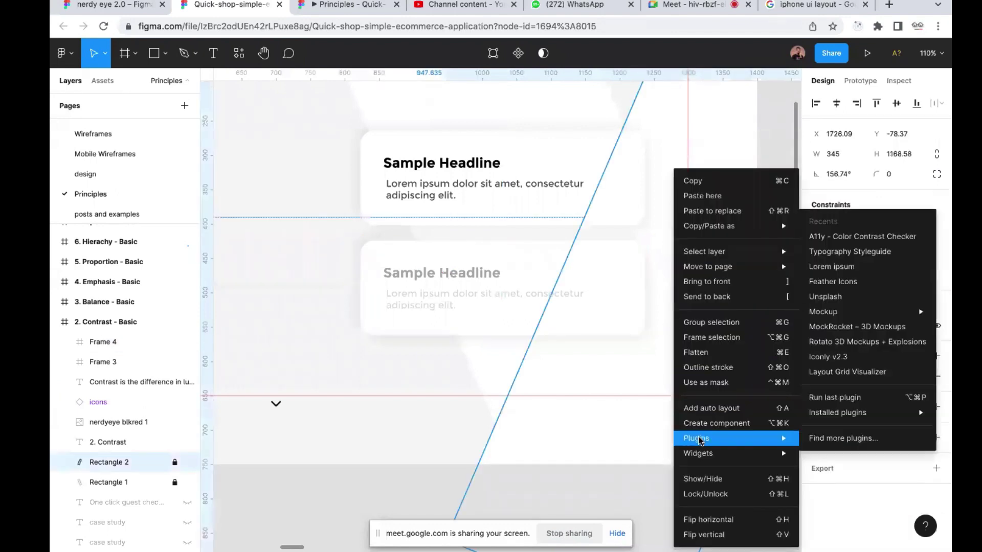
left_click(838, 236)
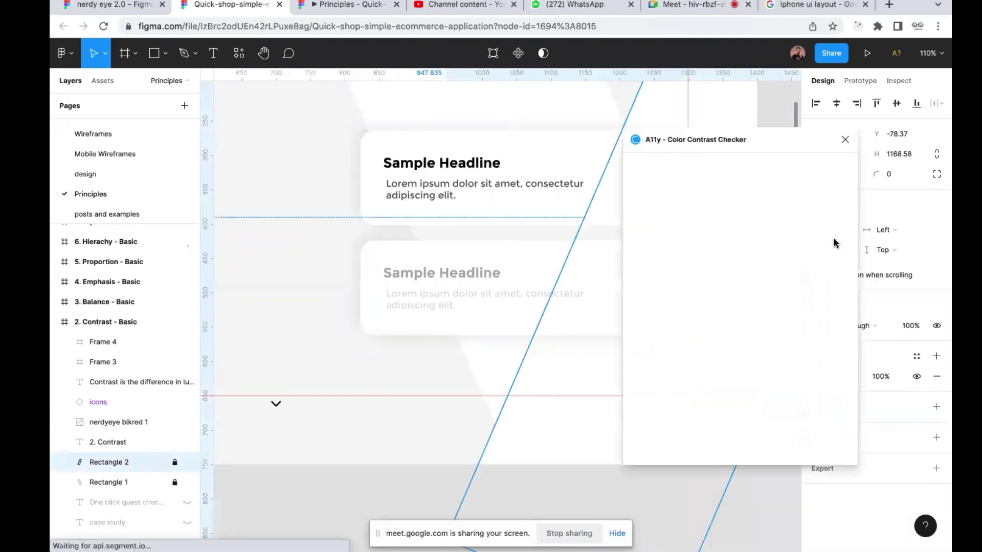
left_click(537, 168)
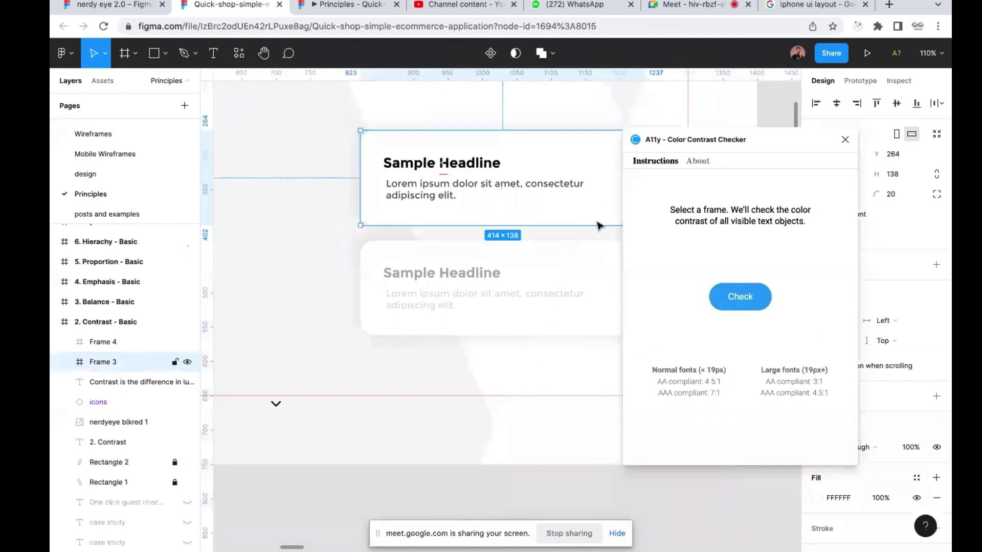
left_click(735, 299)
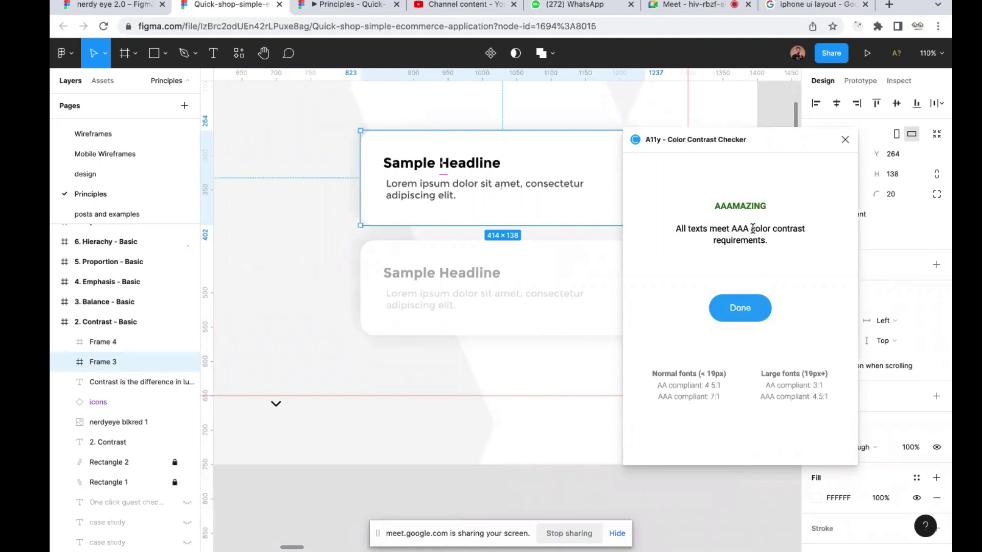
left_click(846, 140)
View the 3. Balance frame in the file, switch to the Principles presentation and advance it to the Balance slide
scroll(657, 287, "down", 5)
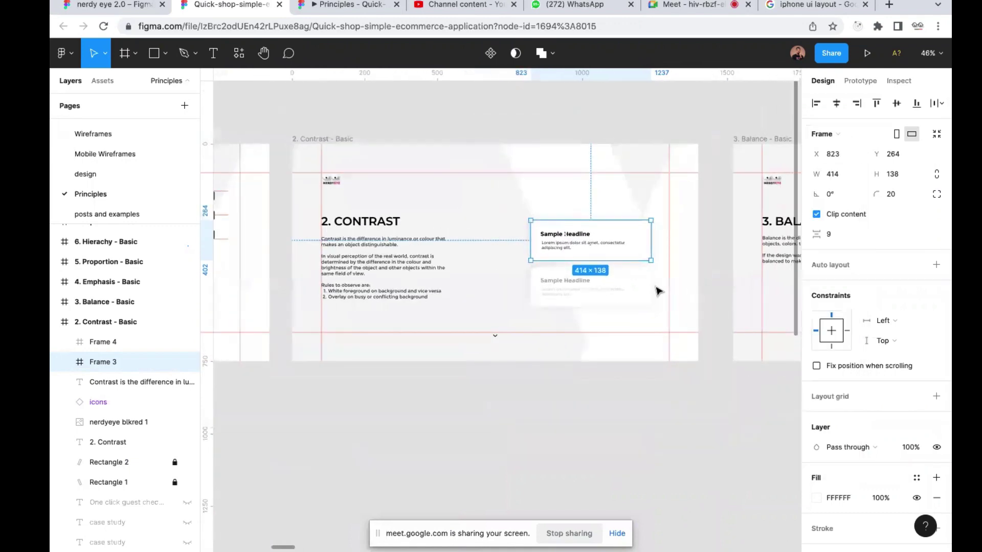
scroll(658, 287, "right", 10)
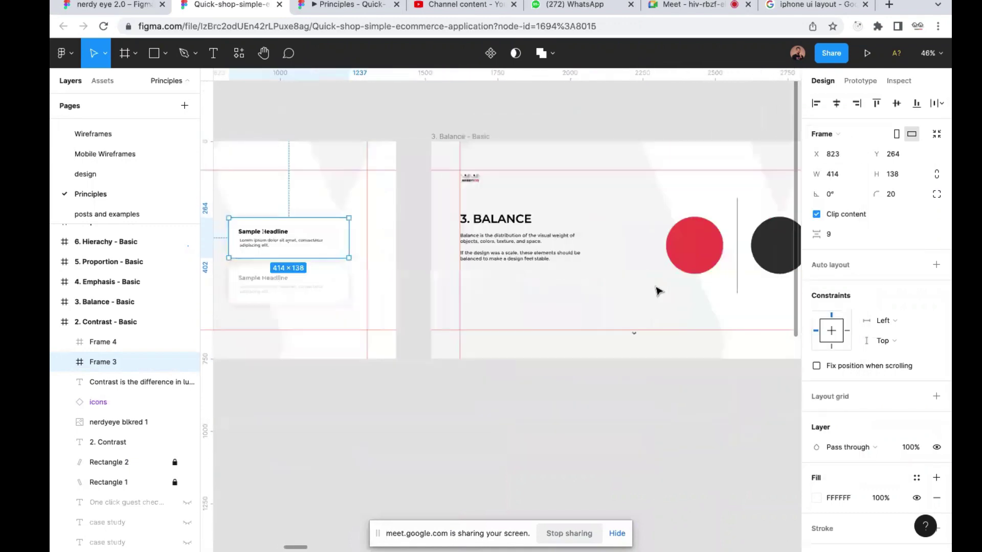
left_click(356, 4)
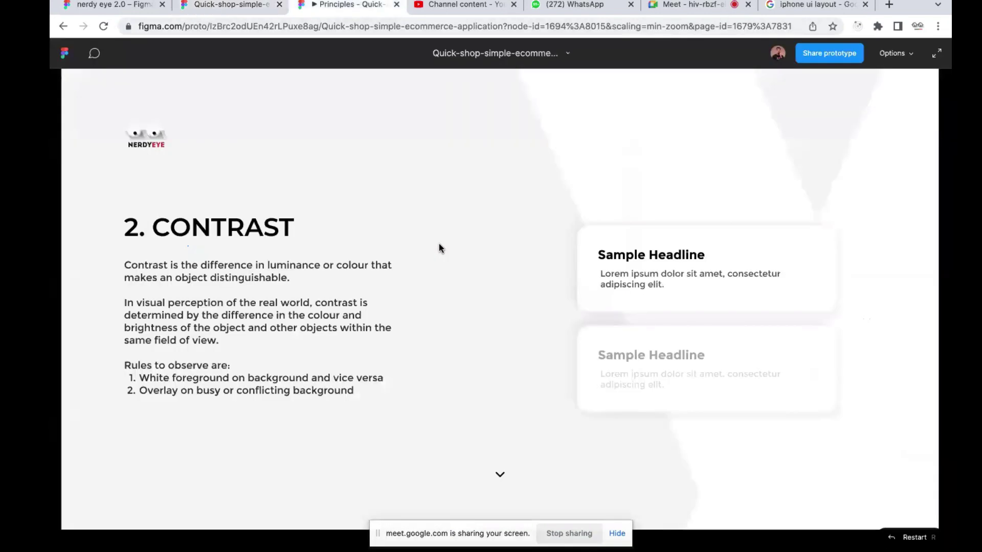
key("Right")
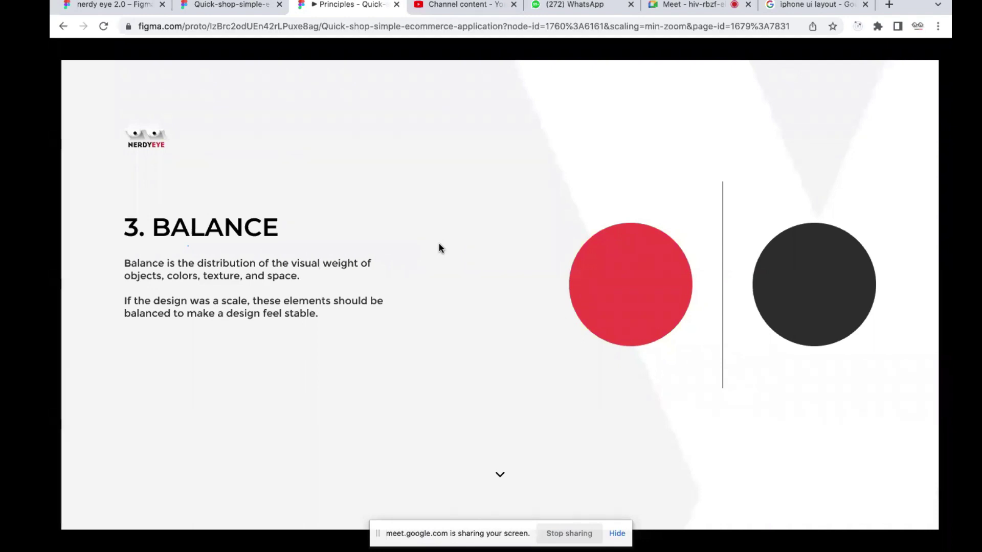
Return to the design file and locate the Design Your Dream Home desktop layouts on the posts and examples page
left_click(214, 6)
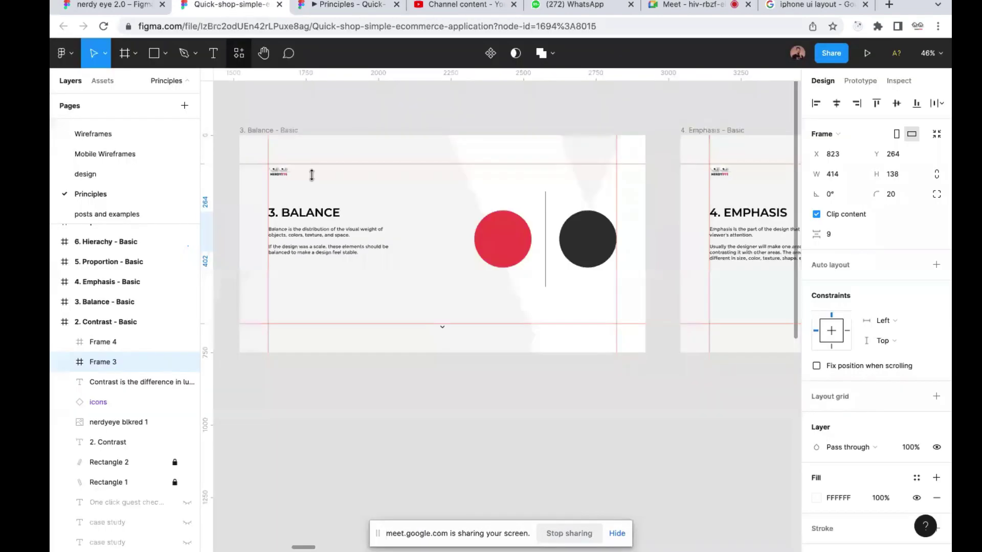
left_click(122, 154)
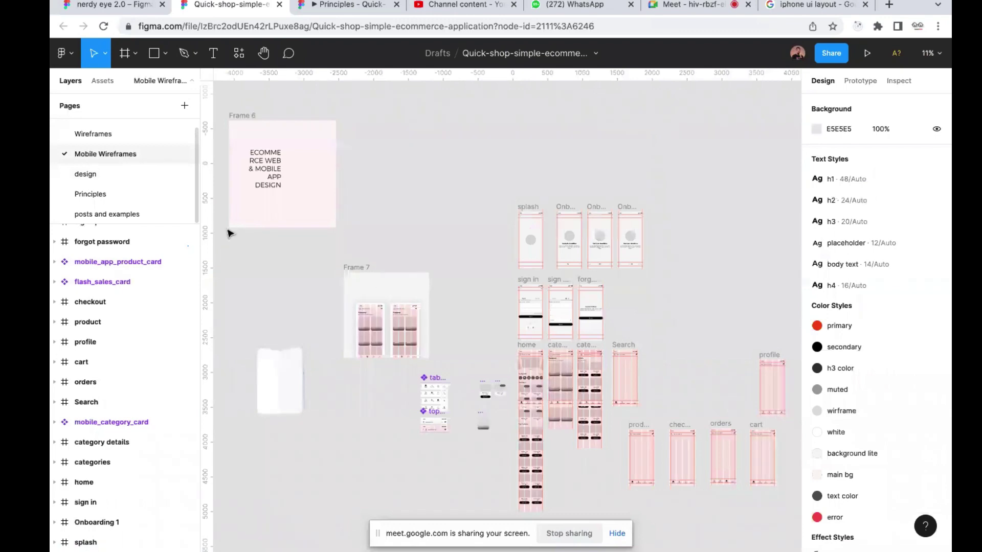
left_click(128, 214)
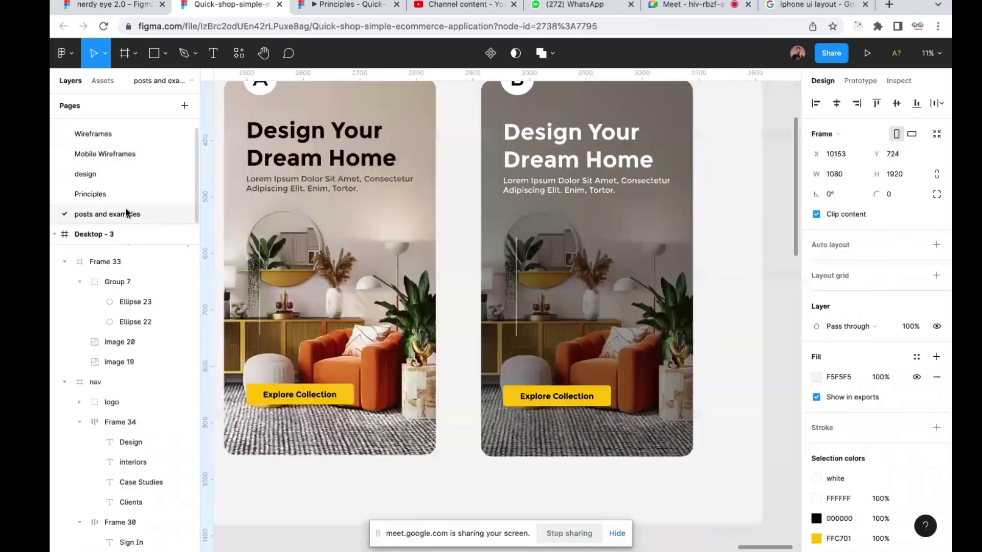
scroll(376, 248, "down", 10)
scroll(376, 248, "left", 5)
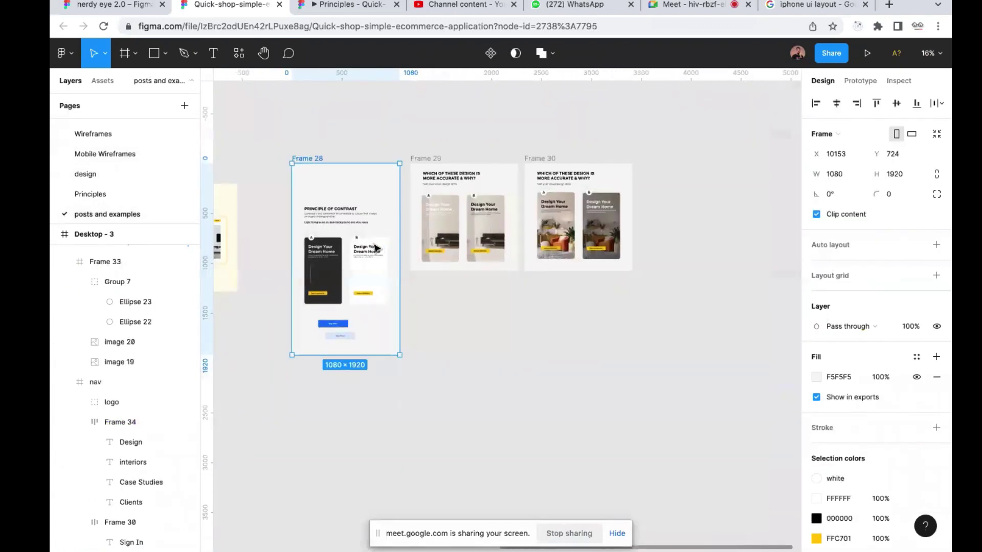
scroll(376, 248, "left", 10)
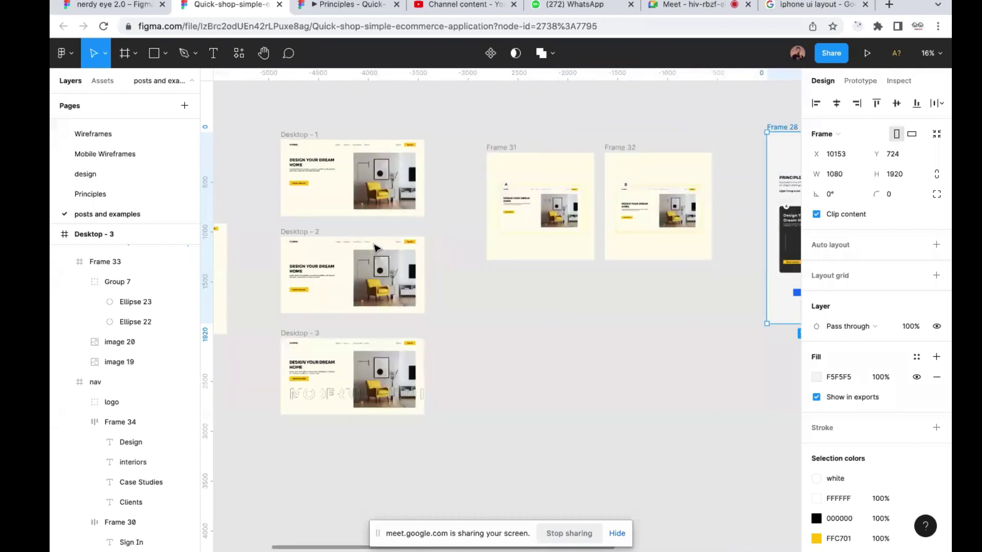
scroll(376, 248, "left", 5)
scroll(414, 268, "left", 5)
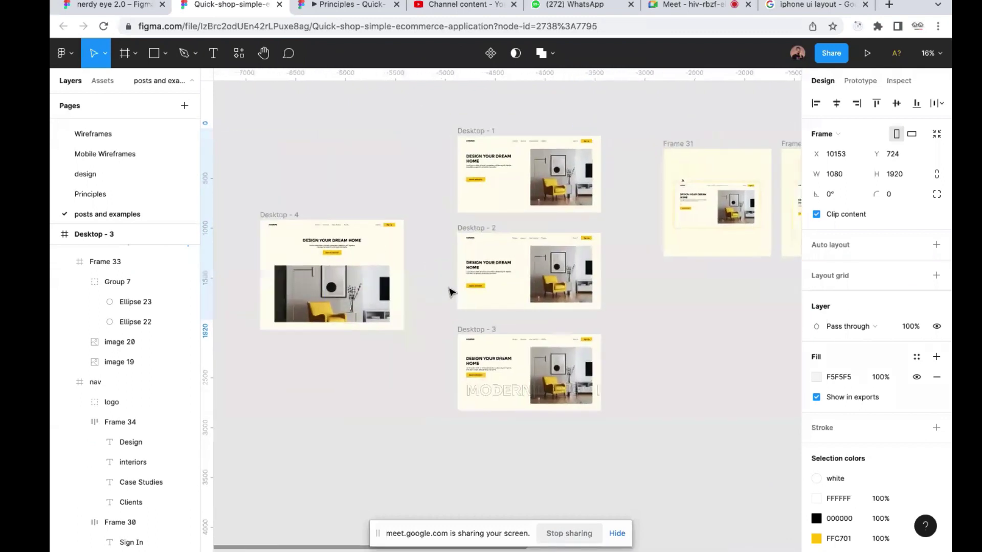
scroll(482, 178, "up", 5)
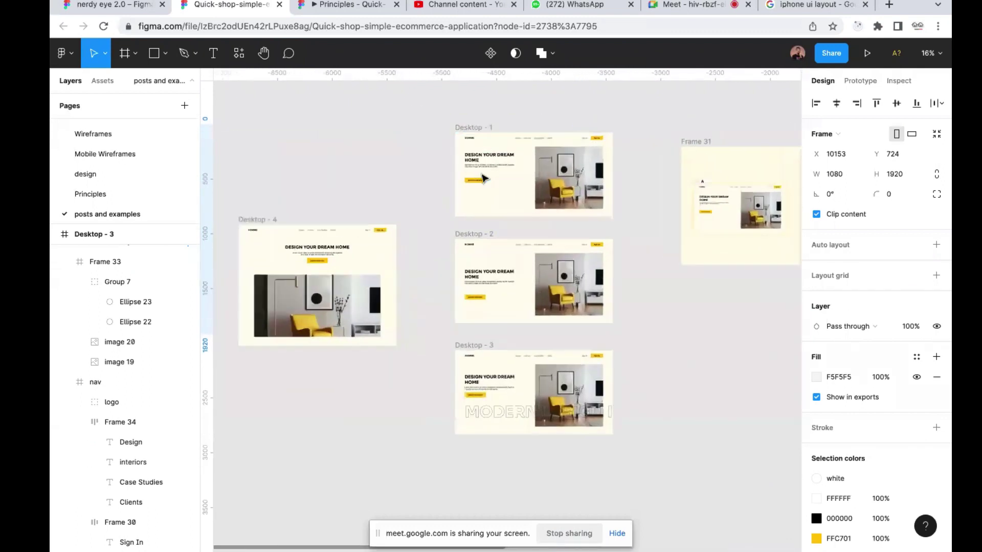
Examine the Desktop - 2 layout up close for the balance between its headline block and the room image
scroll(482, 179, "right", 3)
scroll(482, 180, "down", 3)
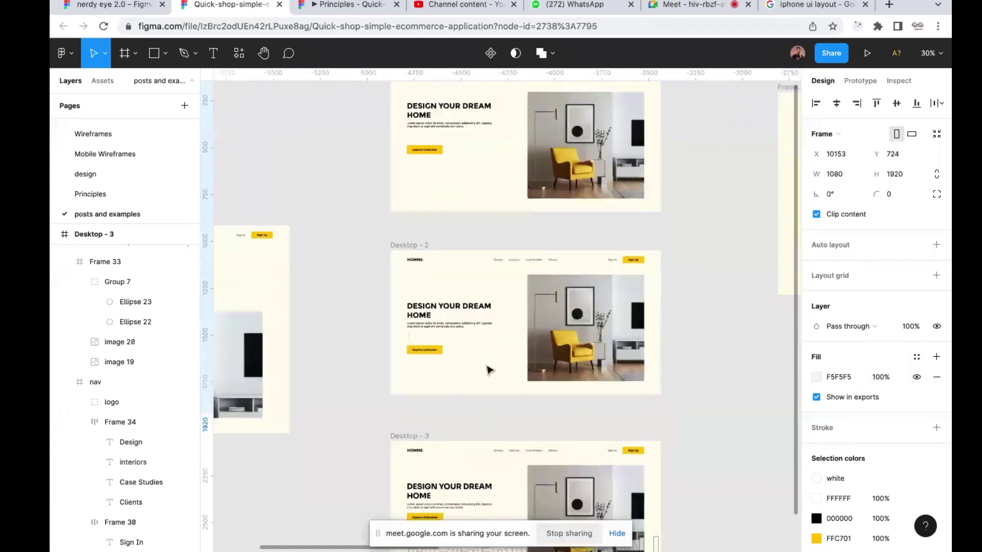
scroll(490, 369, "up", 3)
scroll(489, 369, "down", 3)
scroll(490, 369, "right", 3)
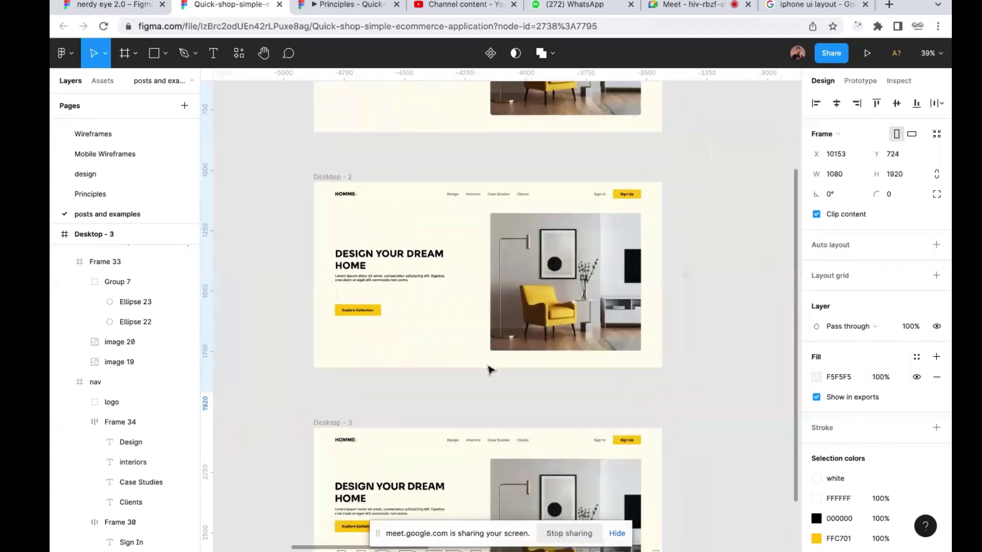
scroll(490, 369, "up", 2)
scroll(490, 369, "left", 1)
scroll(490, 369, "up", 1)
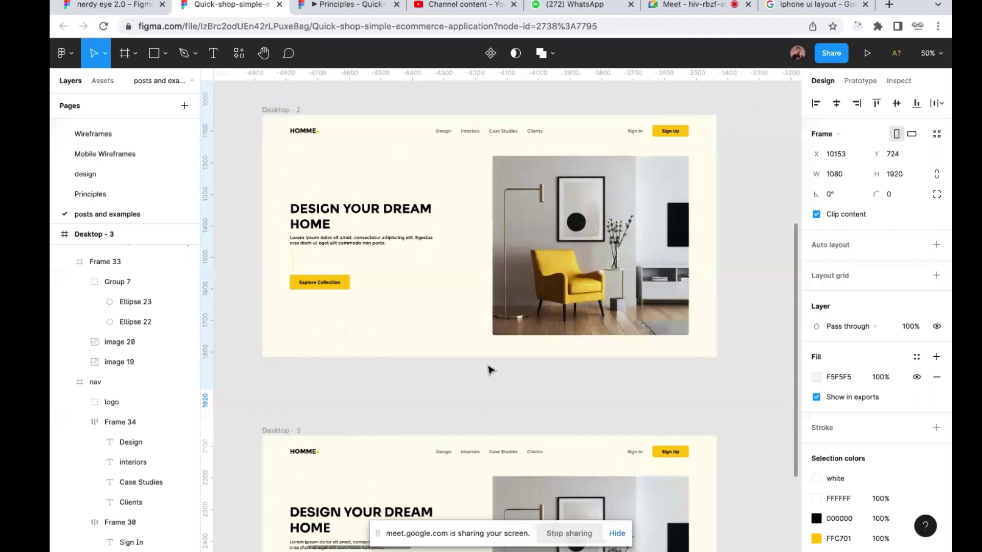
left_click(490, 370)
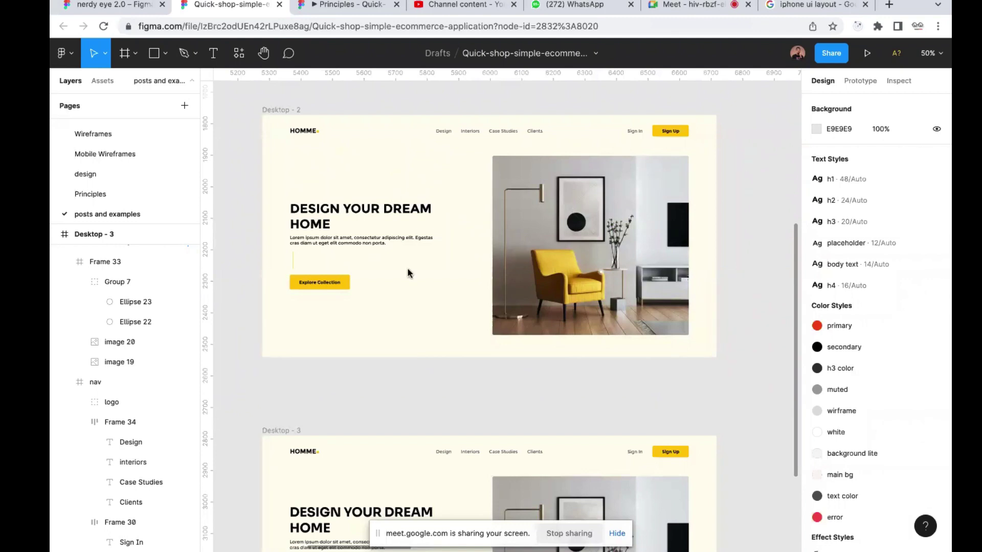
Inspect the outlined modern design interior text in Desktop - 3 and compare that layout with Desktop - 1 and Desktop - 2
scroll(408, 272, "down", 5)
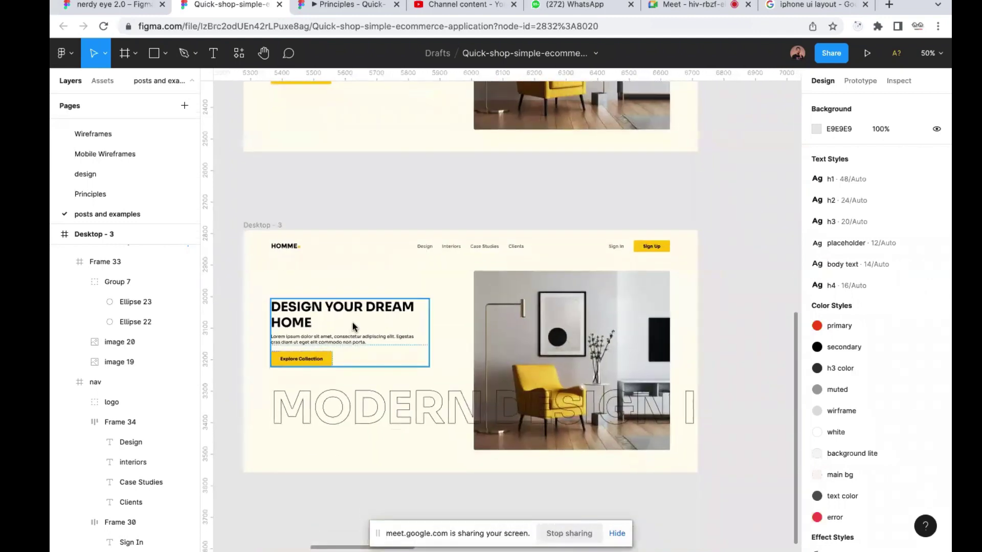
left_click(378, 406)
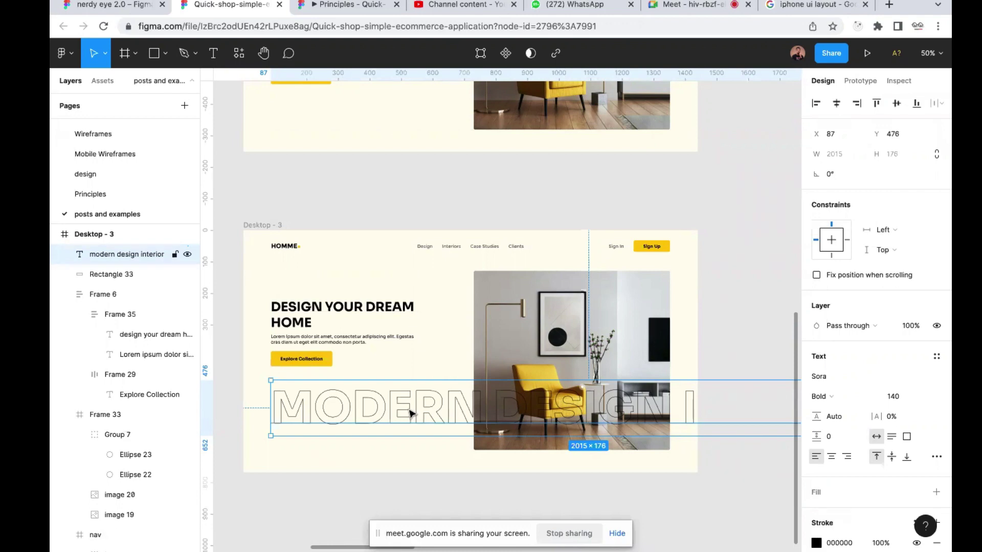
scroll(411, 414, "down", 3)
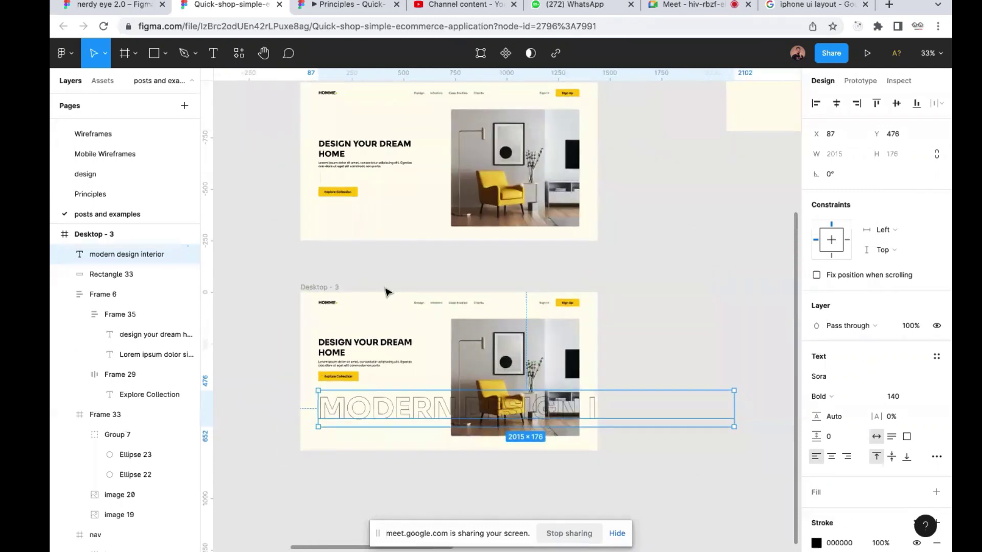
scroll(385, 166, "up", 2)
scroll(385, 169, "up", 2)
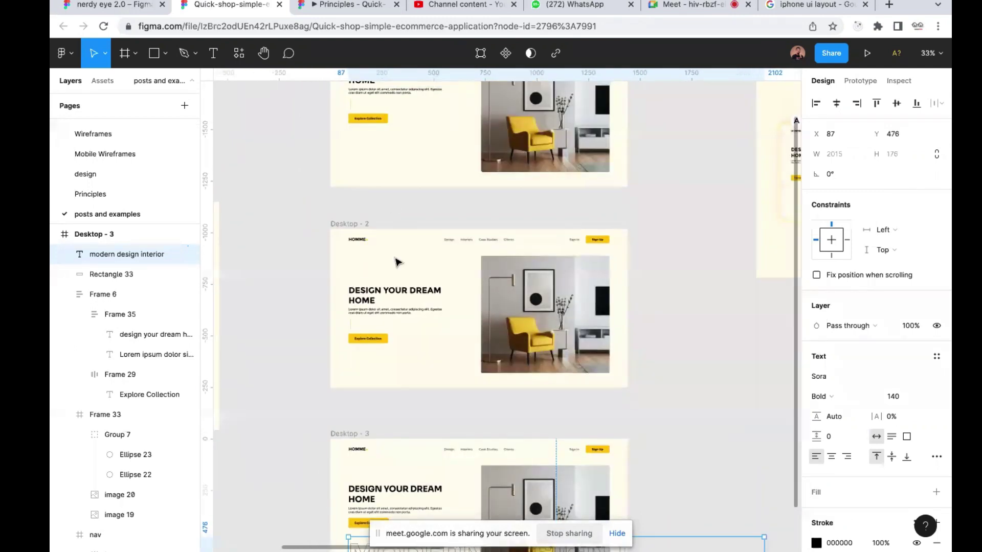
scroll(403, 305, "up", 3)
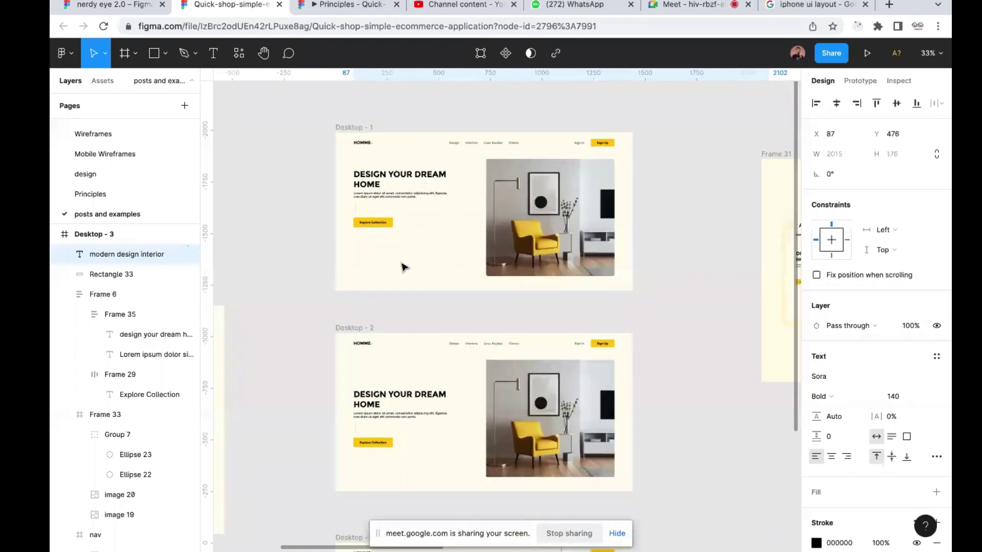
scroll(404, 266, "down", 5)
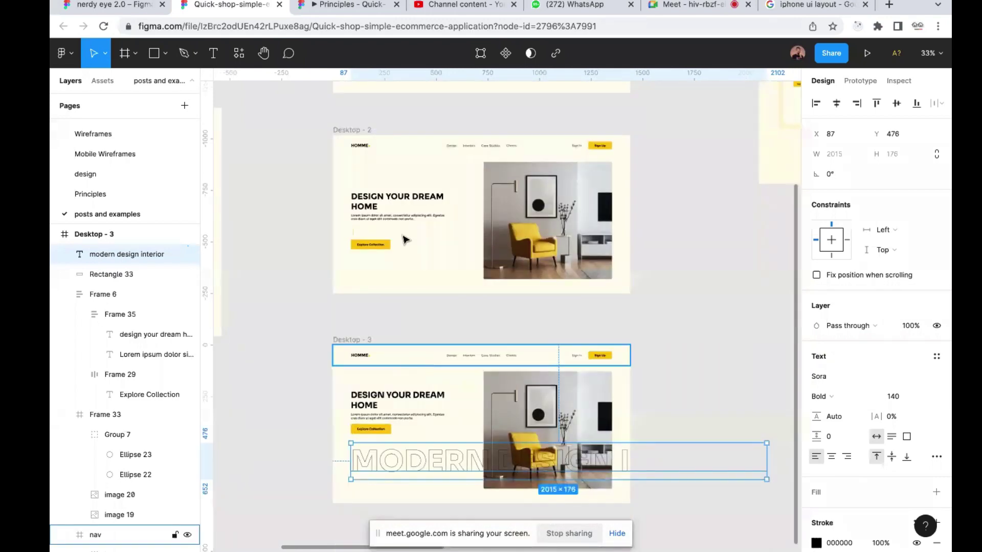
scroll(389, 399, "down", 2)
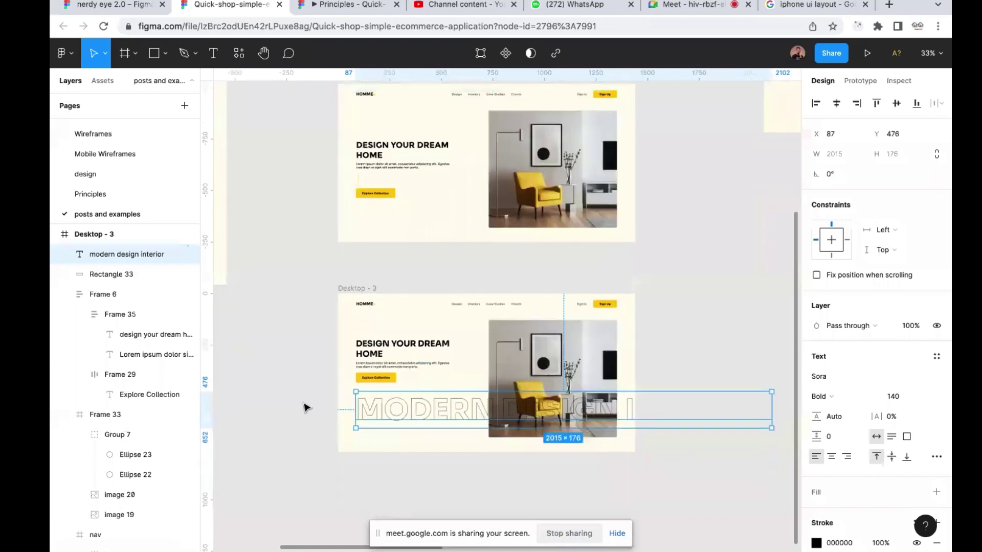
left_click(305, 408)
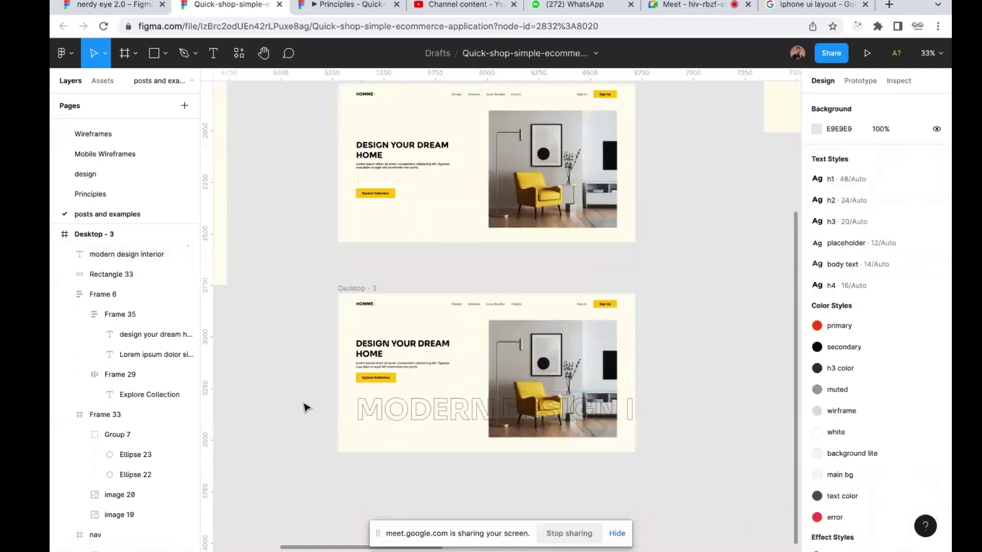
scroll(305, 408, "down", 1)
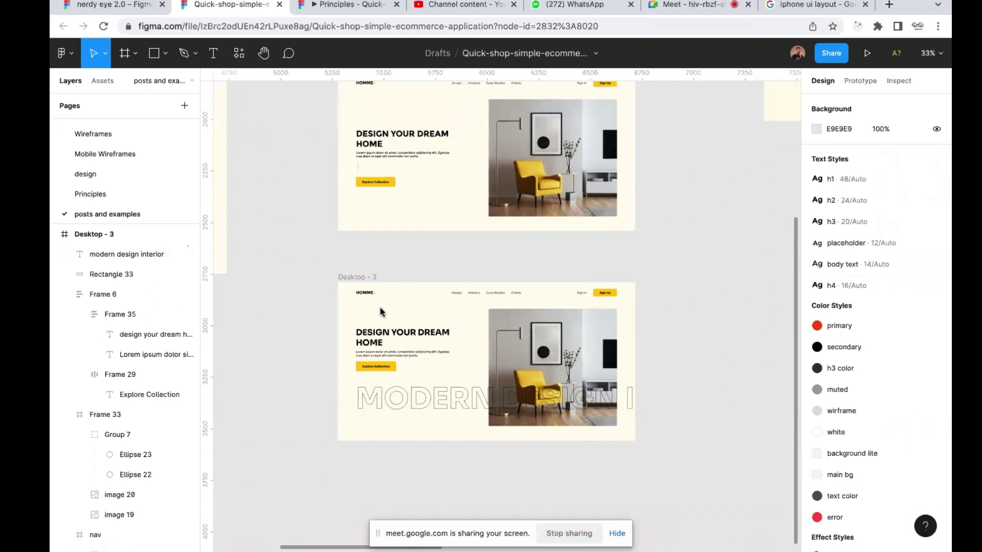
Switch to the Google Meet call, admit the waiting participant and open the in-call messages to read the replies
left_click(688, 5)
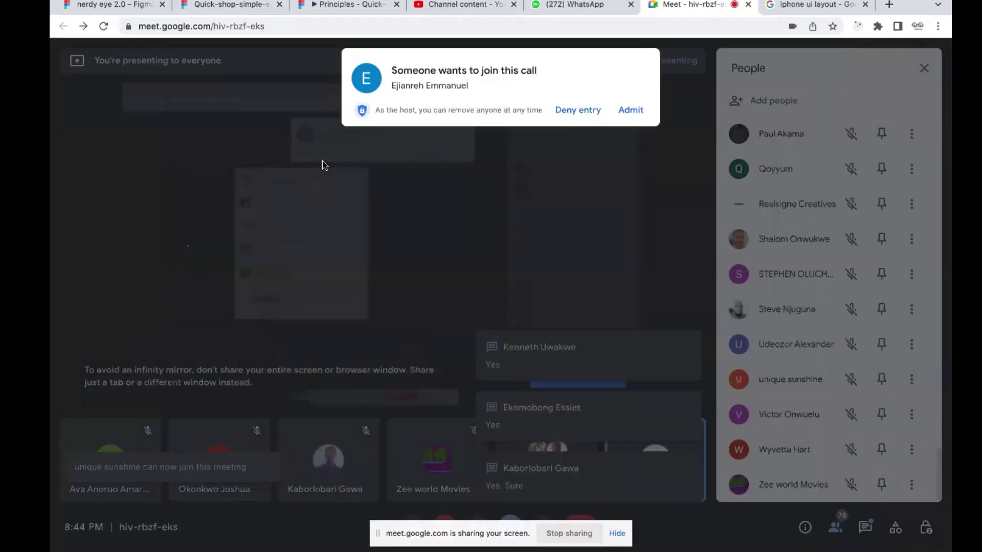
left_click(633, 111)
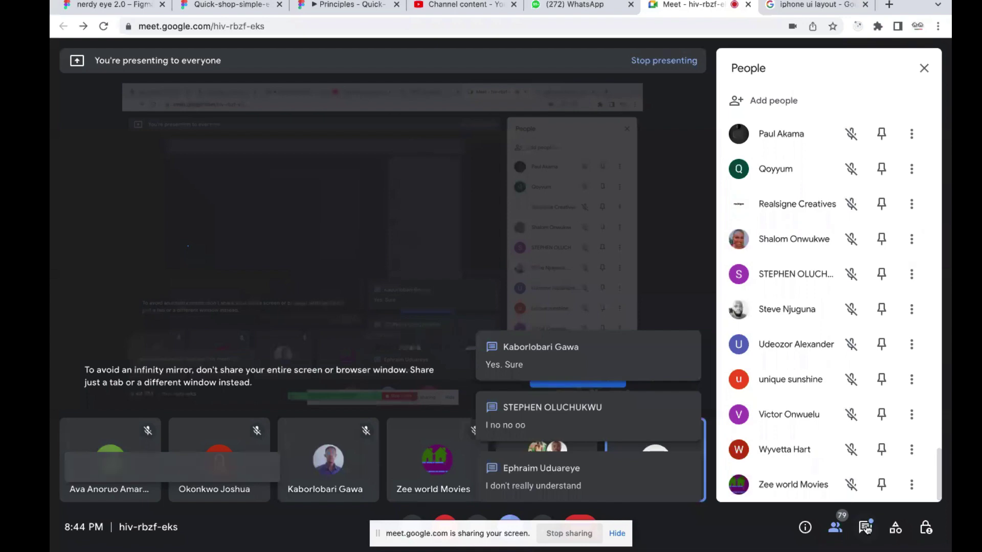
left_click(866, 528)
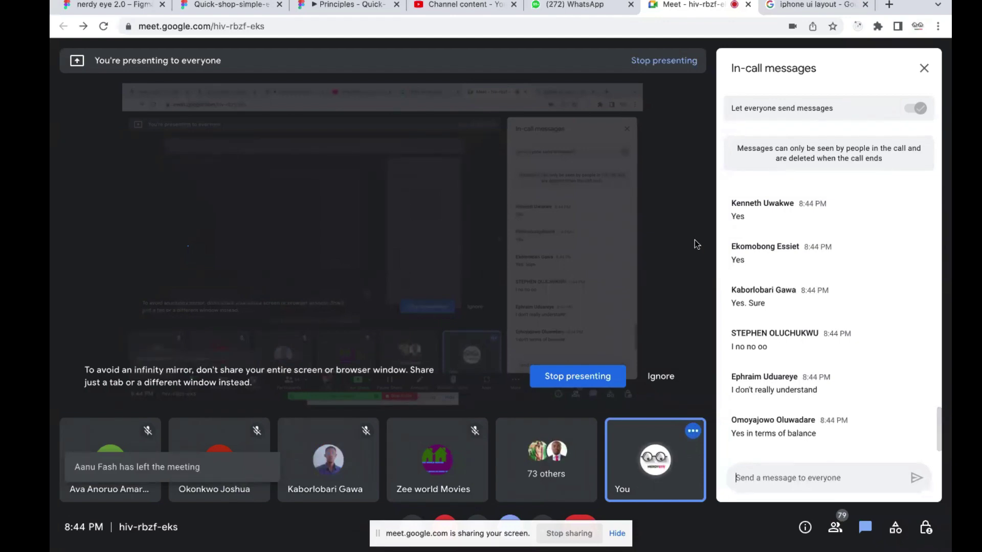
Return to the design file and focus on the headline and button block of Desktop - 2
left_click(231, 5)
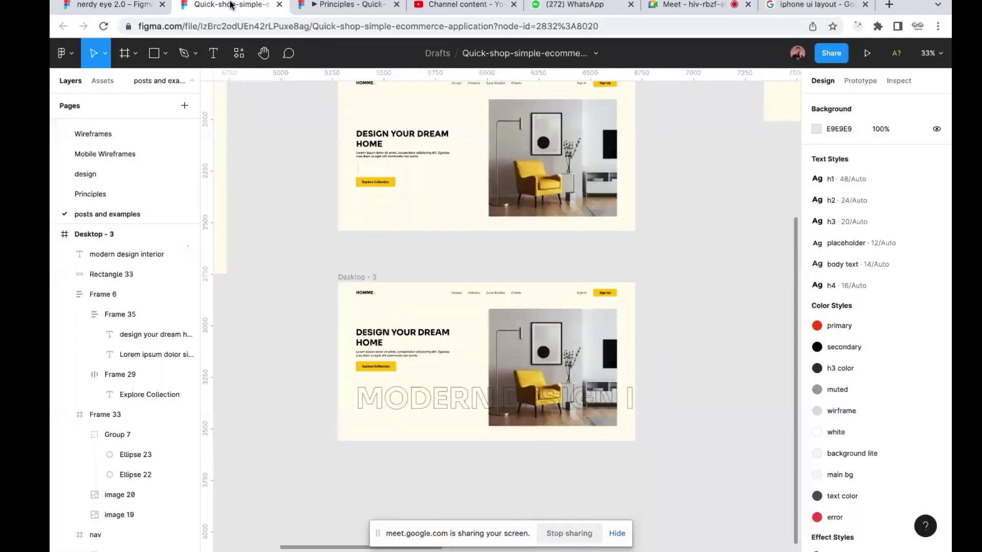
scroll(442, 269, "up", 2)
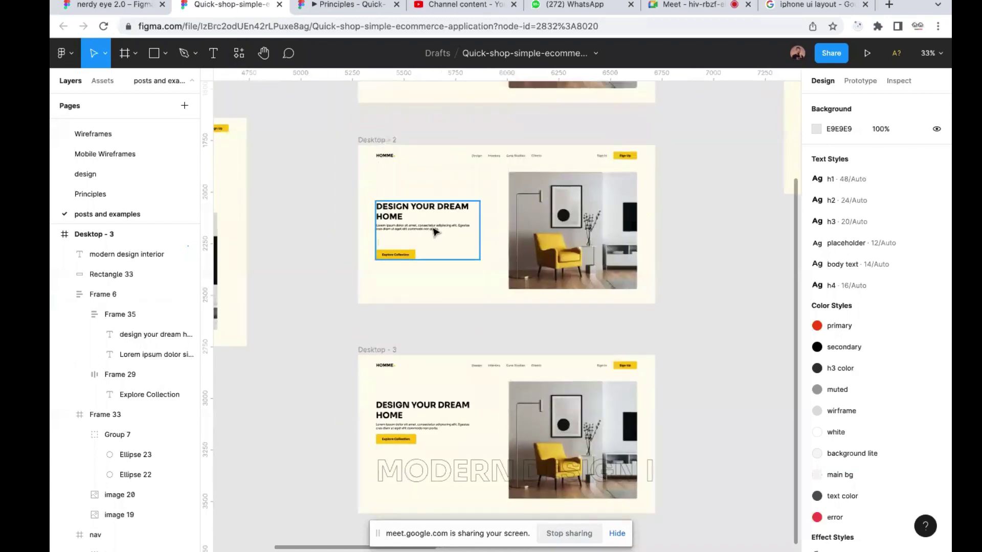
scroll(442, 269, "up", 1)
scroll(434, 231, "up", 5)
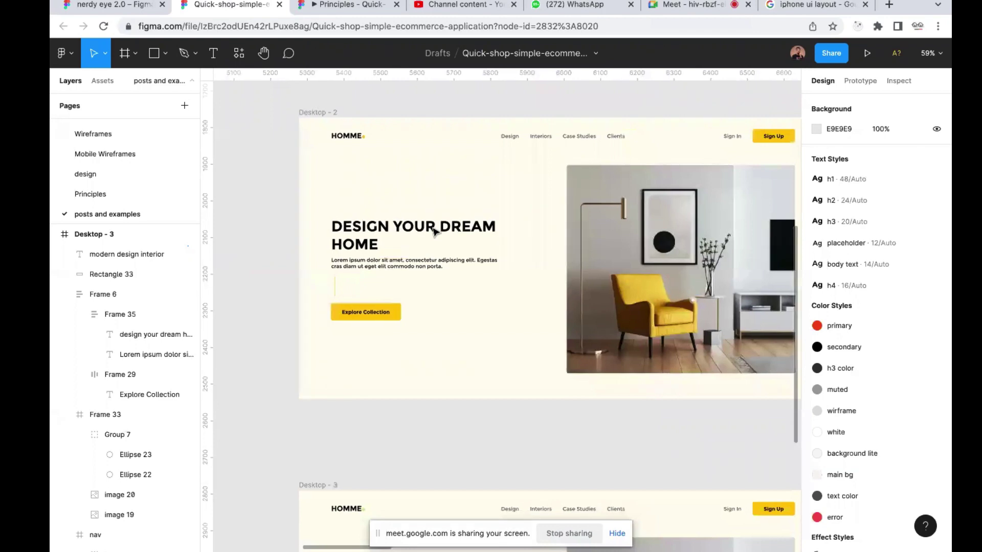
Show the 12-column layout grid on the Desktop - 1 frame
scroll(433, 231, "right", 3)
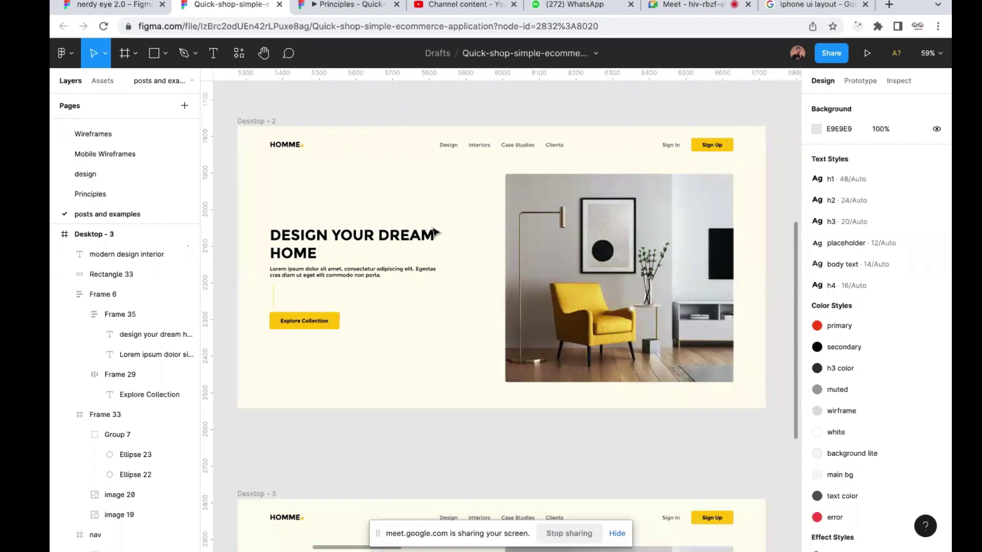
scroll(434, 233, "down", 5)
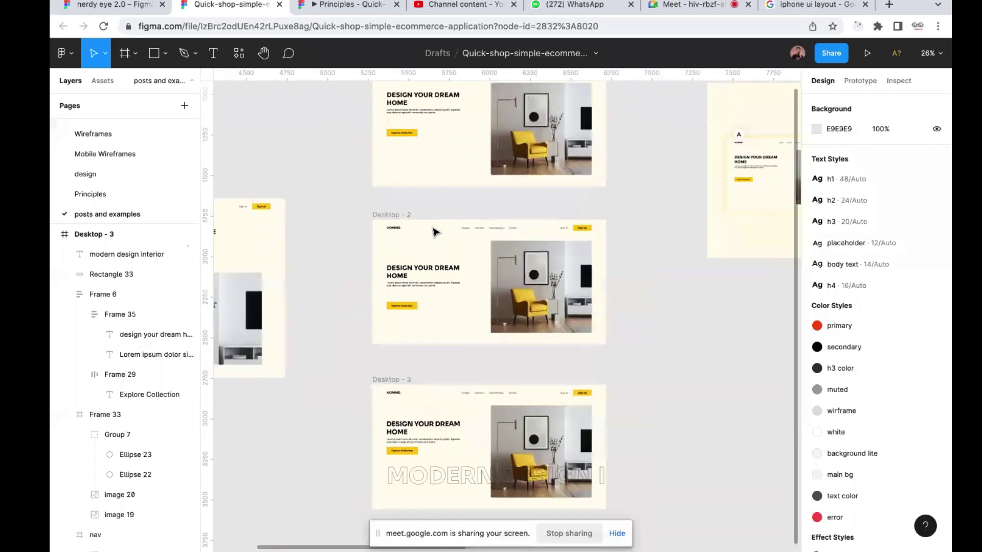
scroll(434, 231, "up", 3)
scroll(436, 228, "up", 3)
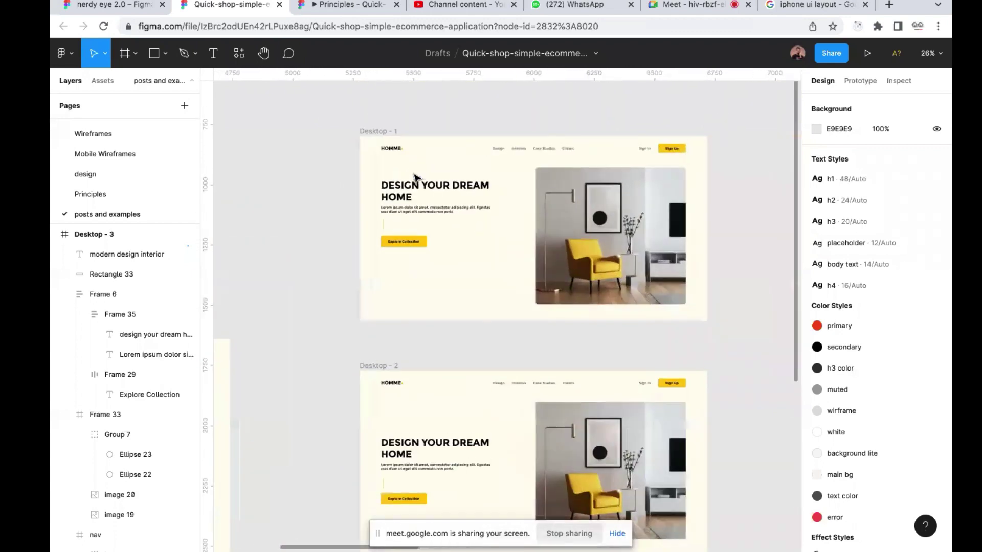
left_click(377, 132)
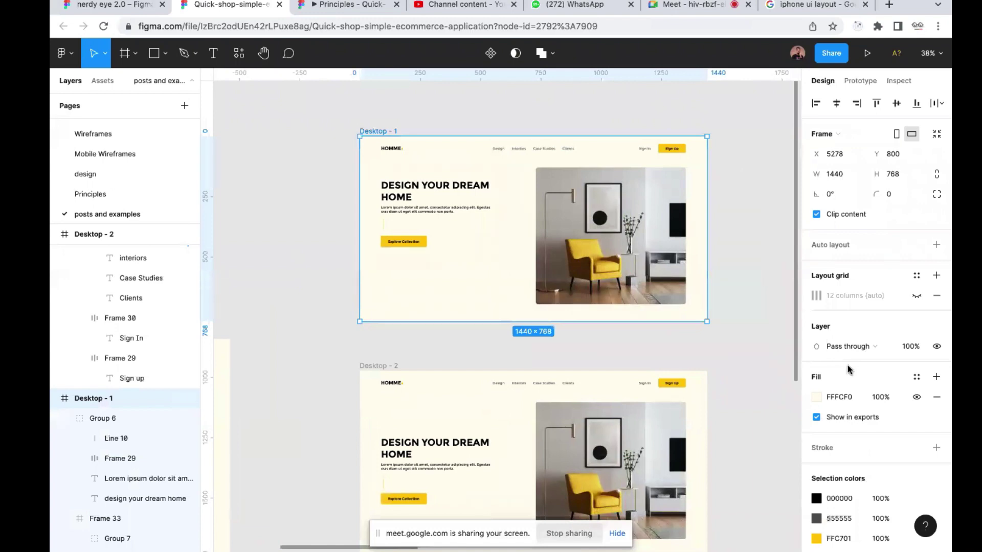
scroll(848, 370, "down", 2)
left_click(916, 254)
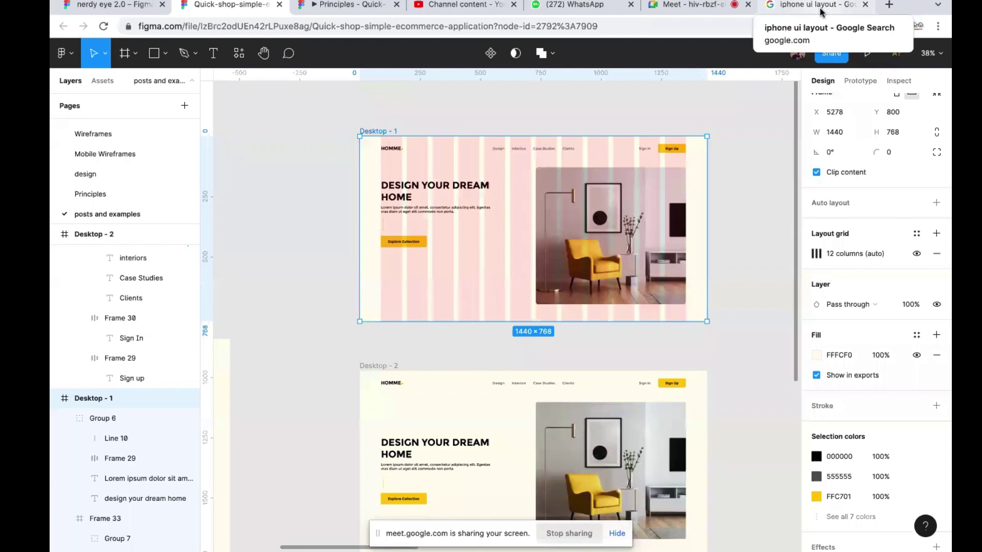
Switch to the Google Meet call to check the in-call messages and return to the design file
left_click(691, 5)
left_click(633, 111)
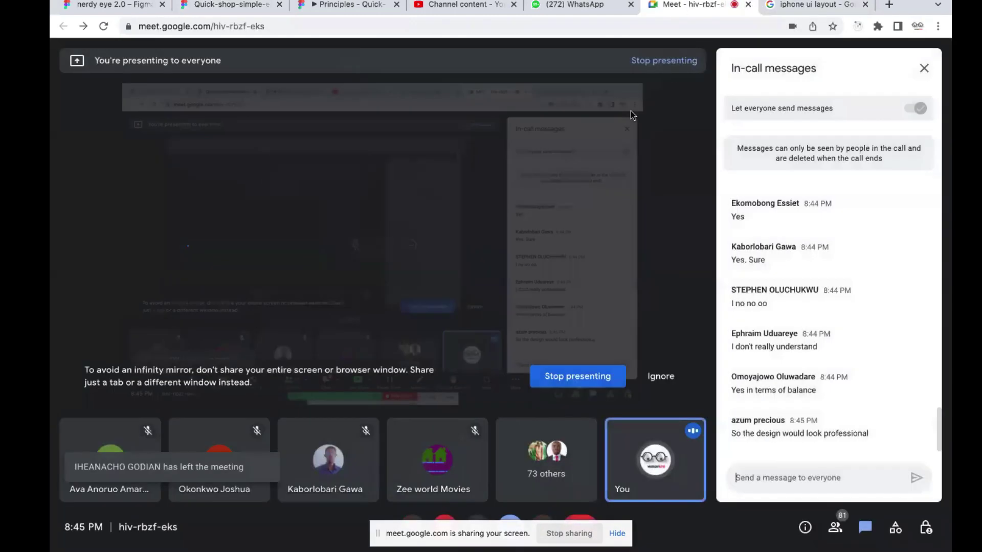
left_click(229, 6)
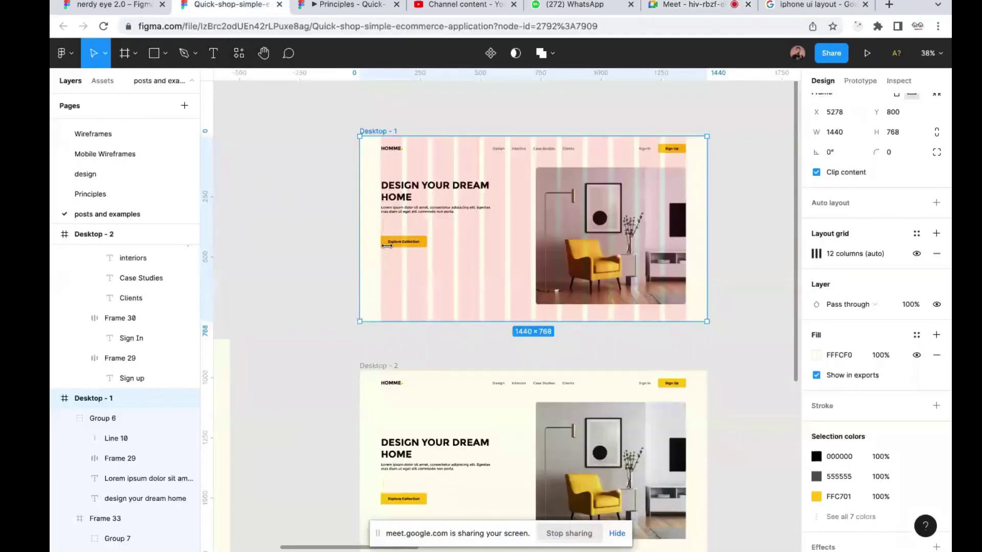
Widen the room image frame in Desktop - 1 to about 781 px and move the headline group down to about Y 305
scroll(467, 256, "up", 3)
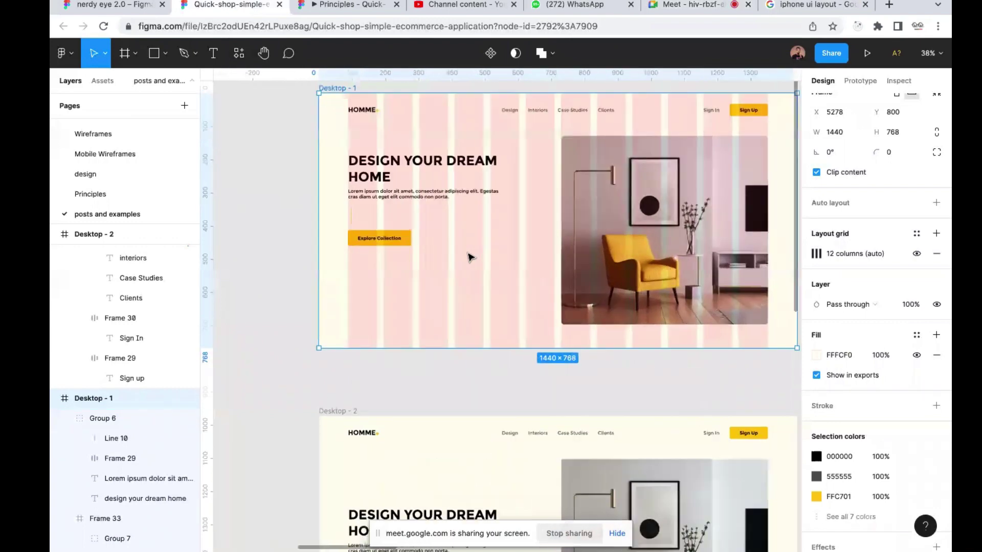
left_click(623, 236)
left_click_drag(555, 235, 511, 227)
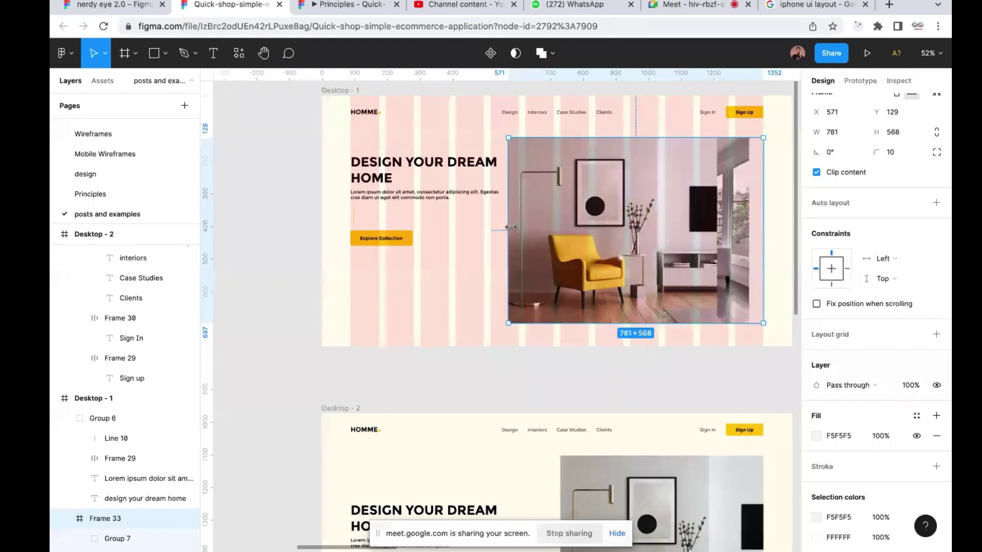
left_click(451, 167)
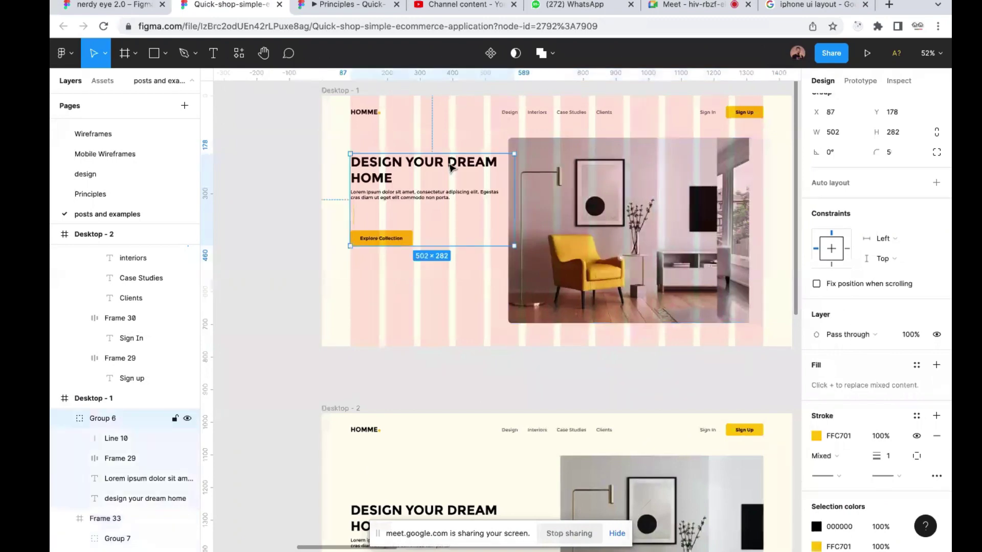
left_click_drag(451, 167, 453, 207)
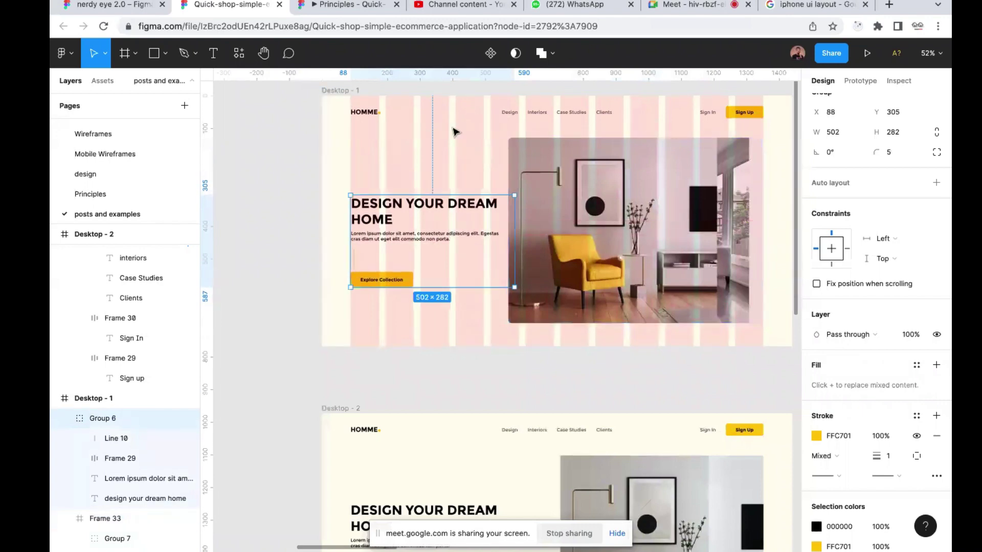
Hide the layout grid of Desktop - 1 to view the rearranged layout without columns
key("Escape")
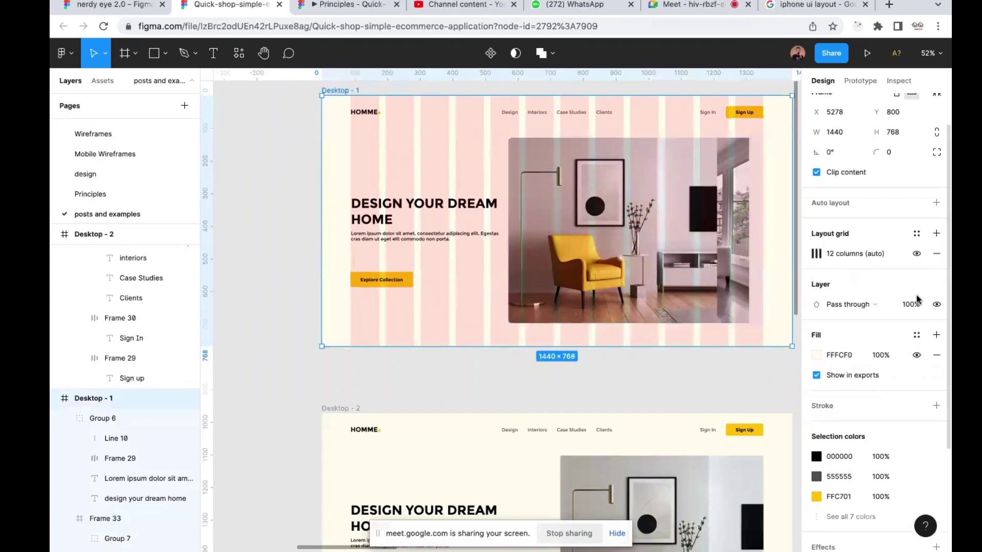
left_click(914, 255)
scroll(767, 274, "left", 3)
scroll(767, 274, "up", 1)
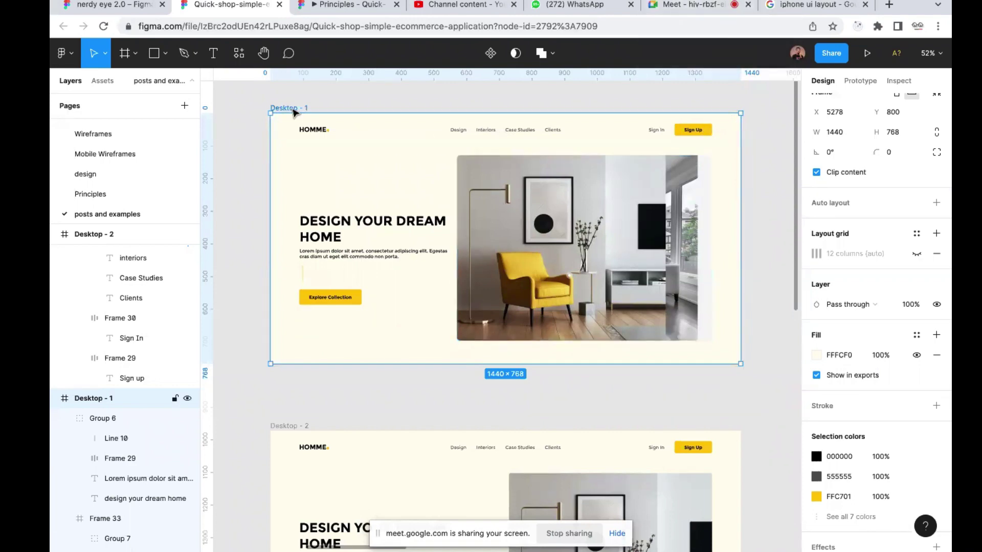
Undo the grid hiding, the headline group move and the room image widening in Desktop - 1
key("ctrl+shift+4")
key("ctrl+z")
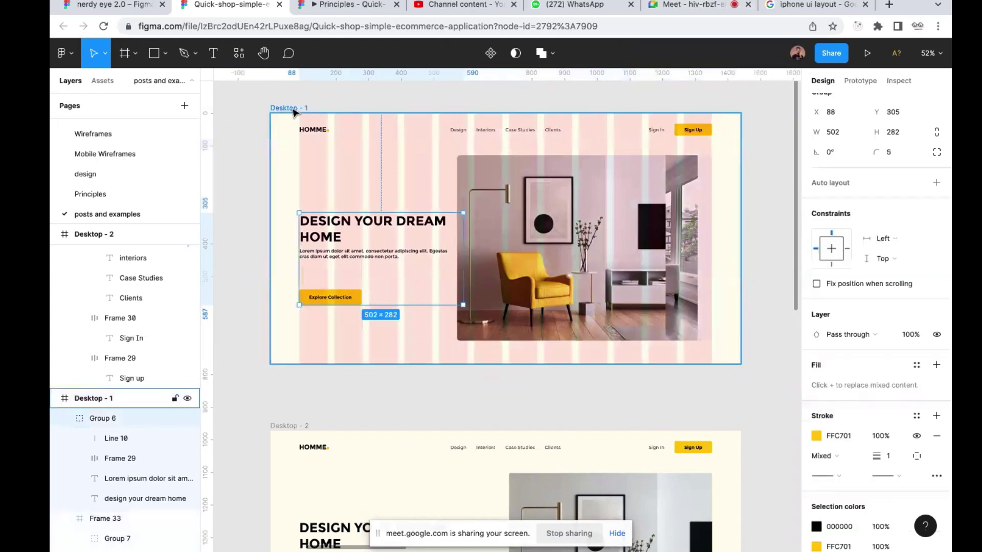
key("ctrl+z")
key("Tab")
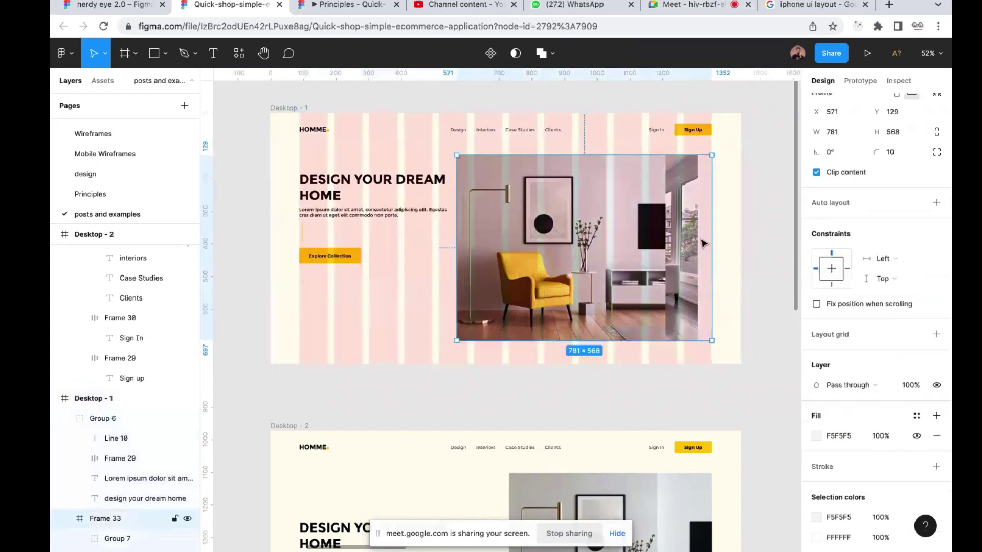
scroll(873, 357, "down", 1)
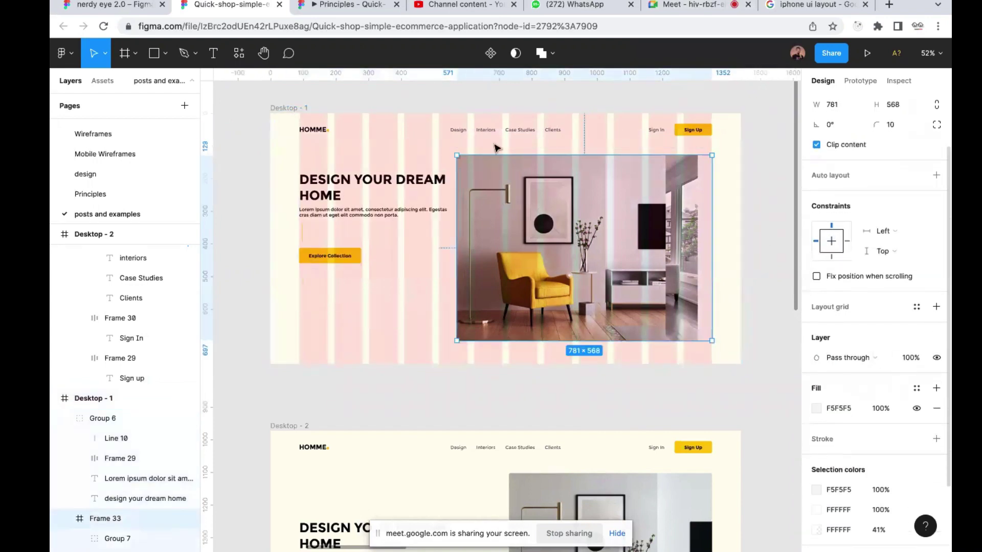
left_click(285, 109)
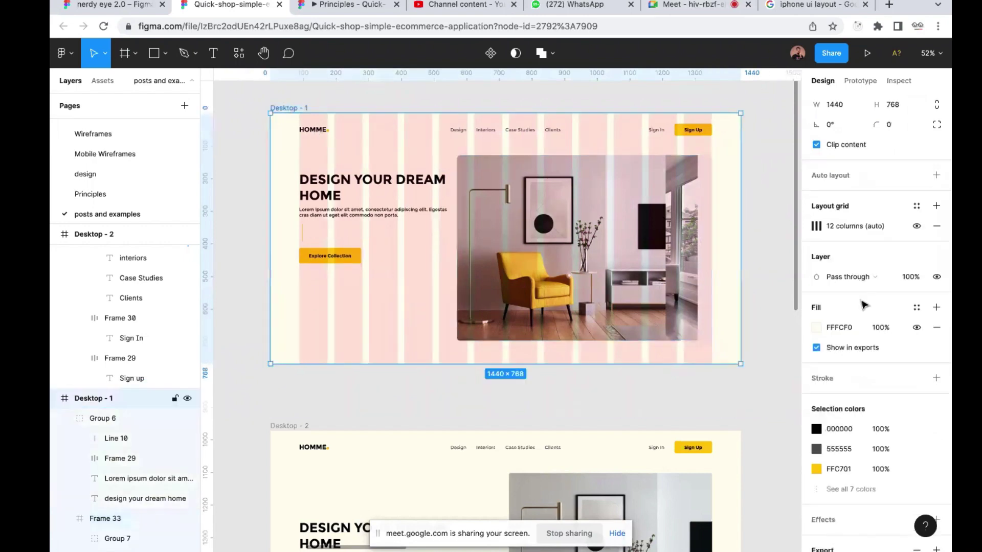
key("ctrl+z")
key("ctrl+z")
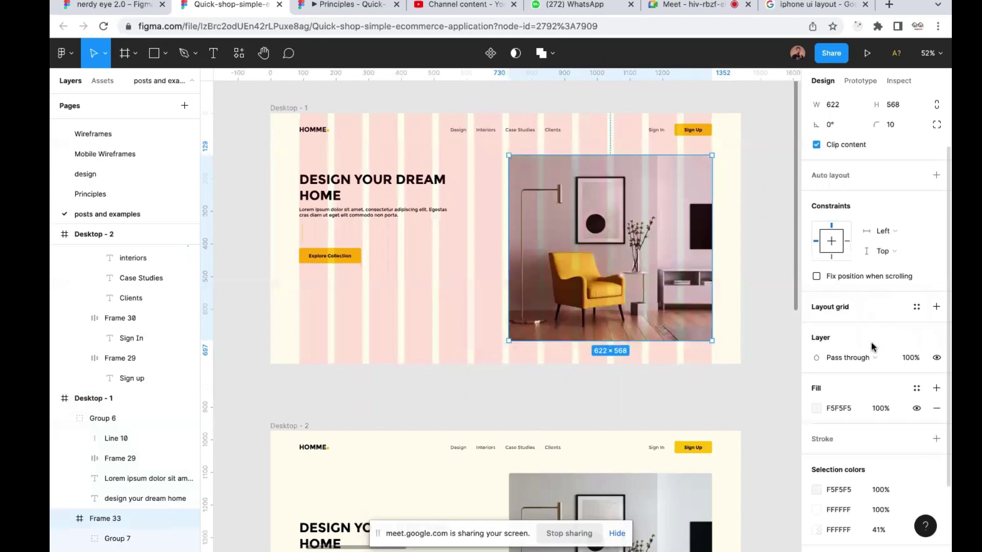
Turn the 12-column layout grid of Desktop - 1 off and back on to compare the restored layout
left_click(295, 109)
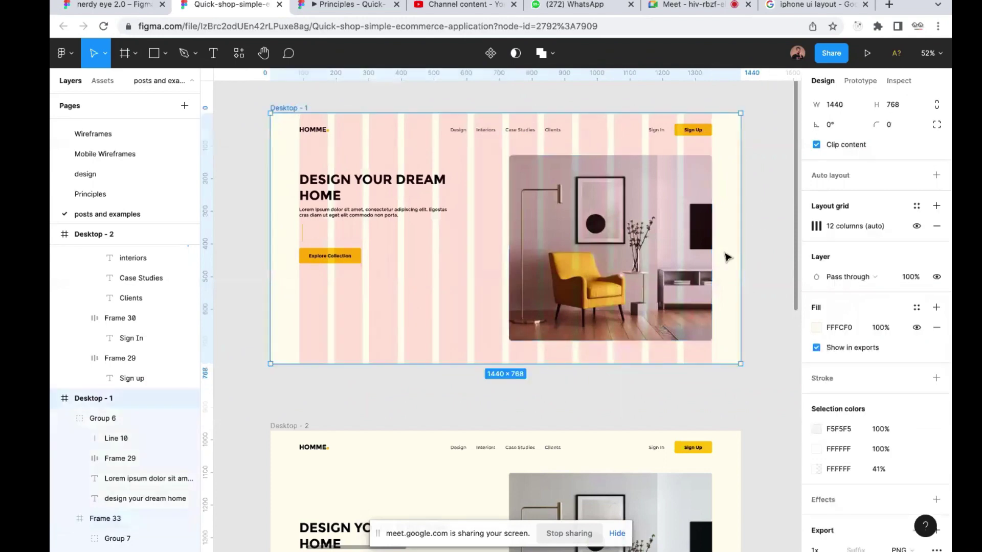
left_click(916, 228)
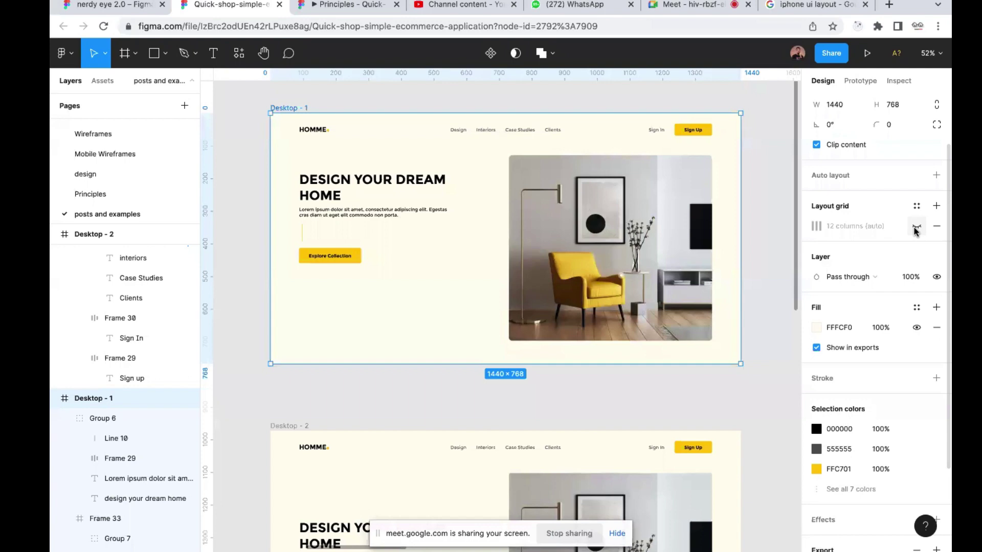
left_click(915, 226)
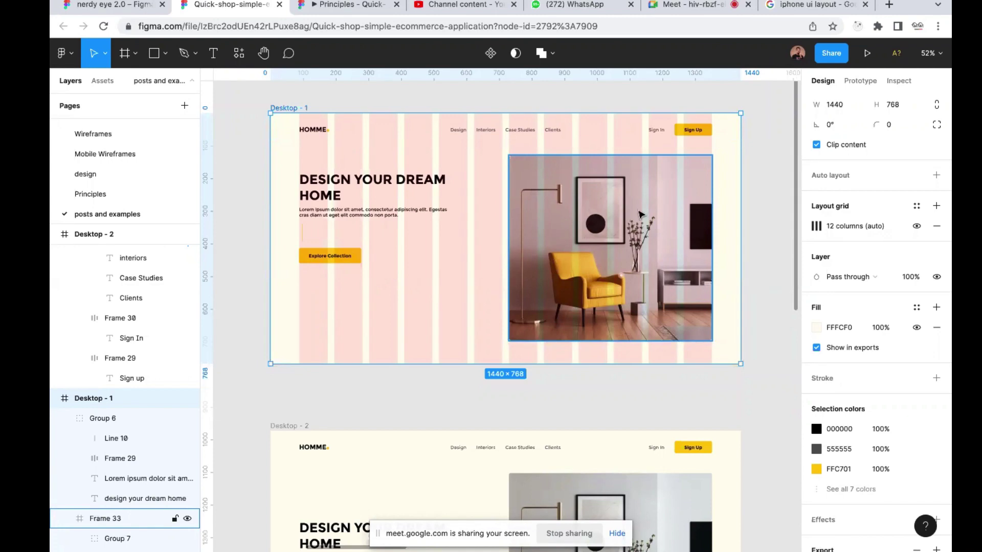
Select the room image frame in Desktop - 1 and examine up close how it sits on the grid columns
scroll(600, 197, "up", 5)
scroll(600, 197, "down", 1)
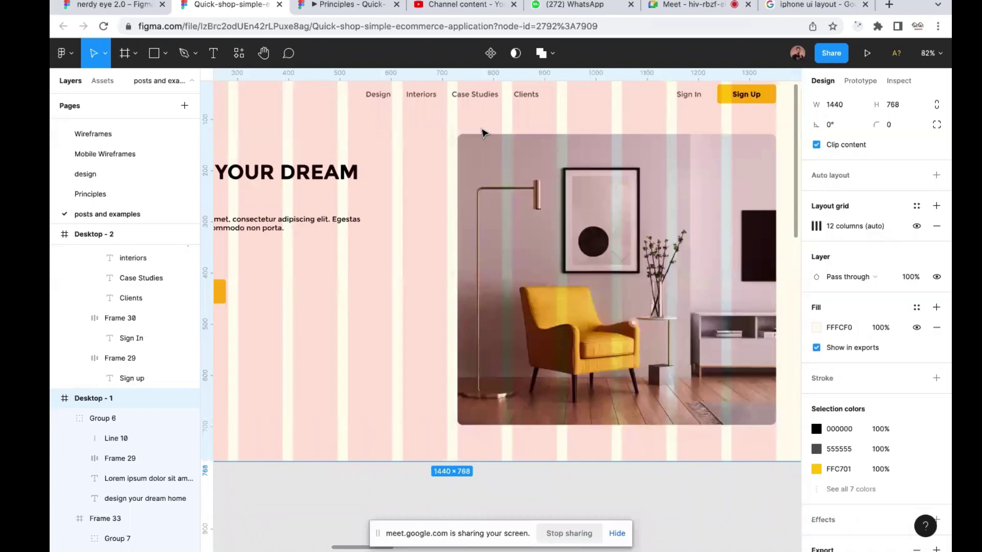
left_click(511, 190)
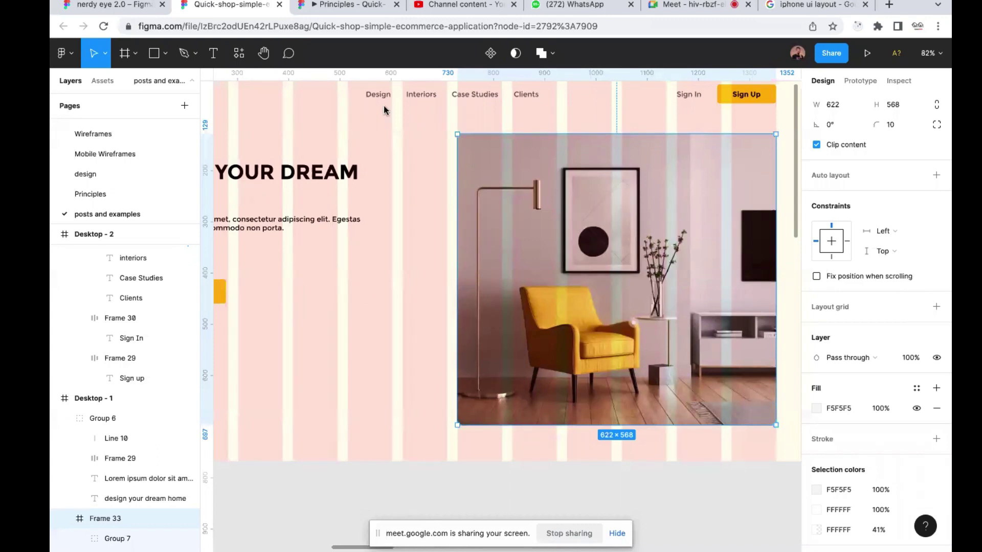
Switch to the Google Meet call, admit everyone waiting to join, and return to the design file
left_click(682, 7)
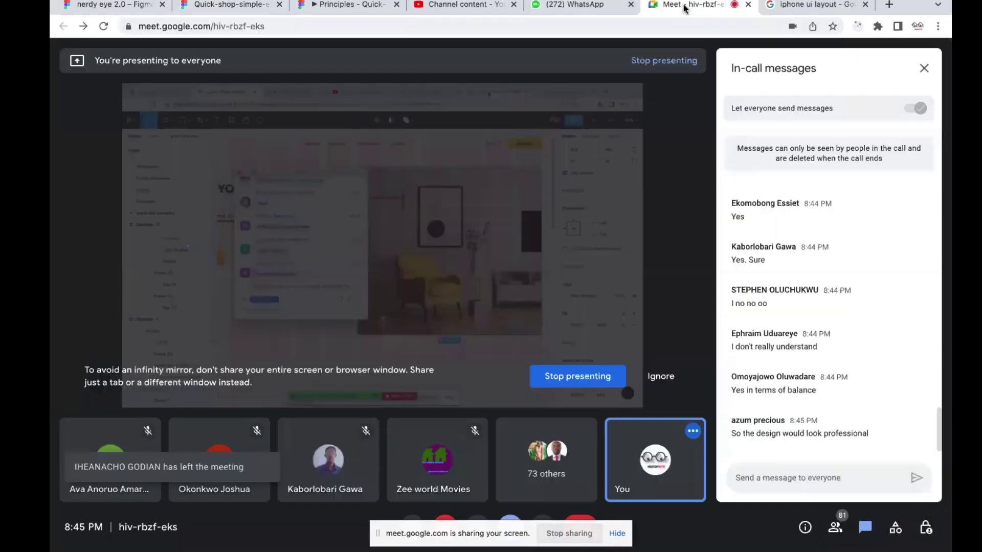
left_click(634, 116)
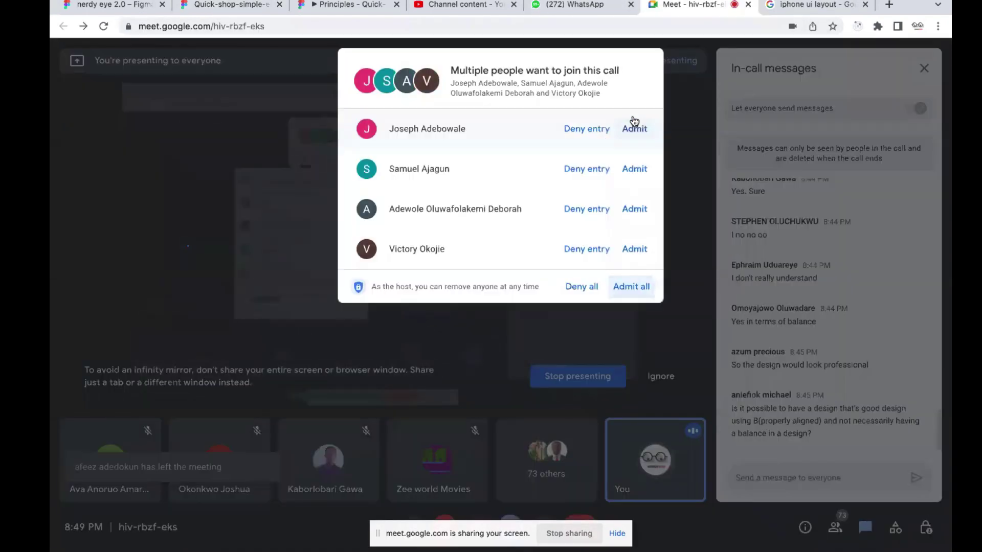
left_click(630, 285)
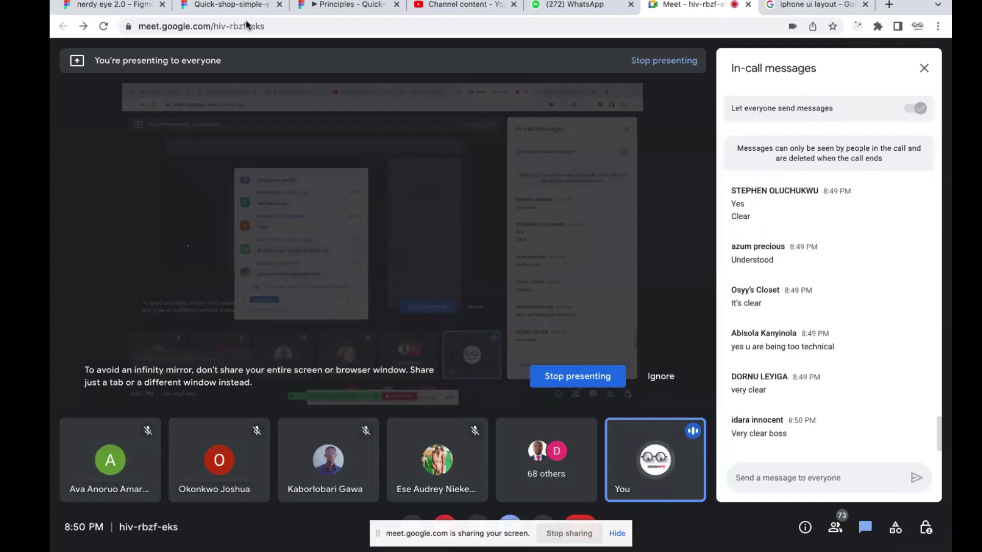
left_click(228, 6)
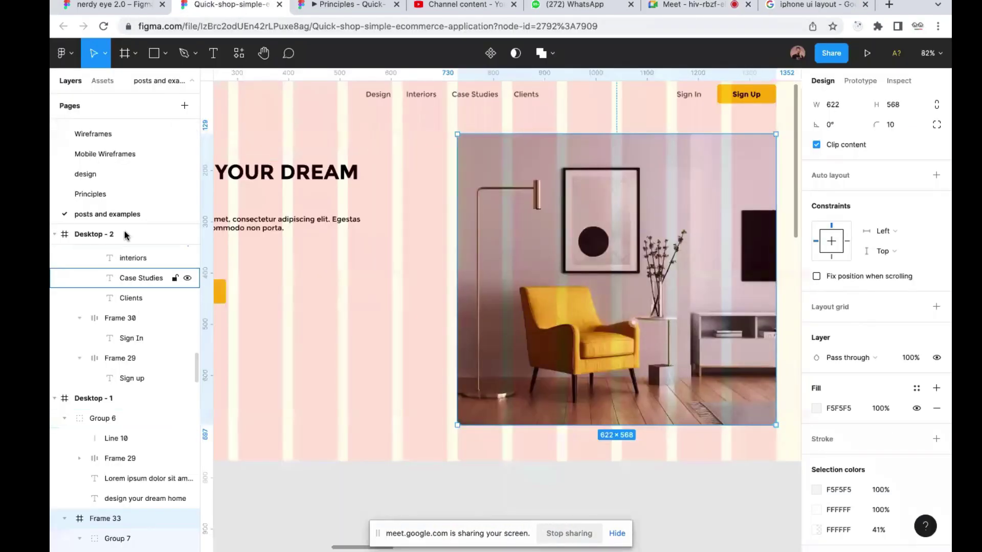
Compare the balance of the Desktop - 2 layout with Desktop - 3 and select the outlined modern design interior text in Desktop - 3
scroll(377, 289, "down", 10, "ctrl")
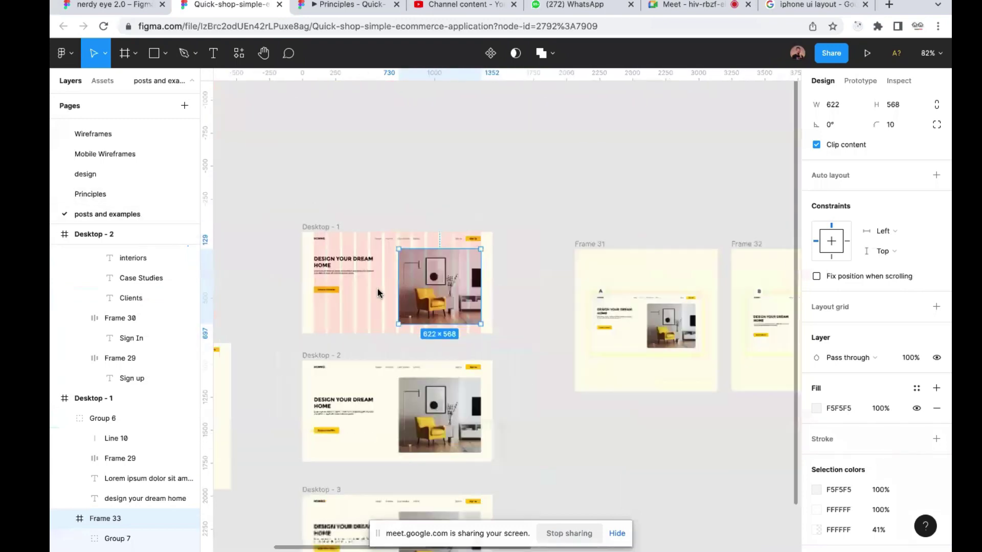
scroll(462, 350, "up", 4, "ctrl")
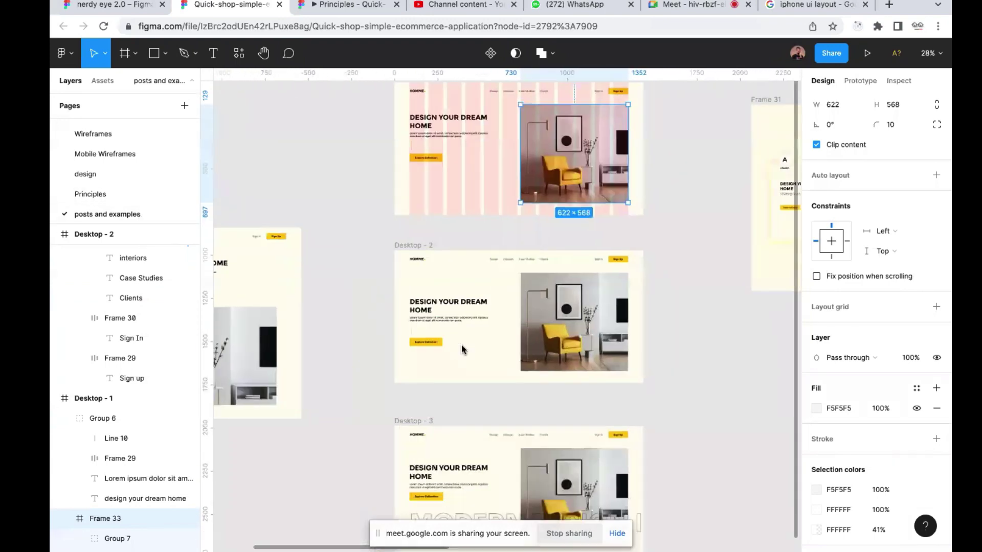
scroll(461, 349, "up", 2, "ctrl")
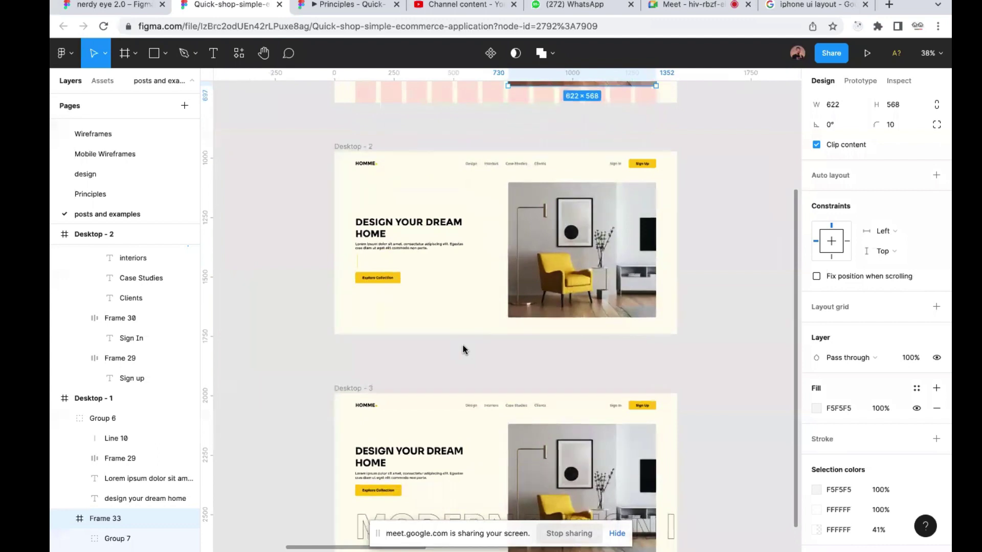
scroll(462, 350, "up", 1)
scroll(451, 261, "up", 5)
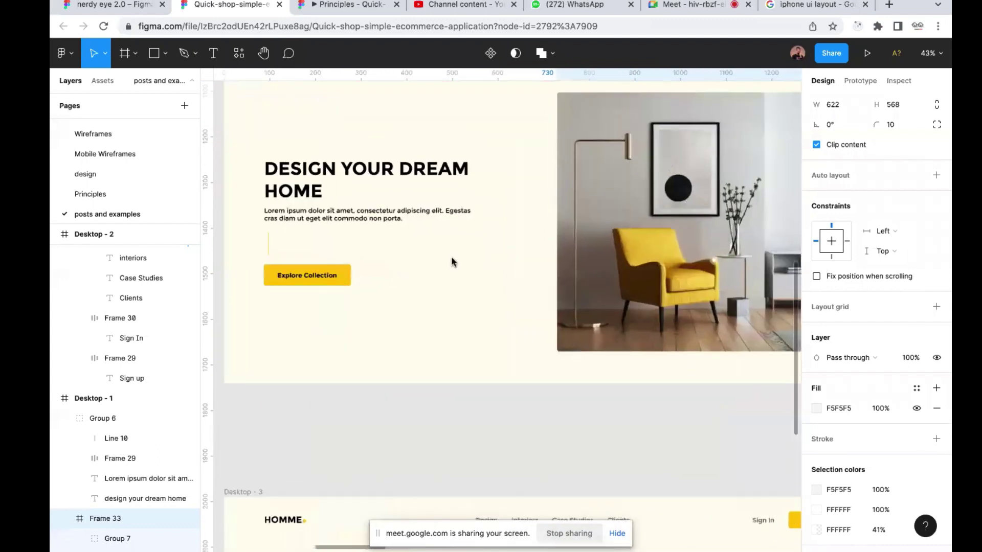
scroll(451, 262, "down", 3, "ctrl")
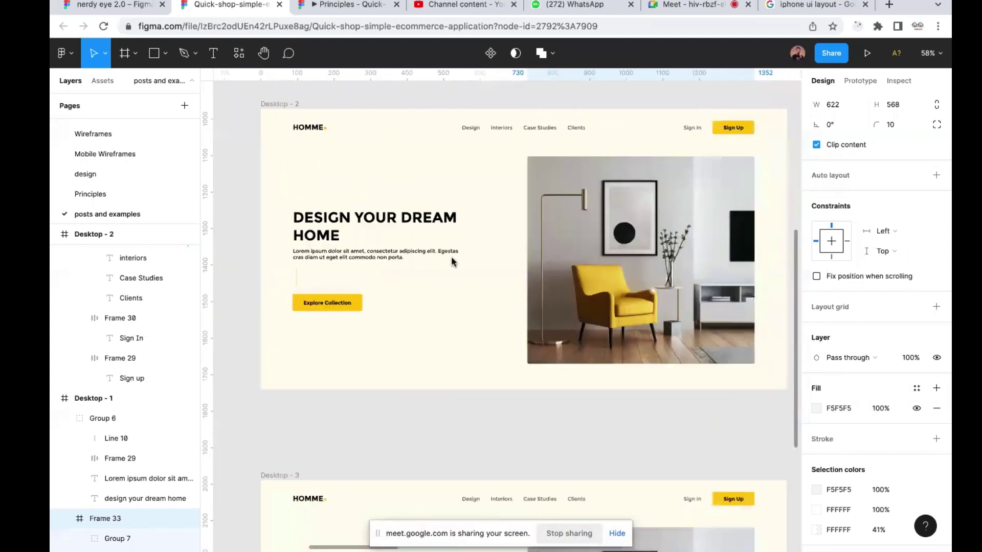
scroll(451, 261, "up", 1)
scroll(451, 261, "right", 1)
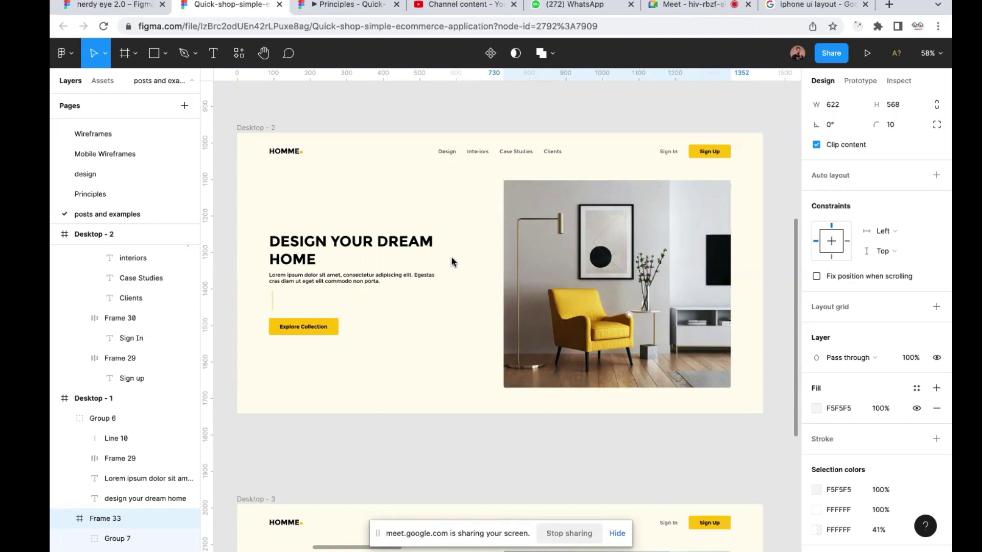
scroll(451, 256, "down", 6)
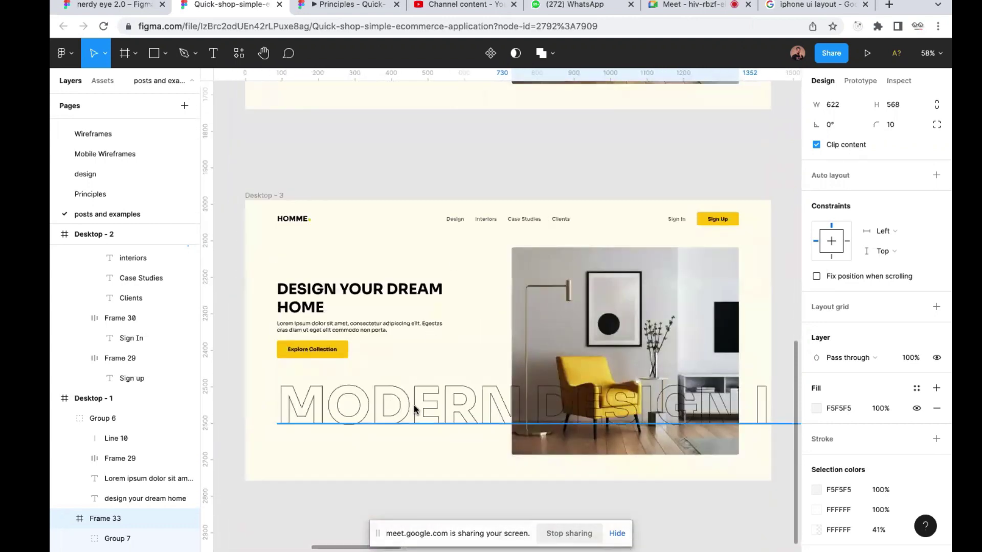
left_click(413, 405)
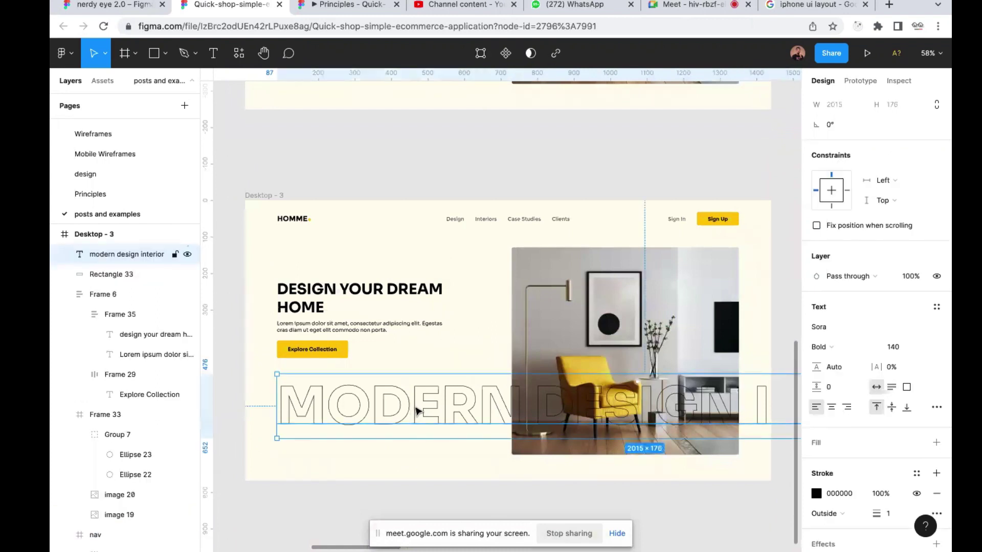
Return to the Principles presentation and advance it from the Balance slide to the Emphasis slide
scroll(323, 287, "down", 1)
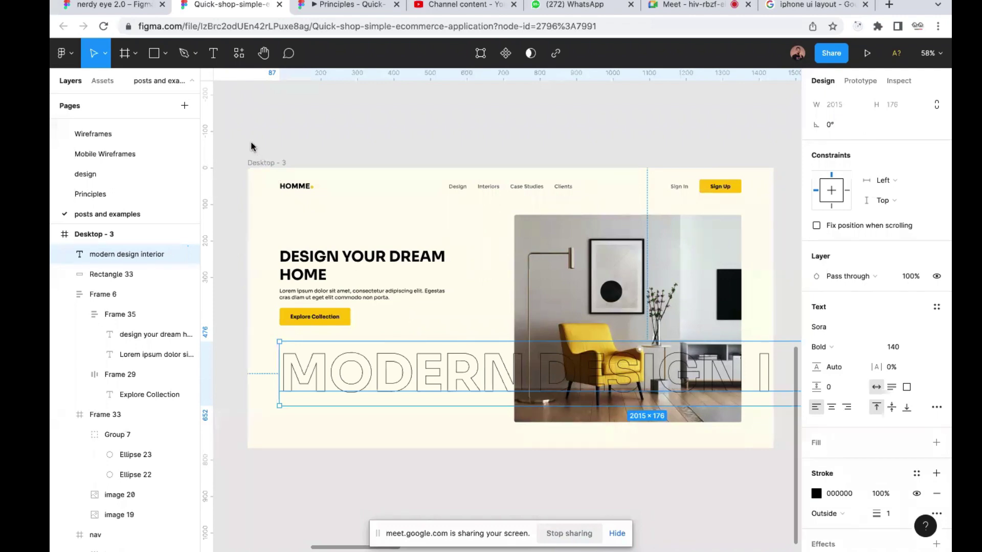
left_click(339, 4)
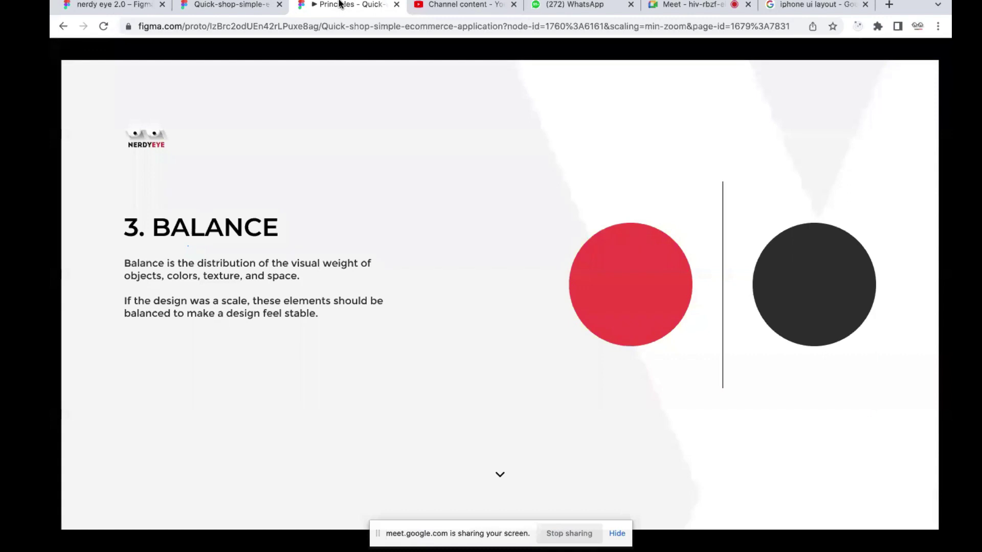
key("Right")
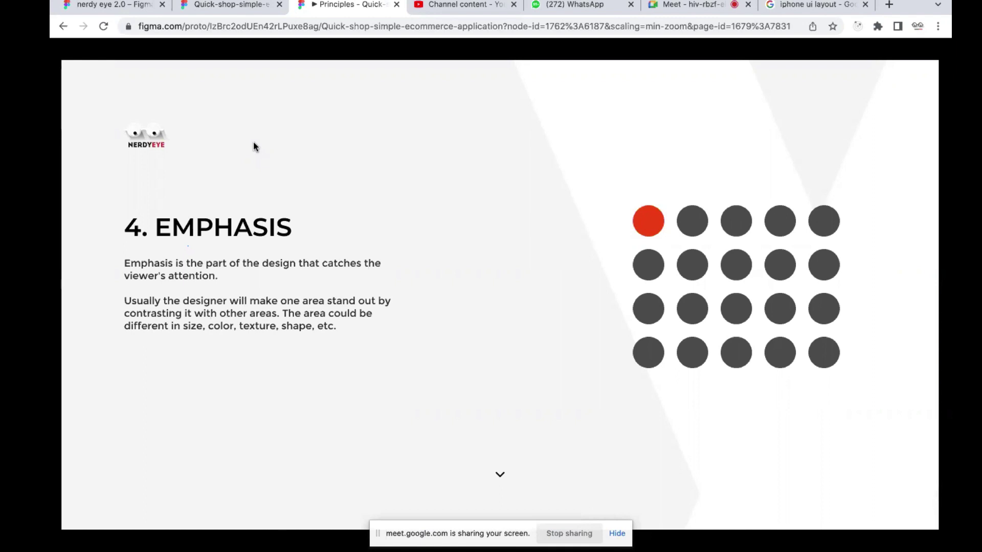
Return to the design file, look over the example layouts, and open the design page
left_click(229, 5)
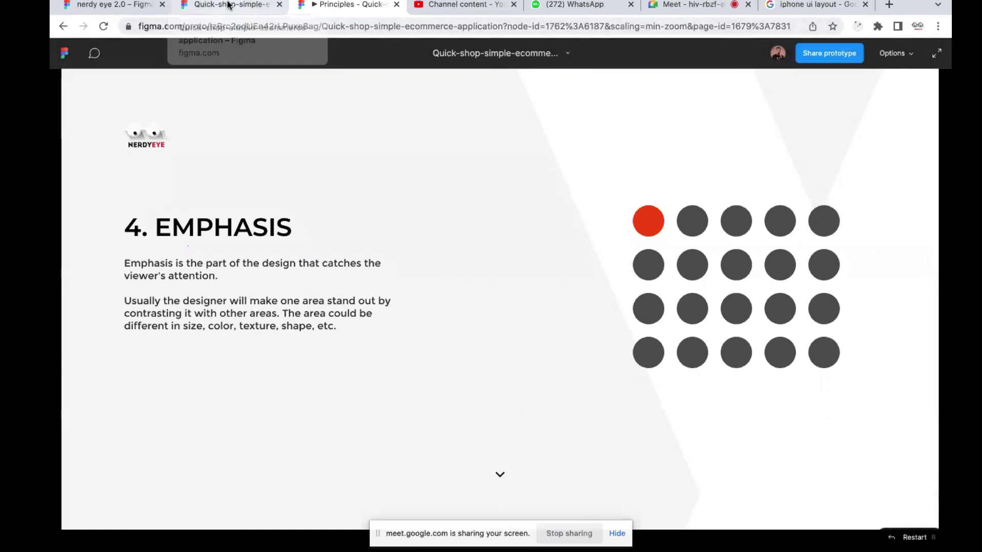
scroll(393, 281, "down", 5)
scroll(391, 281, "down", 2)
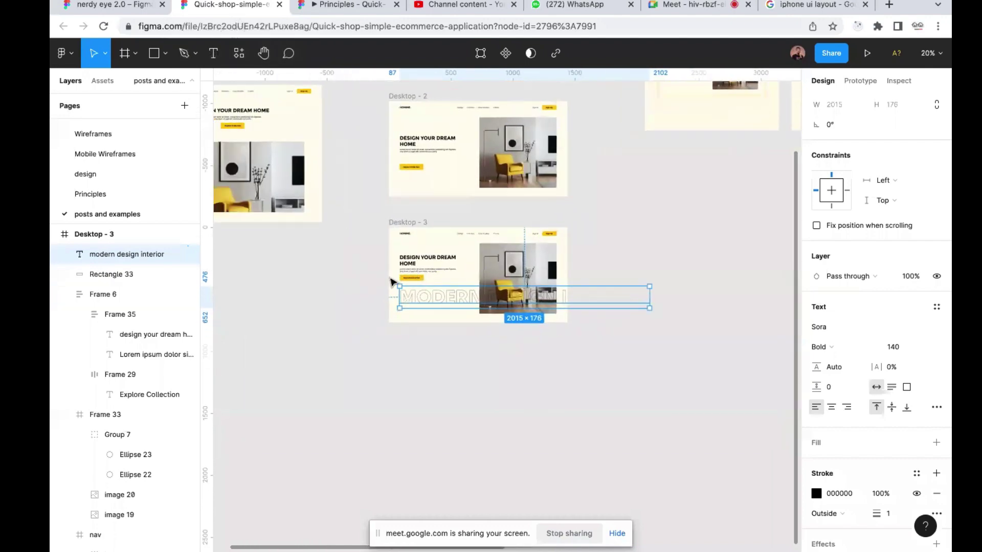
scroll(361, 275, "down", 3)
scroll(361, 275, "down", 4)
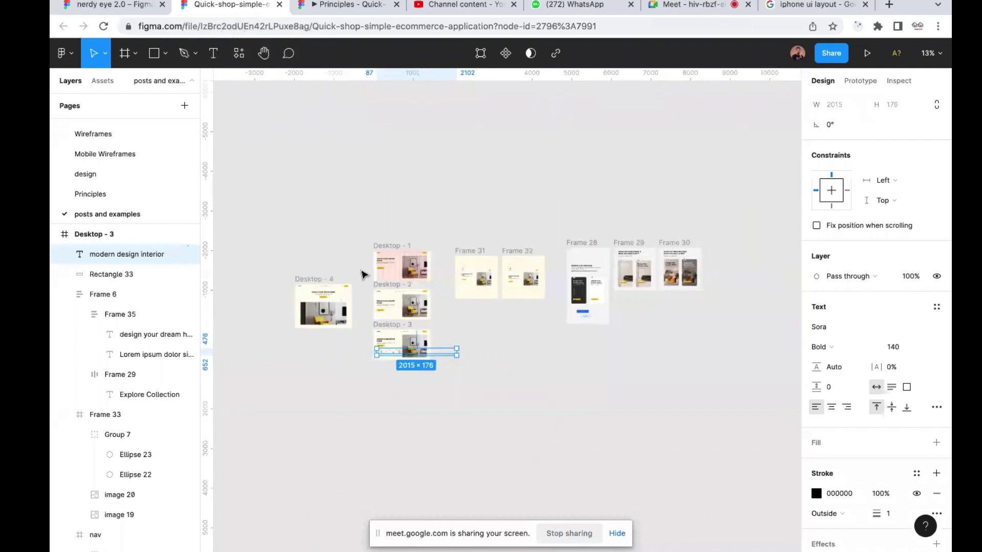
scroll(362, 275, "up", 2)
scroll(395, 348, "up", 4)
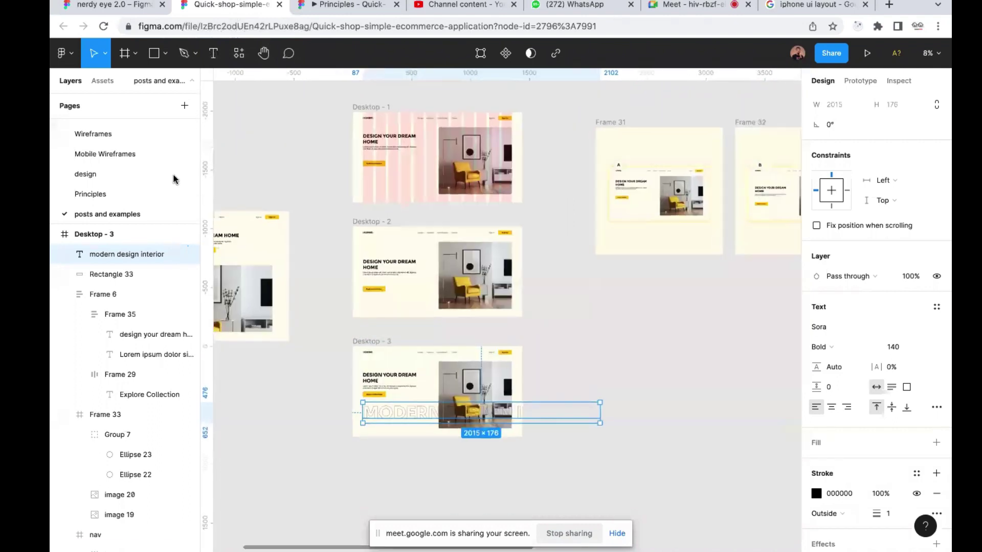
left_click(111, 174)
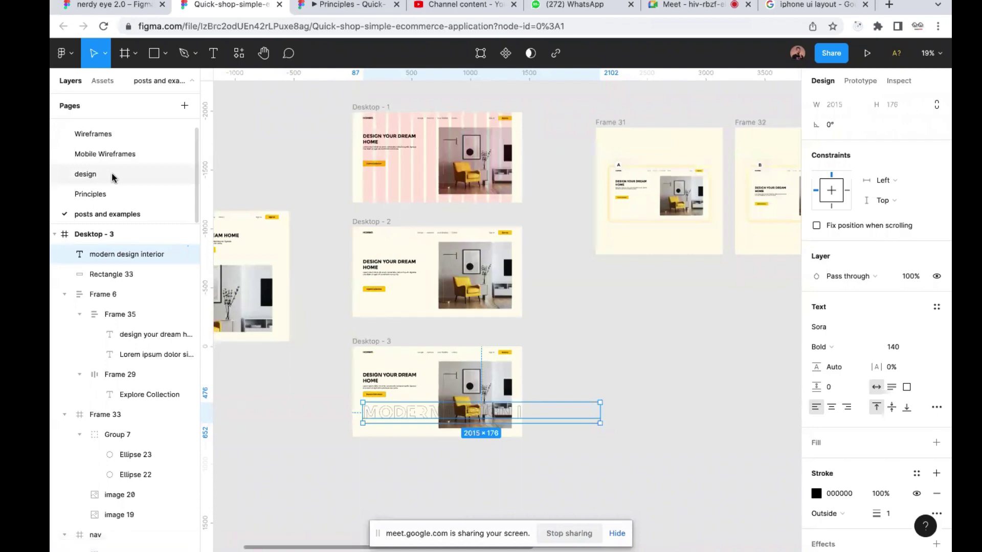
Find the cart screen on the design page and examine the emphasis of its Proceed To Checkout button
scroll(331, 236, "down", 5)
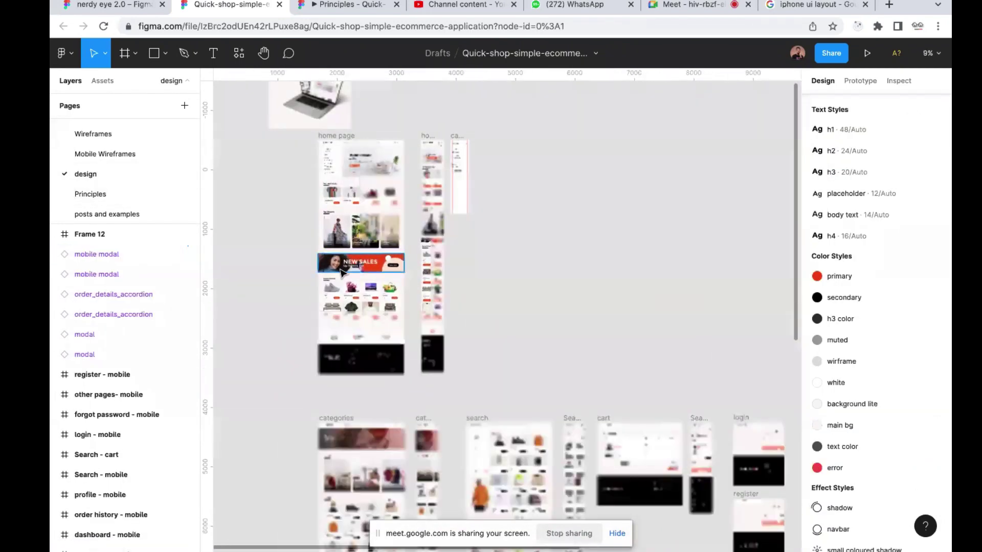
scroll(337, 266, "down", 3)
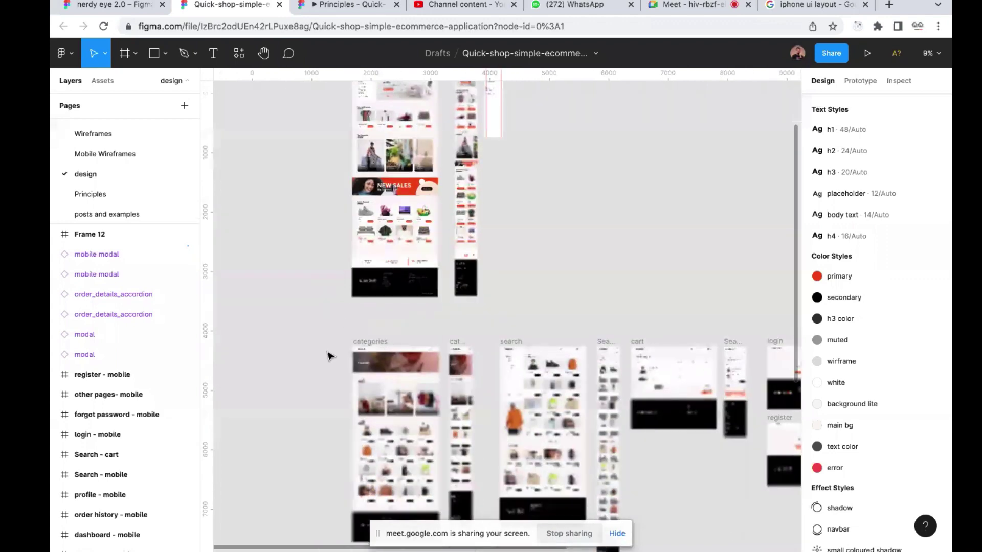
scroll(341, 398, "right", 4)
scroll(342, 397, "down", 2)
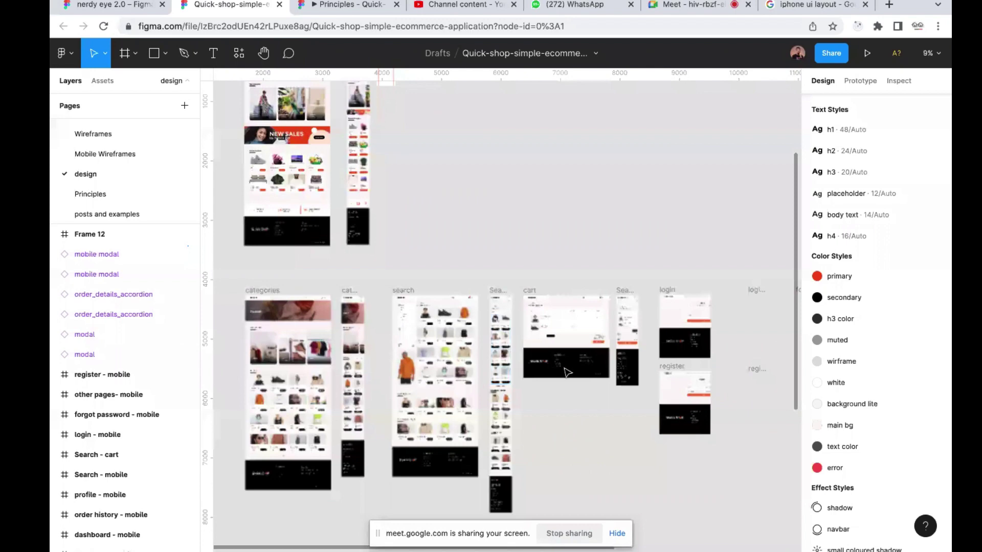
scroll(574, 346, "up", 5)
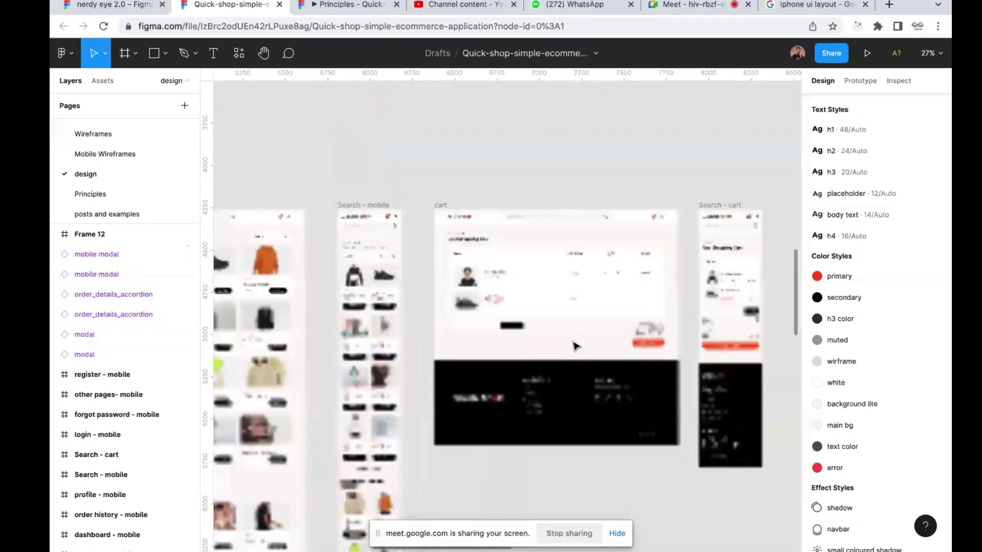
scroll(574, 346, "right", 2)
scroll(574, 345, "down", 1)
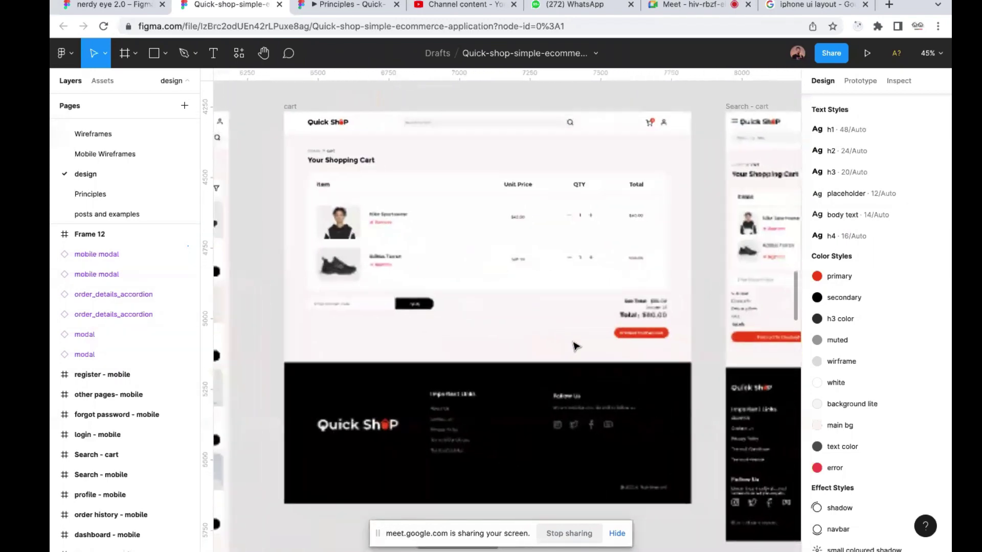
scroll(529, 313, "up", 2)
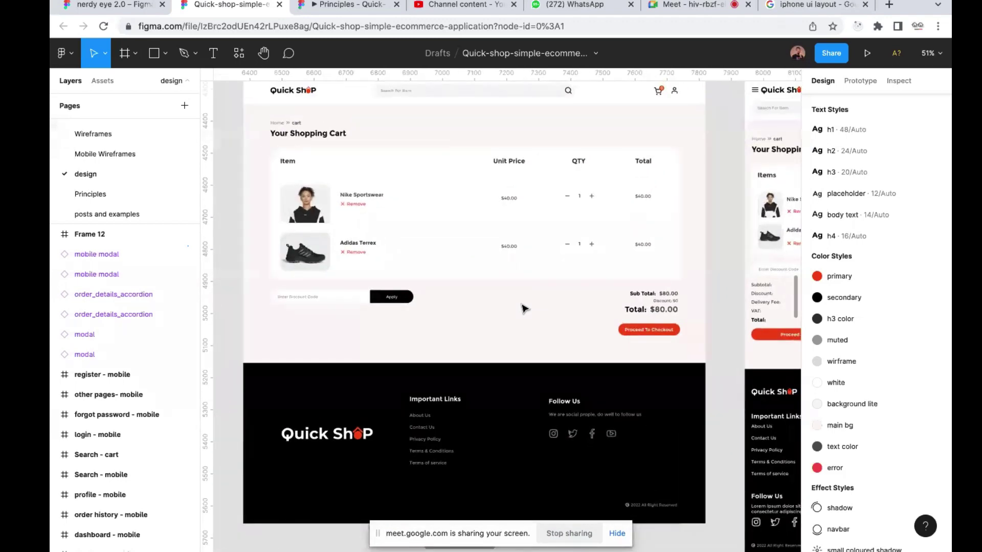
scroll(523, 309, "up", 1)
scroll(522, 309, "right", 1)
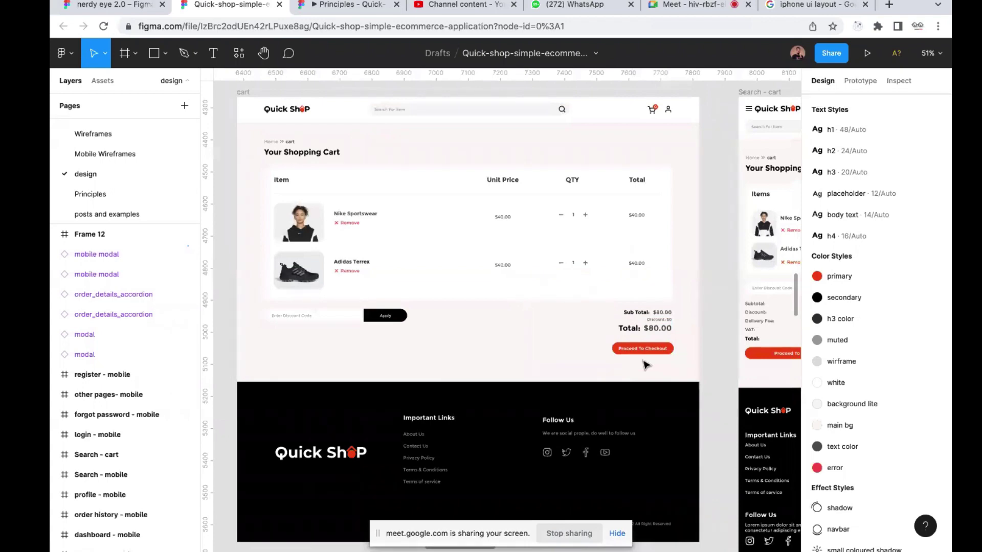
Look over the other Quick Shop screens and examine the checkout screen with its Pay Now button up close
scroll(645, 365, "down", 10)
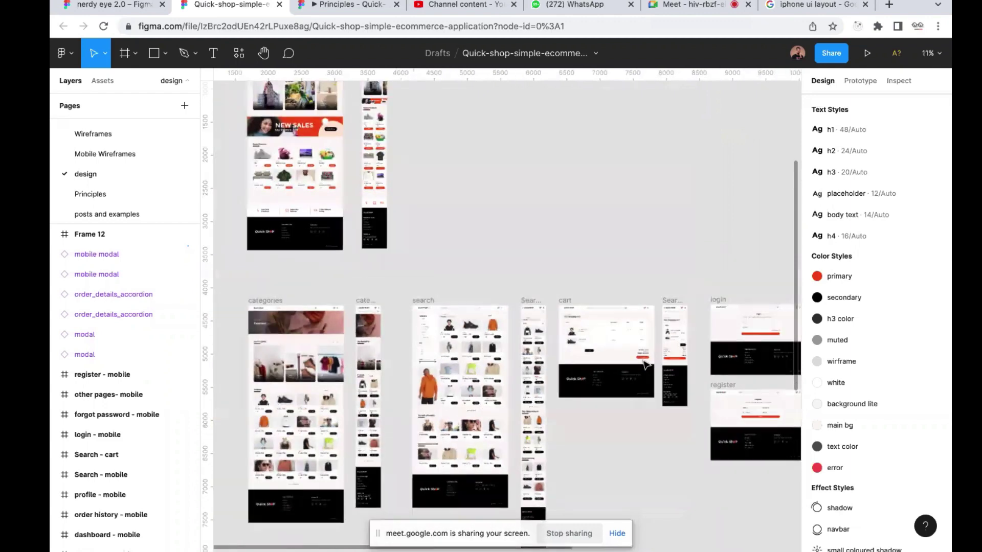
scroll(609, 341, "right", 8)
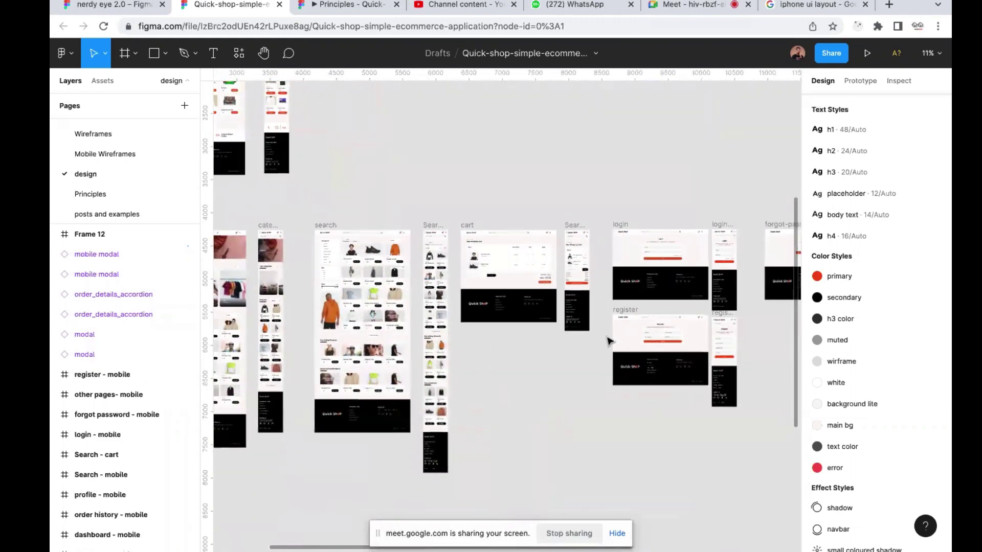
scroll(610, 341, "left", 6)
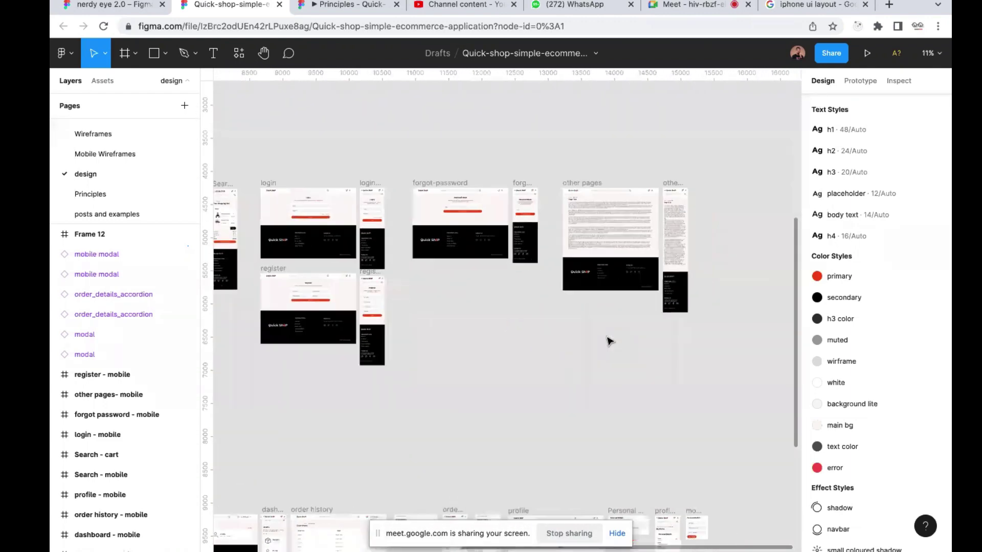
scroll(610, 341, "down", 3)
scroll(610, 341, "down", 5)
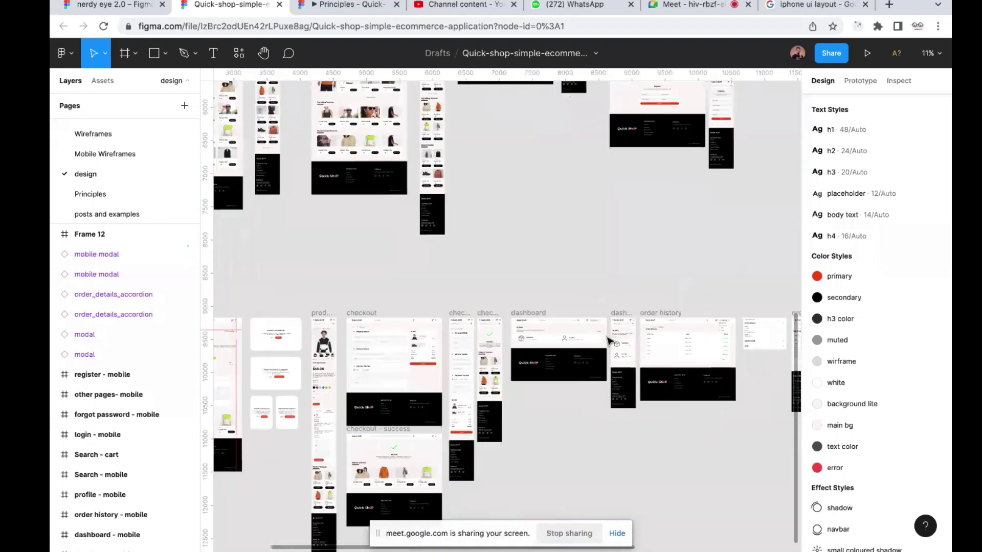
scroll(486, 358, "left", 2)
scroll(460, 341, "up", 5)
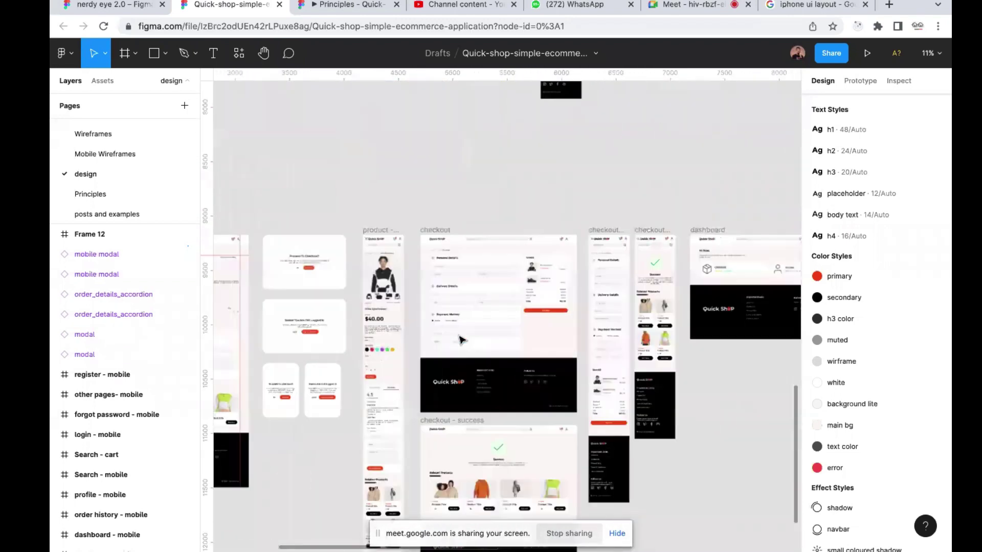
scroll(512, 333, "up", 3)
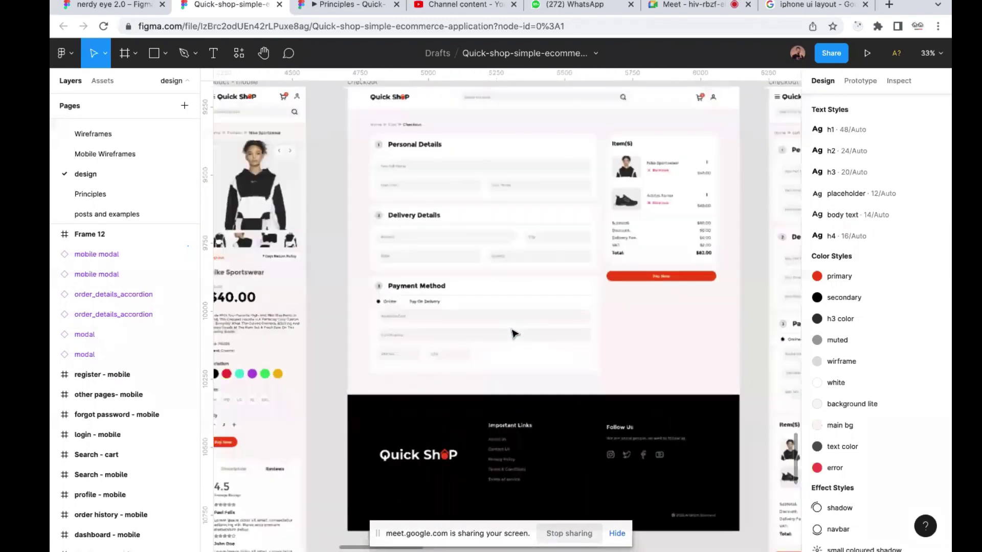
scroll(513, 334, "up", 2)
scroll(513, 333, "right", 1)
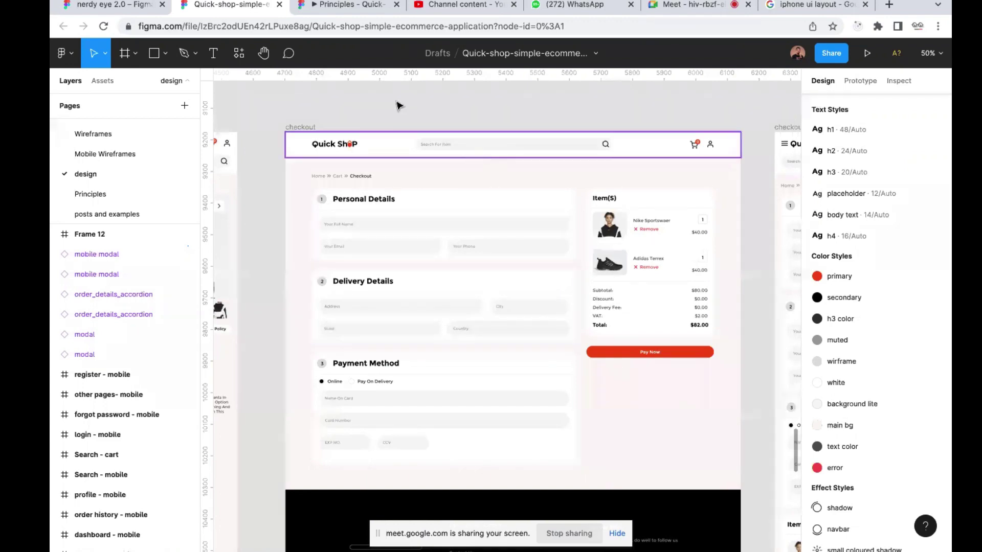
Go back to the Principles presentation, advance it to the Proportion slide, and return to the design file
left_click(345, 7)
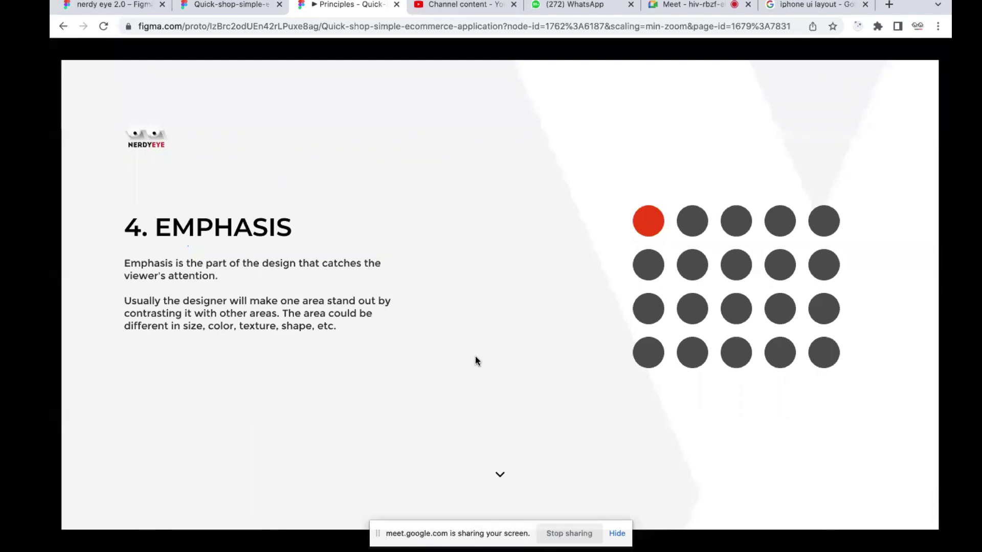
key("Right")
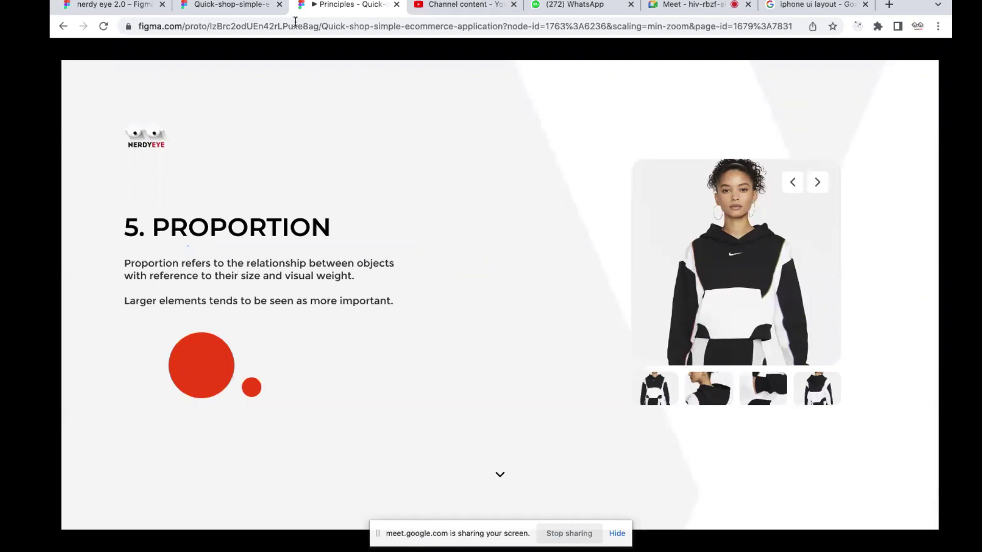
left_click(227, 5)
Find the product screen, examine the main image against its thumbnails, and select the product gallery
scroll(412, 251, "down", 10)
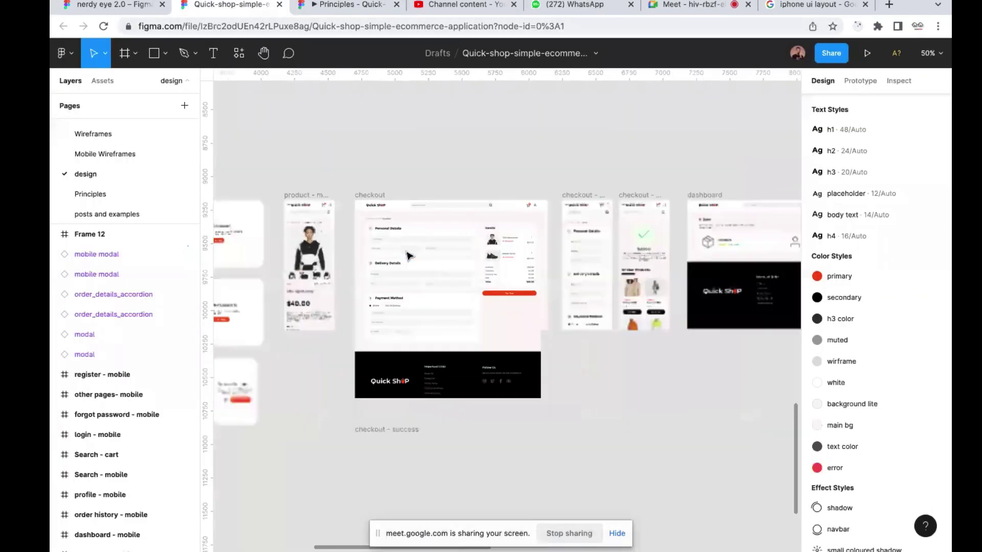
scroll(410, 256, "up", 6)
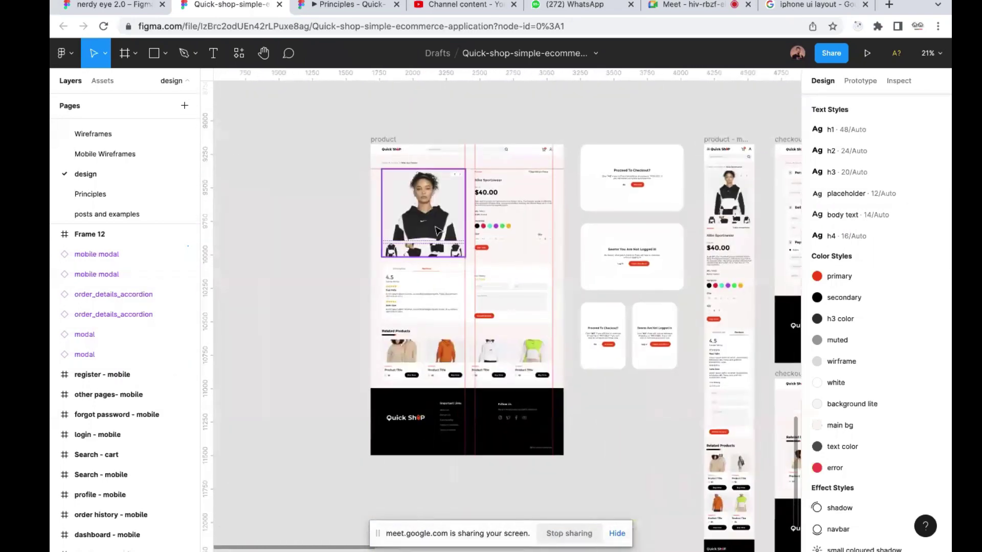
scroll(437, 230, "up", 5)
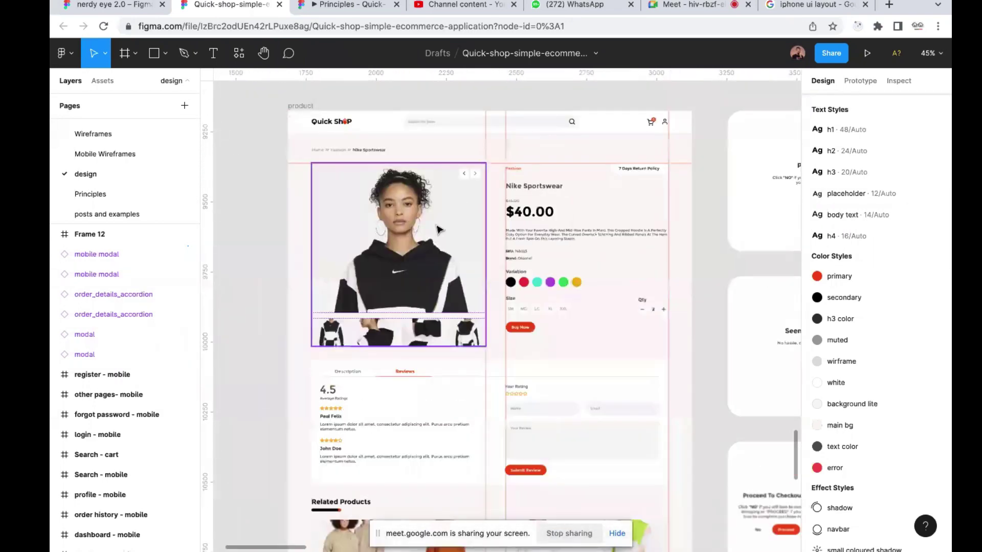
scroll(429, 251, "up", 4)
scroll(424, 271, "down", 2)
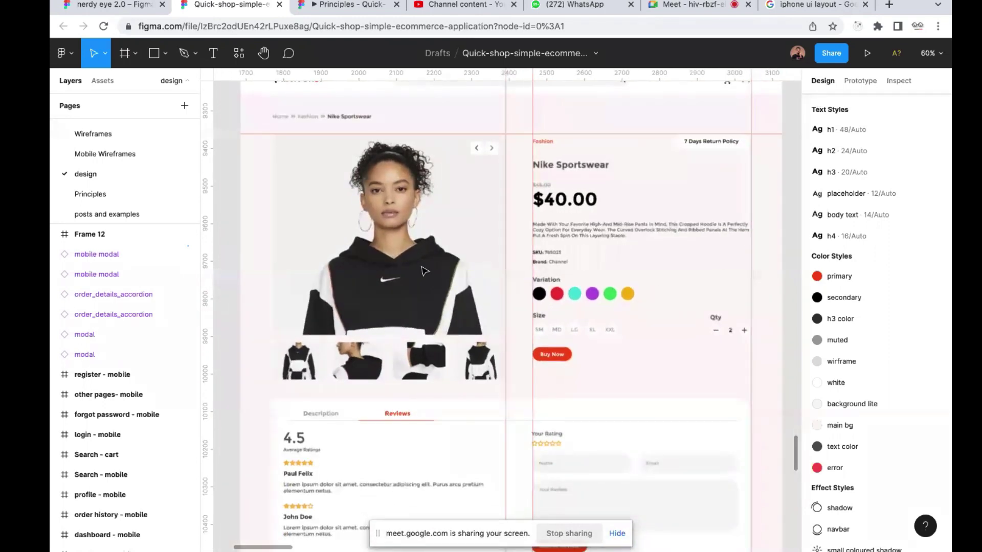
scroll(423, 271, "up", 2)
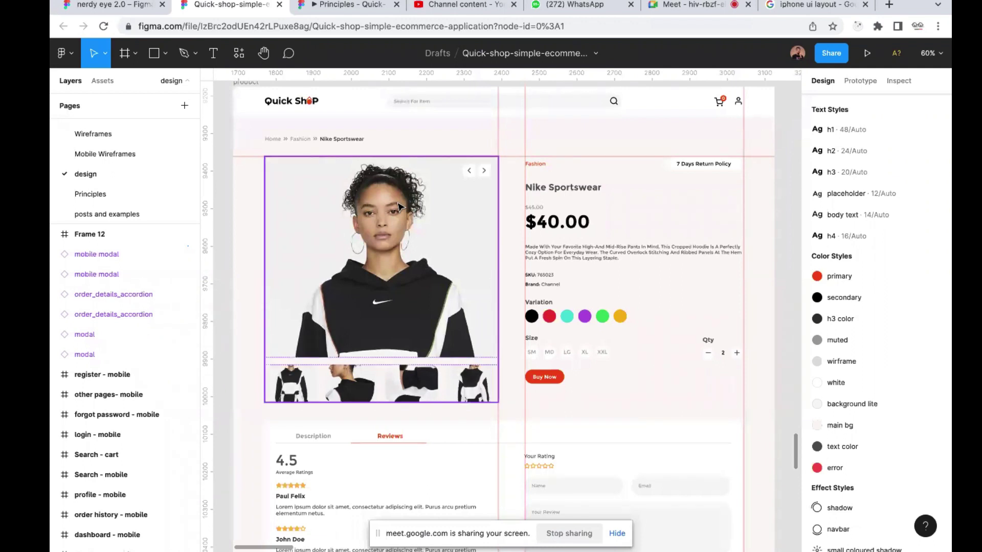
left_click(366, 246)
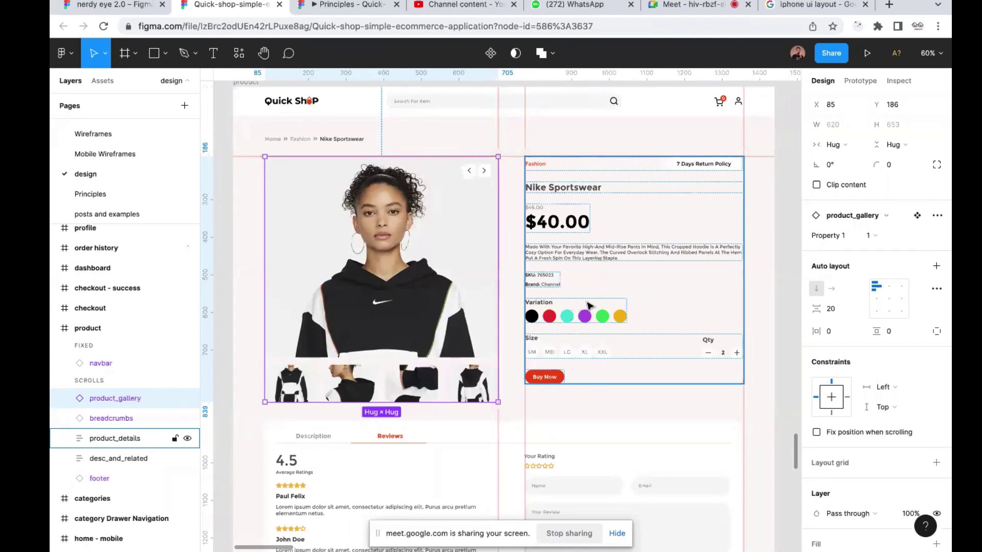
Examine the proportions of the product screen, comparing the Buy Now button, price, product details, reviews and related products
scroll(544, 376, "up", 5)
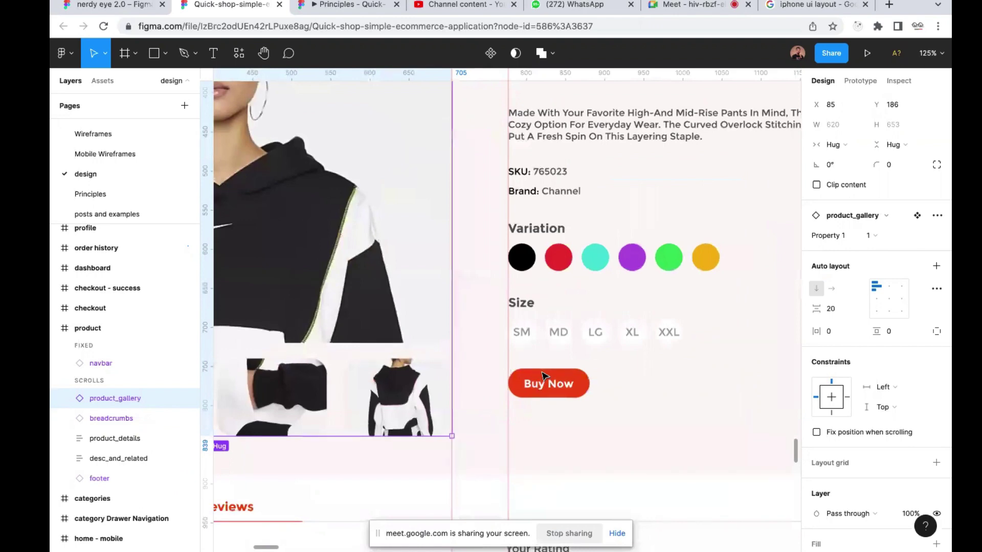
scroll(544, 376, "down", 7)
scroll(543, 376, "up", 3)
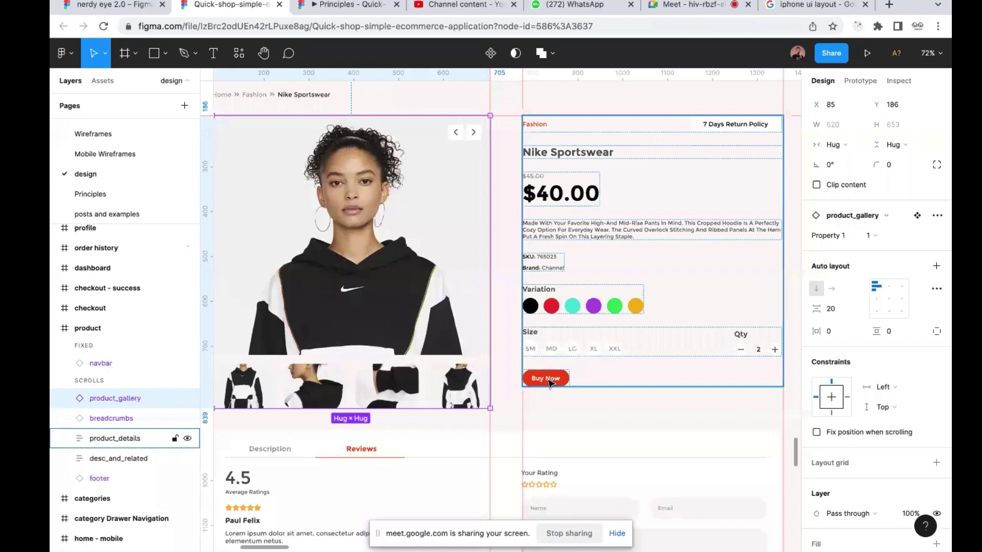
scroll(550, 384, "down", 5)
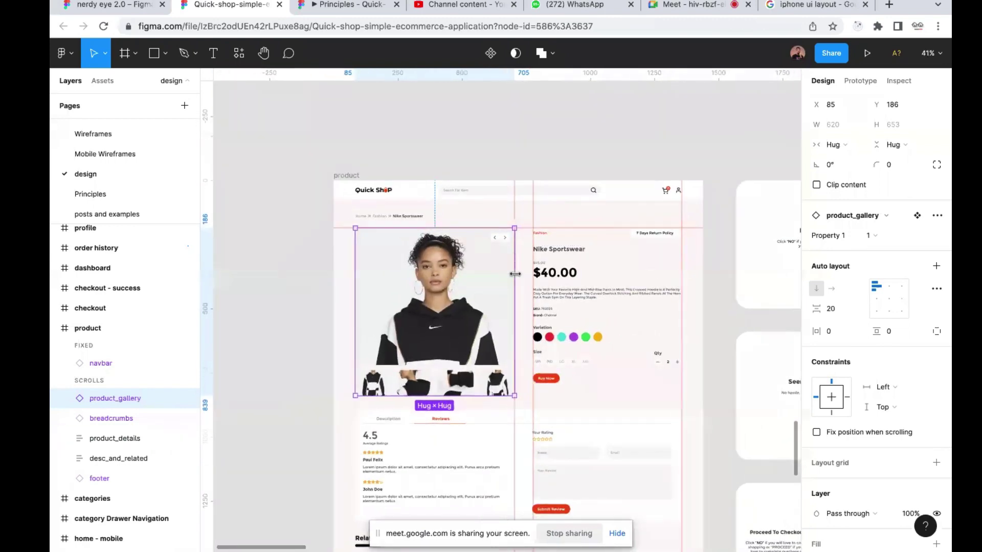
scroll(517, 287, "down", 6)
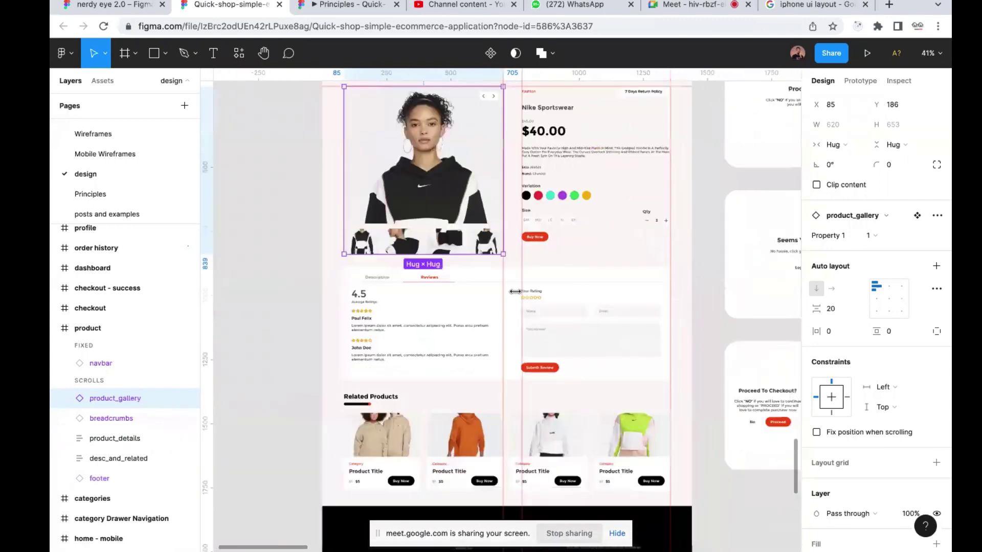
scroll(506, 266, "up", 3)
scroll(504, 260, "up", 8)
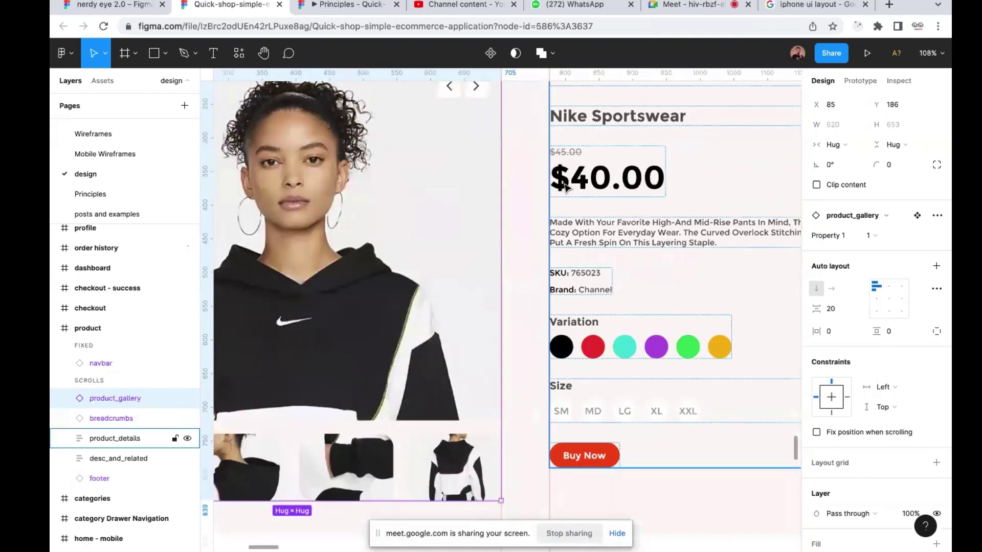
scroll(565, 187, "down", 4)
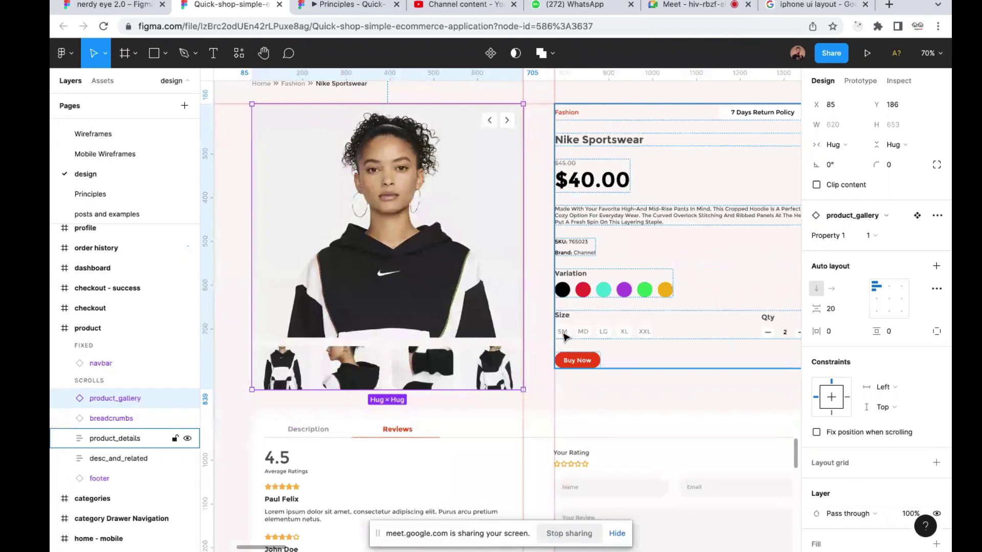
Return to the Principles presentation and advance it to the Hierarchy slide
left_click(350, 5)
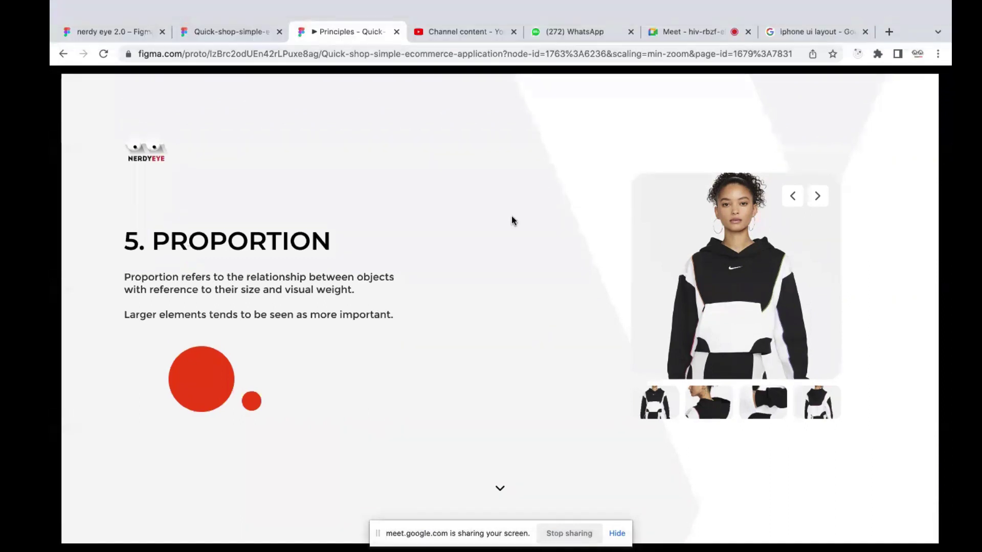
key("Right")
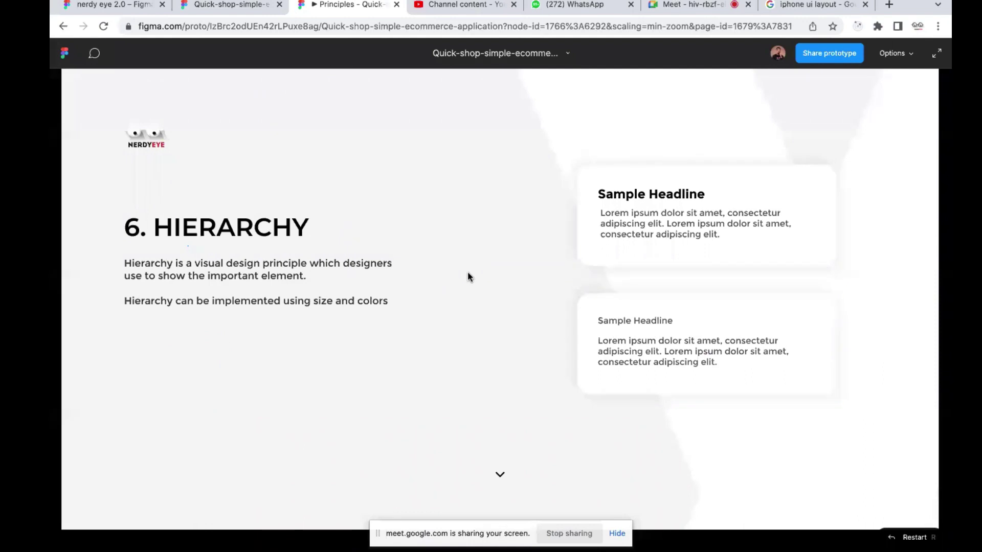